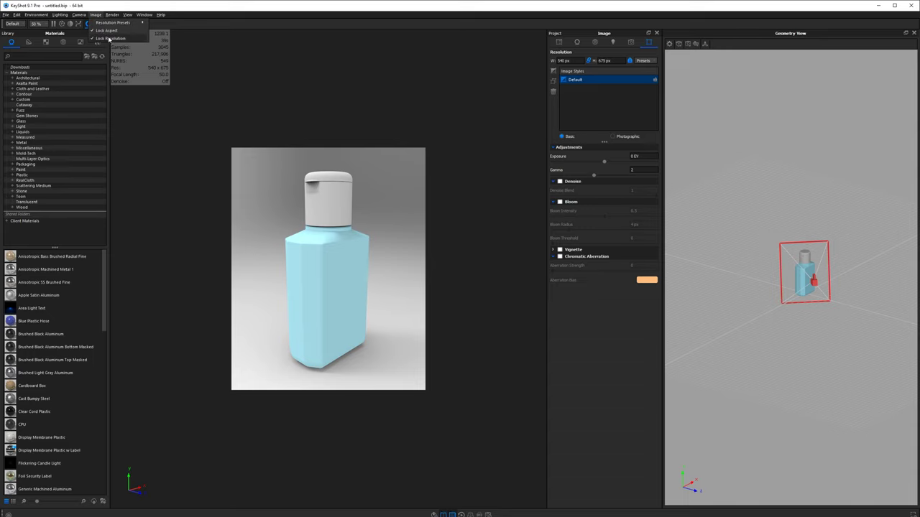
Unlock the image resolution and refit the real-time view to the workspace at 1057 x 1321 px.
click(109, 38)
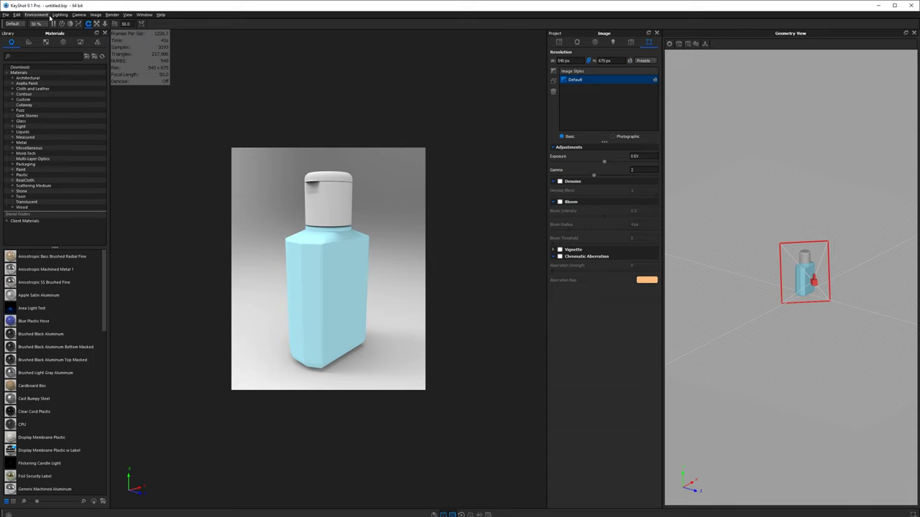
drag(265, 2, 265, 5)
double_click(277, 6)
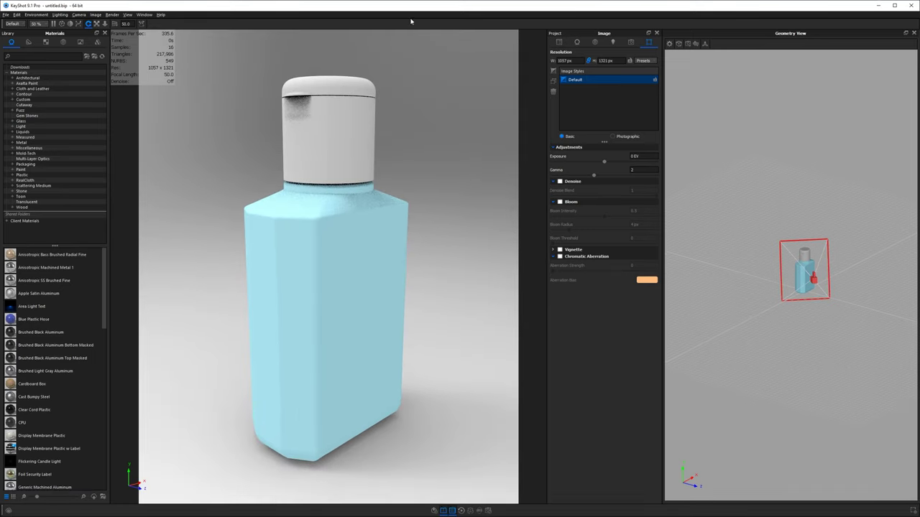
Set the camera's focal length to 70 and frame the whole bottle from slightly above.
drag(398, 217, 381, 212)
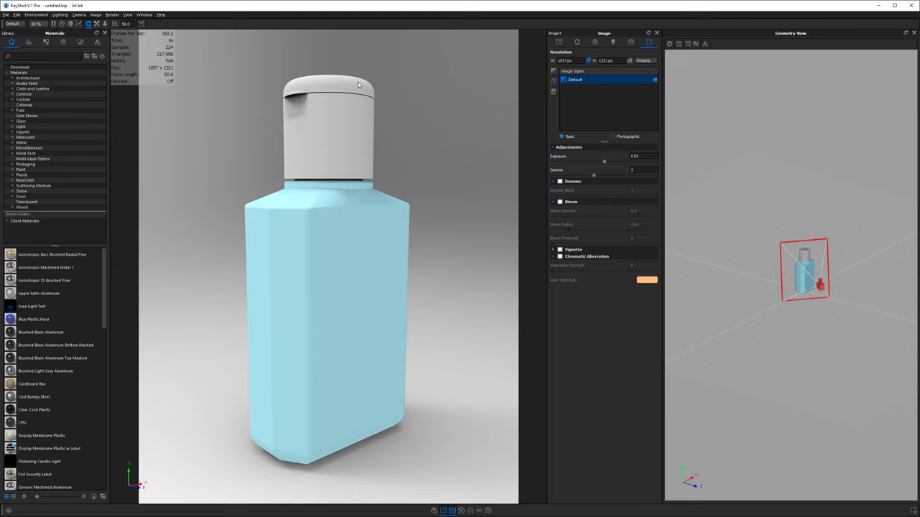
drag(350, 135, 348, 208)
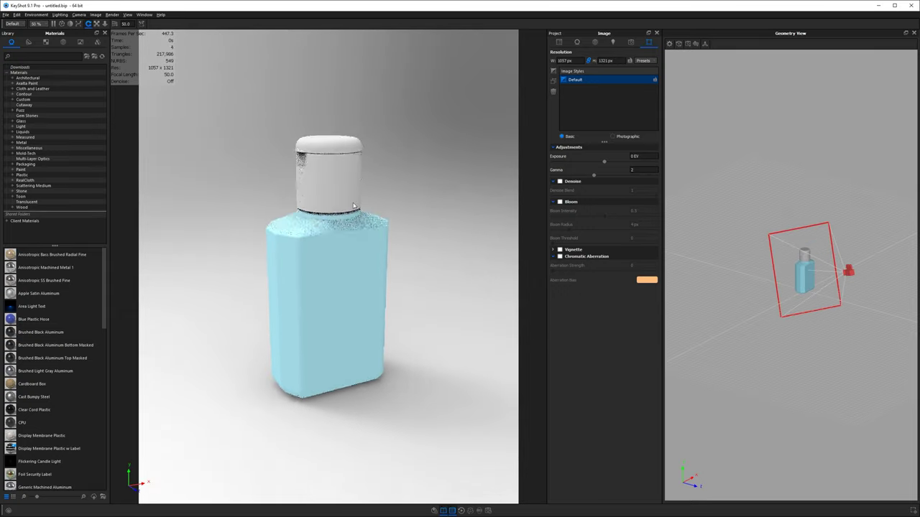
click(200, 61)
scroll(193, 55, up, 2)
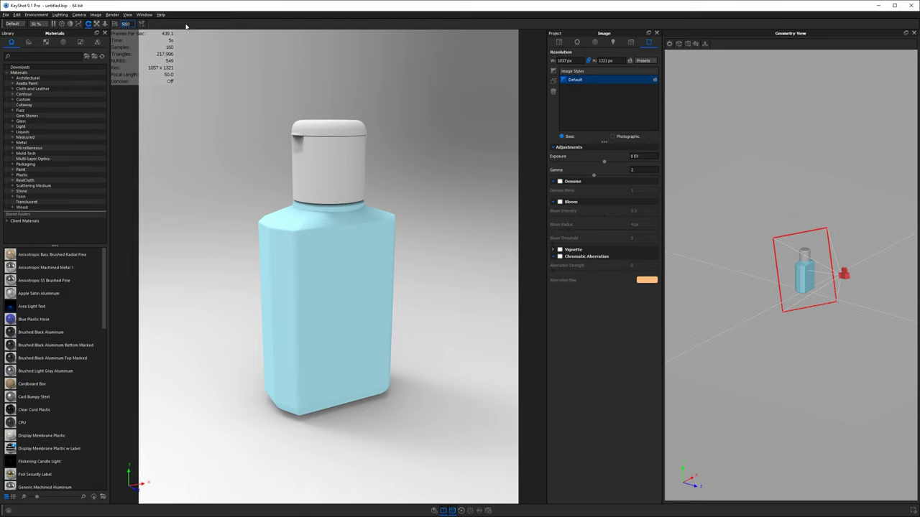
key(Return)
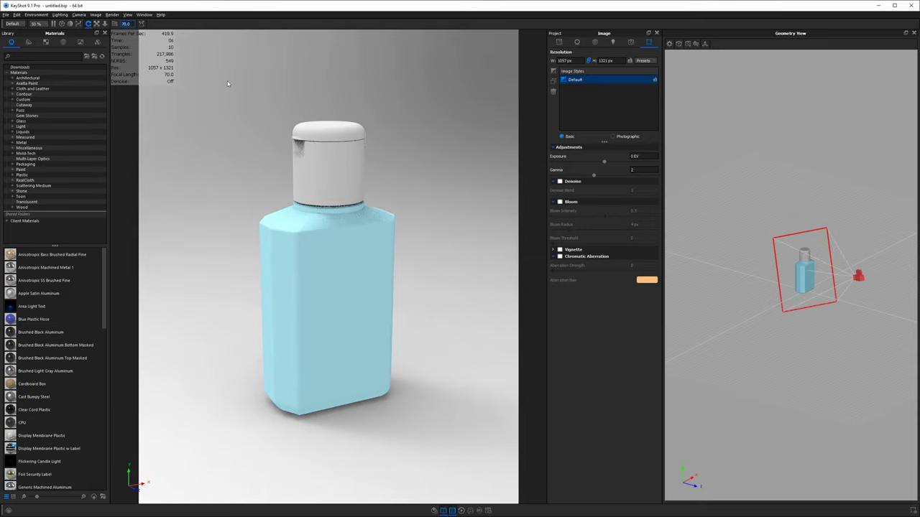
drag(366, 265, 329, 160)
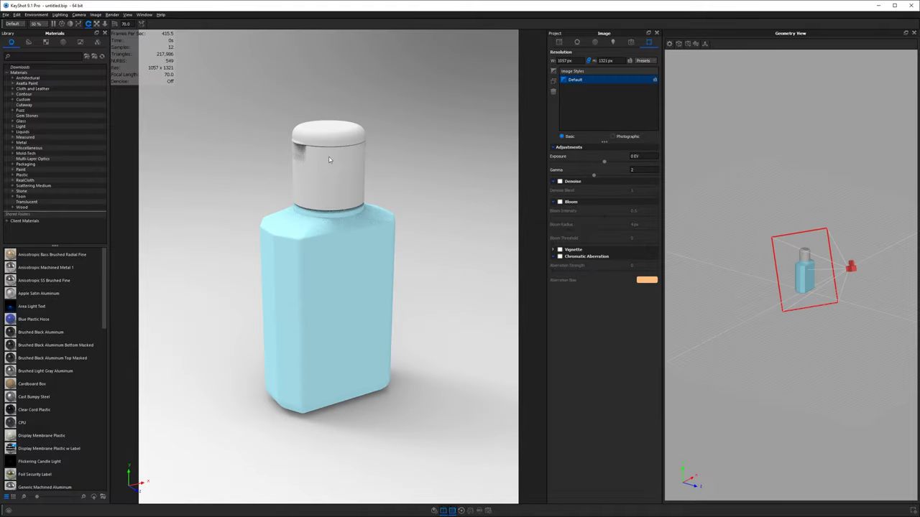
Expand the Hand Sanitizer model in the scene tree and hide the bottle and liquid parts to examine the cap alone.
click(559, 41)
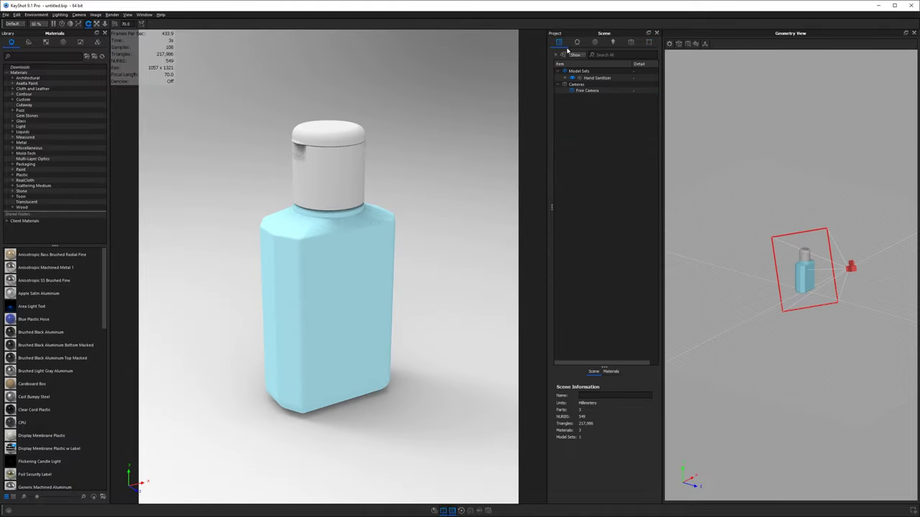
click(565, 78)
click(604, 85)
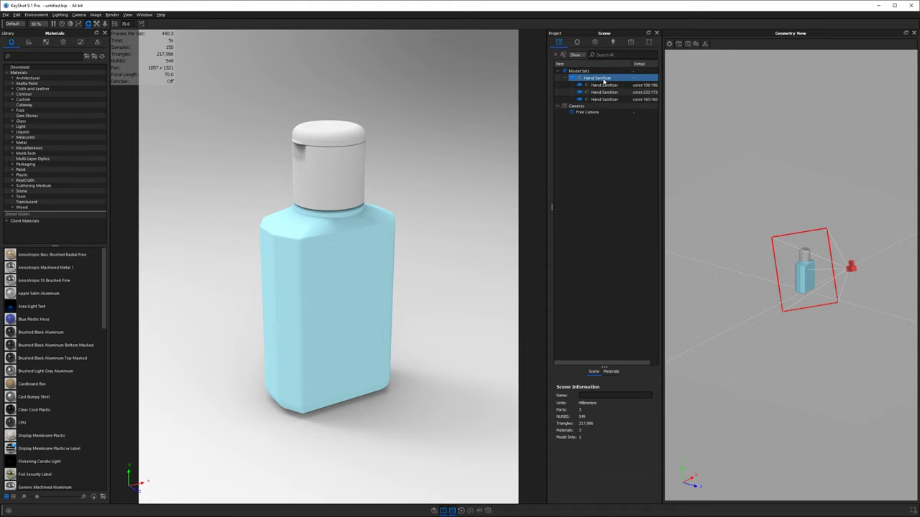
click(583, 85)
click(583, 92)
click(582, 99)
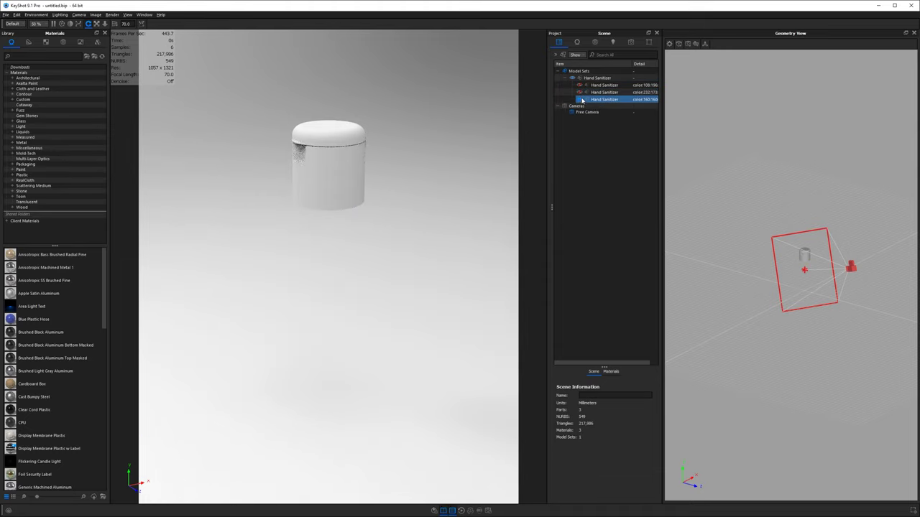
click(582, 99)
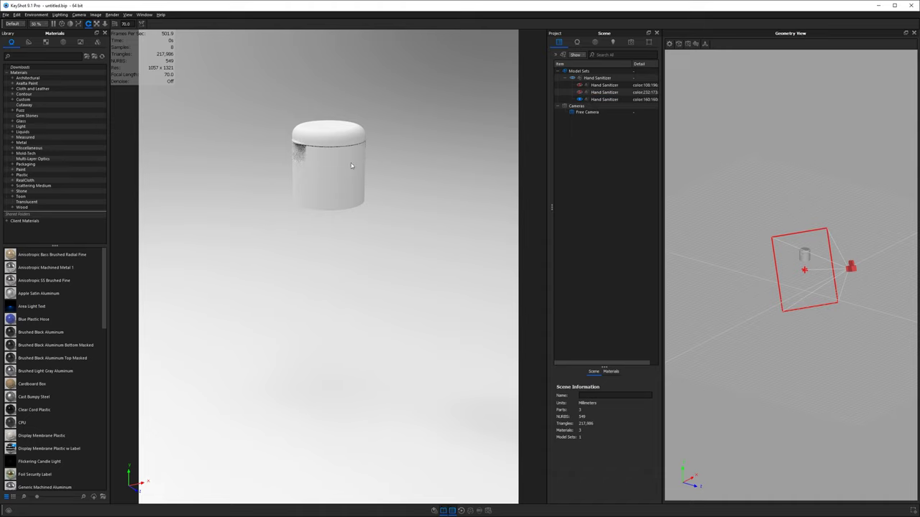
click(621, 106)
click(608, 100)
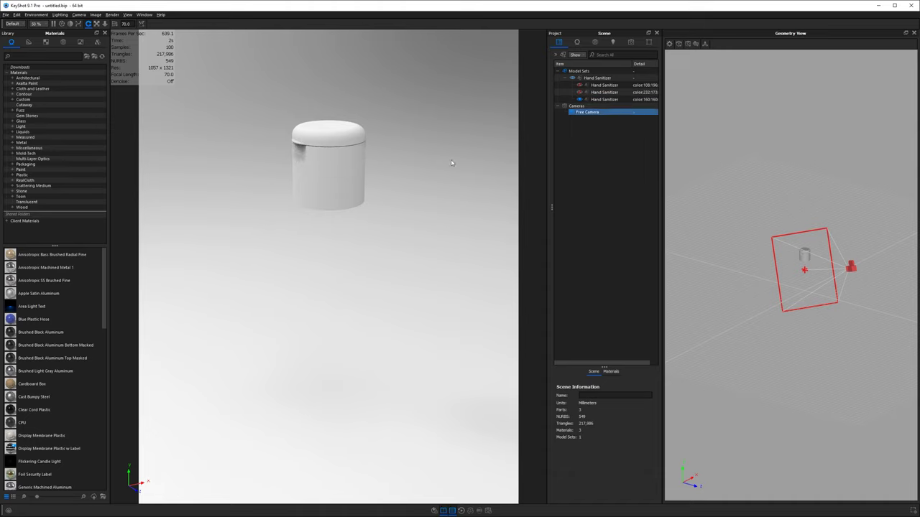
mouse_move(450, 160)
mouse_down()
mouse_move(203, 184)
mouse_move(378, 146)
mouse_move(442, 146)
mouse_up()
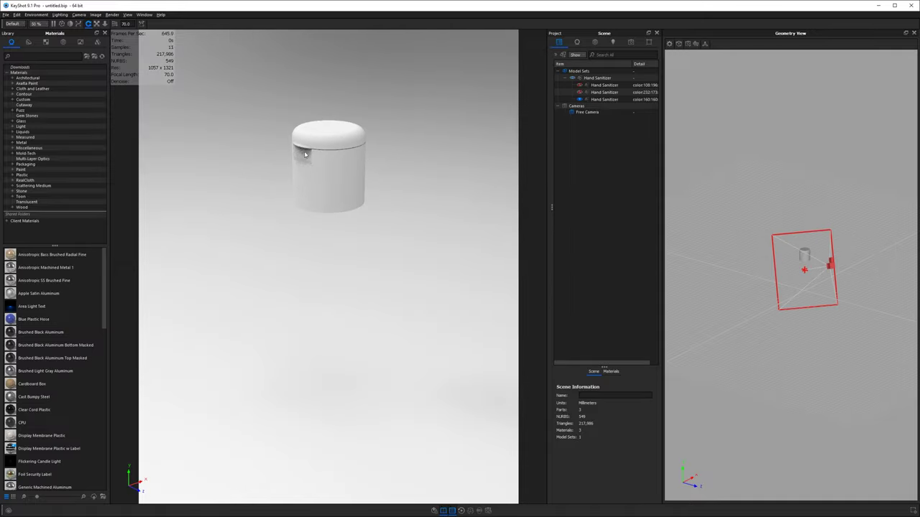
drag(301, 143, 350, 210)
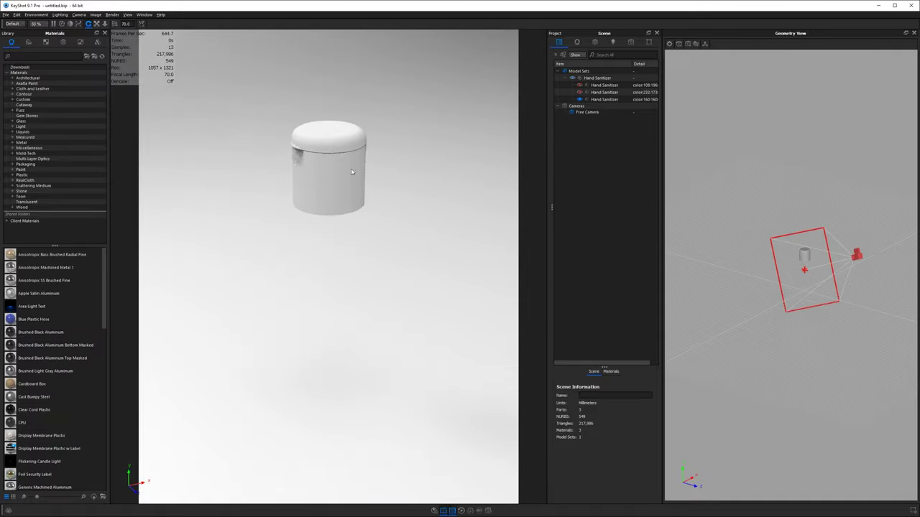
Hide the cap and show the yellow liquid and light-blue bottle parts again.
click(574, 100)
click(579, 100)
click(579, 93)
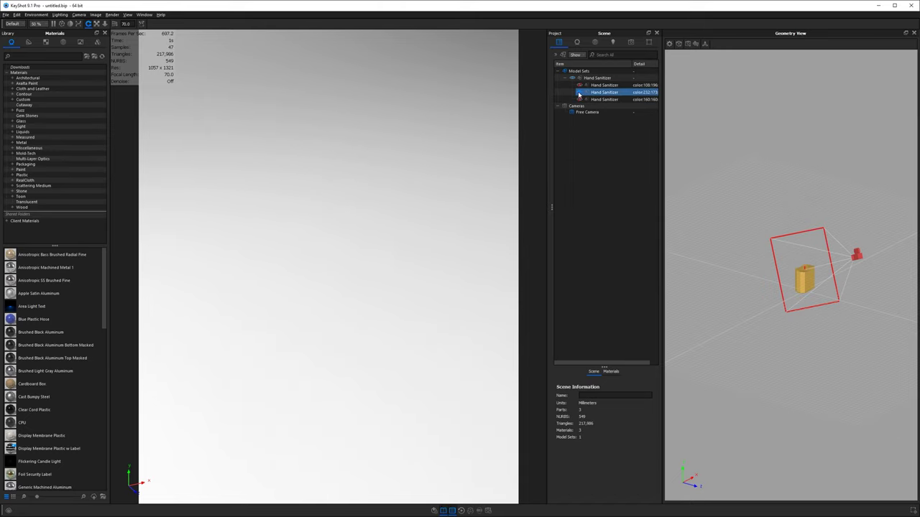
drag(403, 295, 289, 256)
click(580, 87)
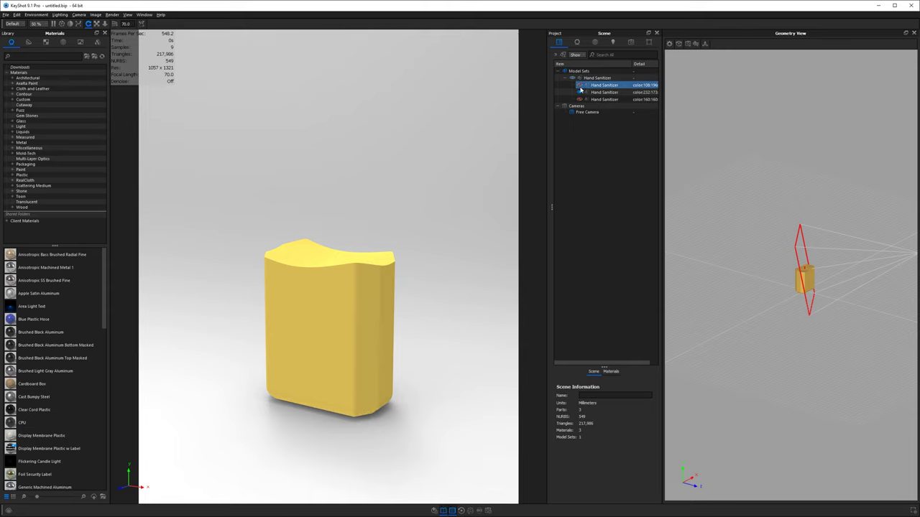
click(581, 87)
drag(415, 230, 334, 157)
drag(341, 202, 330, 299)
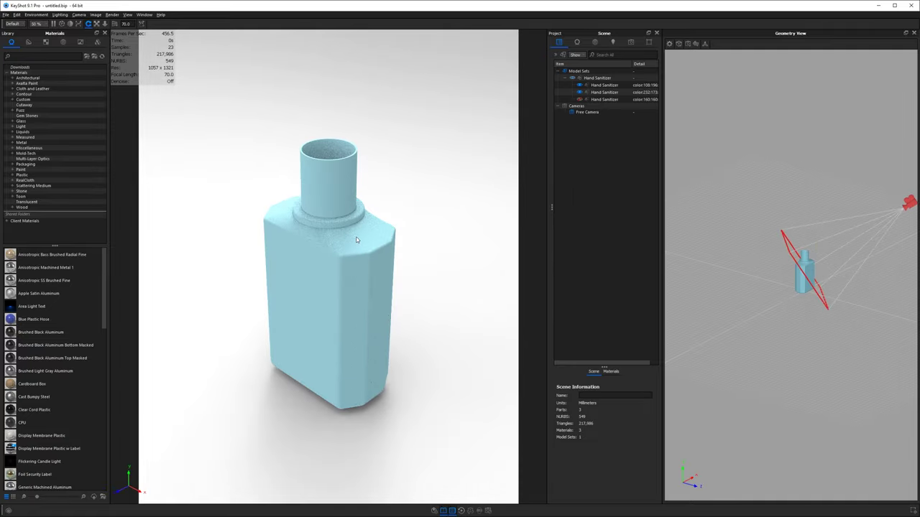
scroll(390, 230, down, 4)
drag(397, 246, 444, 221)
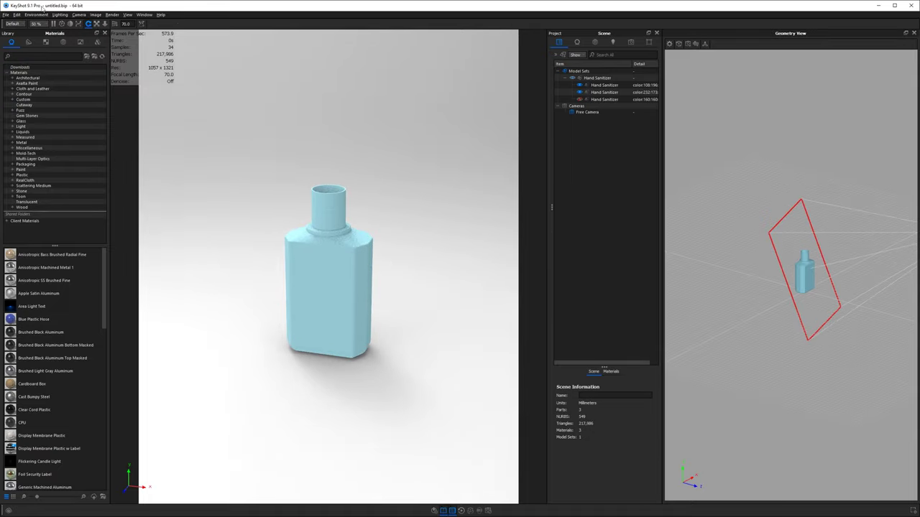
Add a cube, scale it to about 57.6, and position it over one side of the bottle at about X 28.9, Y 51.6.
click(17, 14)
mouse_move(26, 43)
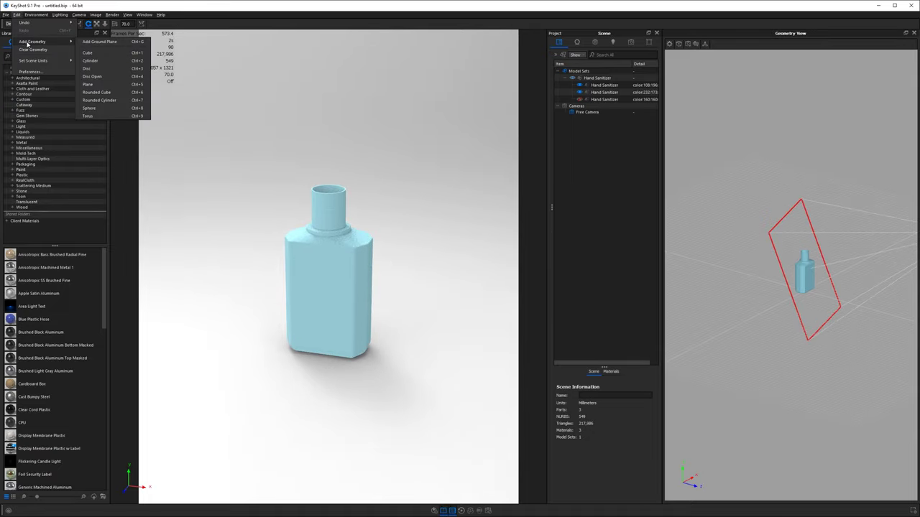
click(108, 53)
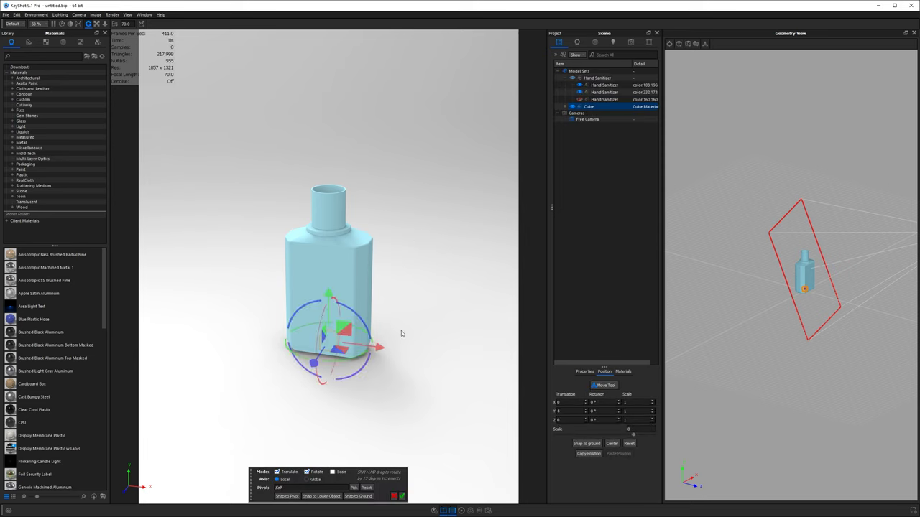
click(333, 472)
drag(328, 341, 415, 232)
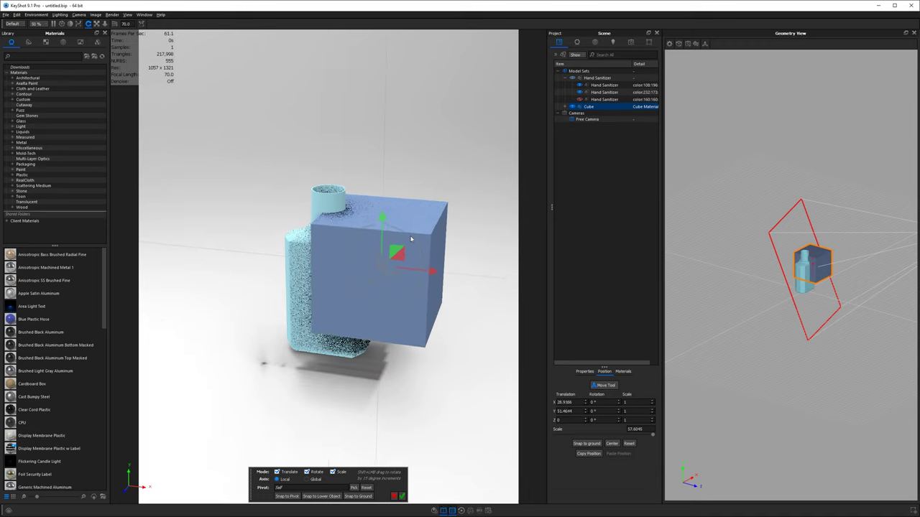
click(402, 497)
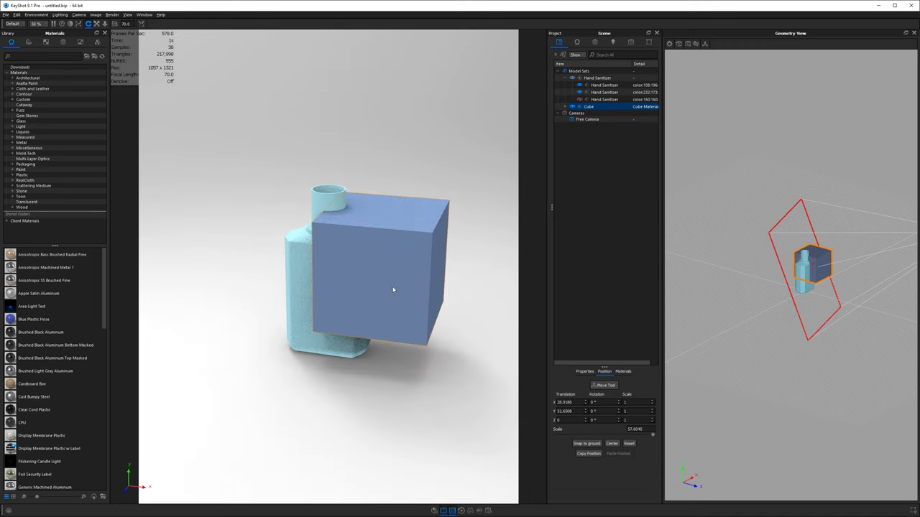
Change the cube's material type to Cutaway to expose the inside of the bottle.
double_click(385, 281)
click(633, 80)
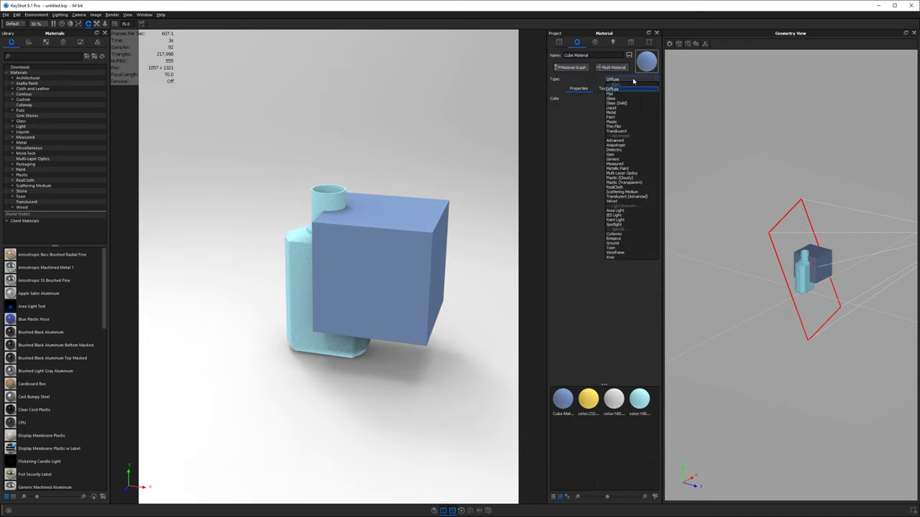
click(632, 235)
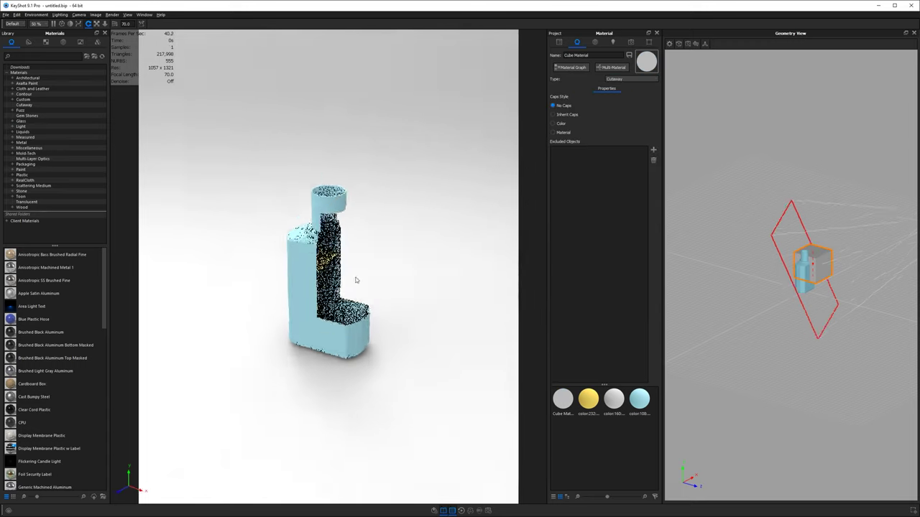
scroll(325, 270, up, 10)
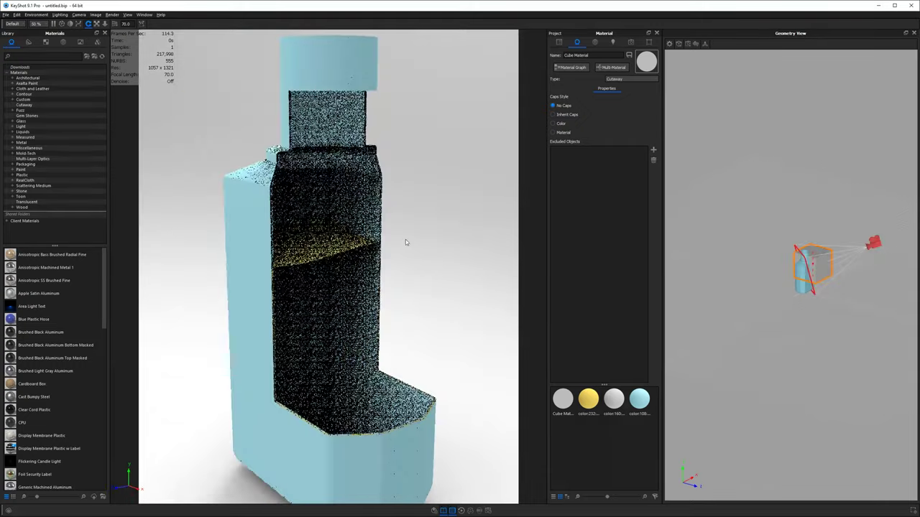
scroll(405, 244, down, 3)
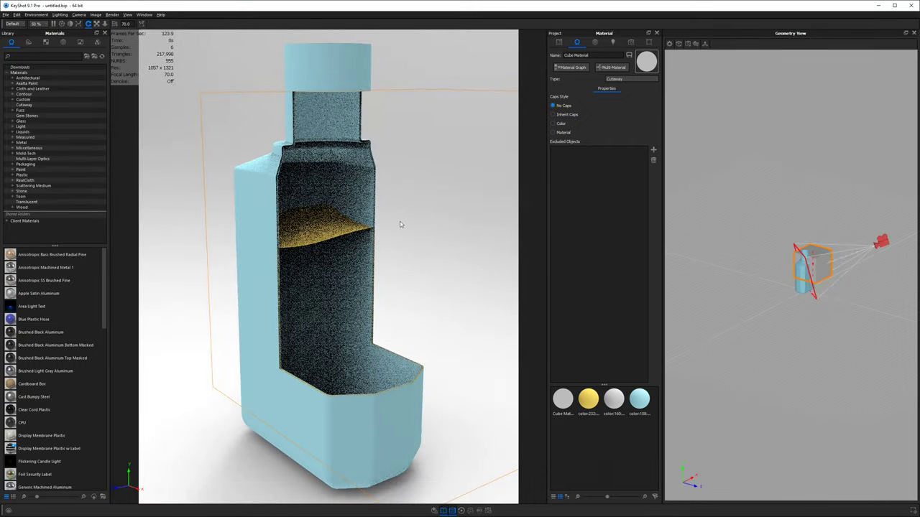
drag(389, 250, 369, 252)
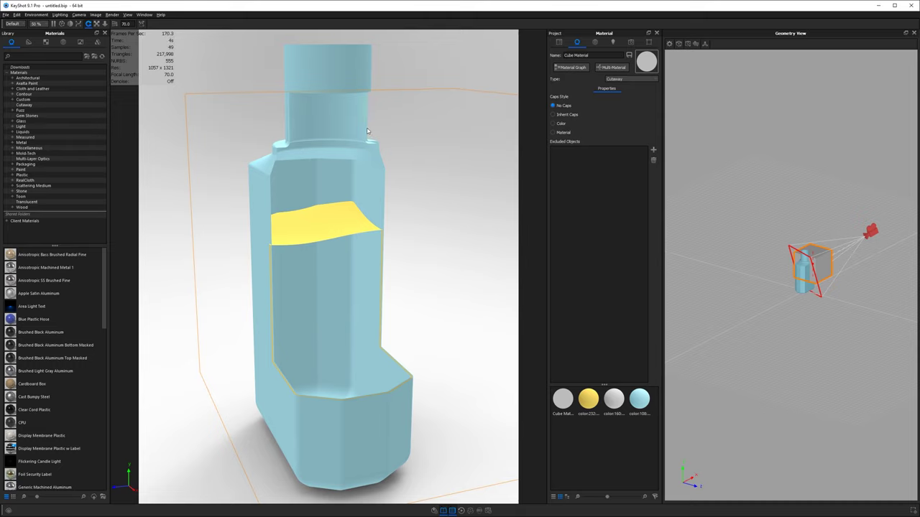
Rename the light-blue bottle part as Container.
click(559, 44)
double_click(344, 58)
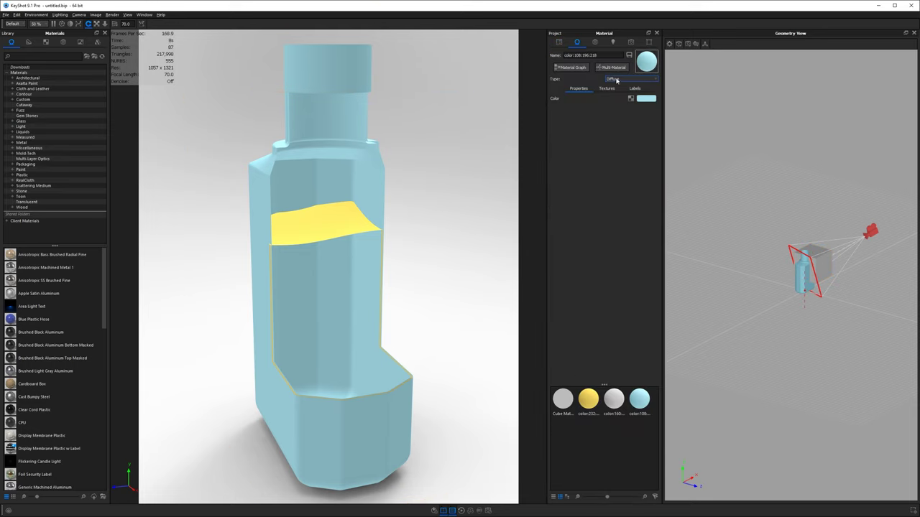
click(559, 42)
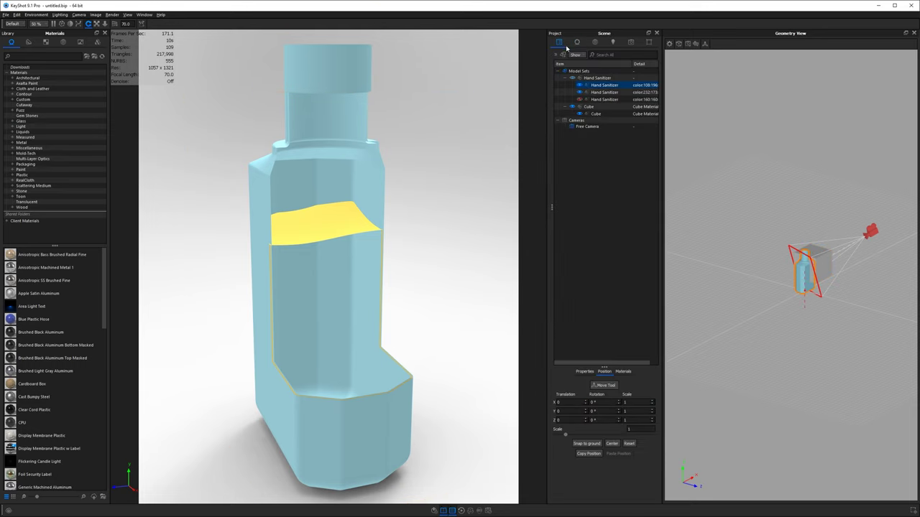
click(610, 85)
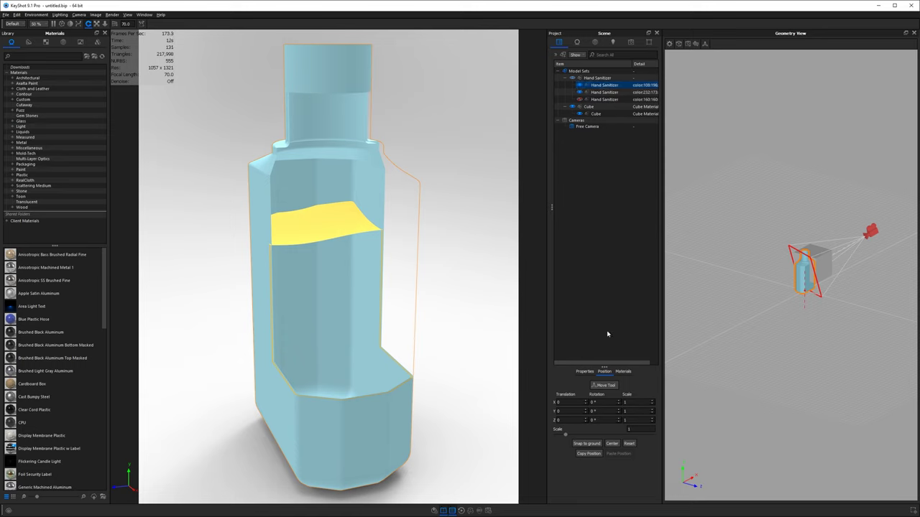
click(584, 371)
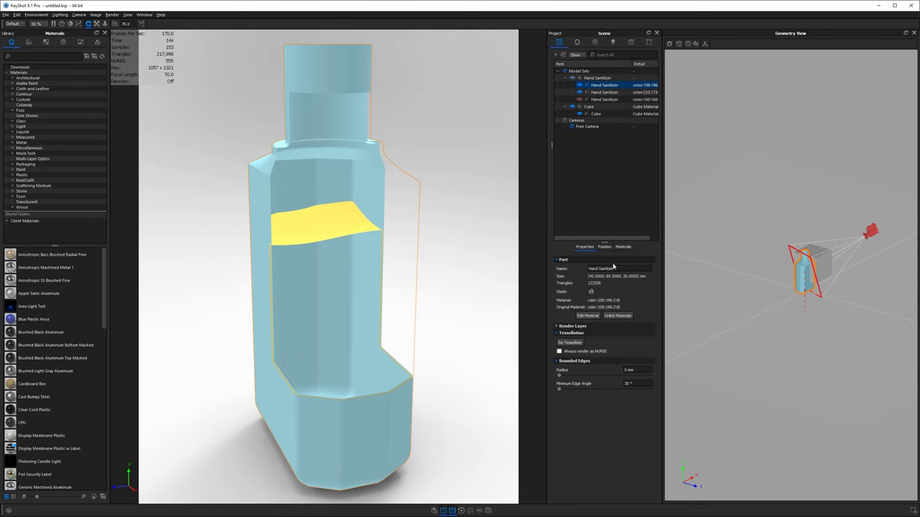
drag(614, 269, 586, 272)
text(Container)
Rename the yellow part inside the bottle as Liquid.
click(603, 92)
drag(614, 269, 568, 265)
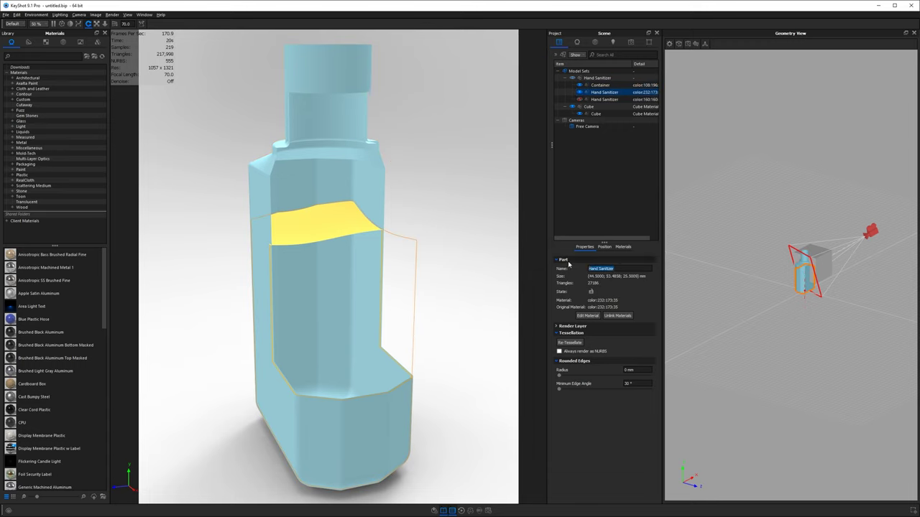
text(Liquid)
key(Return)
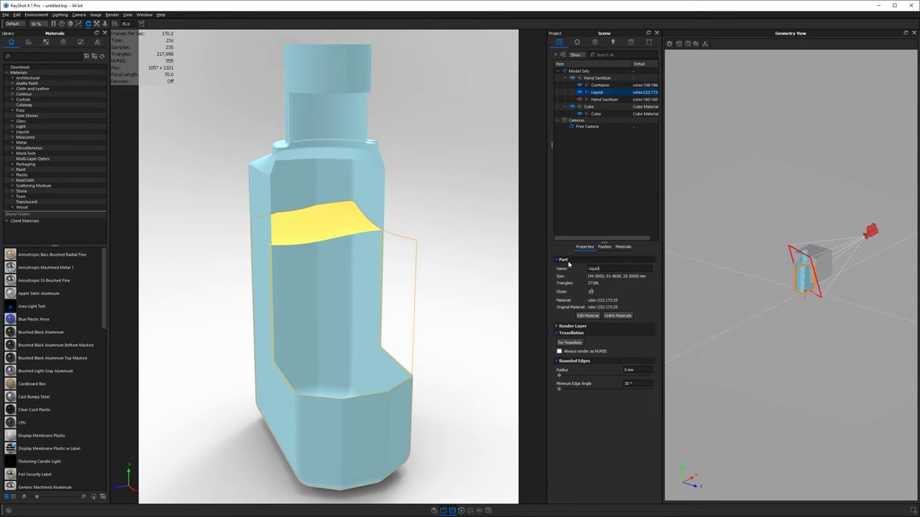
Rename the hidden third part of the Hand Sanitizer model as Cap.
click(603, 100)
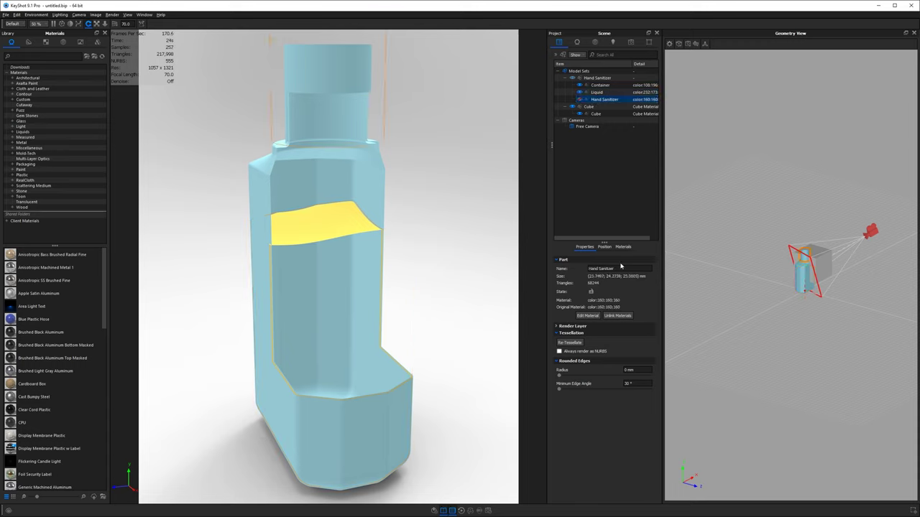
drag(621, 267, 565, 267)
text(Cap)
key(Return)
drag(388, 185, 380, 189)
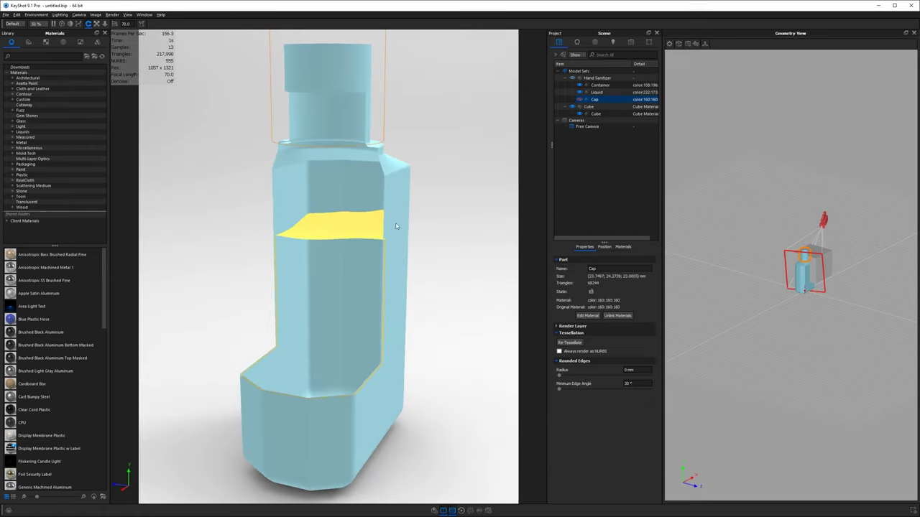
Examine inside the cutaway how the Liquid part meets the inner wall of the Container.
drag(403, 232, 429, 213)
scroll(400, 261, up, 5)
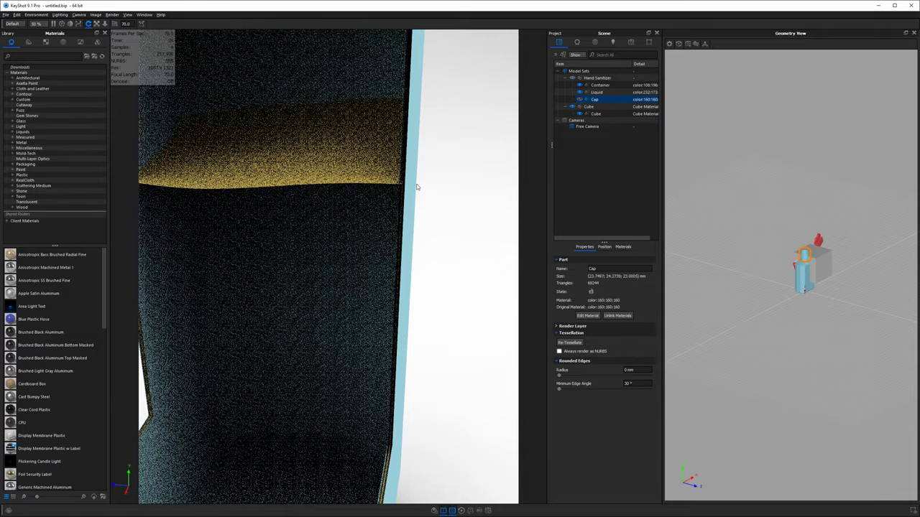
drag(410, 189, 316, 183)
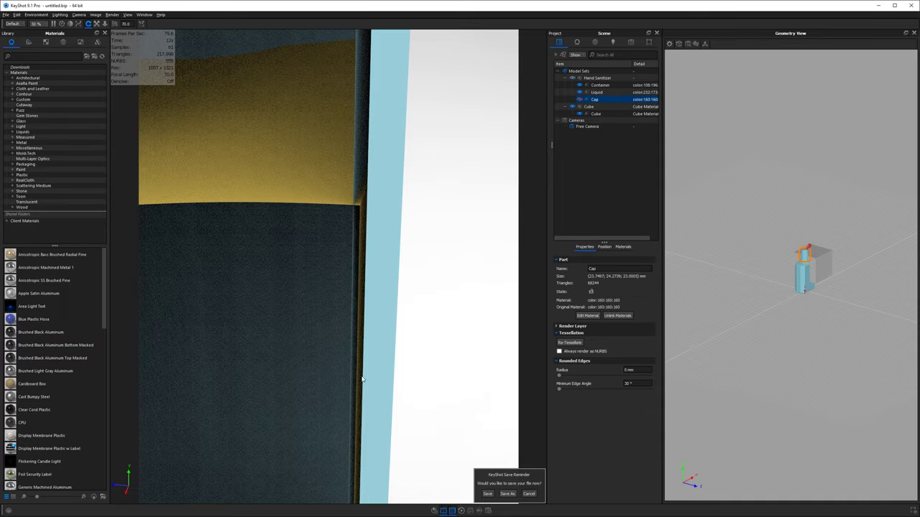
drag(374, 393, 431, 143)
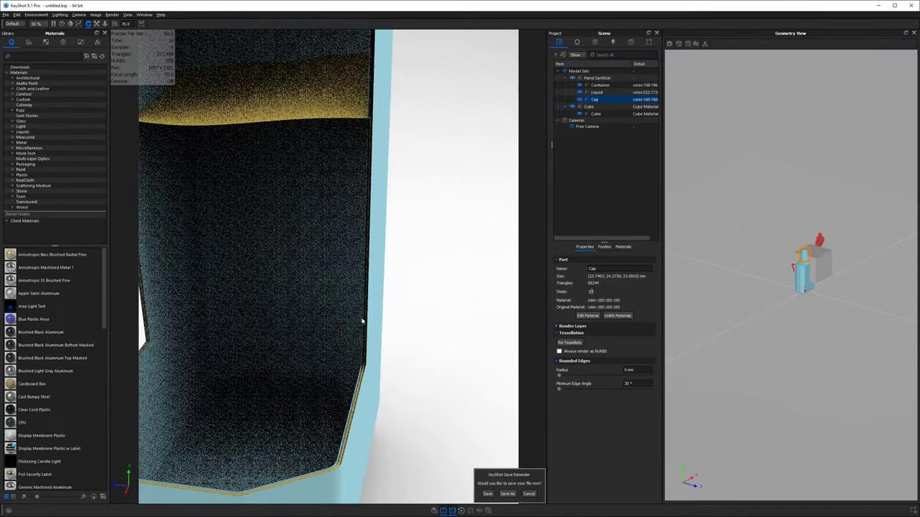
drag(357, 144, 400, 131)
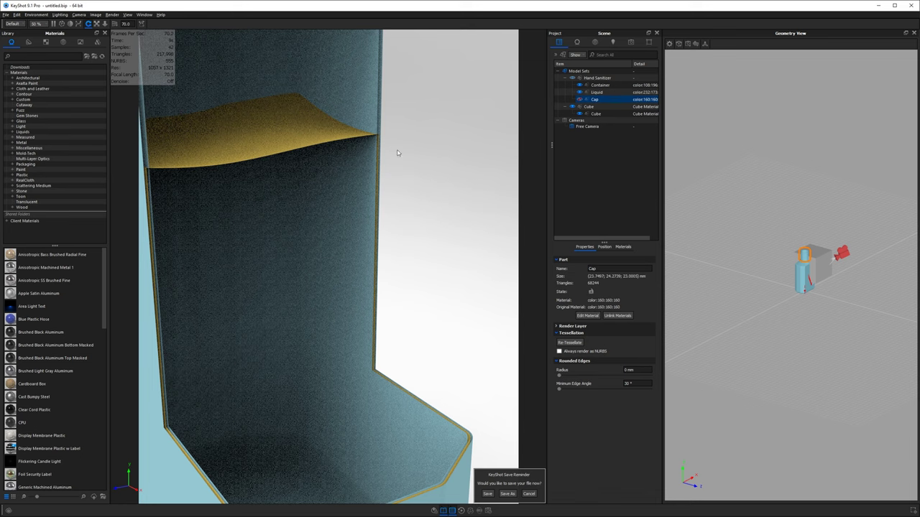
scroll(381, 188, down, 6)
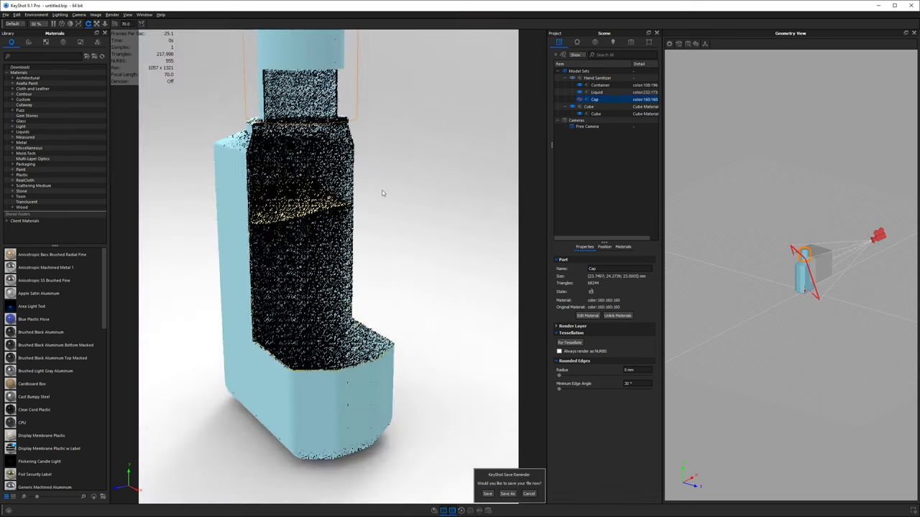
Save the scene as Sani Demo.bip and hide the Cube group so the whole bottle shows with its Cap.
click(492, 496)
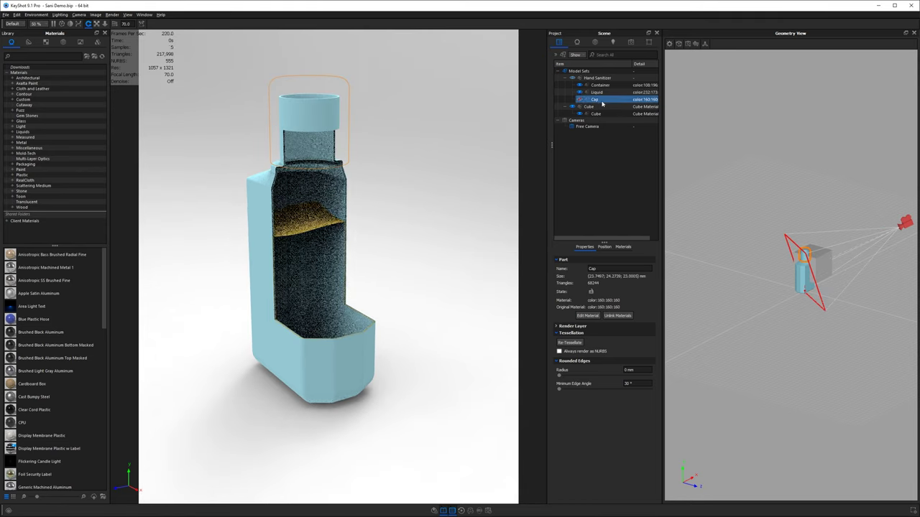
click(608, 109)
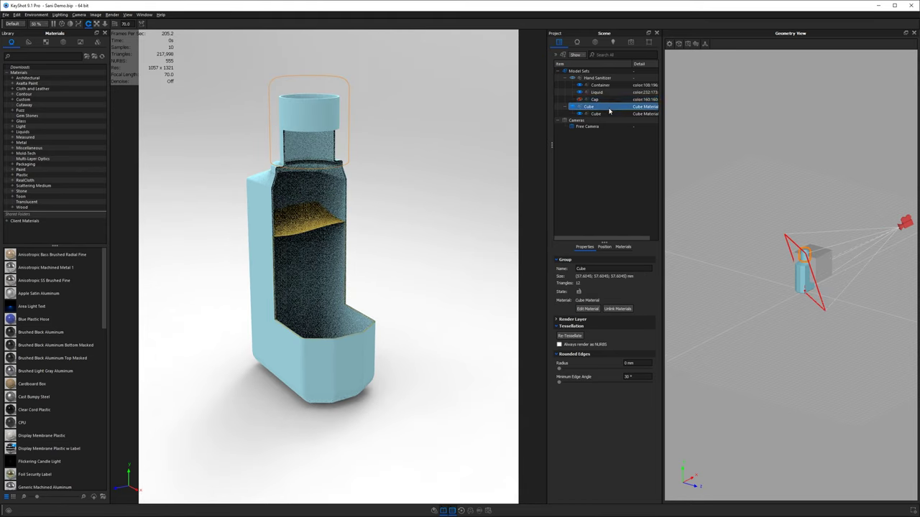
click(574, 108)
scroll(386, 223, down, 6)
drag(386, 223, 434, 217)
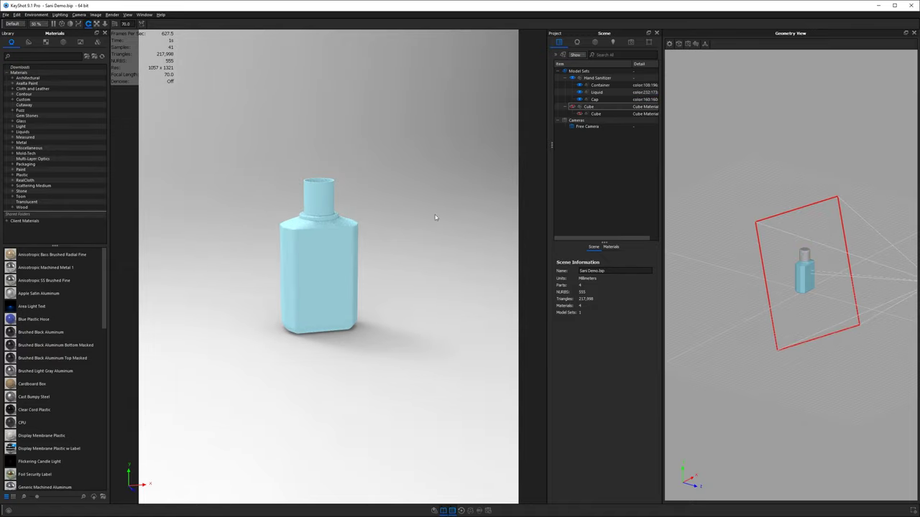
Change the material type of the bottle's cap to Plastic.
double_click(318, 183)
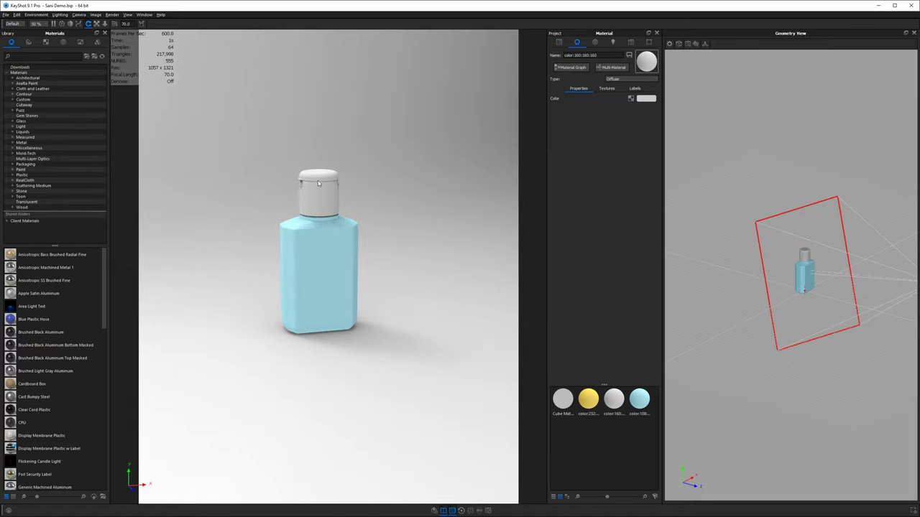
click(635, 79)
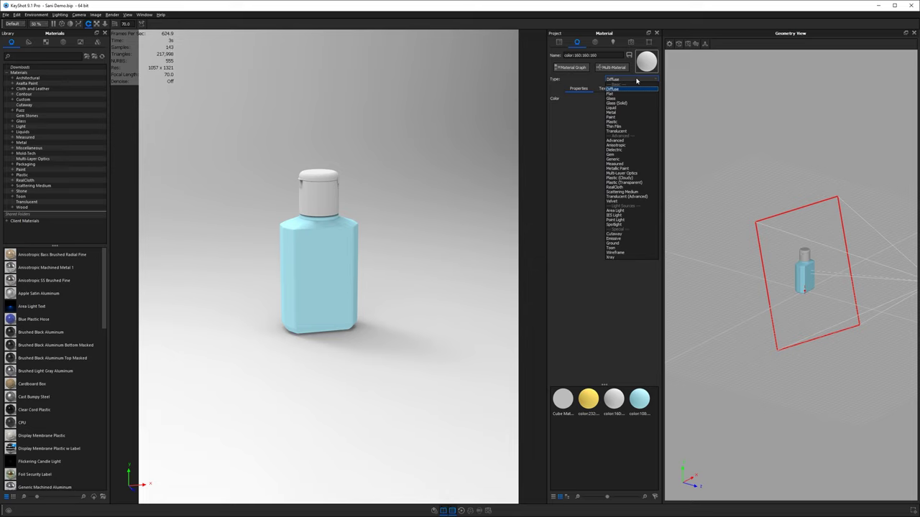
click(635, 124)
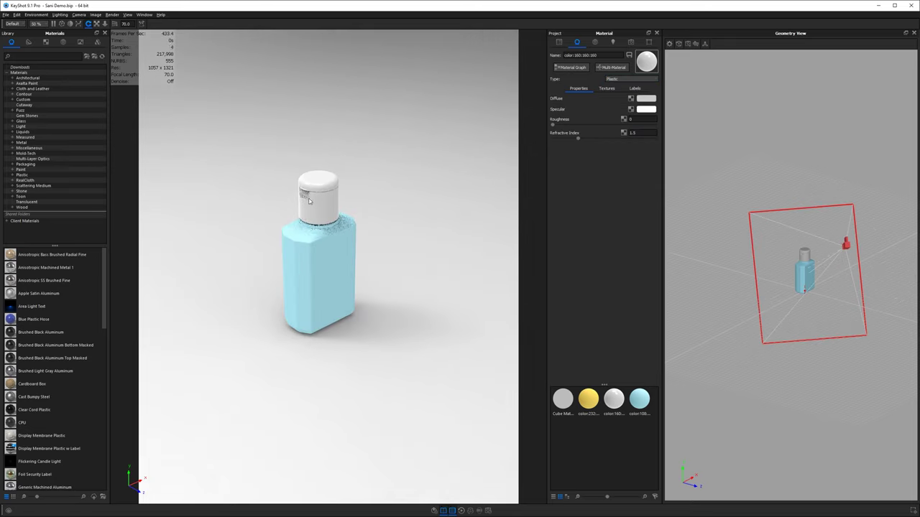
Change the light-blue container's material type to Glass (Solid) and check its transparency distance and look.
scroll(315, 198, up, 5)
drag(318, 193, 327, 132)
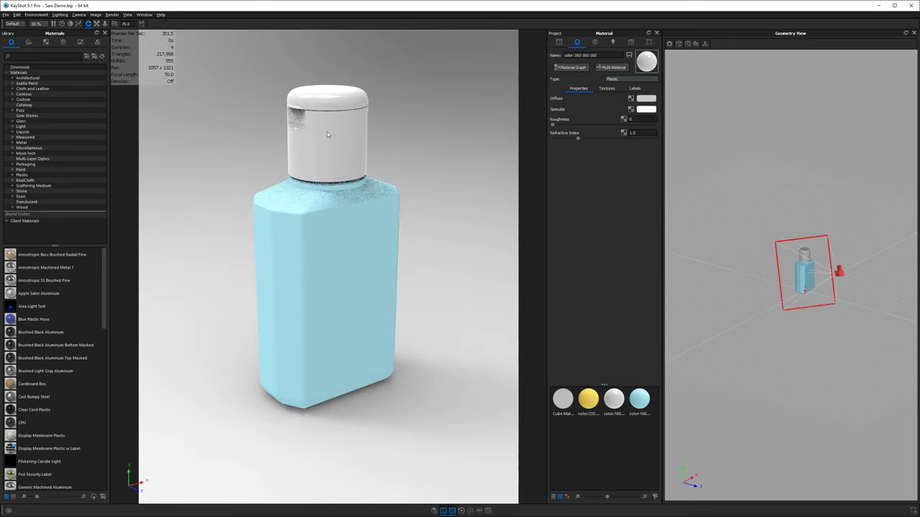
double_click(355, 216)
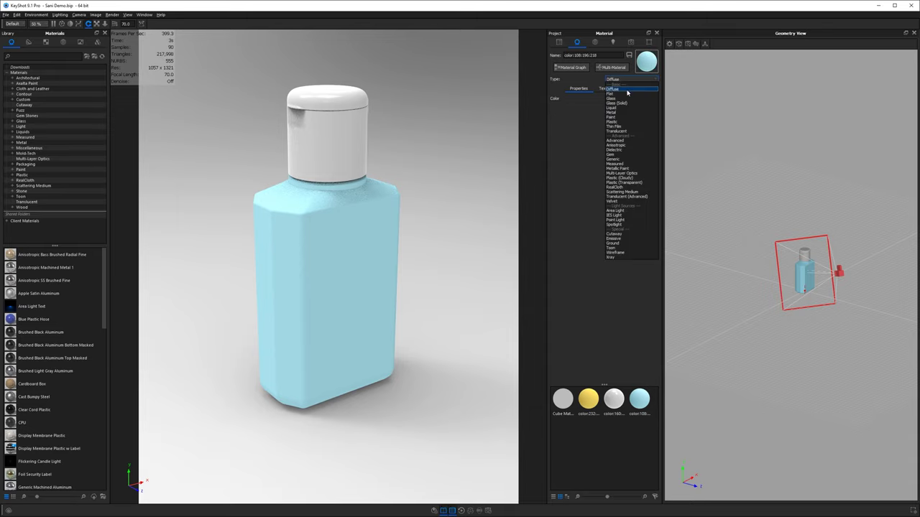
click(617, 102)
drag(474, 202, 371, 203)
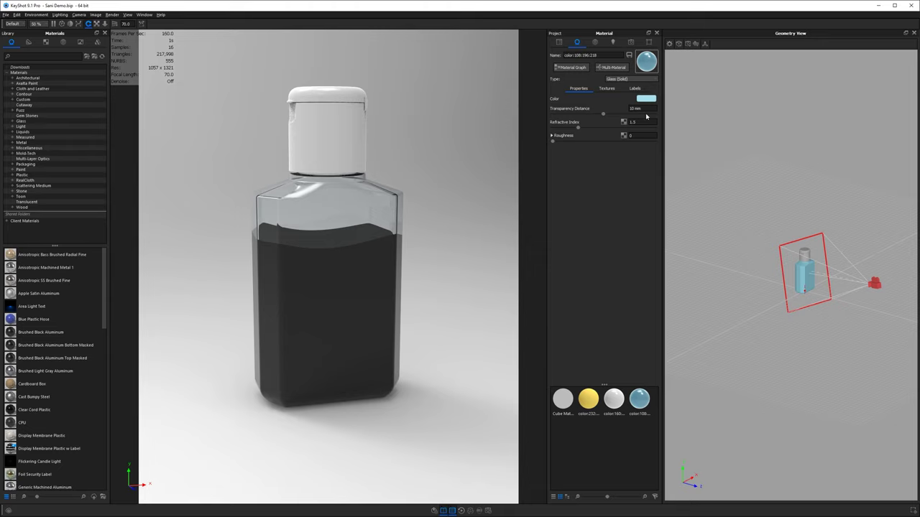
drag(641, 108, 615, 107)
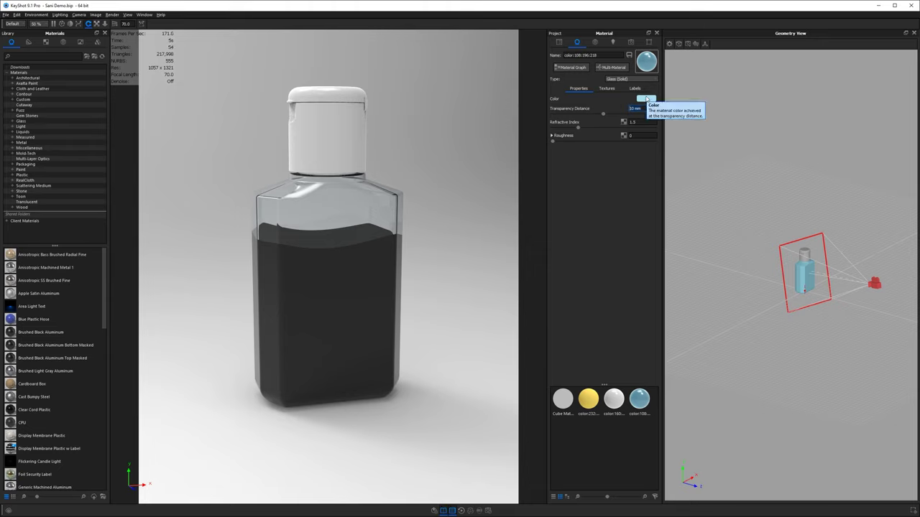
drag(403, 208, 386, 212)
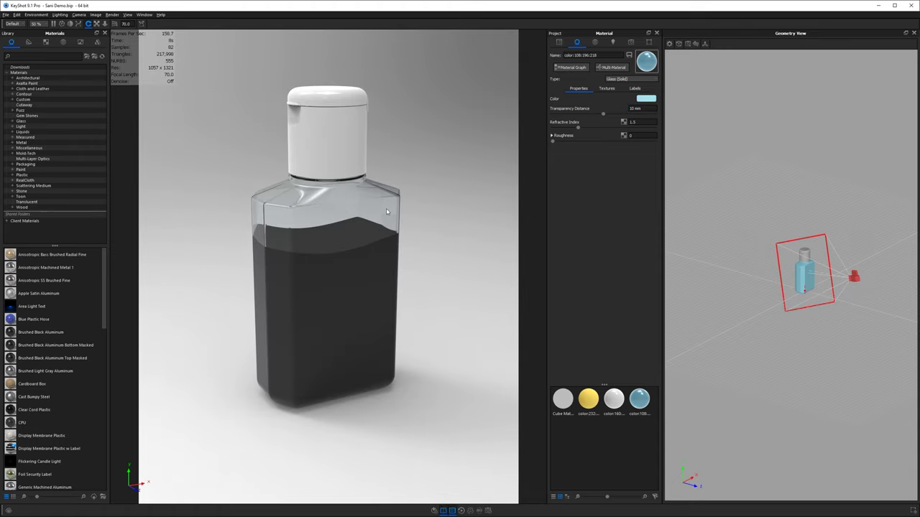
Hide the container and change the yellow liquid part's material type to Liquid.
key(ctrl+h)
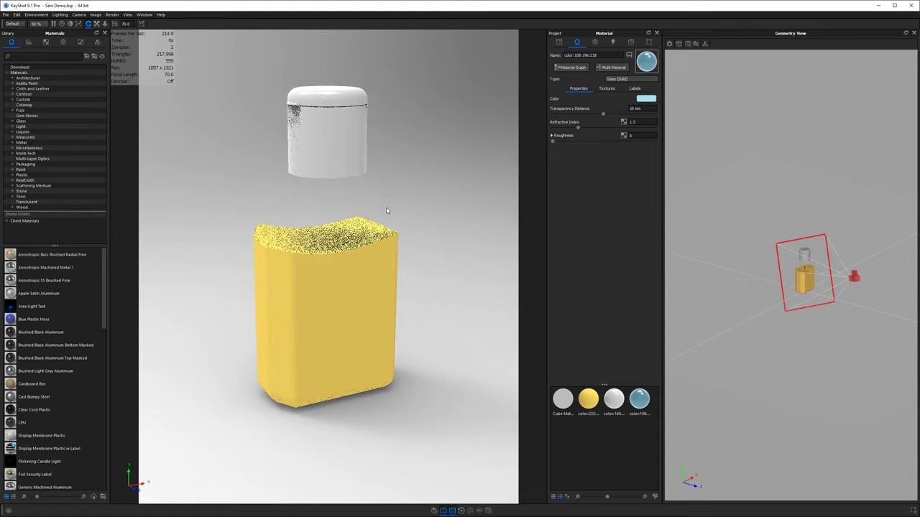
double_click(361, 260)
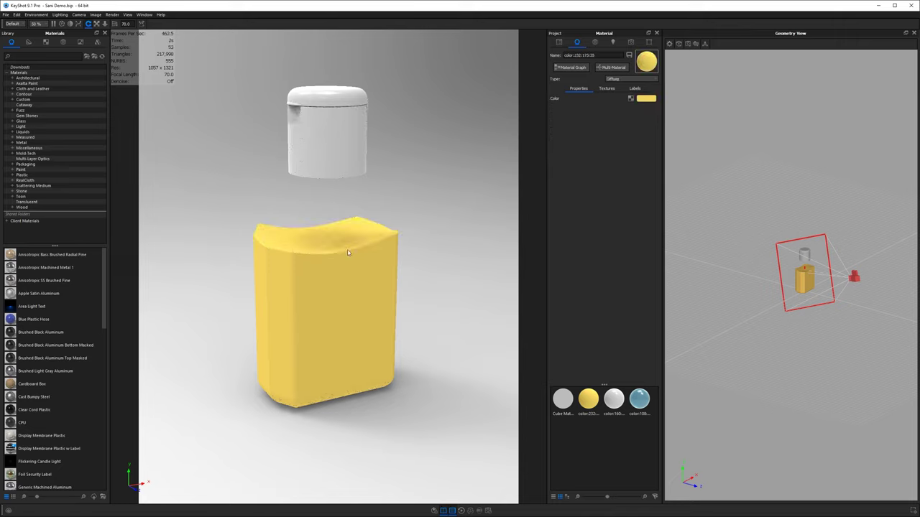
click(638, 79)
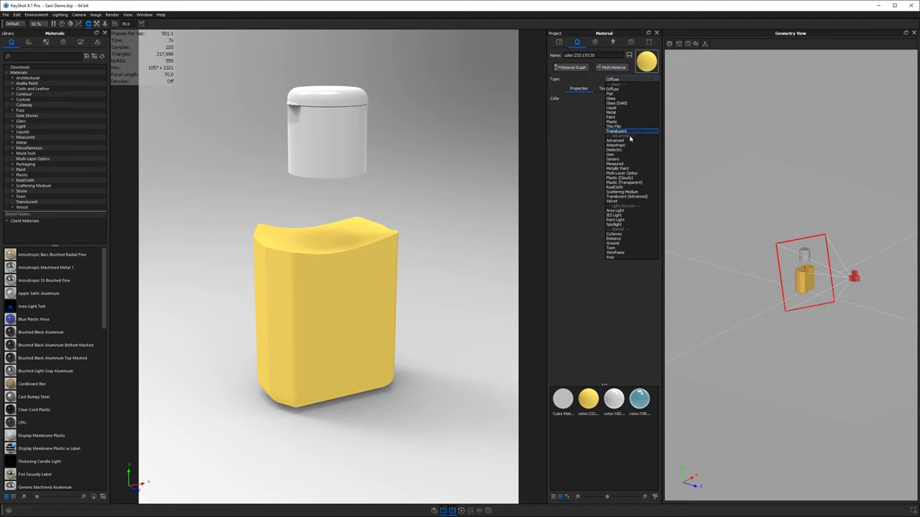
click(622, 108)
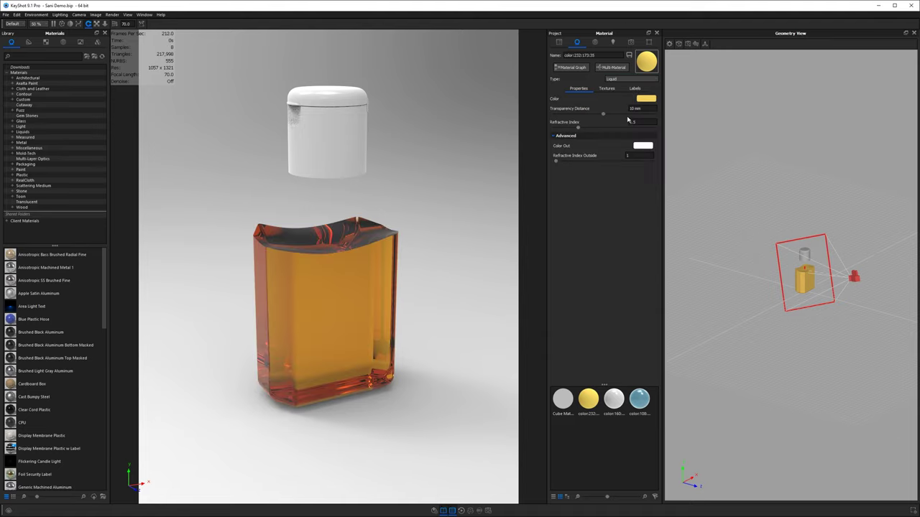
Set the liquid material's color to a bright light blue.
drag(360, 257, 388, 297)
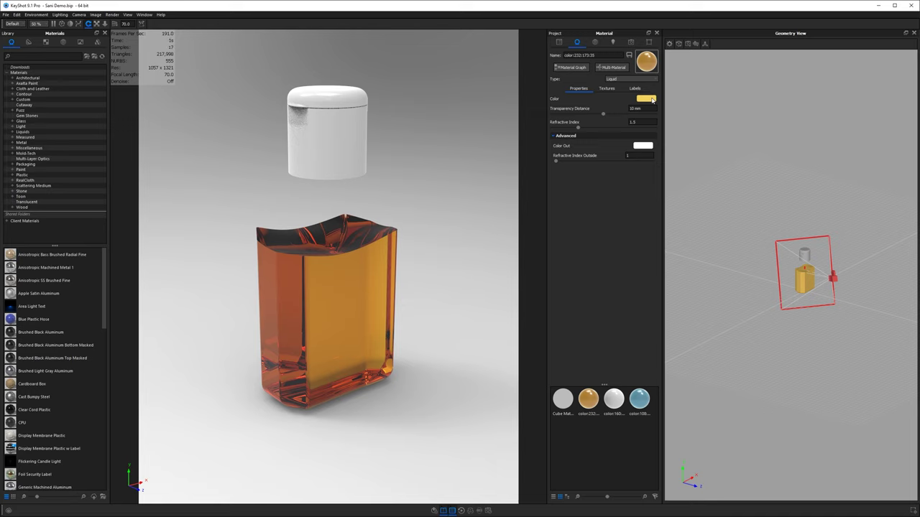
drag(359, 266, 338, 241)
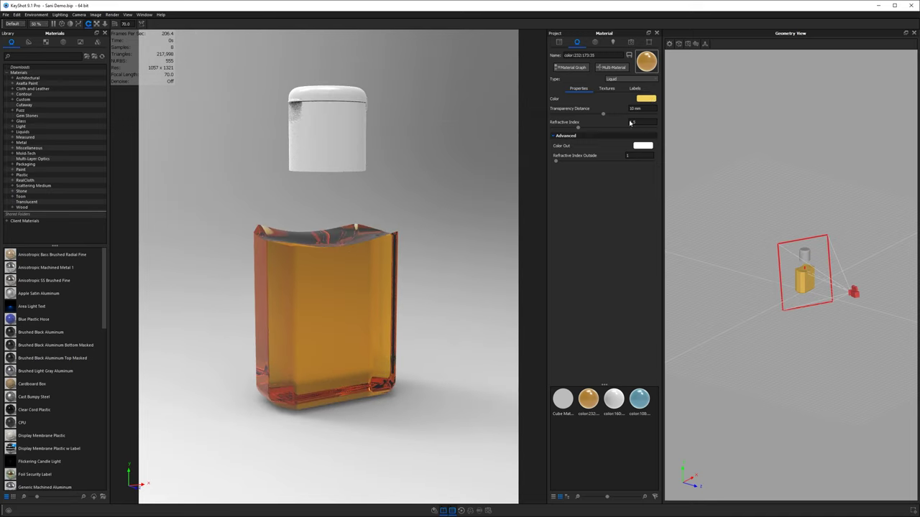
click(647, 98)
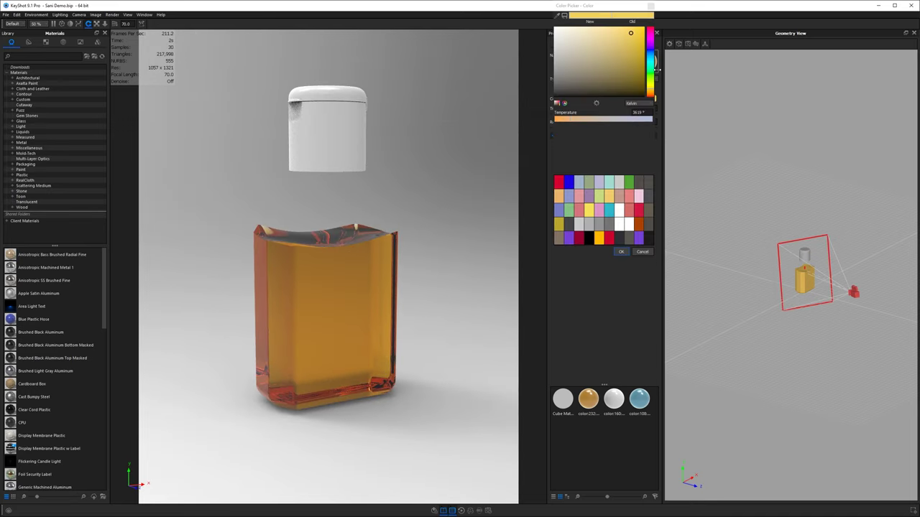
click(652, 62)
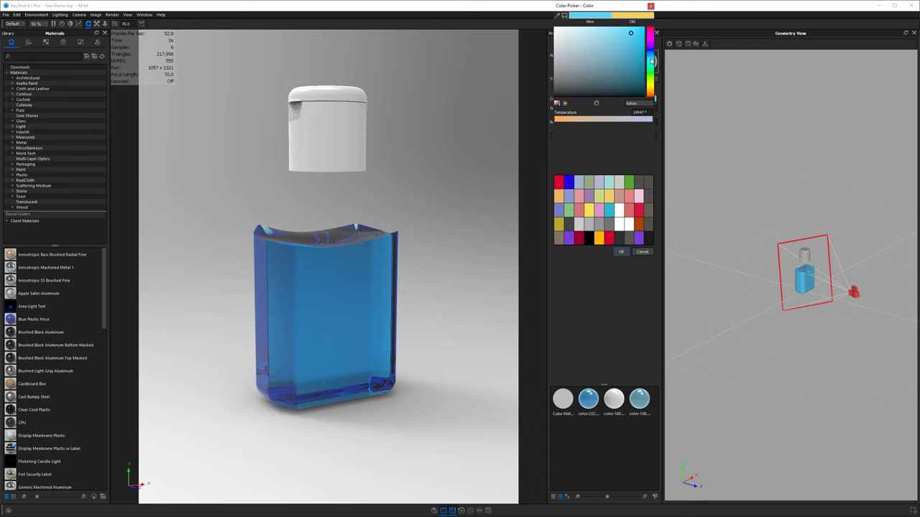
click(621, 251)
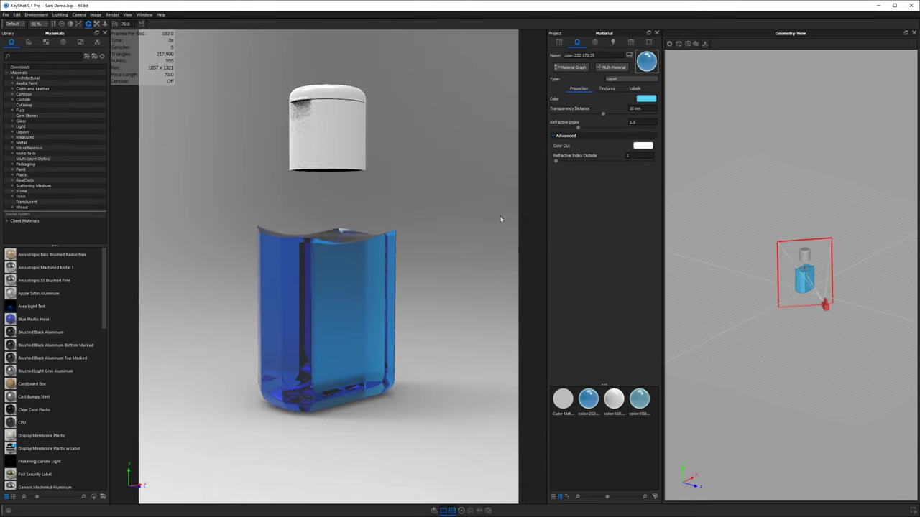
In the liquid's material graph, add a Bubbles geometry node and connect it to the material's Geometry input.
drag(502, 219, 496, 233)
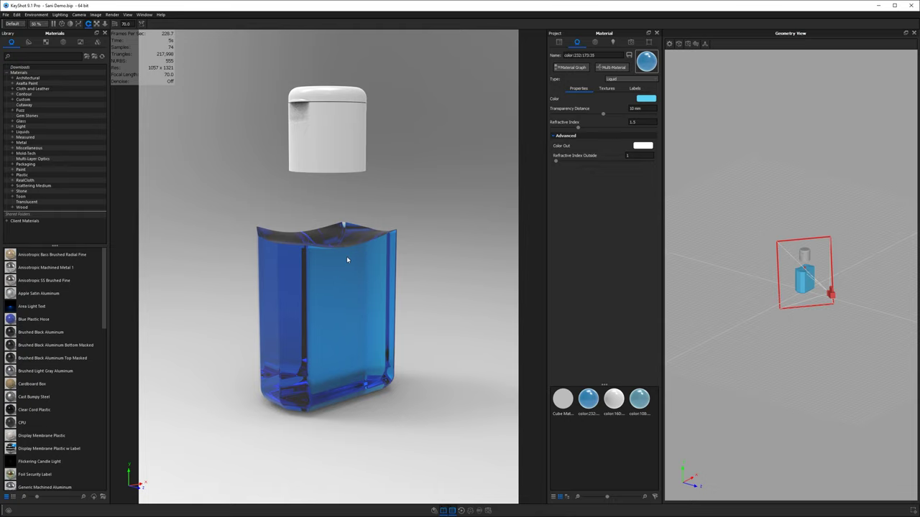
click(571, 67)
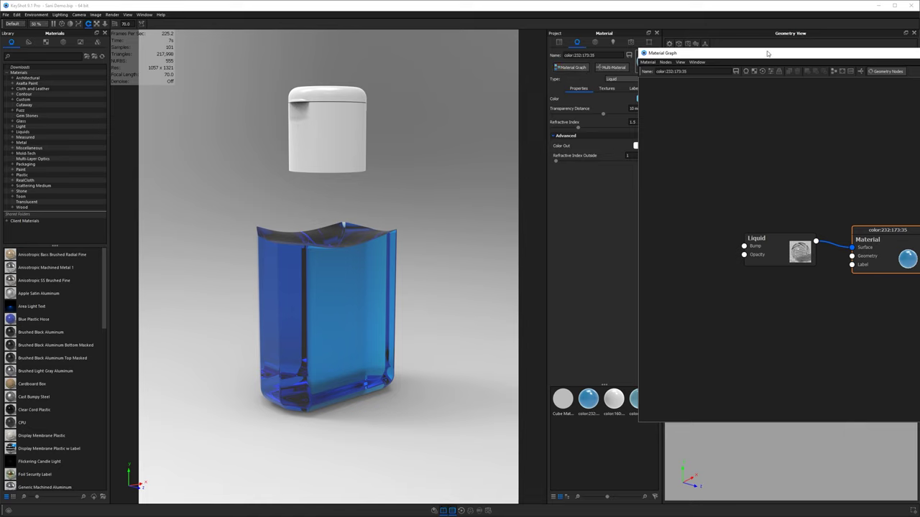
drag(766, 54, 648, 20)
drag(740, 225, 735, 206)
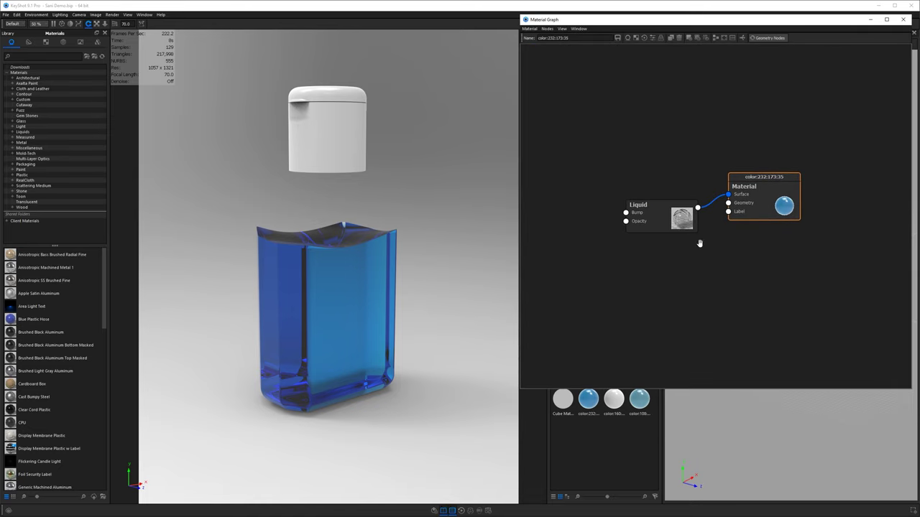
right_click(580, 234)
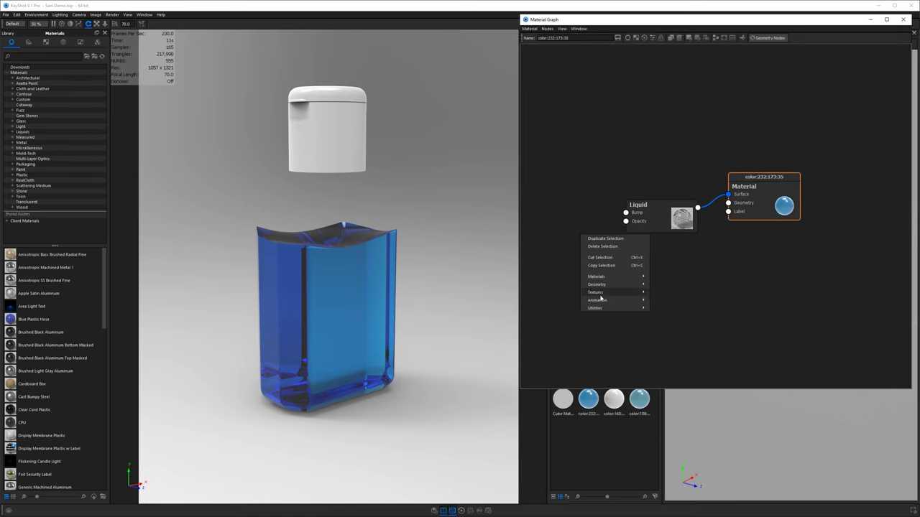
mouse_move(600, 286)
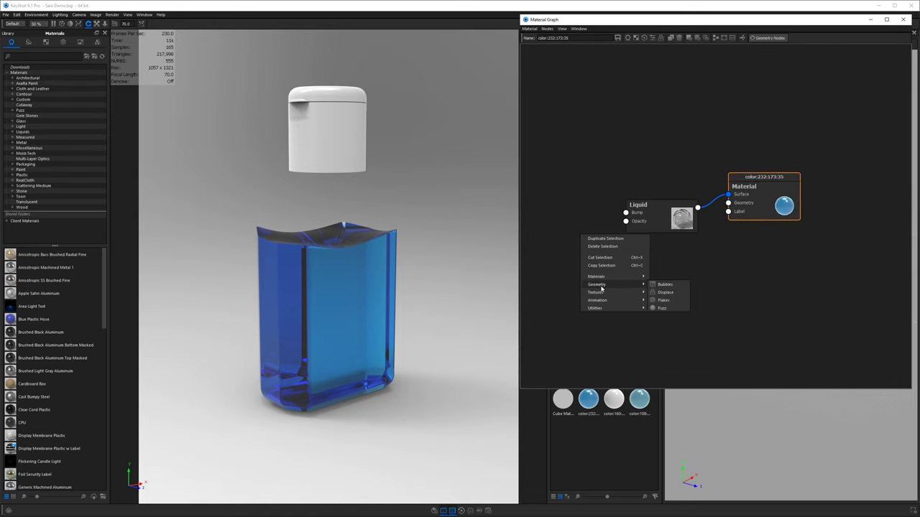
click(665, 284)
drag(604, 240, 728, 204)
drag(620, 269, 661, 257)
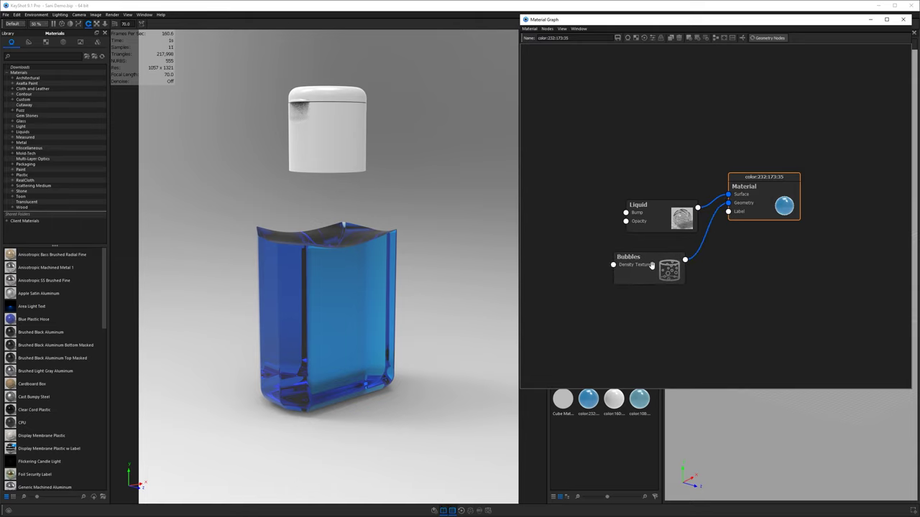
Execute the Bubbles geometry node to generate bubbles in the liquid and view them from the front.
click(652, 266)
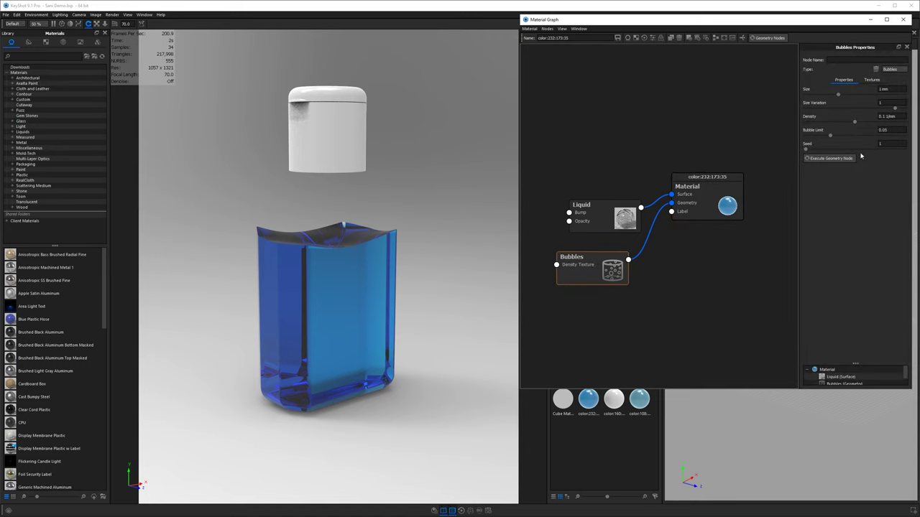
click(822, 158)
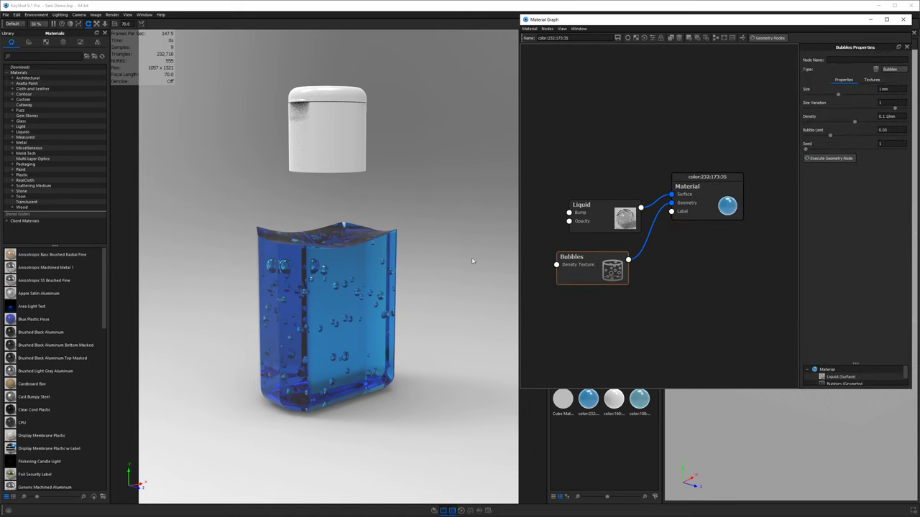
drag(472, 261, 381, 316)
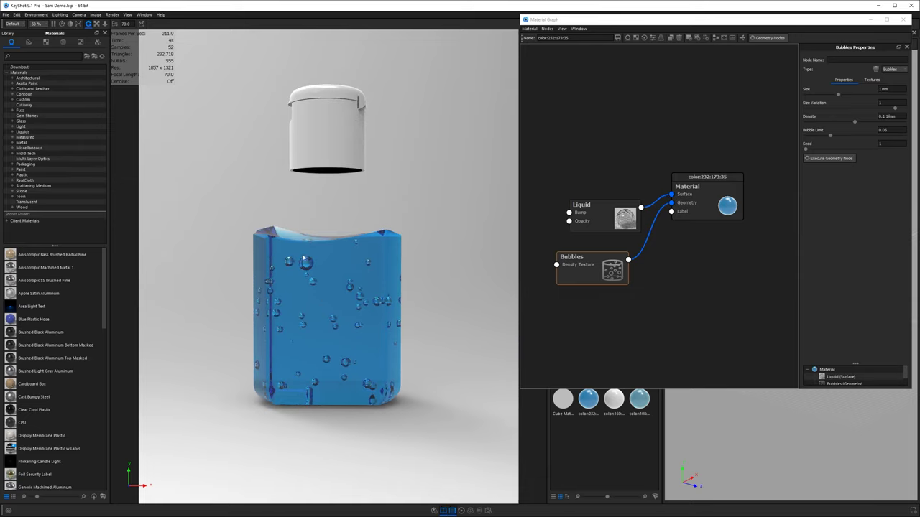
click(830, 158)
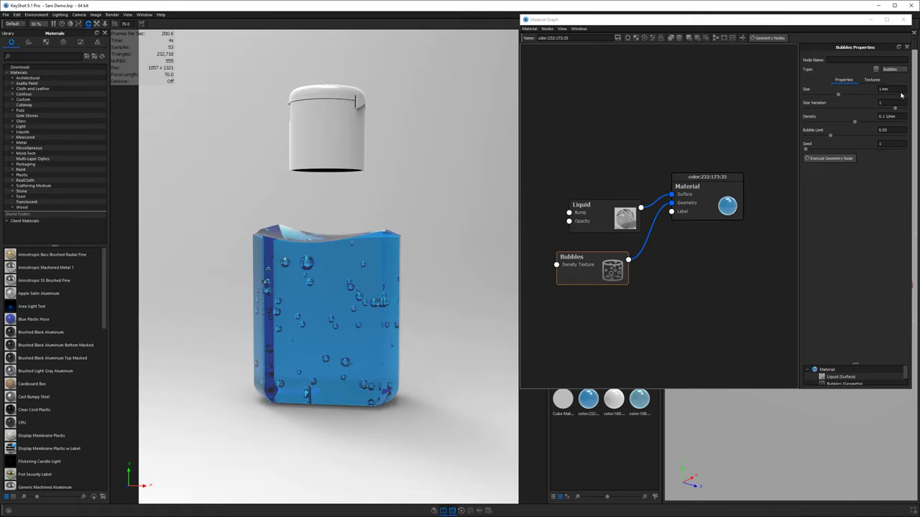
Set the bubble size to 0.7 mm, size variation to 2 and density to 0.15, and regenerate the bubbles.
click(897, 89)
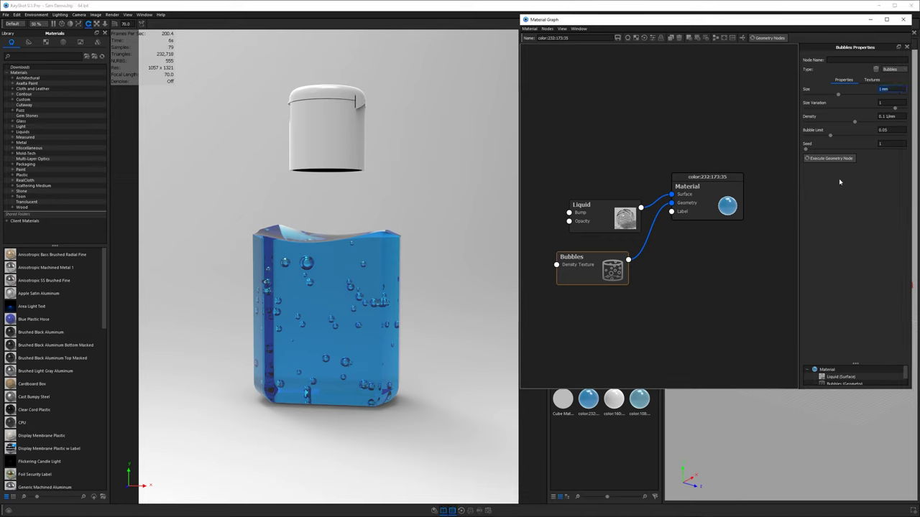
text(0.7)
key(Return)
key(Tab)
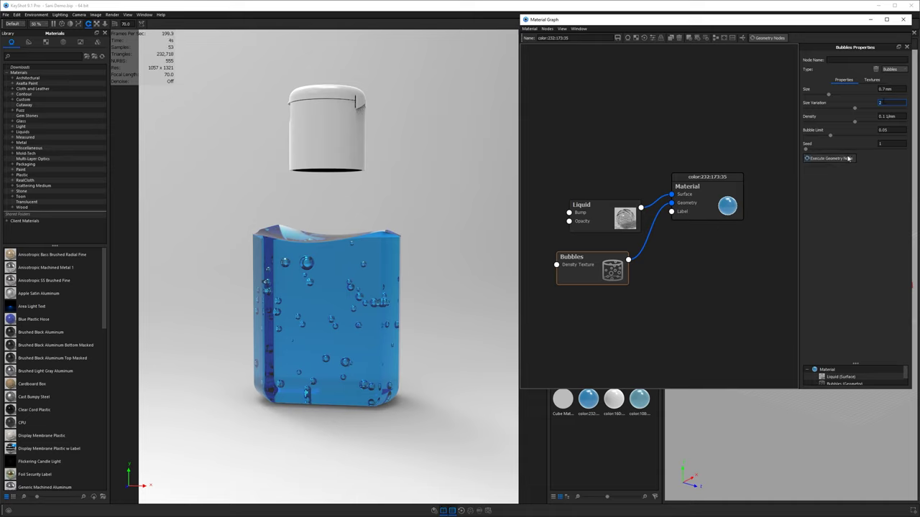
click(881, 116)
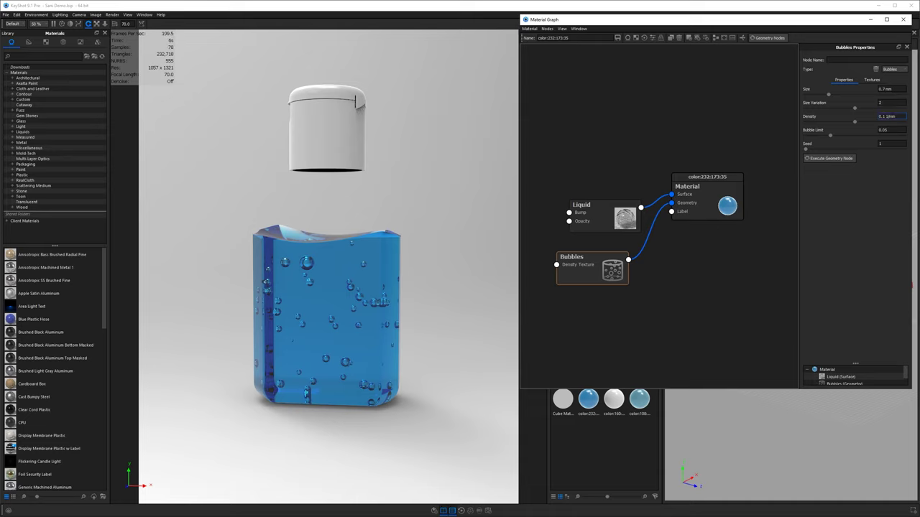
key(BackSpace)
text(5)
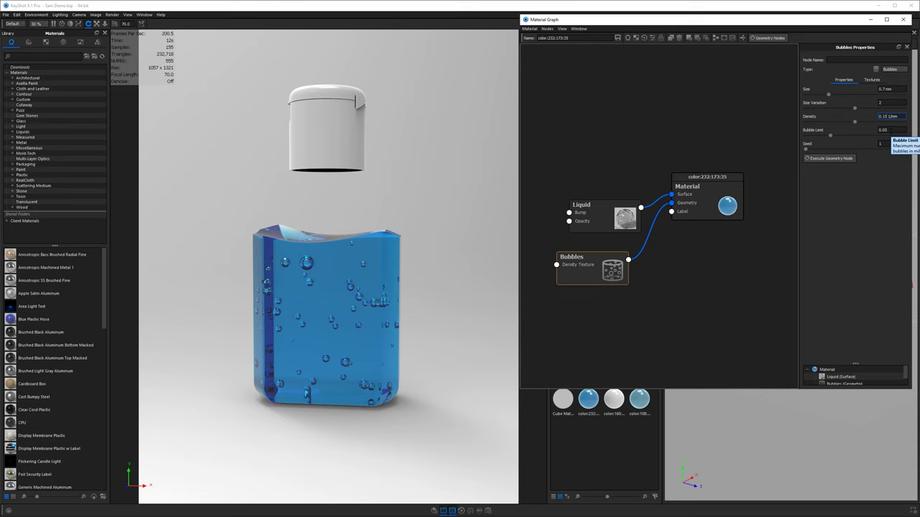
click(815, 160)
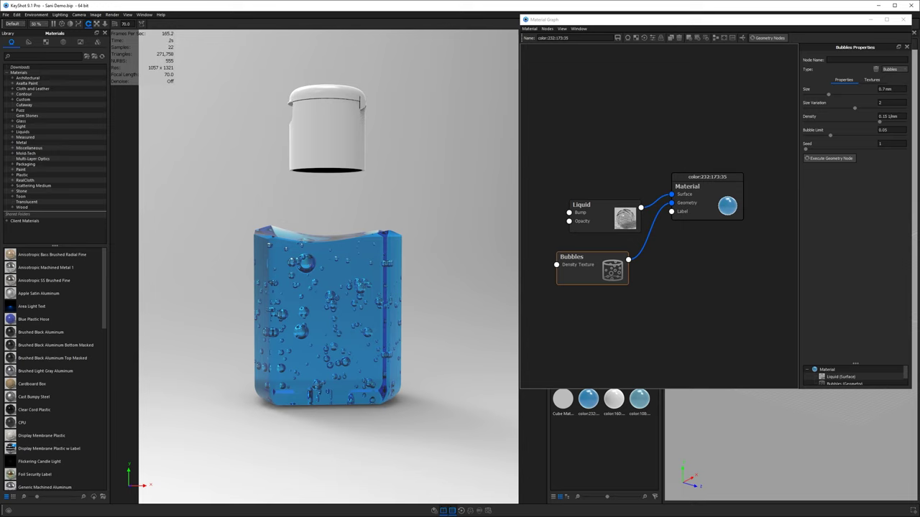
Reduce the bubble size to 0.5 mm, execute the geometry node and inspect the liquid from another angle.
double_click(889, 89)
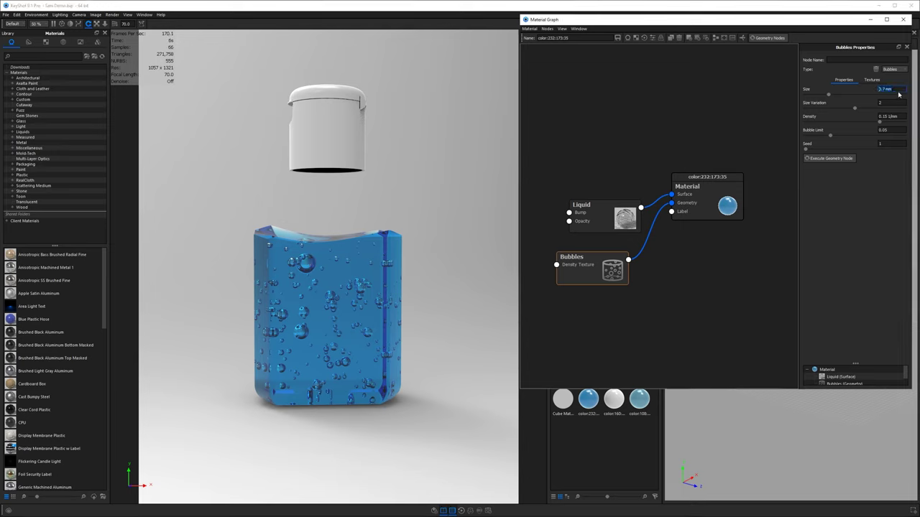
text(.)
key(Return)
click(824, 159)
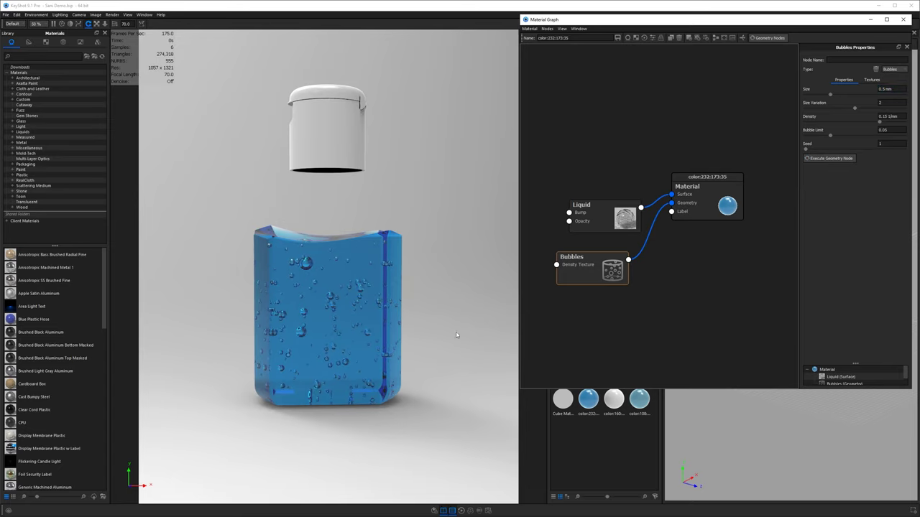
drag(403, 314, 378, 312)
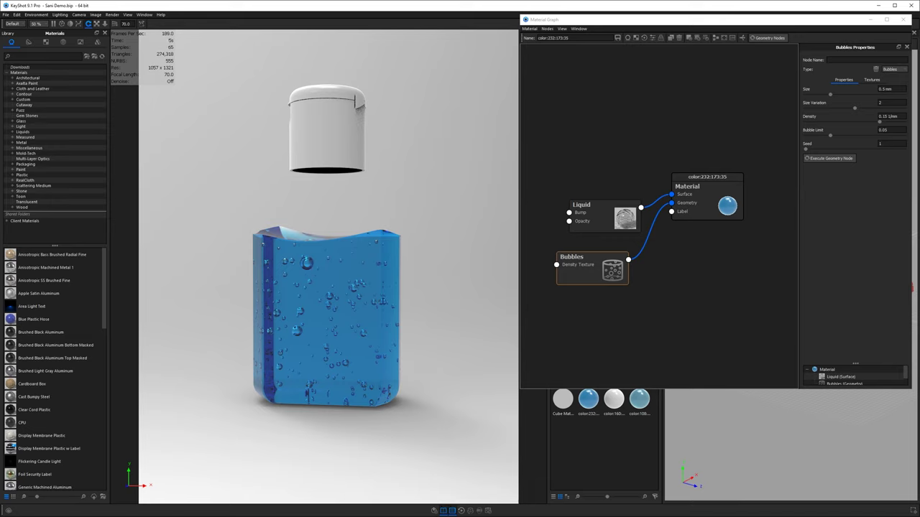
Set the bubbles' size variation to 1, execute the geometry node again and check the bubbles around the liquid.
click(835, 107)
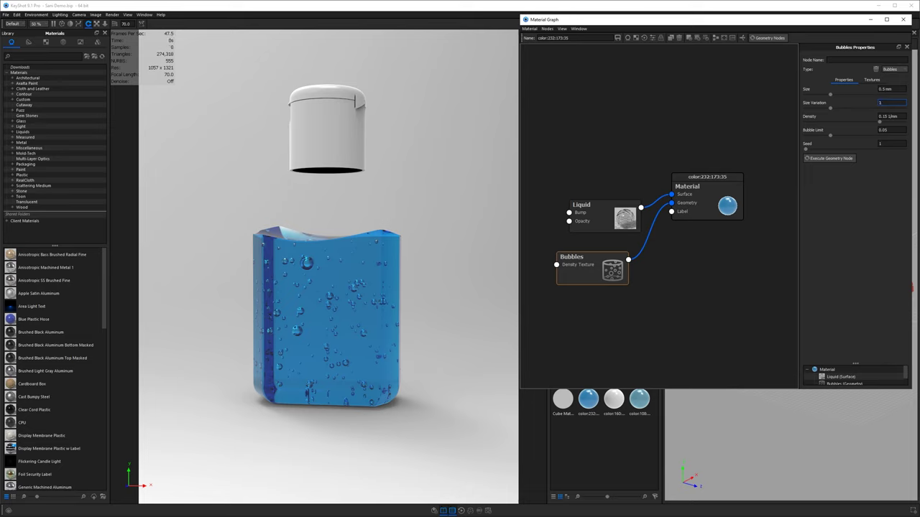
click(740, 93)
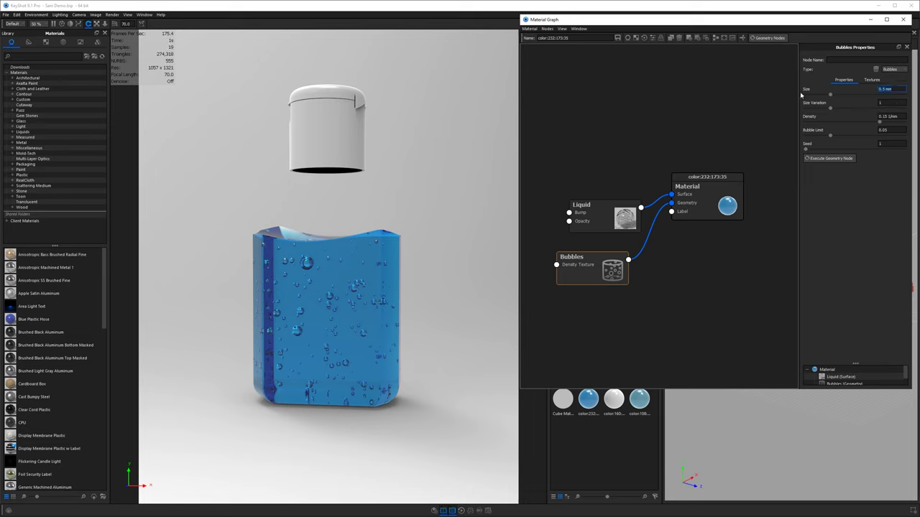
click(820, 159)
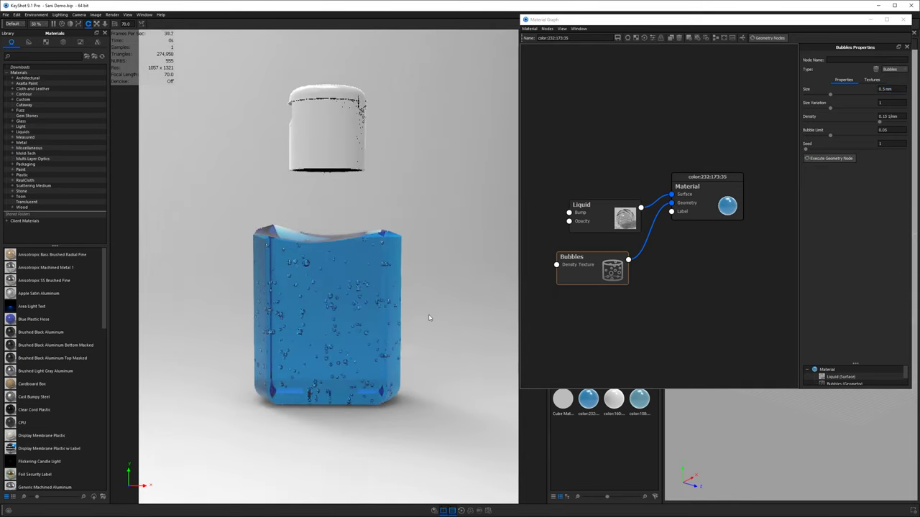
drag(429, 315, 447, 304)
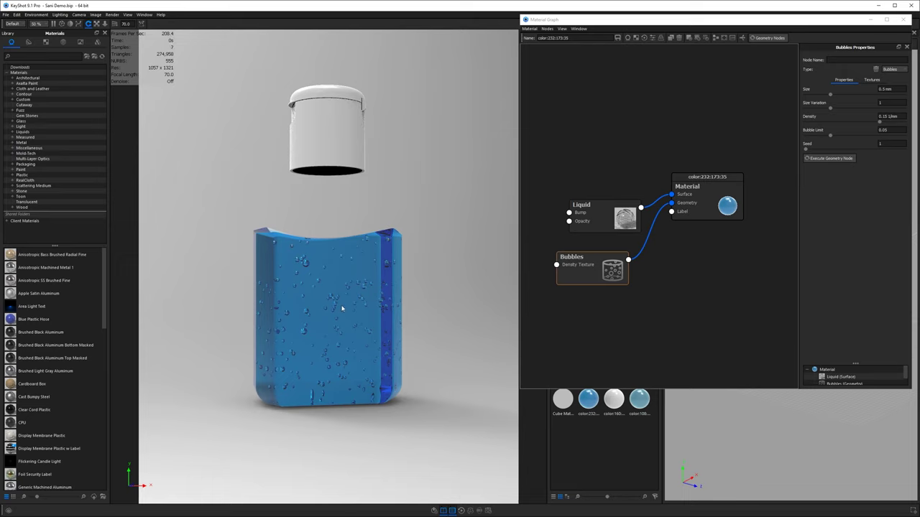
drag(342, 309, 312, 294)
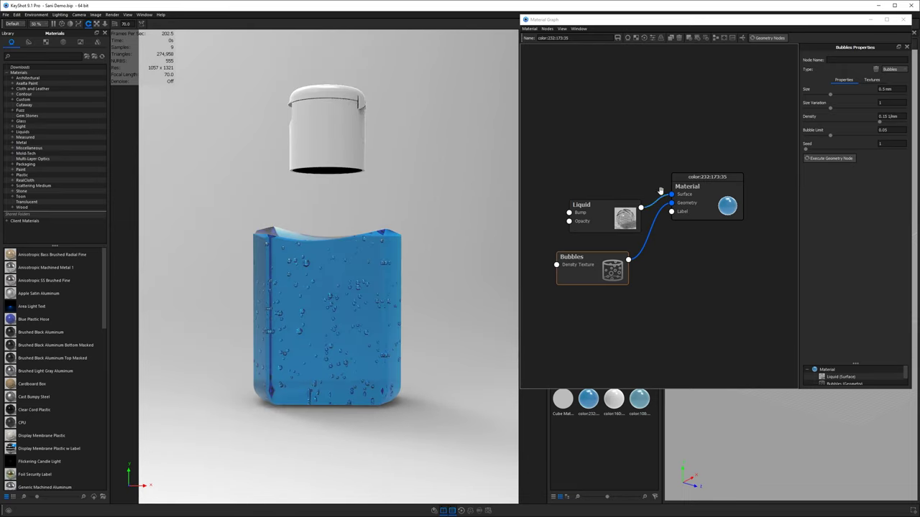
Close the material graph, unhide the Container part and view the complete bottle at an angle.
click(904, 20)
drag(316, 289, 338, 300)
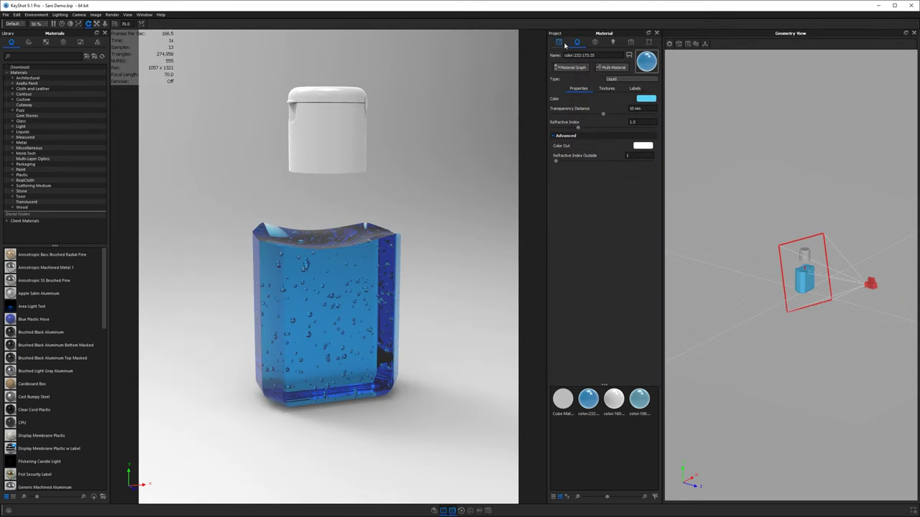
click(561, 42)
click(579, 85)
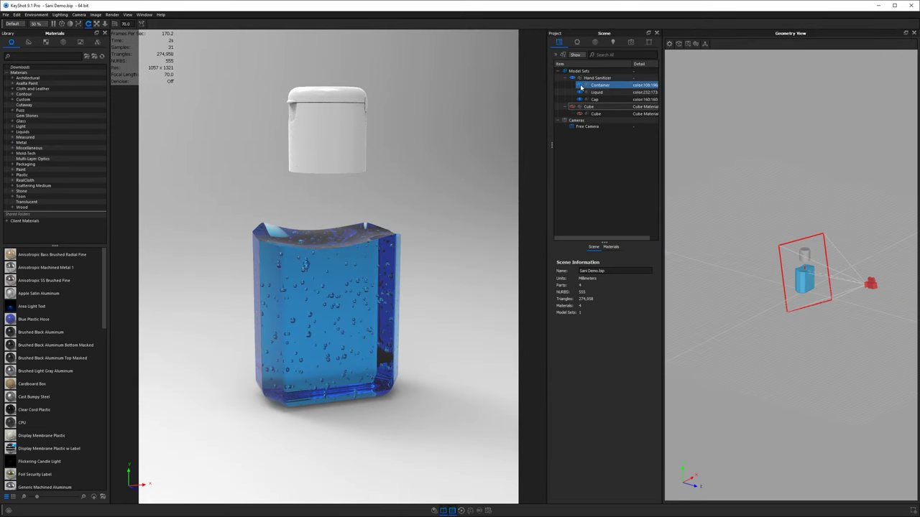
mouse_move(489, 197)
mouse_down()
mouse_move(452, 189)
mouse_move(497, 185)
mouse_up()
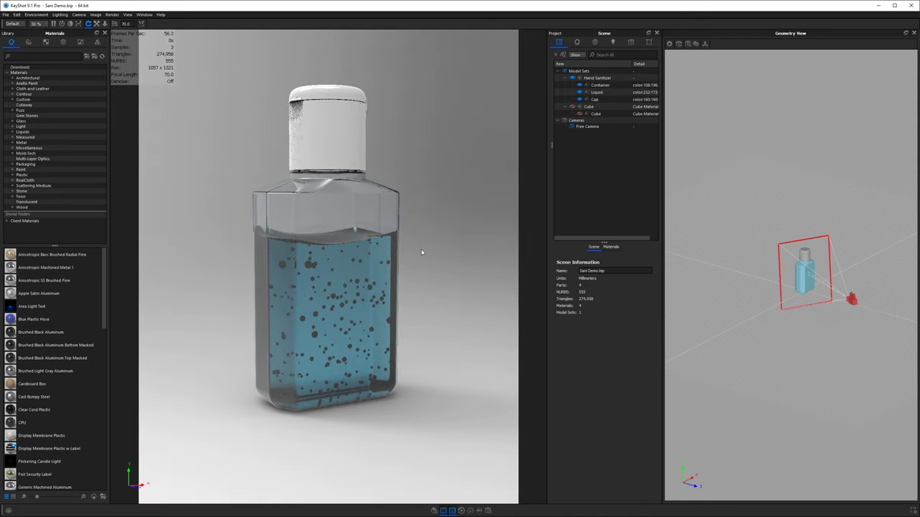
mouse_move(422, 254)
mouse_down()
mouse_move(432, 263)
mouse_move(425, 247)
mouse_up()
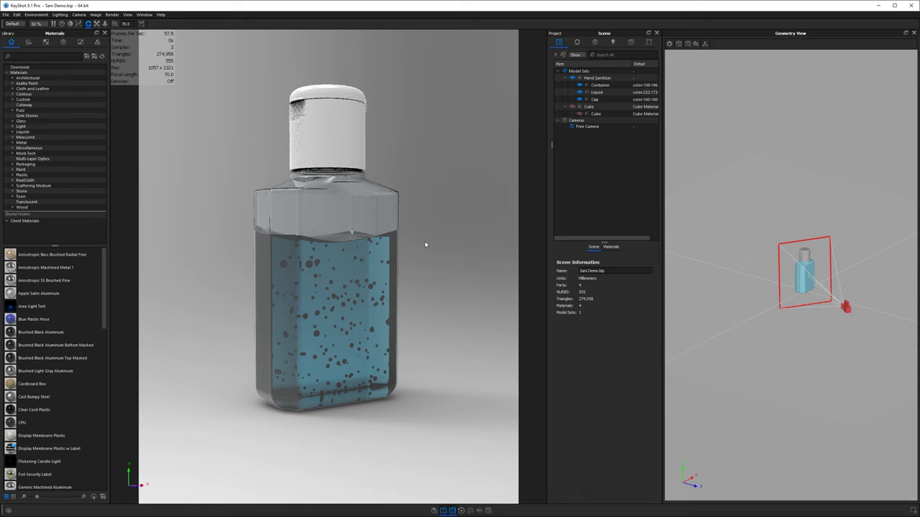
Apply the Product lighting preset to the scene and view the liquid through the container.
click(613, 42)
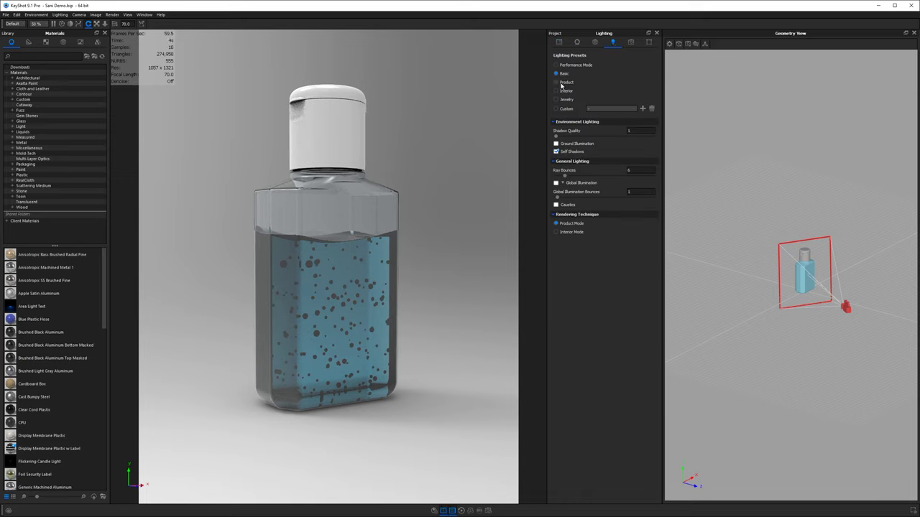
click(561, 84)
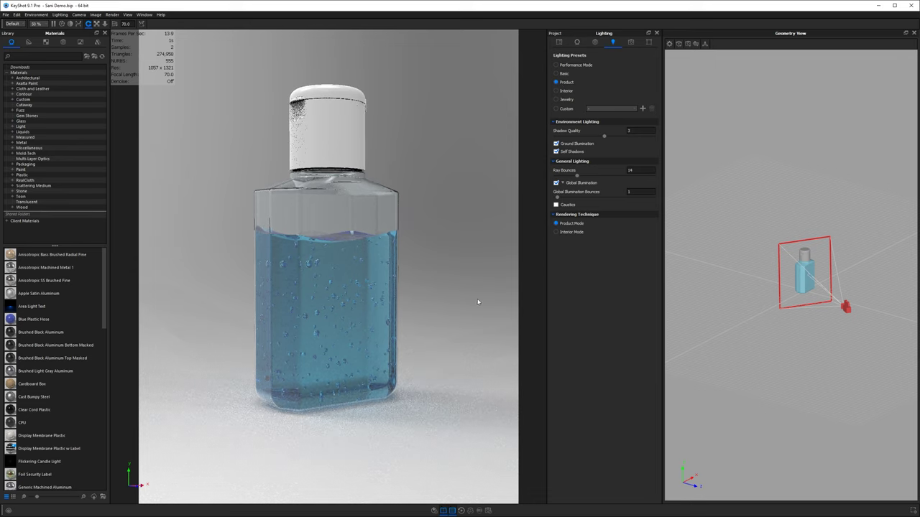
drag(482, 286, 479, 288)
drag(416, 325, 375, 312)
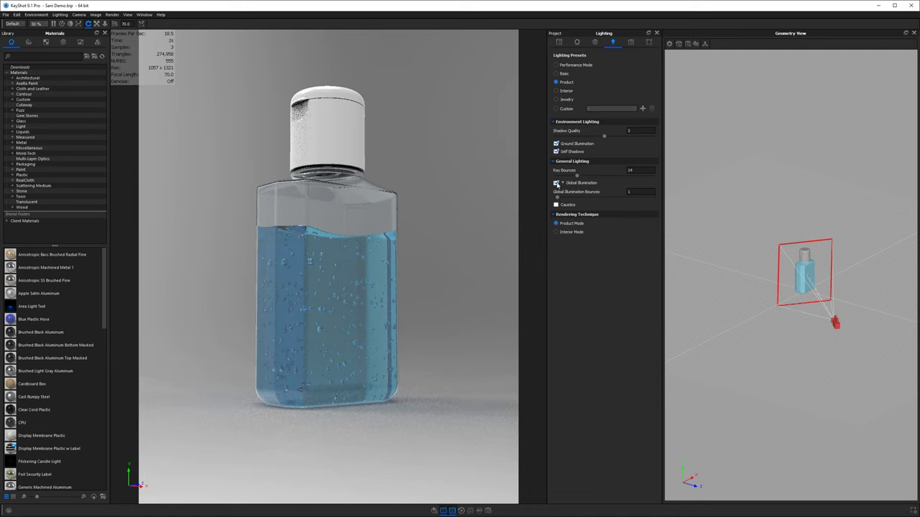
Compare the bottle with global illumination off and on, and try 6 ray bounces.
click(555, 184)
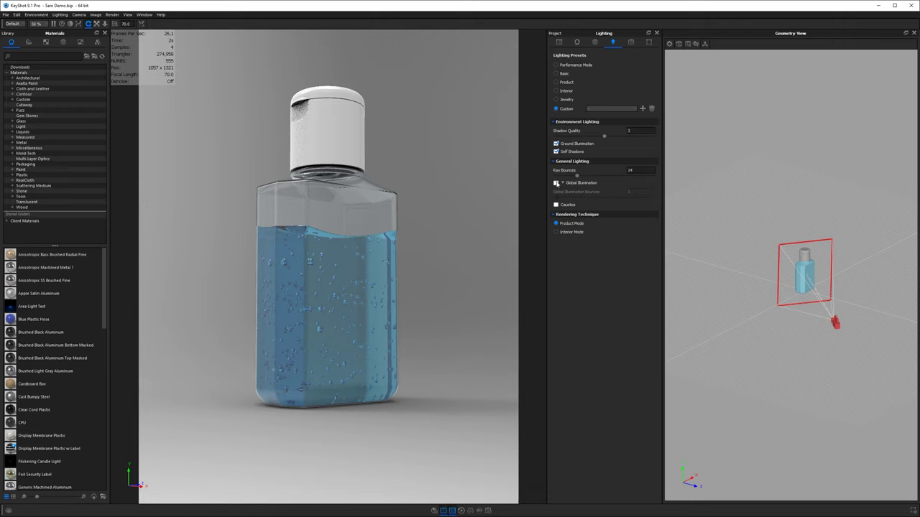
click(555, 183)
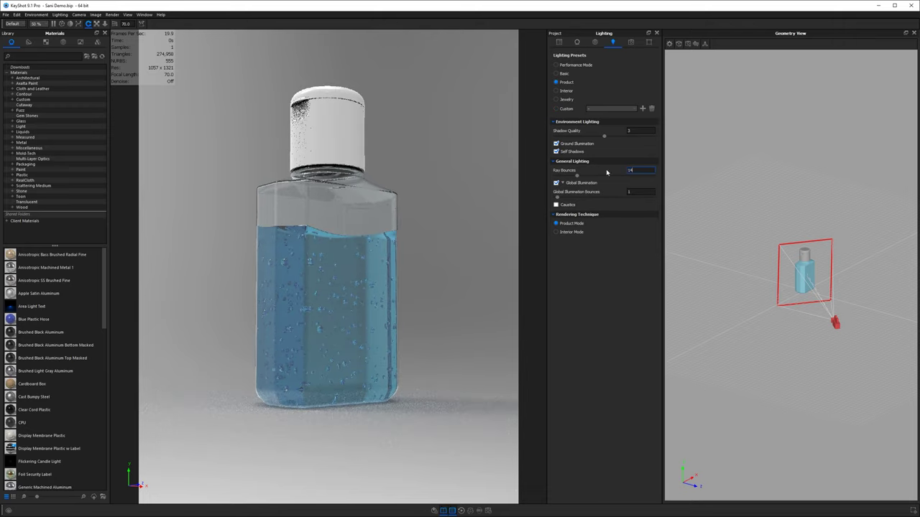
text(3)
key(Return)
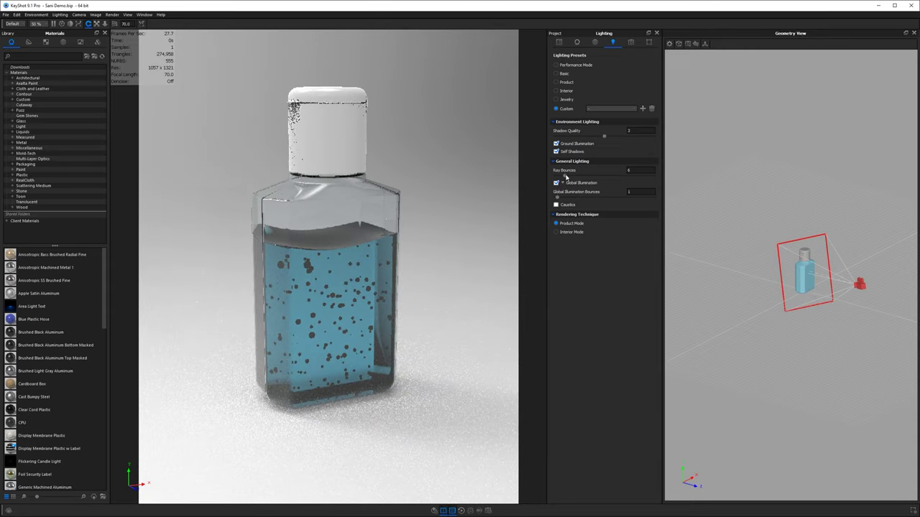
text(6)
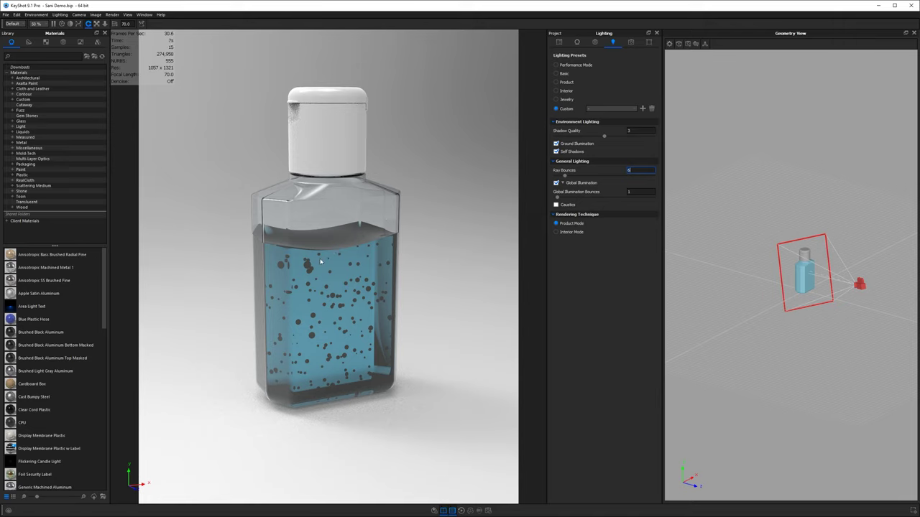
drag(327, 277, 384, 254)
Set the ray bounces to 14 and inspect the bottle from another angle.
click(639, 170)
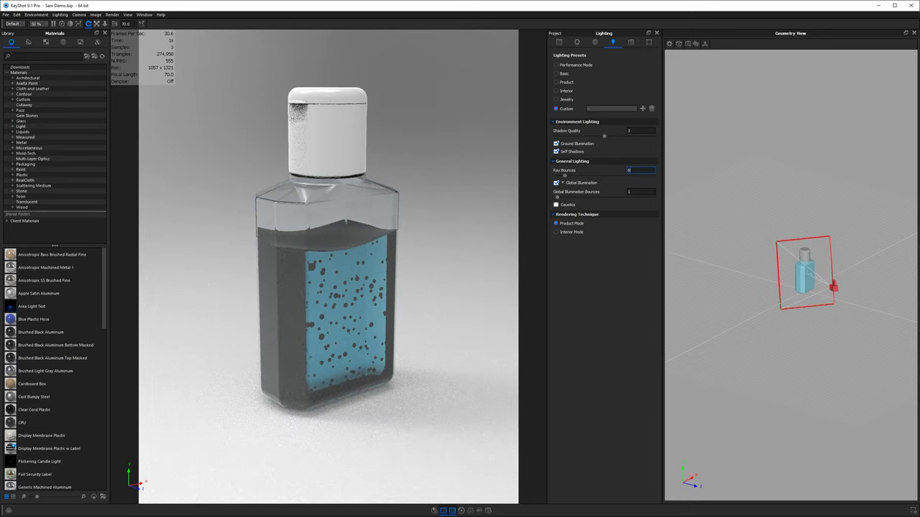
text(24)
key(Return)
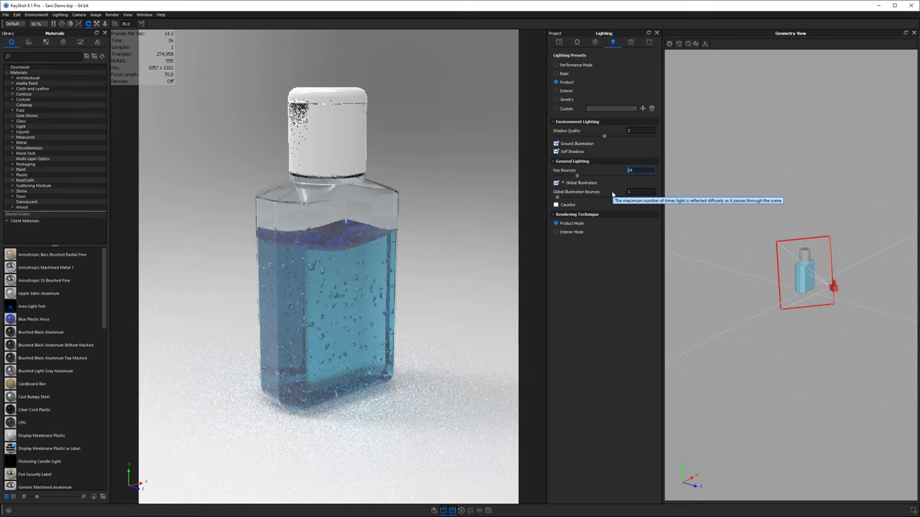
drag(441, 313, 394, 307)
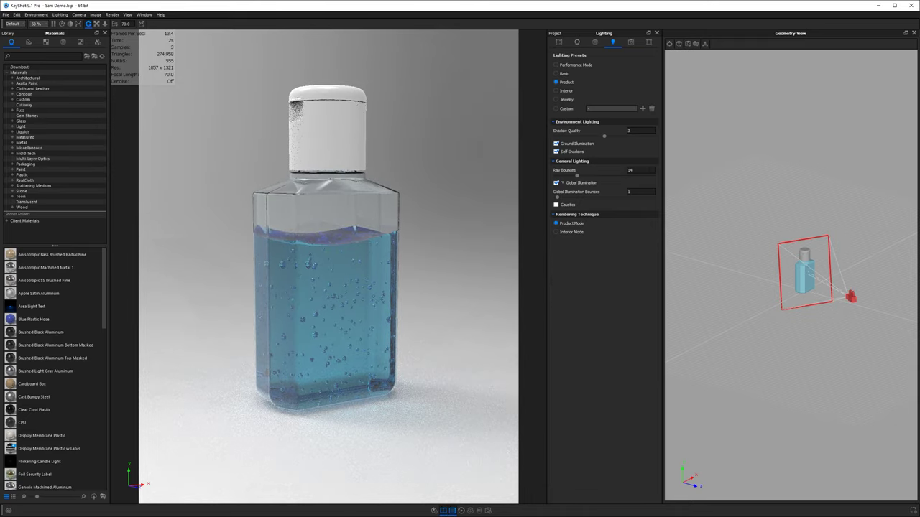
Set the scene's ray bounces to 10.
drag(637, 171, 613, 195)
key(Return)
key(Return)
click(635, 170)
key(Return)
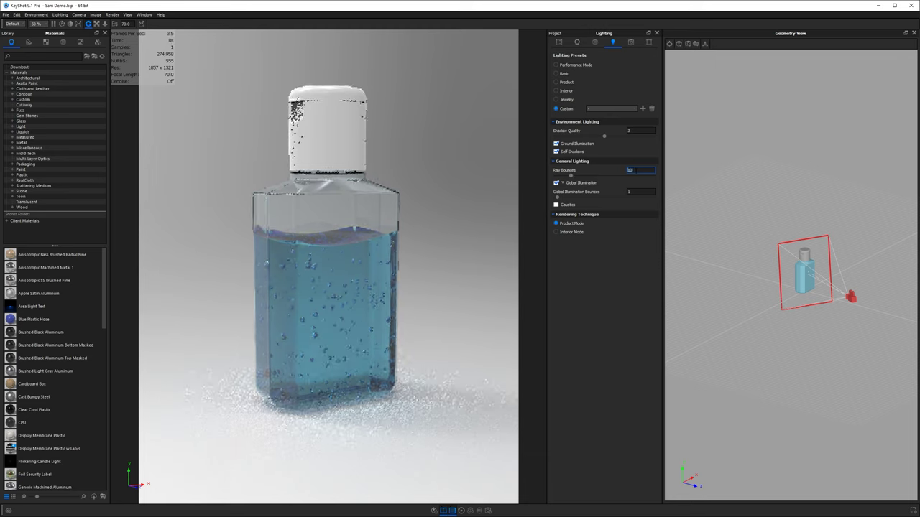
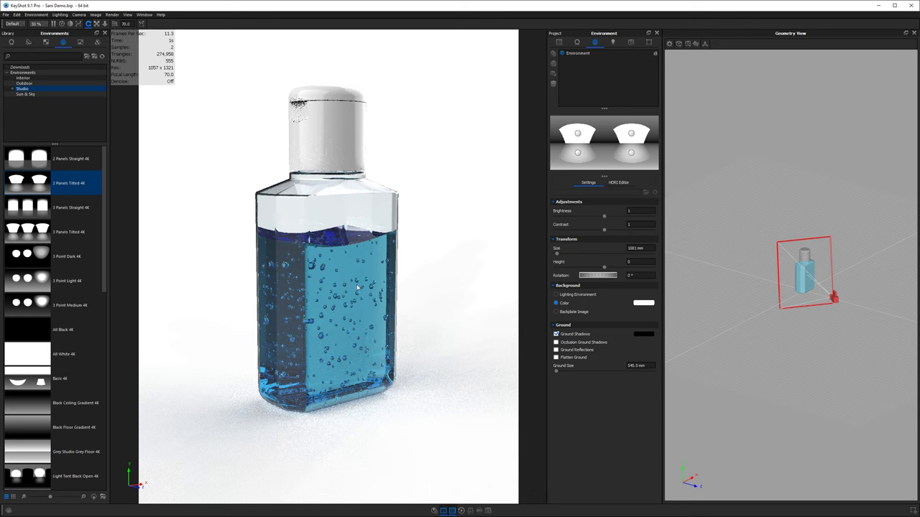
Inspect the bottle under the current lighting, and try the Light Tent White Floor 4K studio environment.
drag(358, 288, 342, 293)
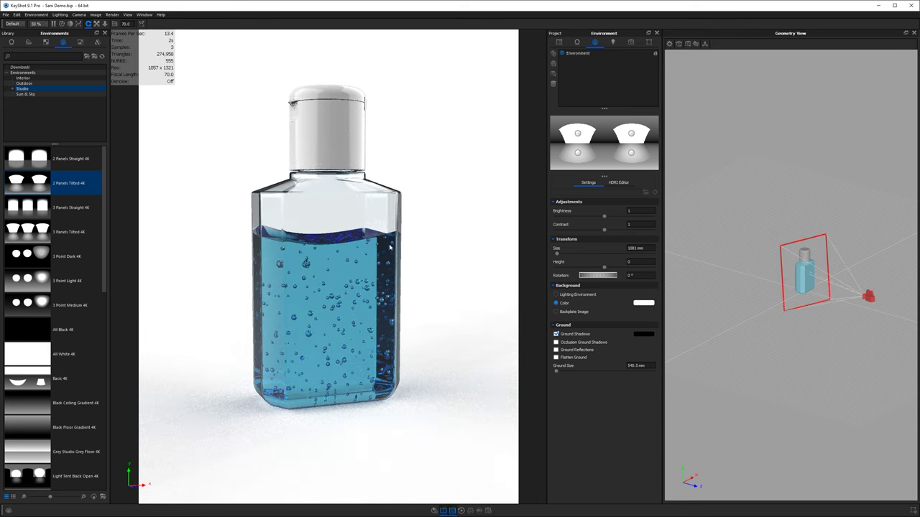
drag(259, 240, 369, 214)
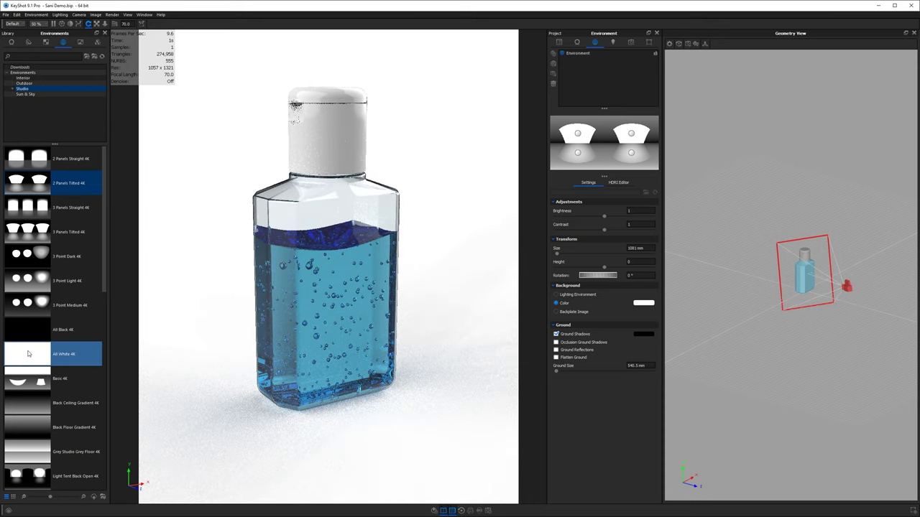
scroll(29, 352, down, 5)
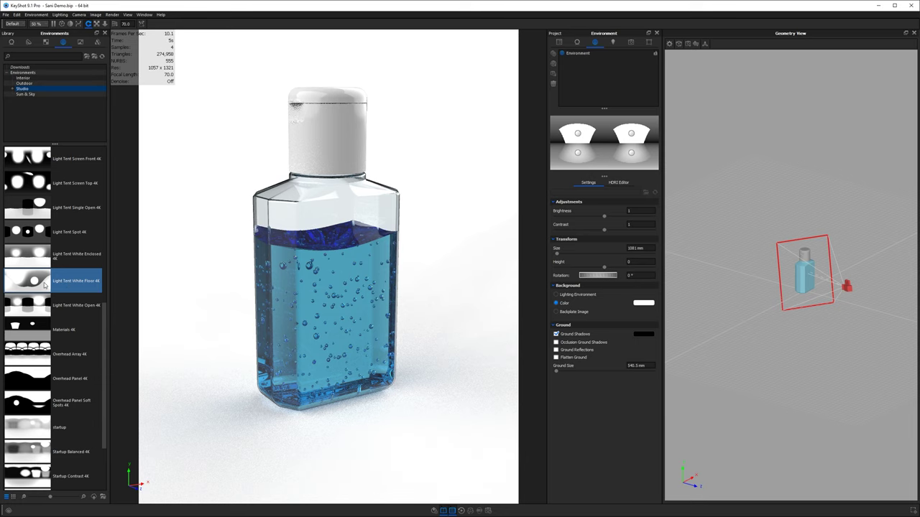
double_click(45, 285)
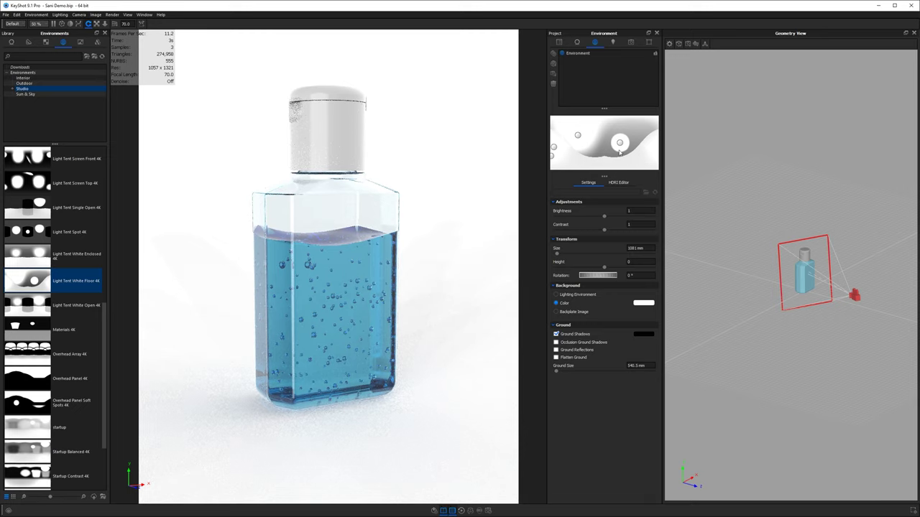
drag(311, 338, 329, 350)
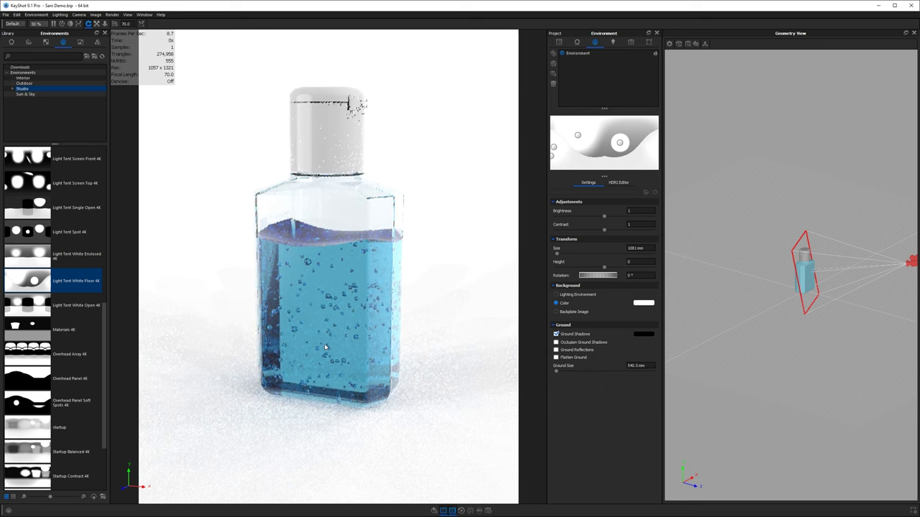
Apply the startup studio environment to the scene.
click(53, 431)
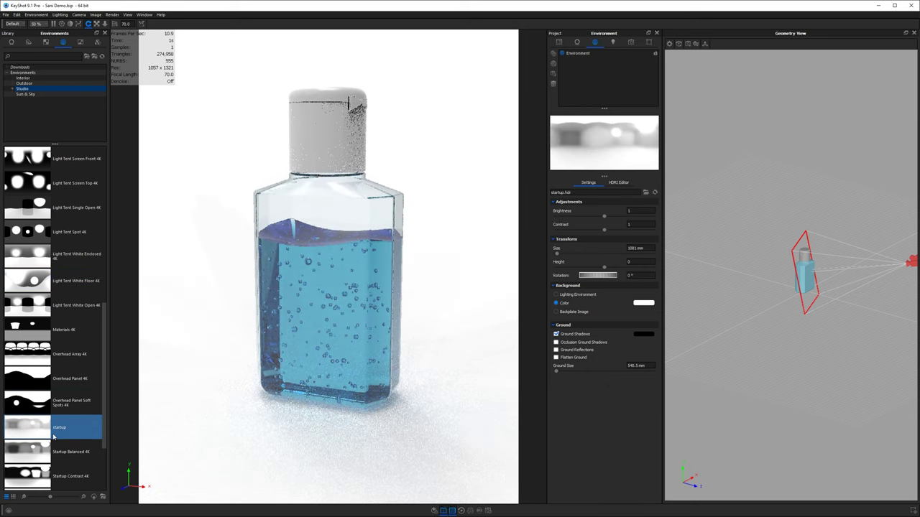
Inspect the bottle from another angle, and try the Startup Balanced 4K and Light Tent White Enclosed 4K studio environments.
drag(330, 336, 438, 326)
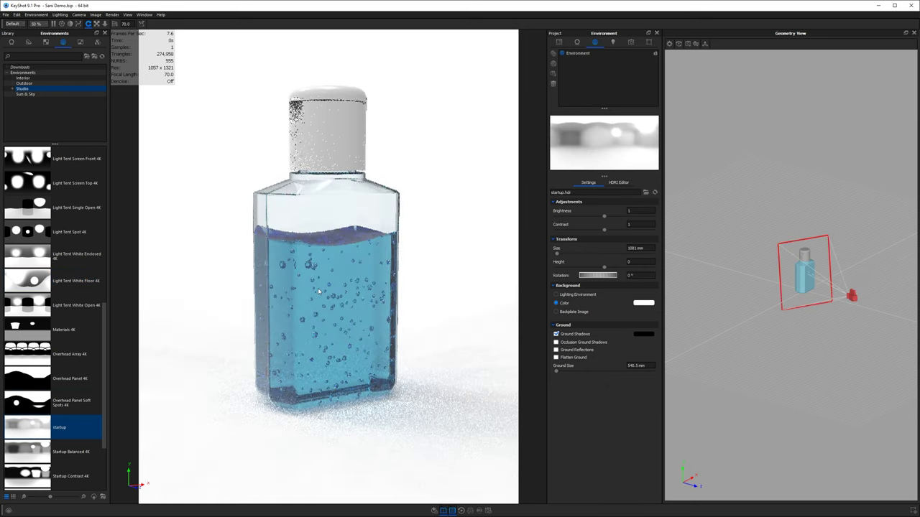
double_click(79, 451)
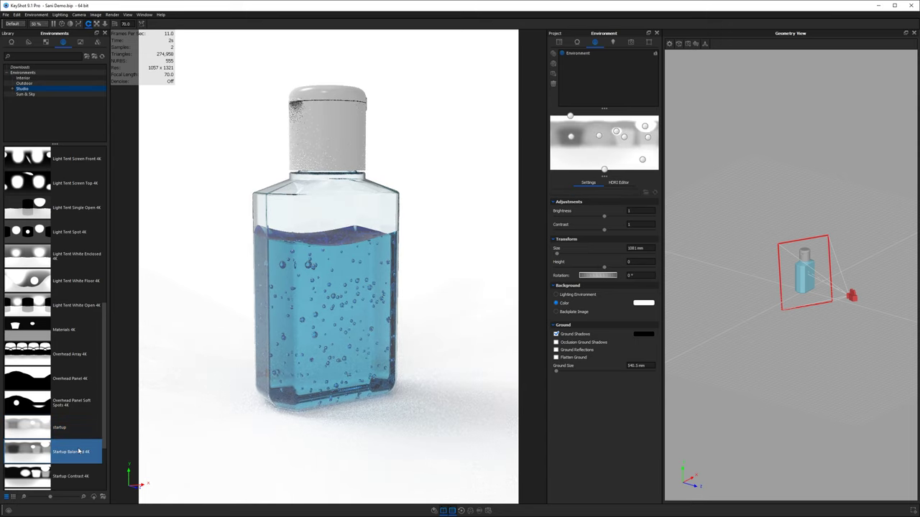
scroll(79, 451, down, 2)
mouse_move(79, 446)
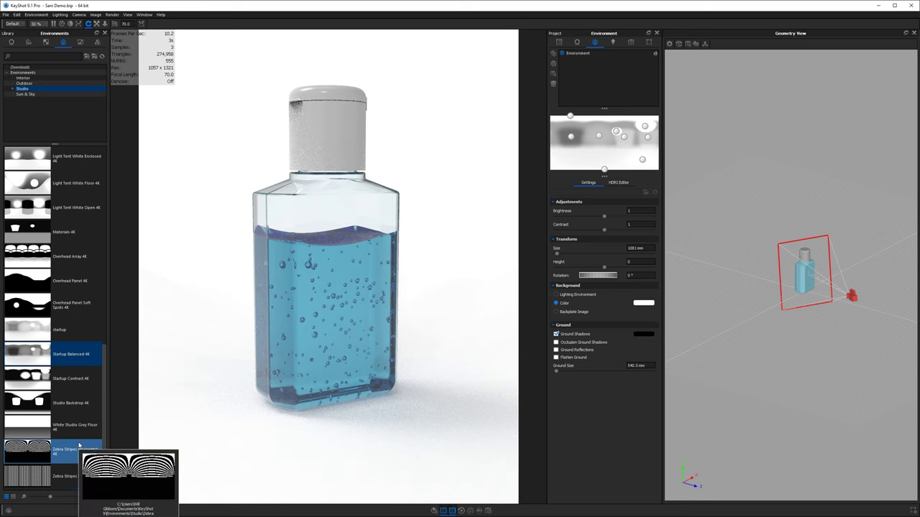
scroll(79, 447, up, 3)
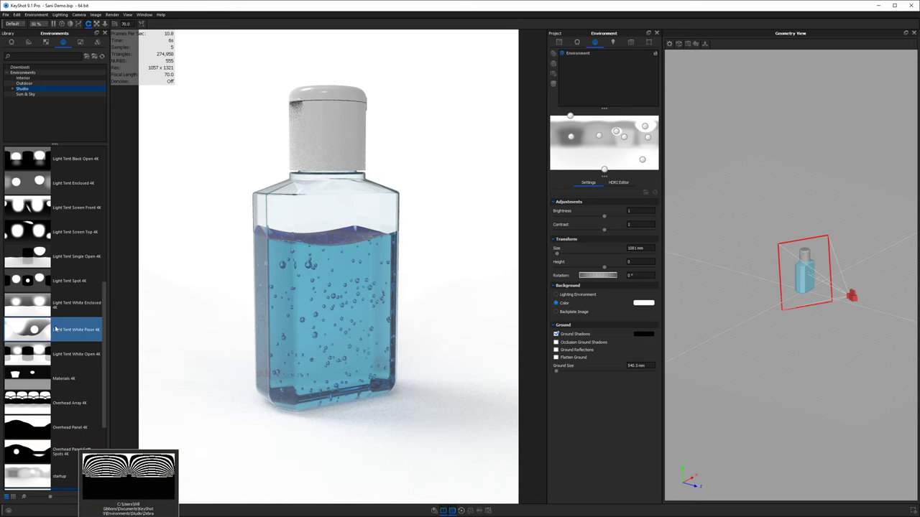
double_click(65, 305)
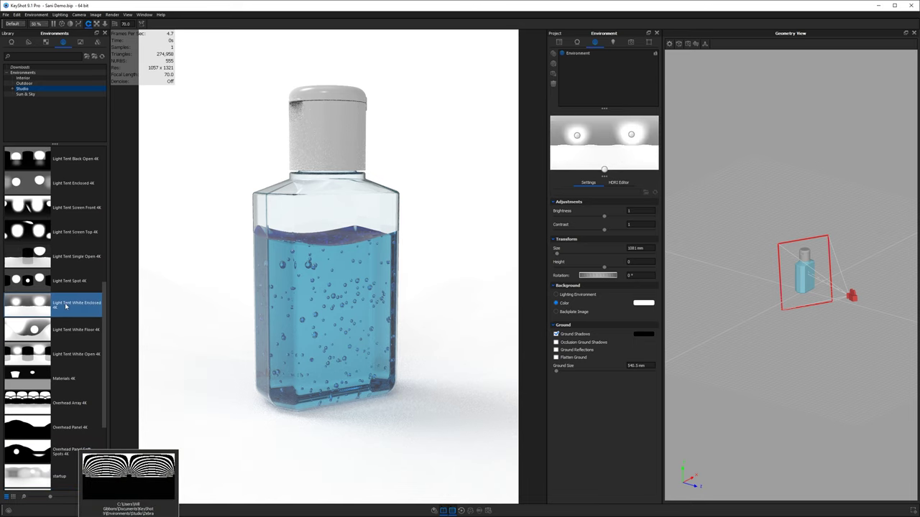
mouse_move(65, 307)
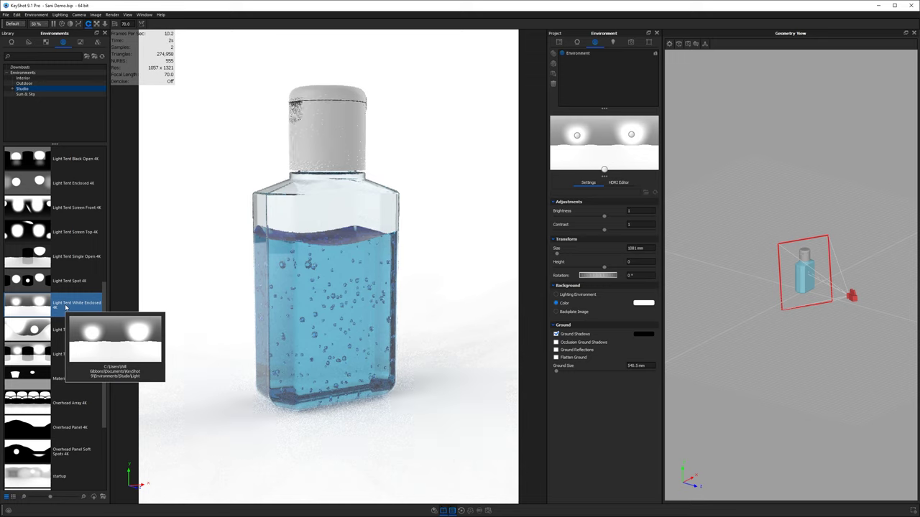
Apply the Light Tent White Floor 4K studio environment to the scene and view the bottle from slightly higher.
double_click(78, 333)
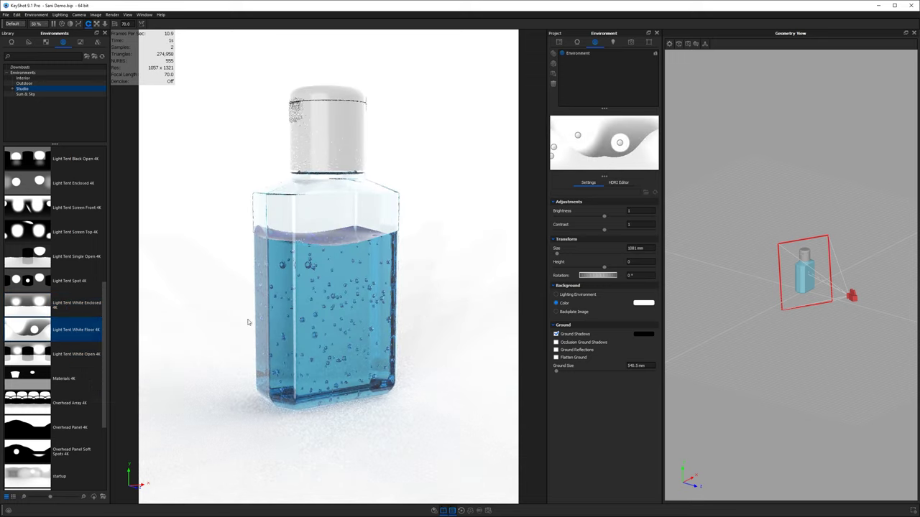
mouse_move(454, 301)
mouse_down()
mouse_move(404, 319)
mouse_move(449, 311)
mouse_up()
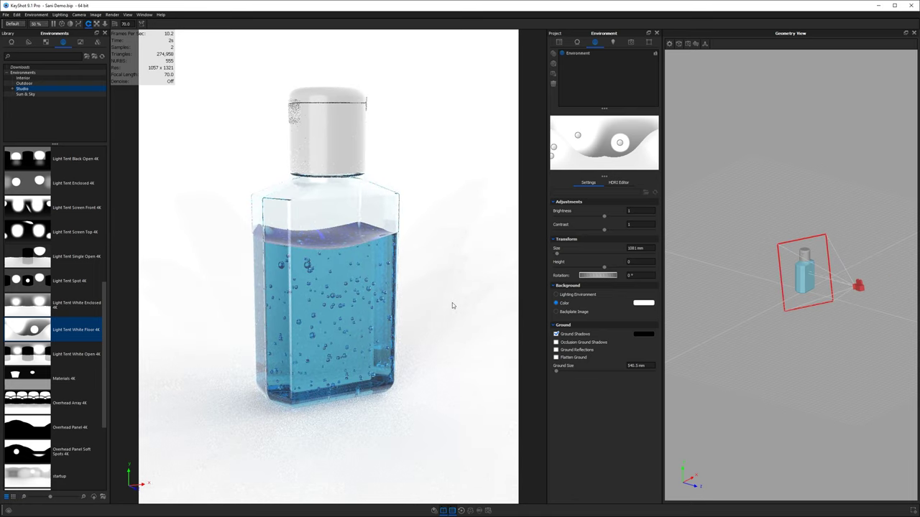
Remove the tint from the container's glass material by setting its color saturation to 0% in HSV.
double_click(374, 212)
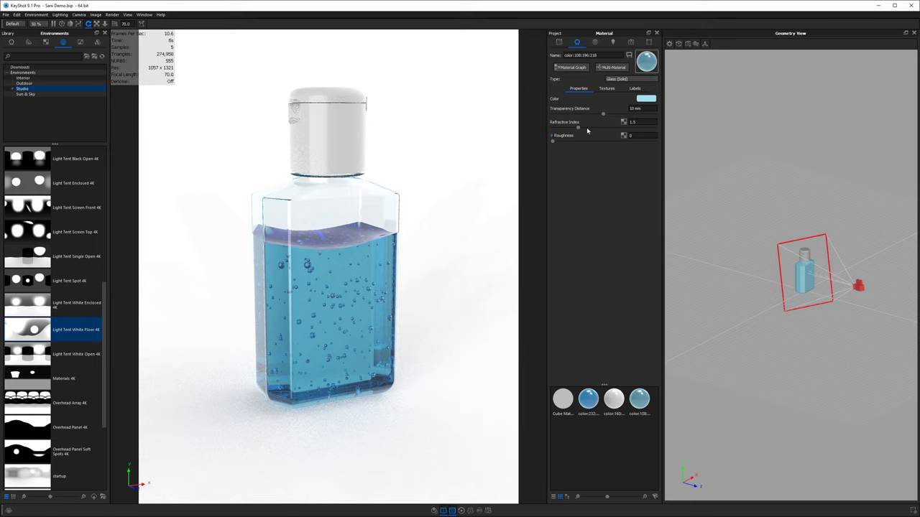
click(645, 99)
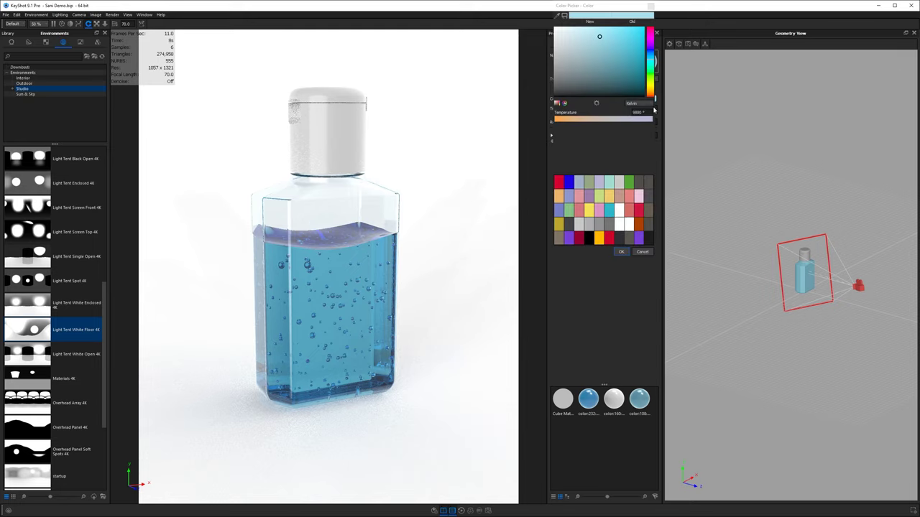
click(650, 106)
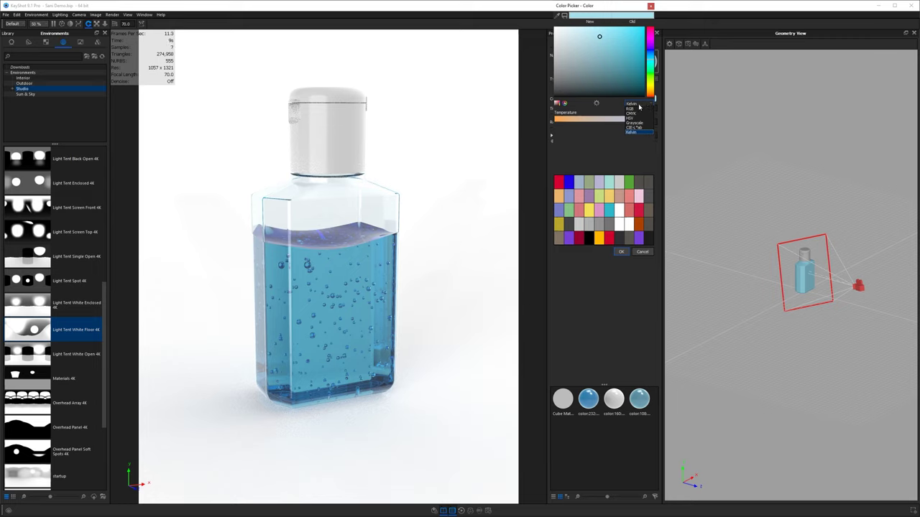
click(636, 119)
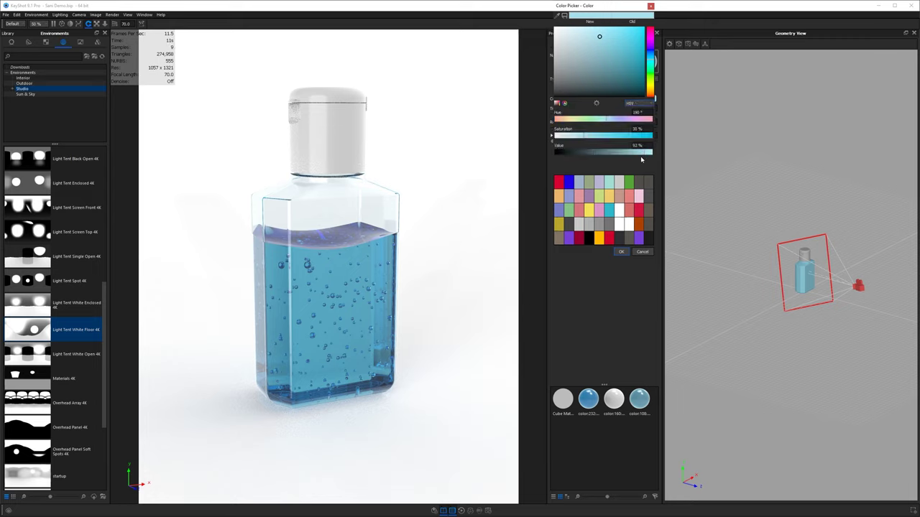
drag(571, 137, 554, 137)
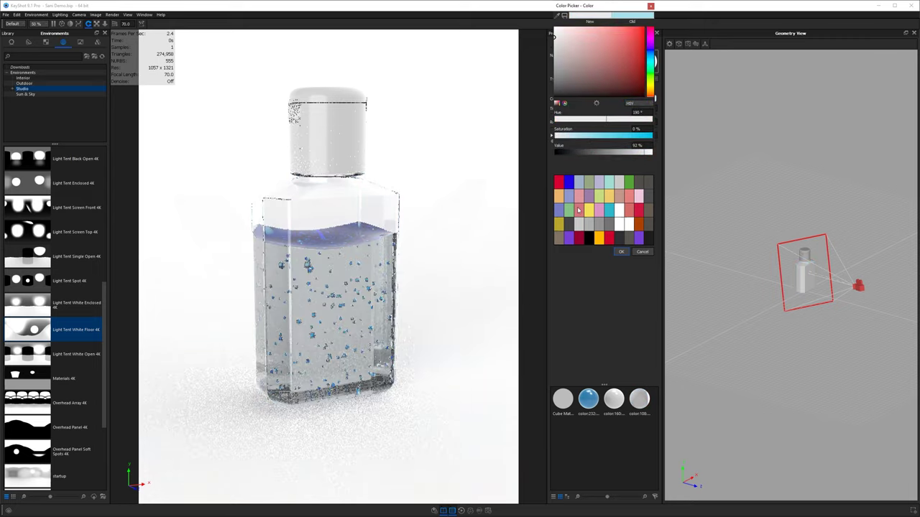
click(621, 252)
drag(336, 238, 344, 256)
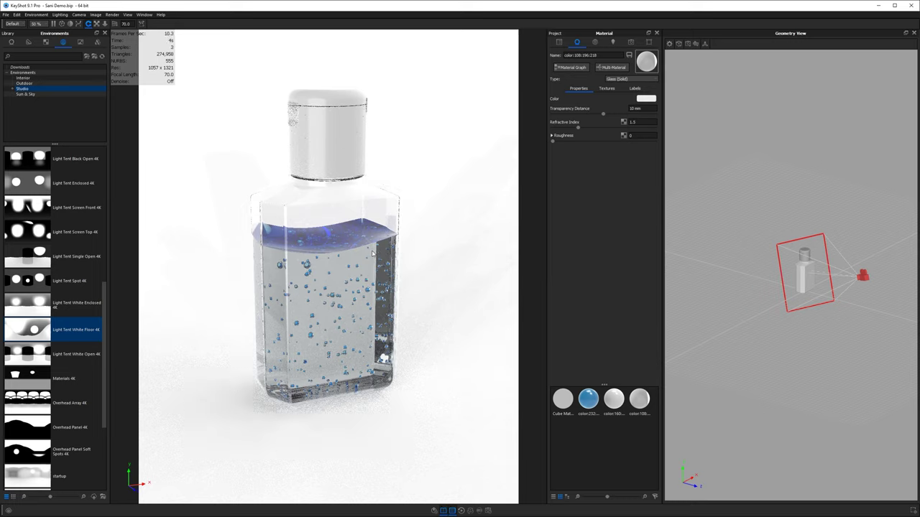
Darken the container glass color to a value of 85% and set the material's refractive index to 1.46.
click(652, 98)
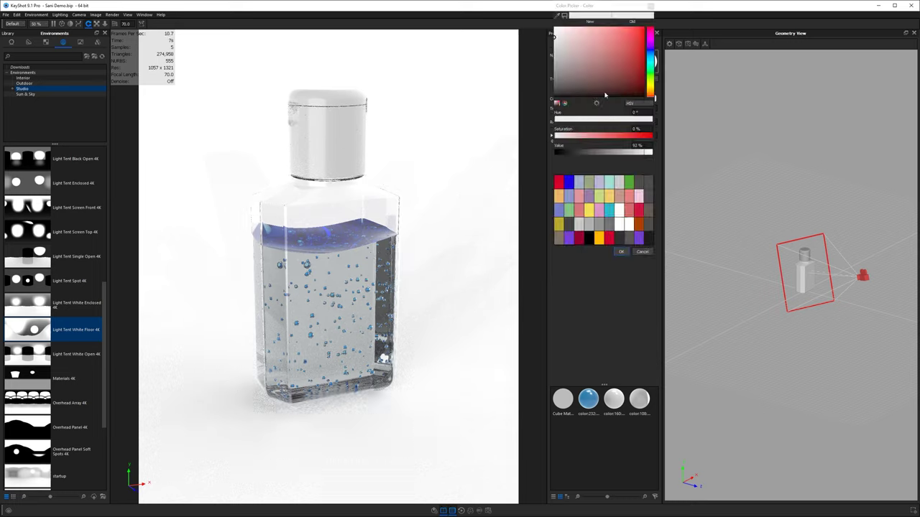
drag(558, 36, 551, 46)
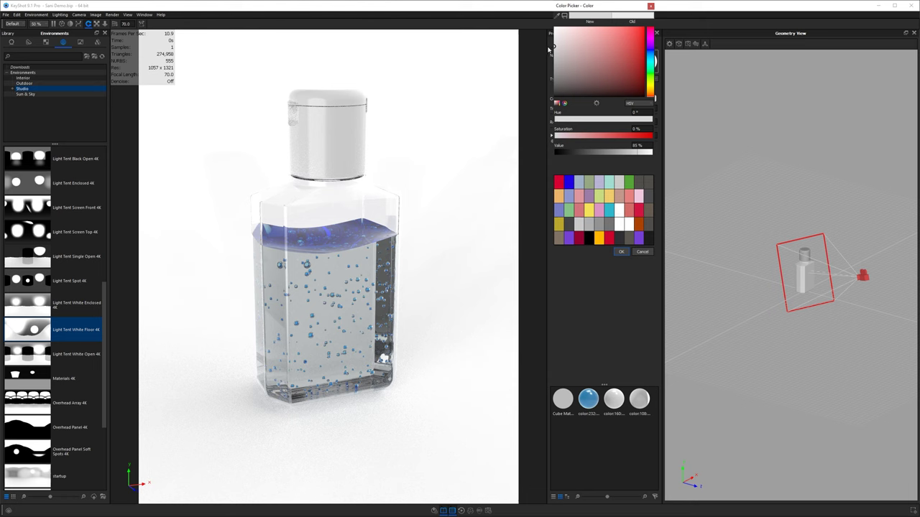
click(621, 252)
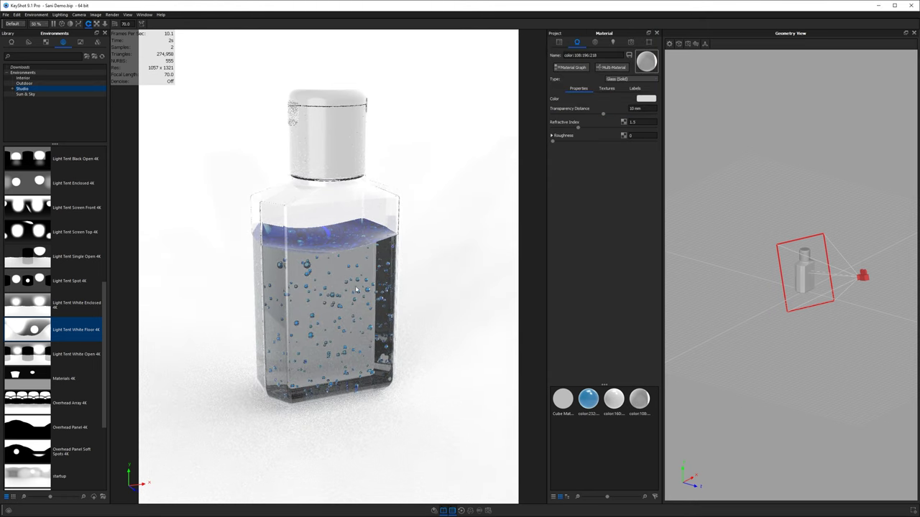
drag(360, 258, 375, 225)
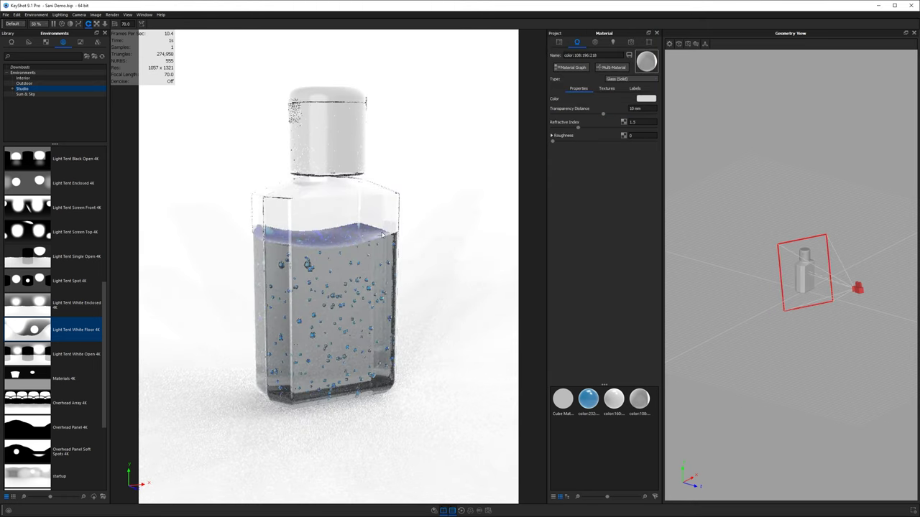
click(640, 122)
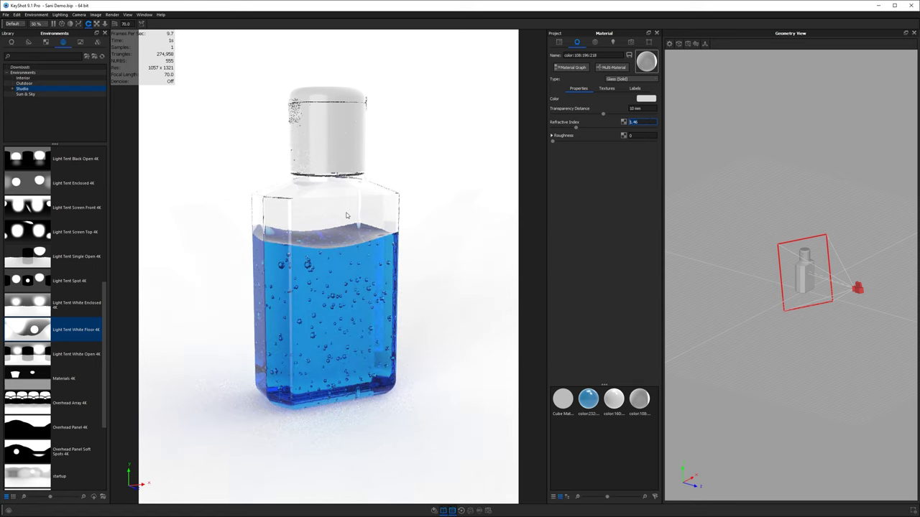
drag(336, 287, 340, 298)
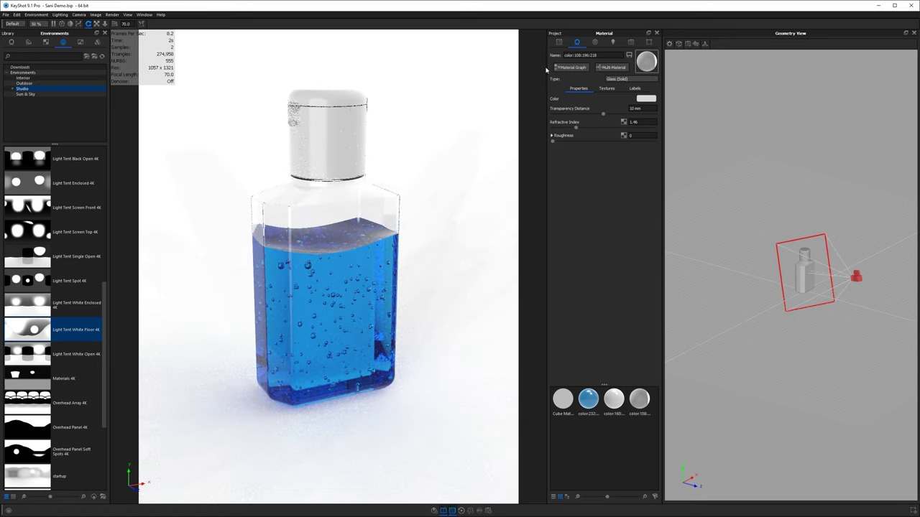
Open the material of the Liquid part for editing.
click(559, 42)
click(596, 92)
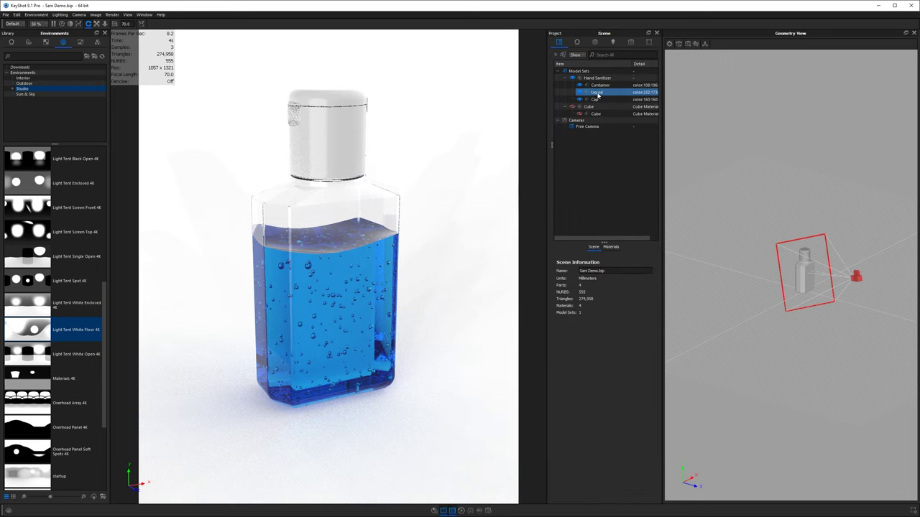
right_click(598, 96)
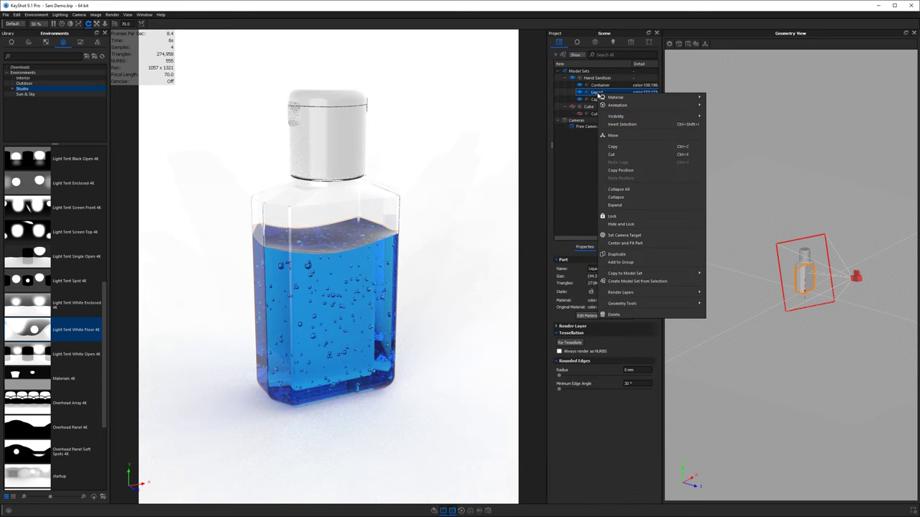
mouse_move(615, 97)
click(737, 98)
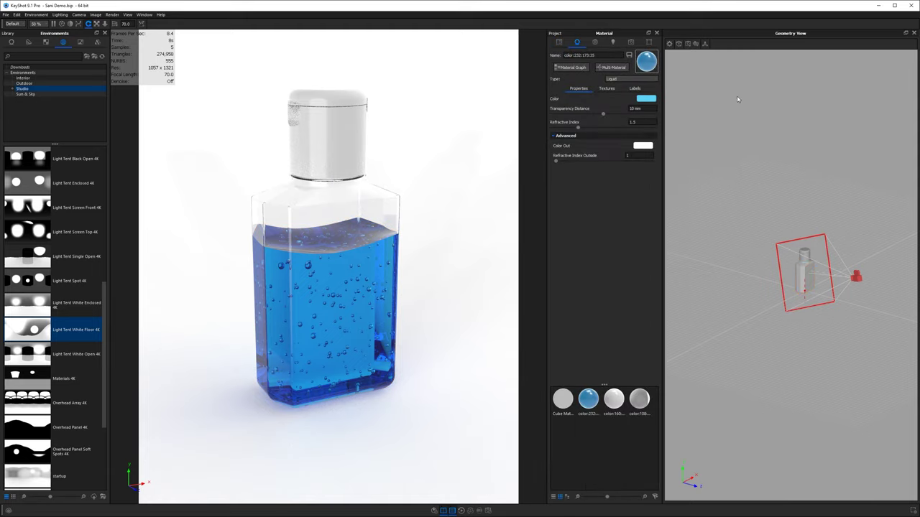
Try a refractive index of 1.46 on the liquid material and inspect the bottle from several angles.
click(641, 122)
text(1.46)
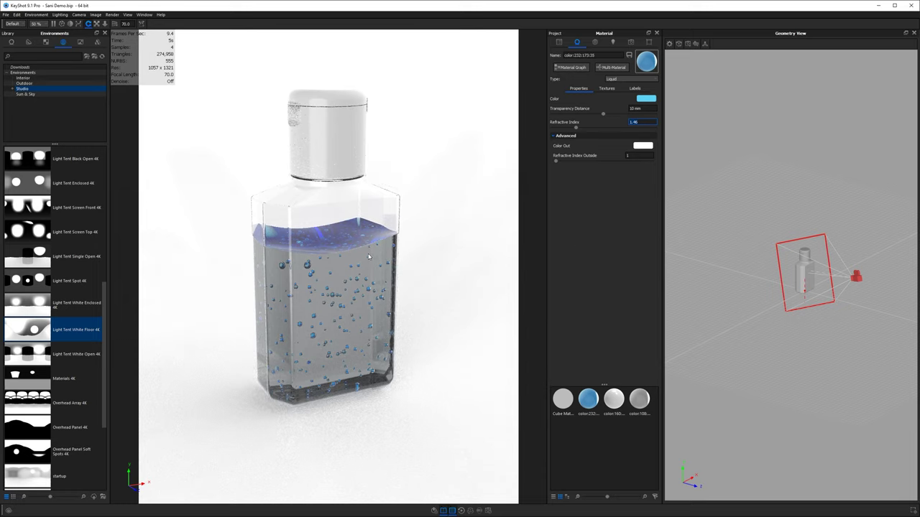
drag(377, 283, 366, 251)
drag(361, 284, 362, 287)
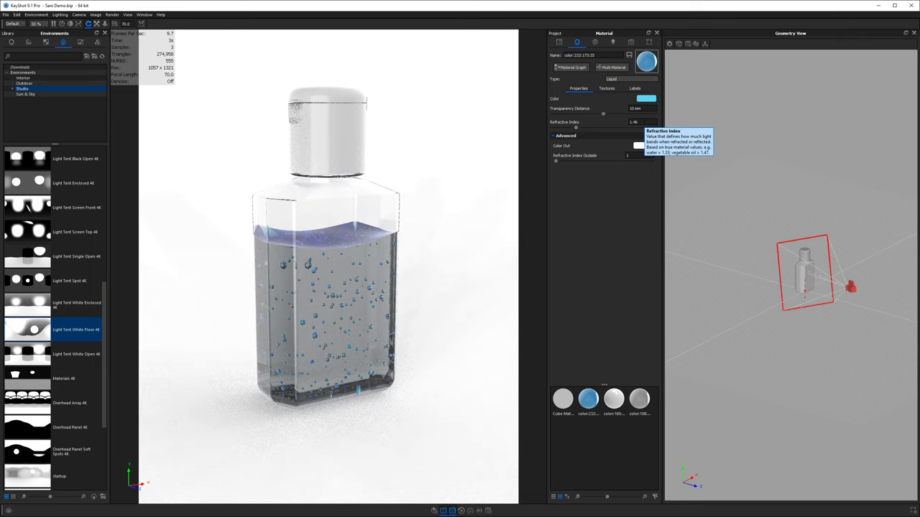
click(639, 122)
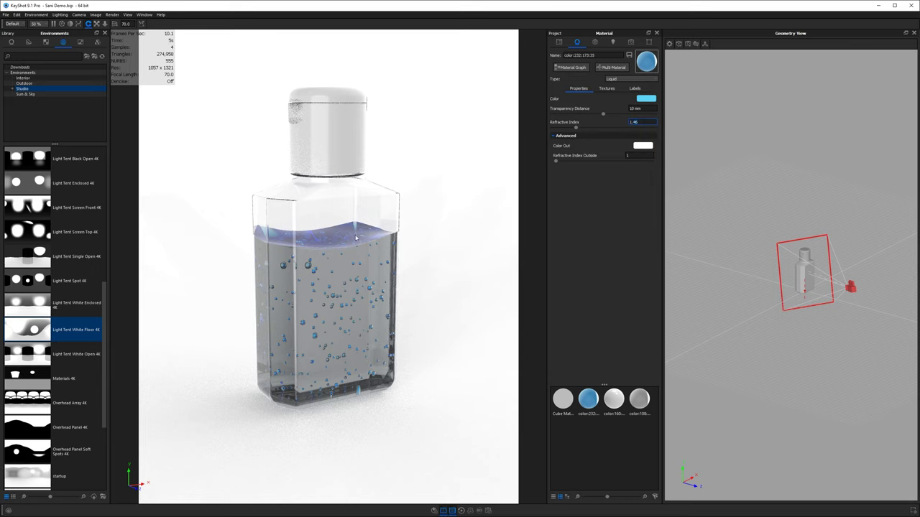
drag(494, 195, 495, 208)
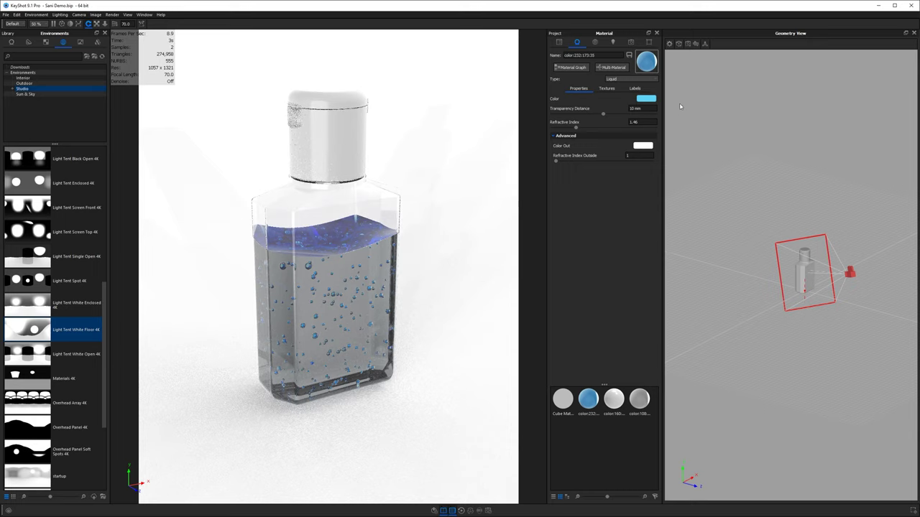
Set the liquid material's refractive index to 1.37 and reduce its color saturation to 17%.
click(640, 123)
text(1.37)
key(Return)
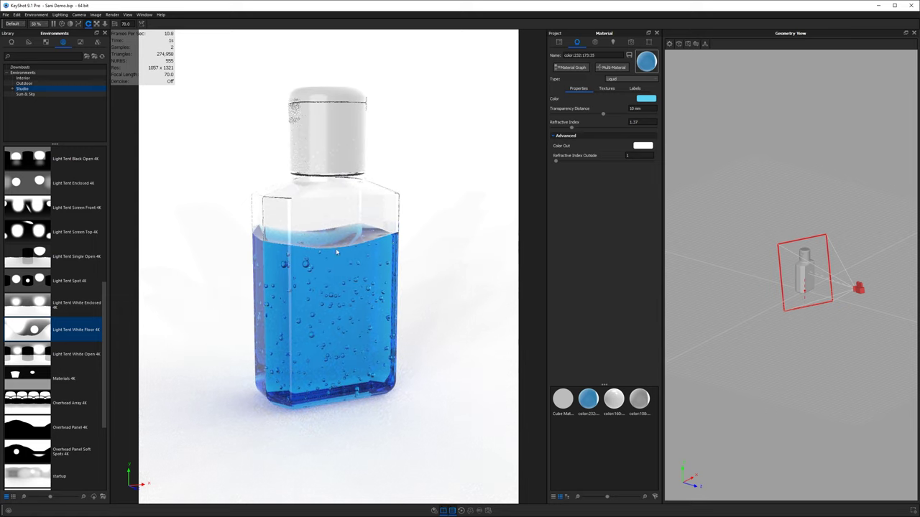
click(643, 100)
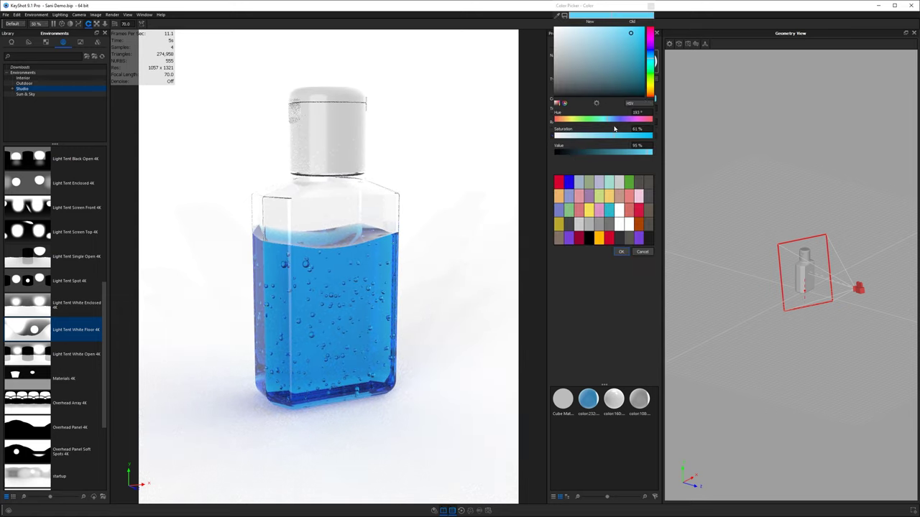
drag(614, 131, 572, 134)
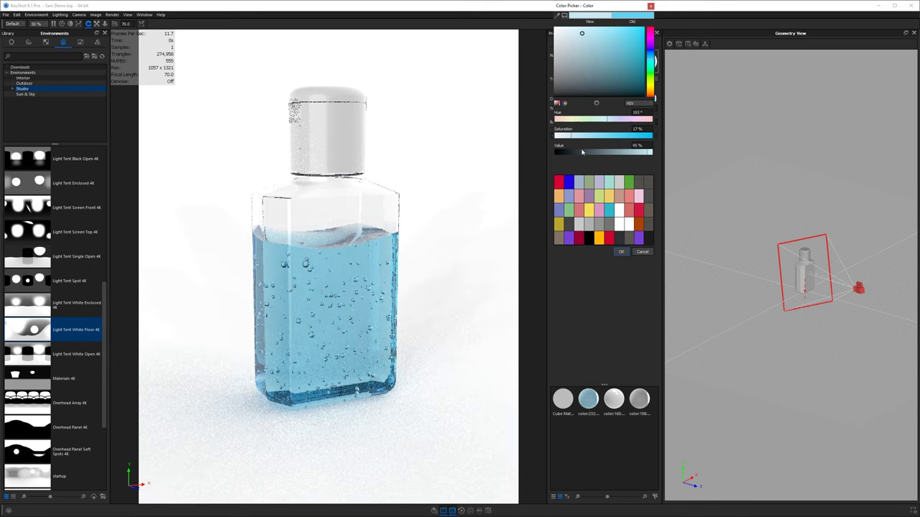
click(622, 252)
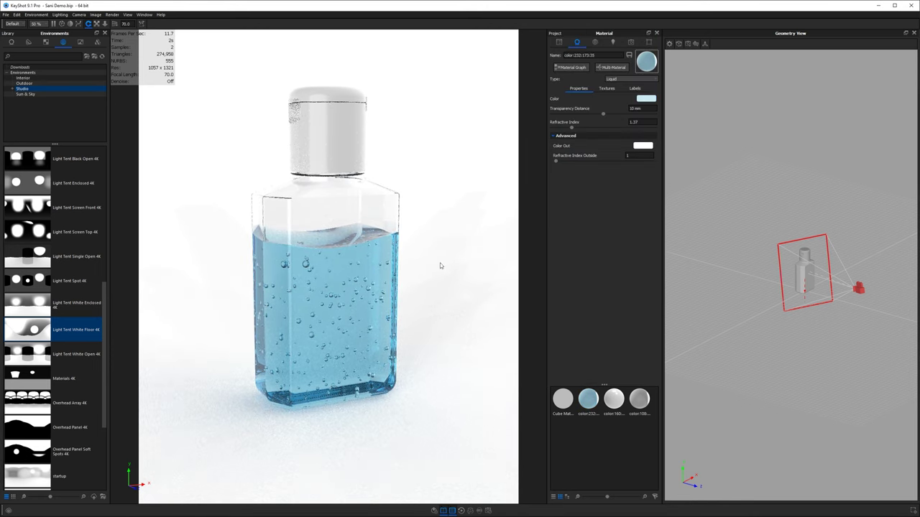
Darken the container's glass color to a value of 60%.
double_click(359, 205)
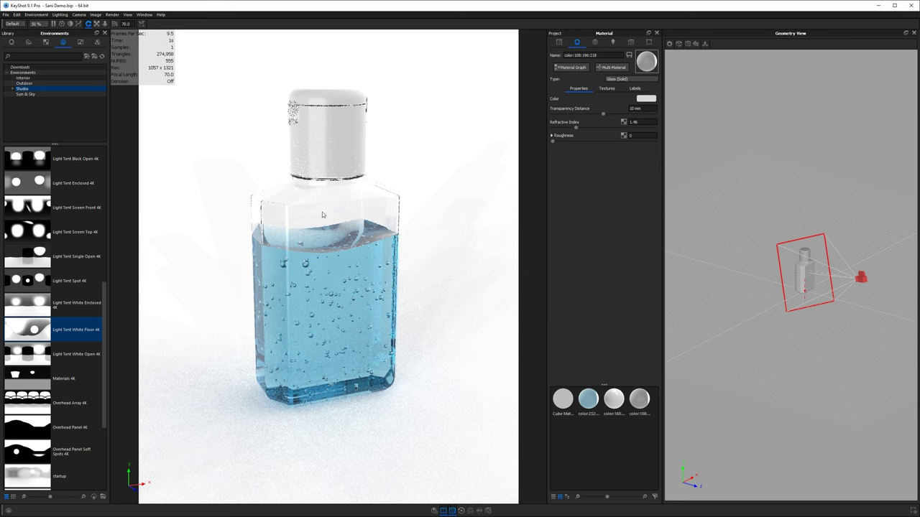
click(646, 99)
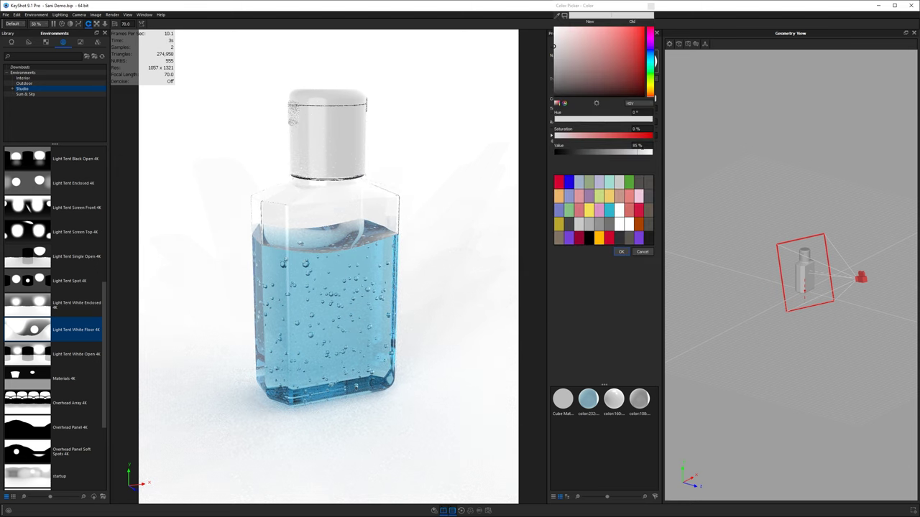
drag(637, 153, 614, 155)
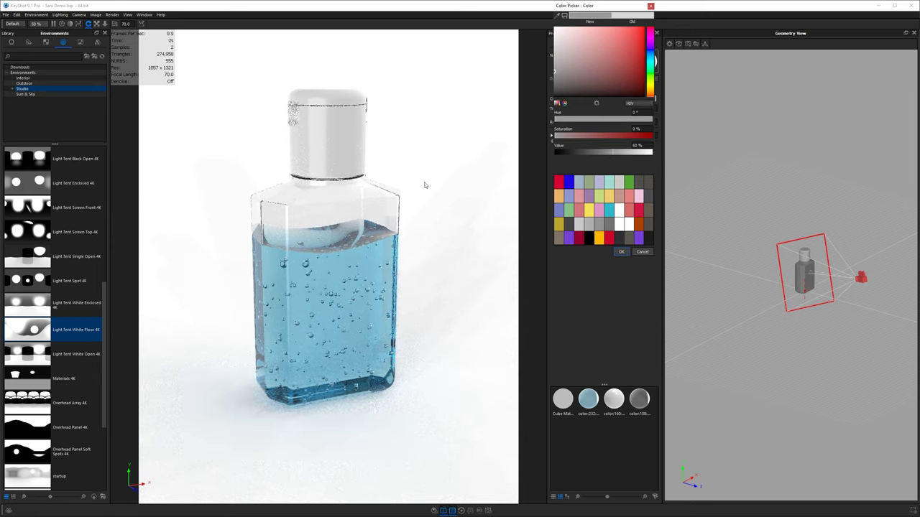
click(622, 251)
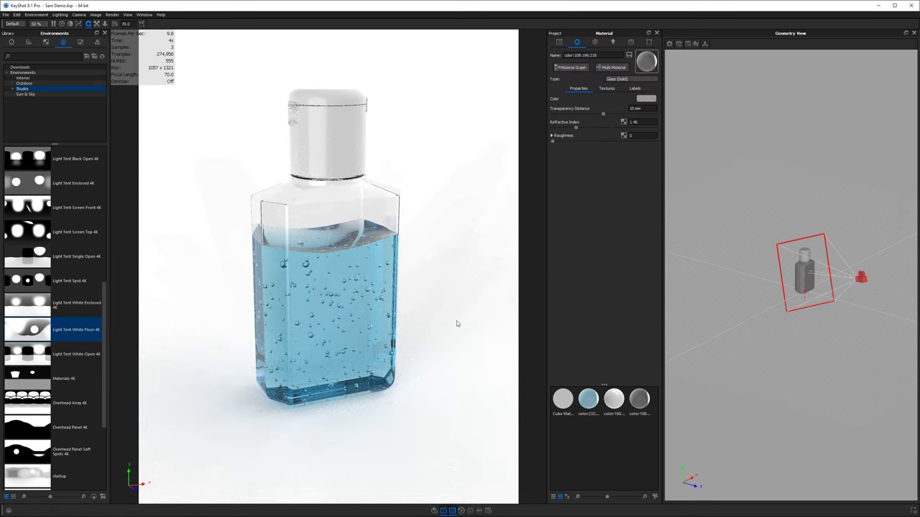
Inspect the whole bottle from a wider angle and open the cap's material for editing.
drag(349, 218, 400, 237)
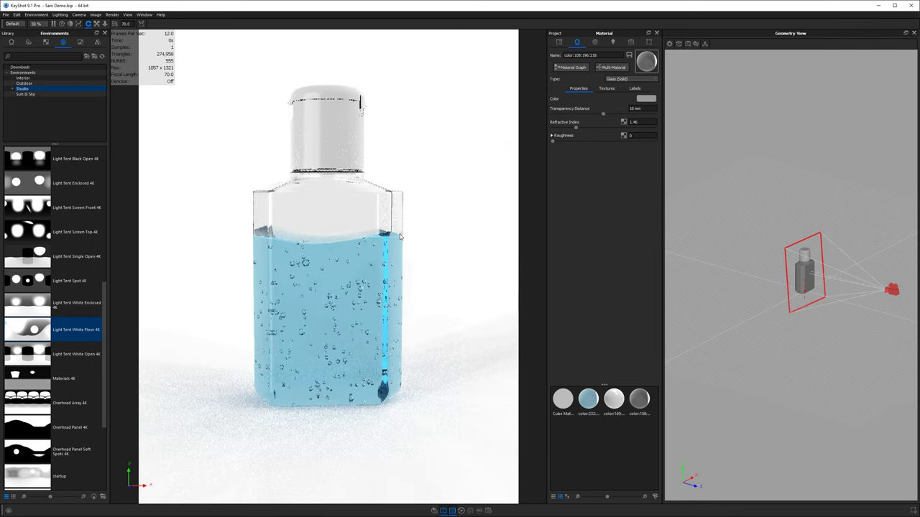
scroll(402, 259, down, 3)
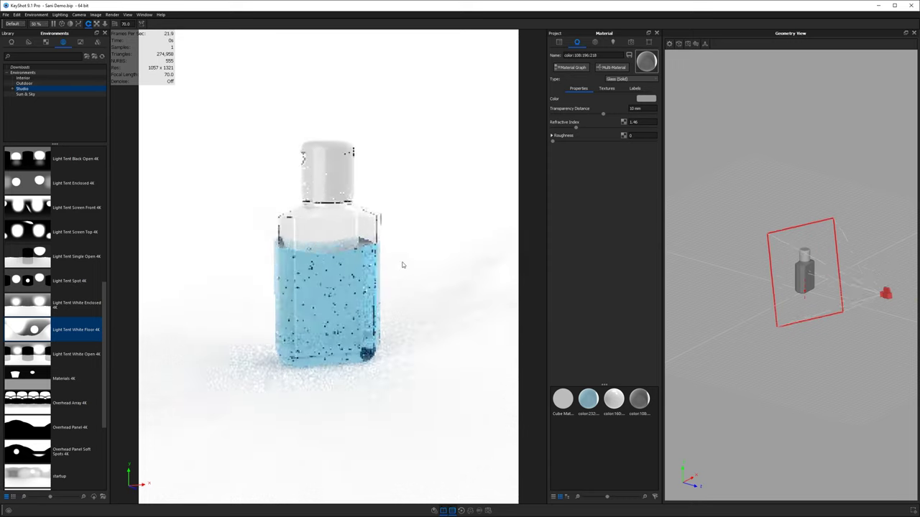
drag(402, 264, 412, 265)
double_click(326, 165)
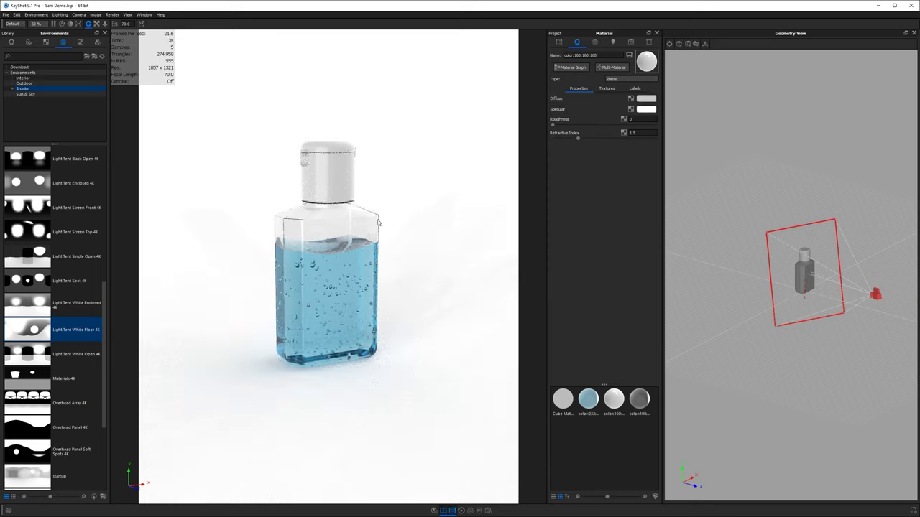
Switch to the Pinterest results for "luxury spirits" and browse the bottle photography for lighting references before returning to KeyShot.
key(alt+Tab)
key(alt+Tab)
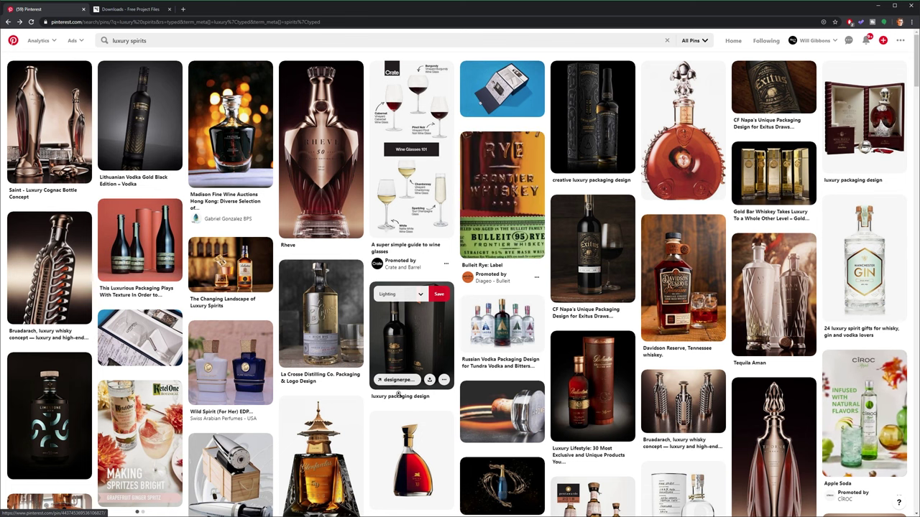
scroll(404, 406, down, 1)
scroll(404, 406, down, 3)
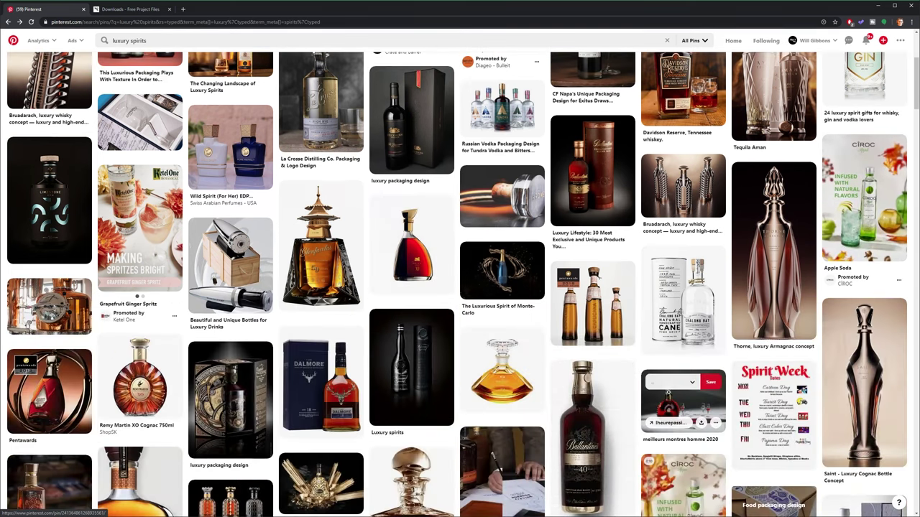
scroll(562, 396, down, 2)
scroll(494, 286, up, 5)
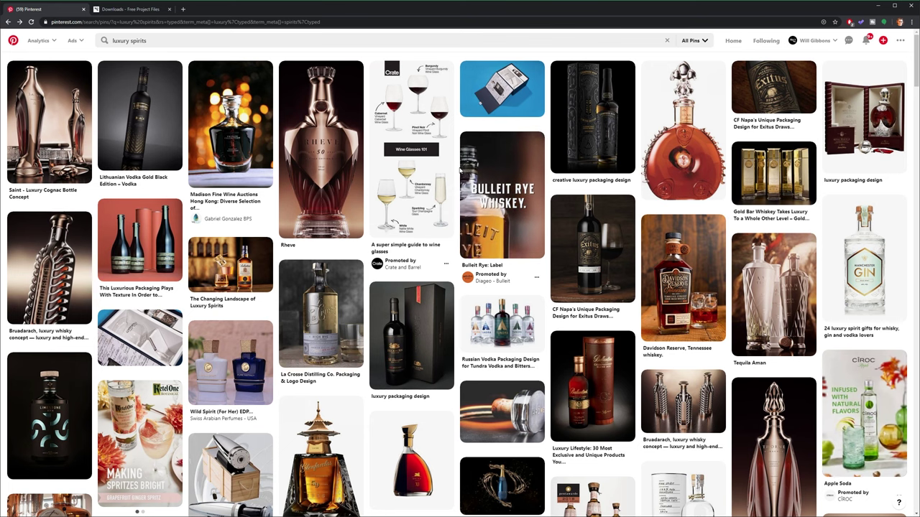
key(alt+Tab)
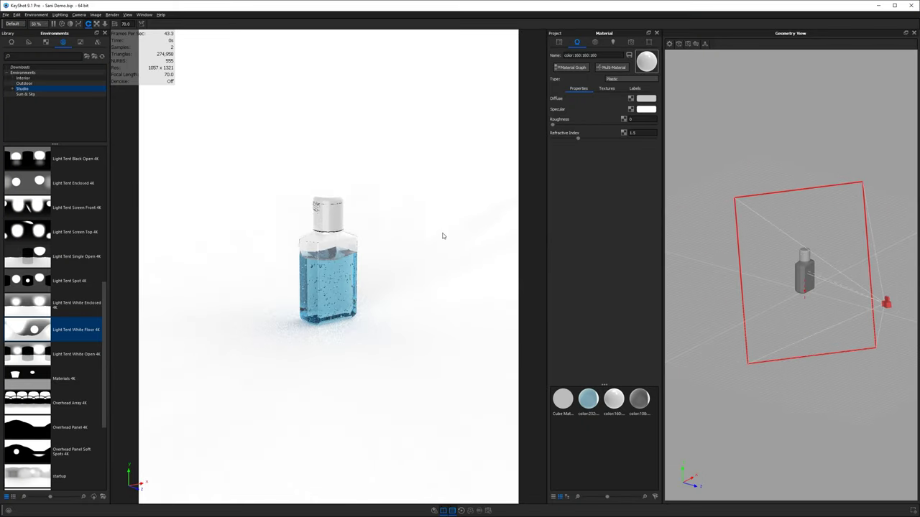
Add a ground plane beneath the bottle and open its material for editing.
key(ctrl+g)
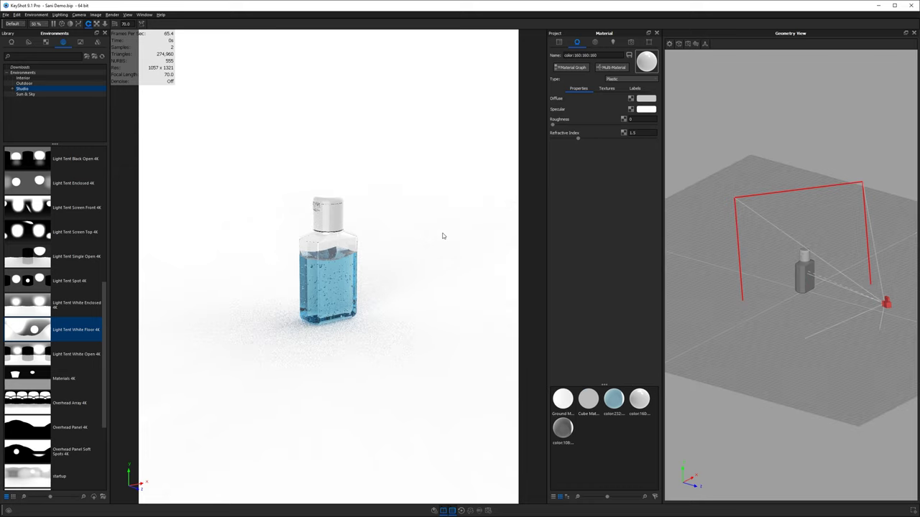
double_click(361, 325)
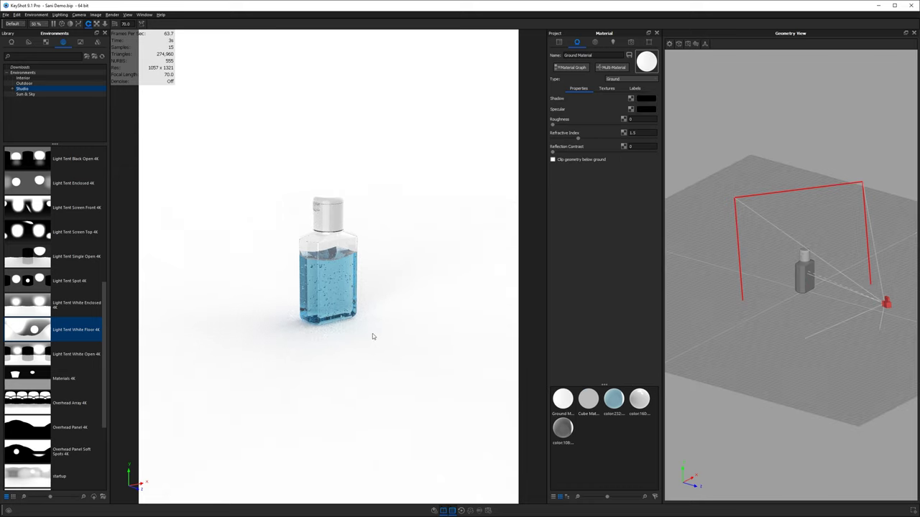
mouse_move(373, 337)
mouse_down()
mouse_move(440, 326)
mouse_move(372, 347)
mouse_move(376, 332)
mouse_up()
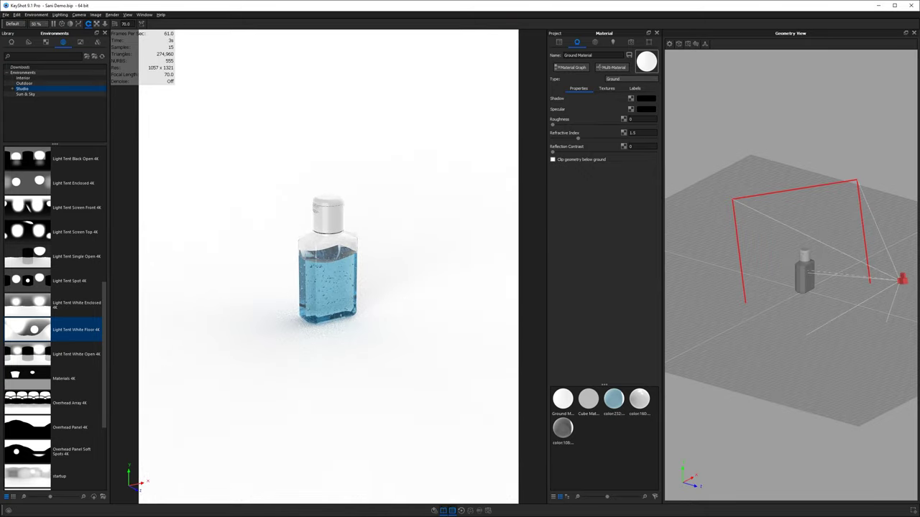
Change the ground material type to Plastic with a black diffuse color and a 100% white specular color.
click(624, 79)
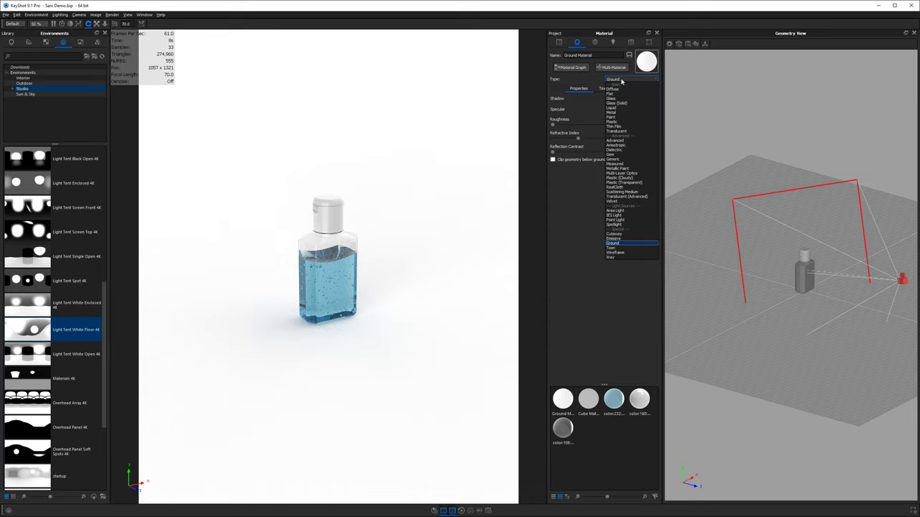
click(625, 121)
click(645, 99)
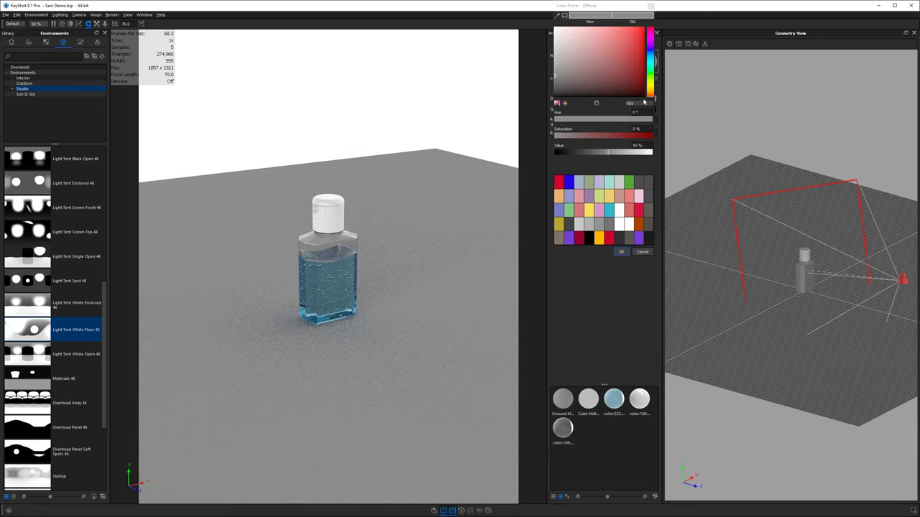
click(621, 251)
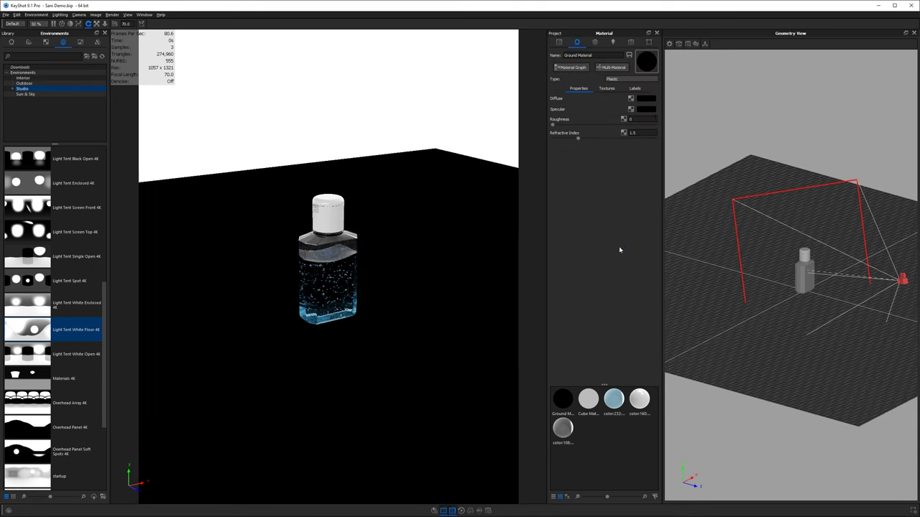
click(645, 110)
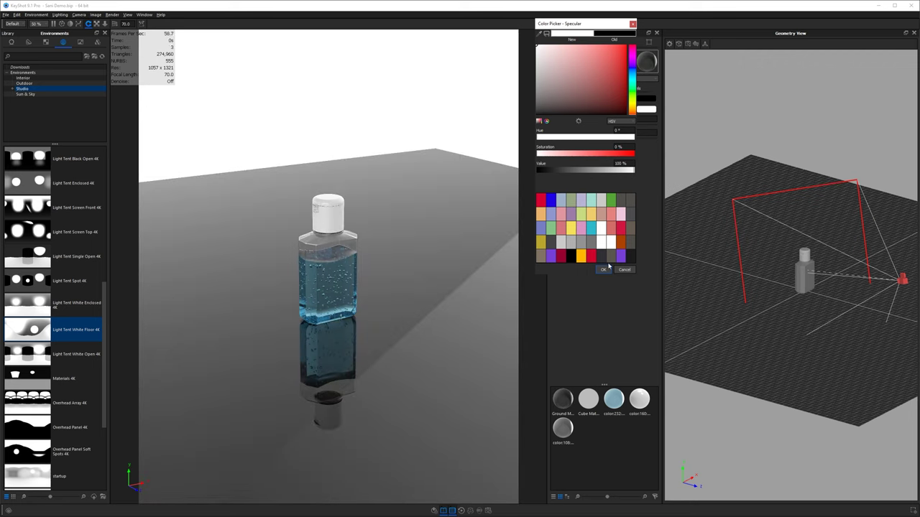
click(603, 270)
drag(434, 379, 429, 330)
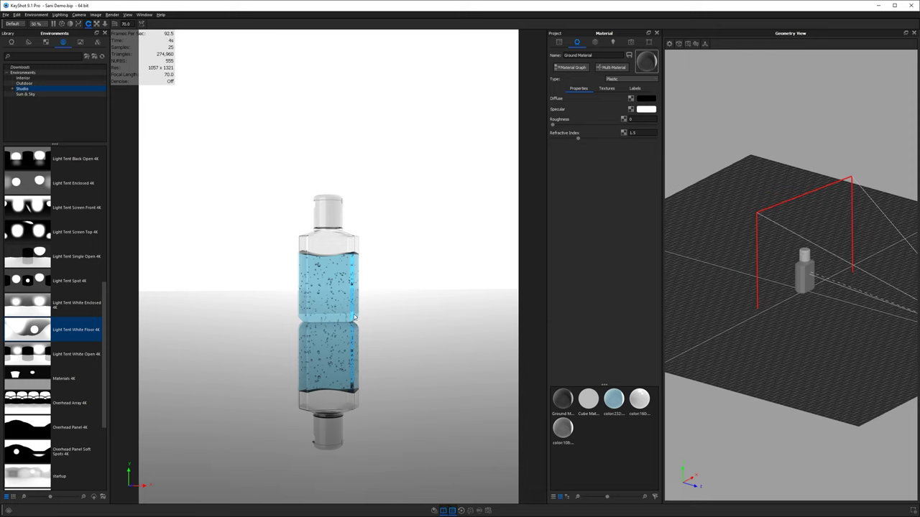
drag(429, 348, 429, 343)
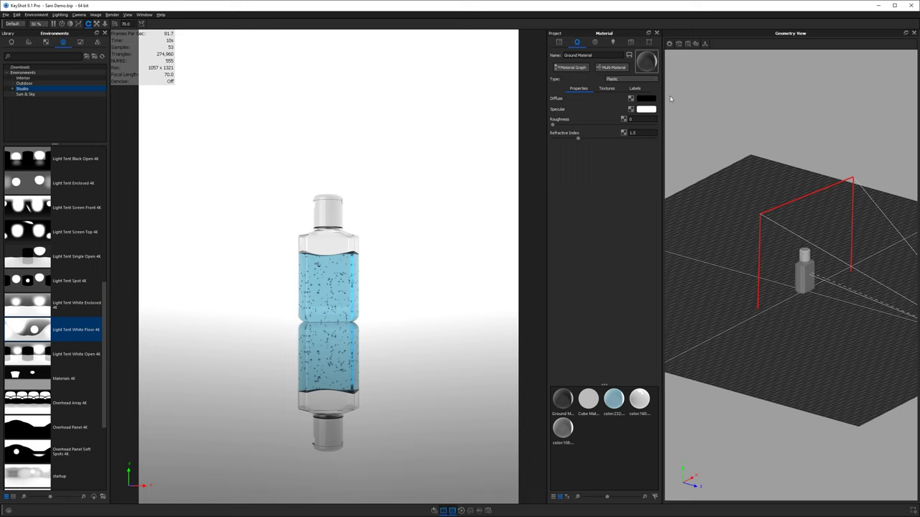
Duplicate the ground plane and rotate the copy upright to form a vertical wall.
drag(432, 267, 537, 299)
scroll(384, 292, down, 10)
drag(384, 293, 467, 348)
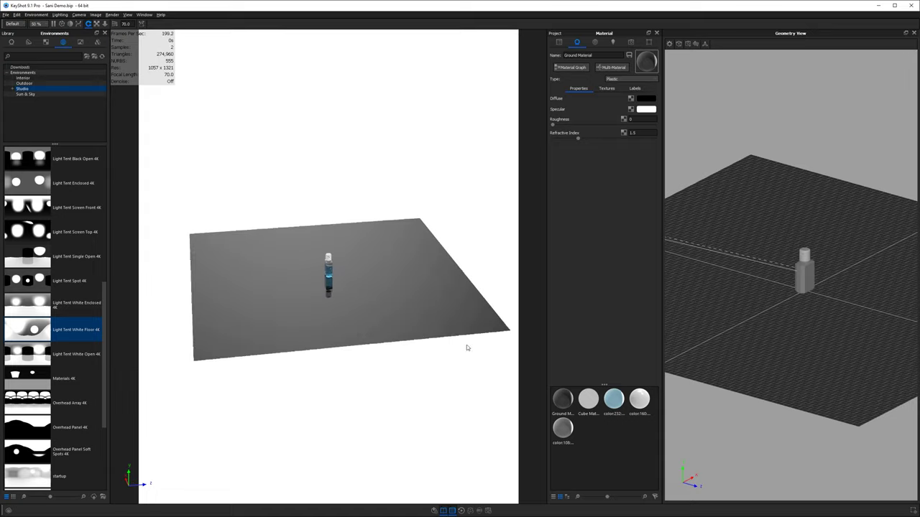
drag(151, 256, 370, 282)
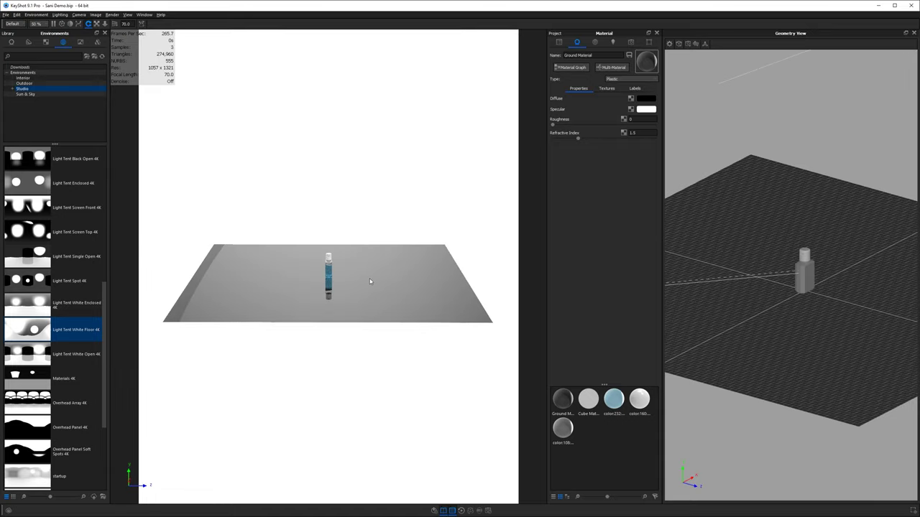
right_click(371, 271)
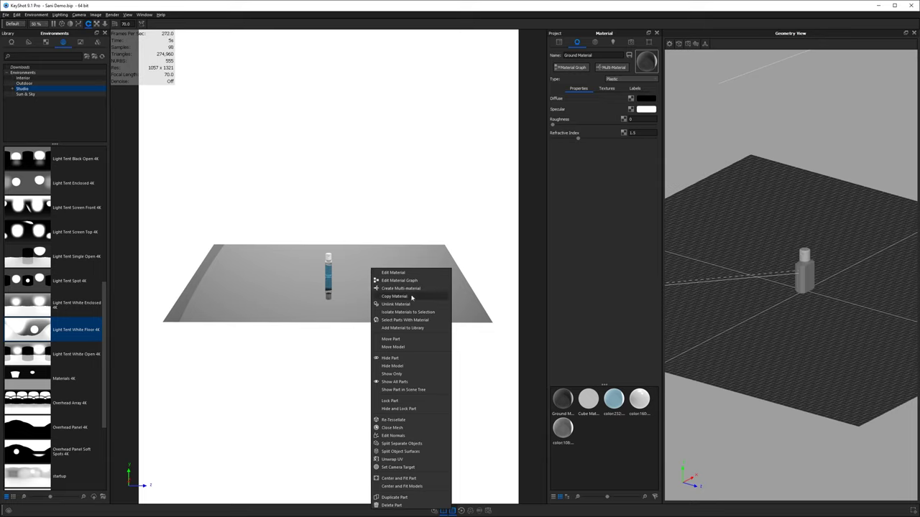
click(407, 498)
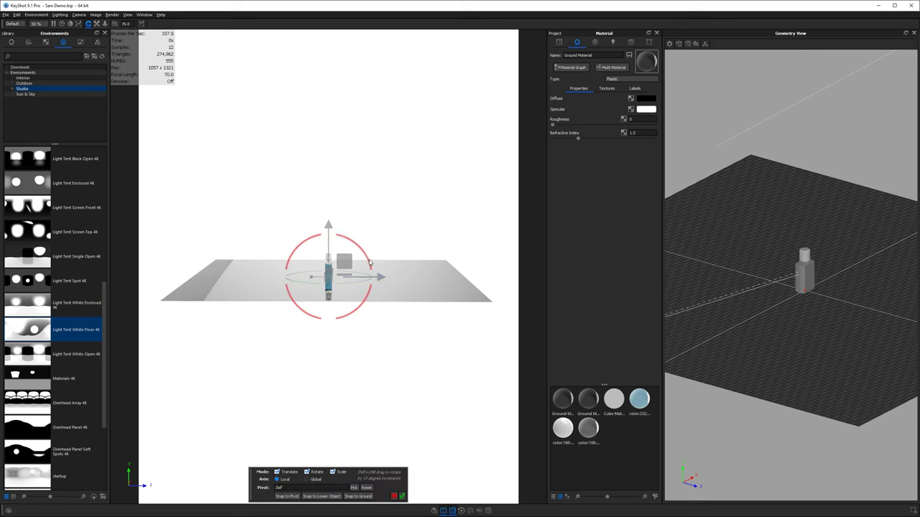
drag(368, 260, 310, 226)
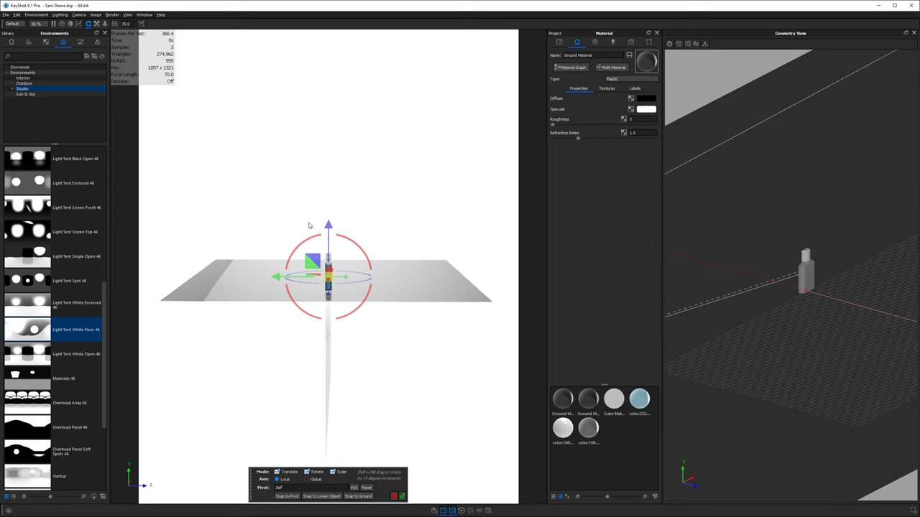
Move the upright plane behind the bottle past the floor's back edge, raise it, and accept the placement.
drag(299, 291, 186, 308)
middle_drag(387, 368, 464, 367)
drag(374, 342, 401, 342)
mouse_move(340, 330)
mouse_down()
mouse_move(362, 331)
mouse_move(309, 301)
mouse_move(329, 324)
mouse_up()
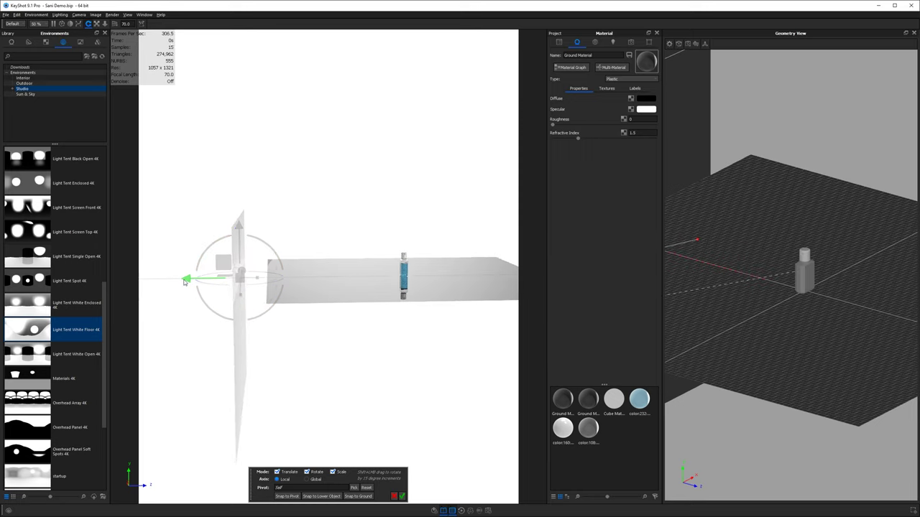
drag(183, 279, 172, 281)
drag(329, 349, 293, 402)
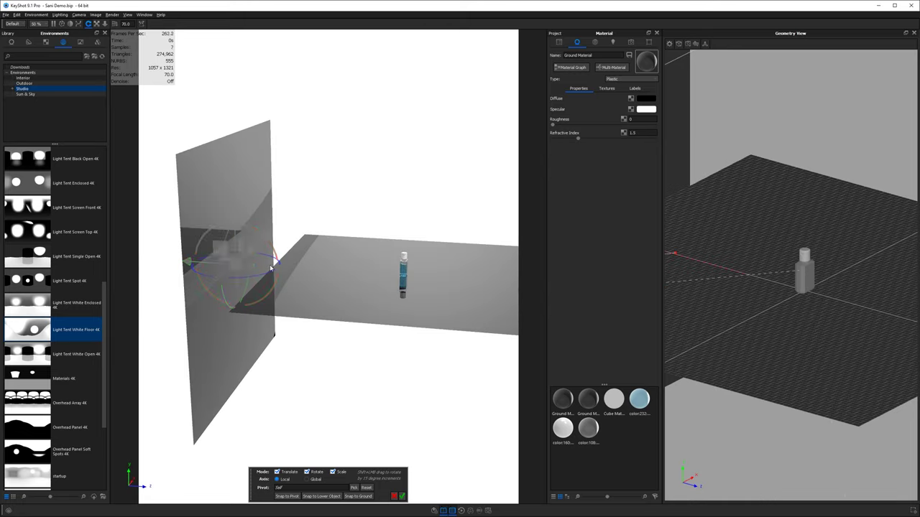
drag(234, 217, 233, 156)
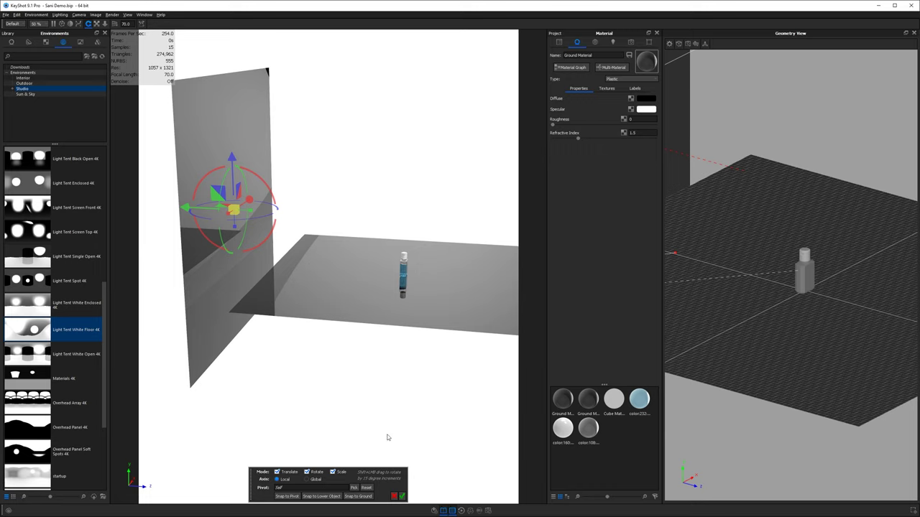
mouse_move(348, 351)
mouse_down()
mouse_move(337, 335)
mouse_move(347, 343)
mouse_up()
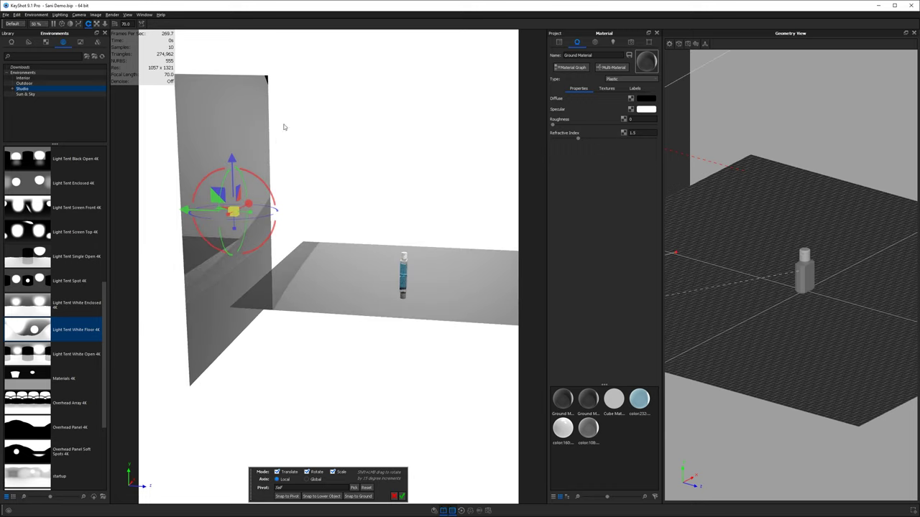
click(402, 497)
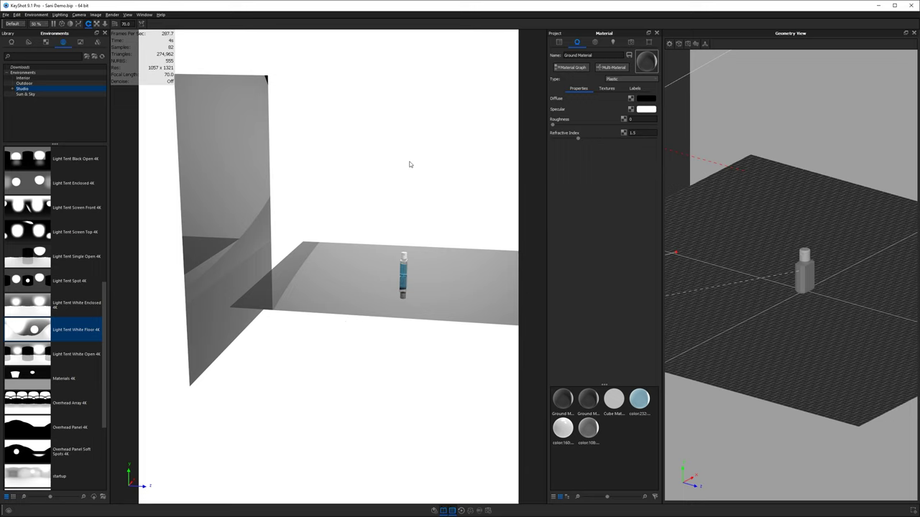
Set the environment size to 2000 mm so the dome surrounds both planes.
key(e)
scroll(422, 187, down, 5)
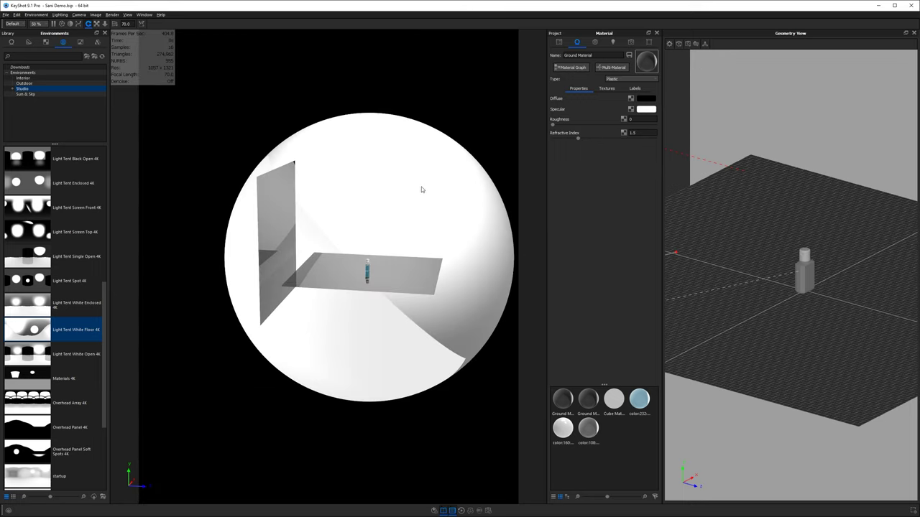
drag(422, 190, 370, 201)
drag(261, 187, 270, 214)
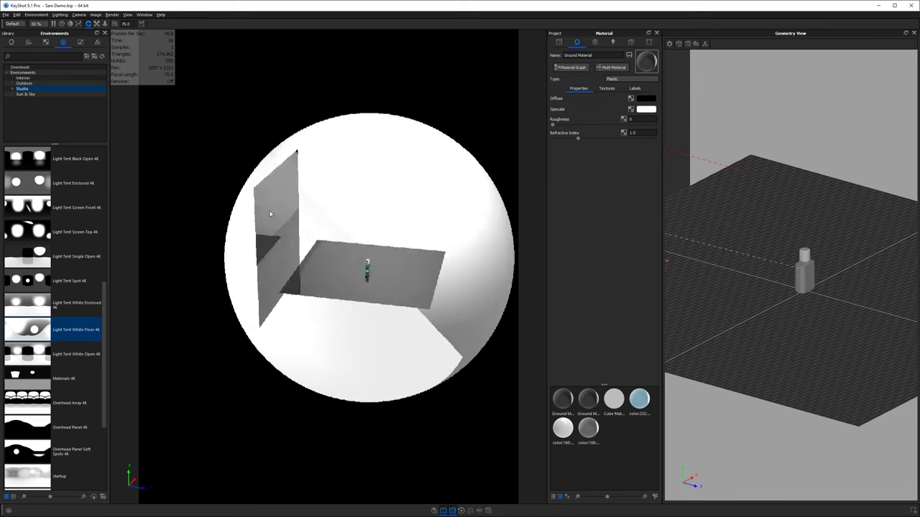
click(595, 42)
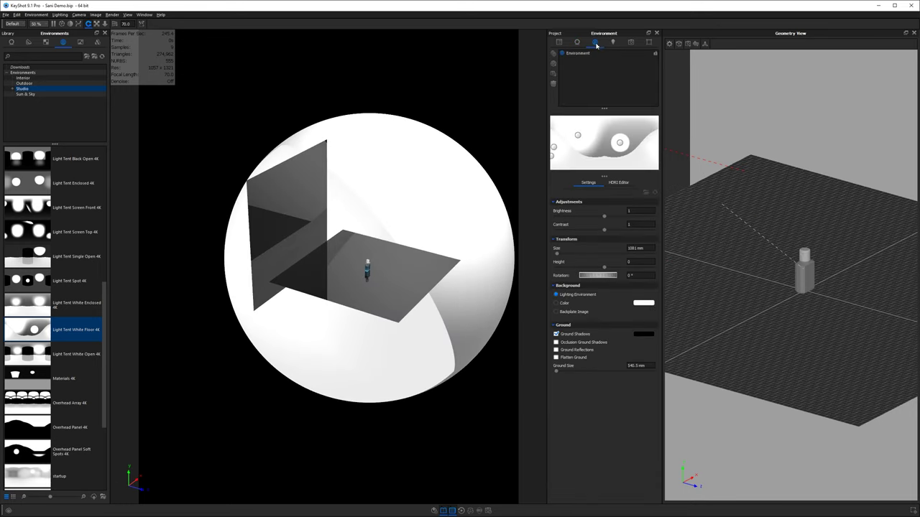
click(638, 249)
key(Return)
Set the environment's ground size to 2000 mm and turn off ground shadows.
click(638, 365)
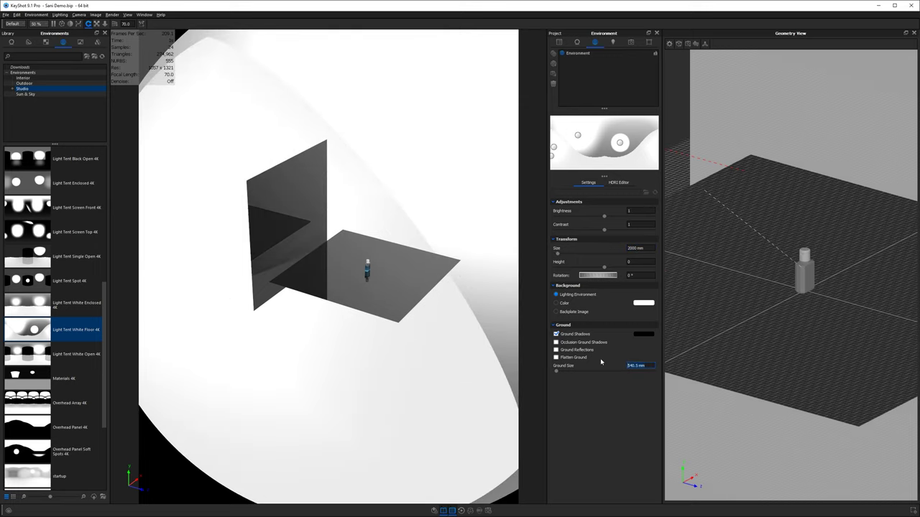
text(2000)
key(Return)
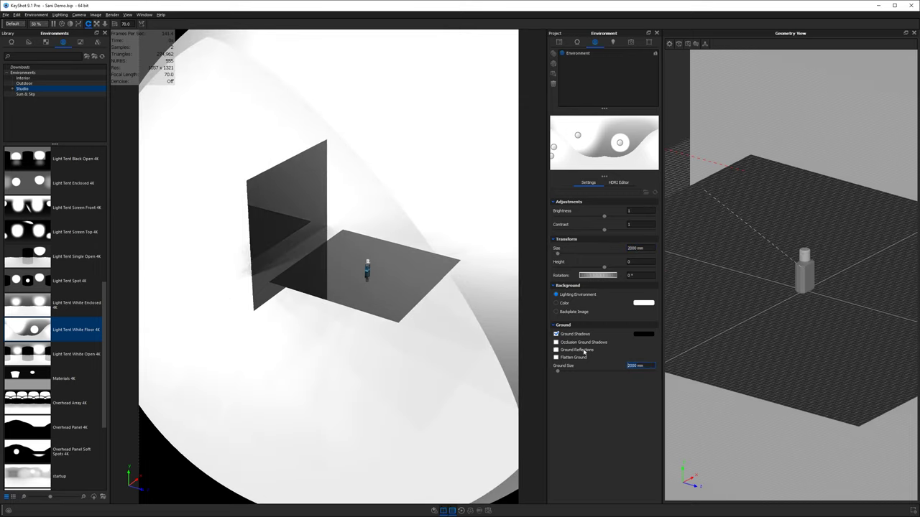
click(574, 335)
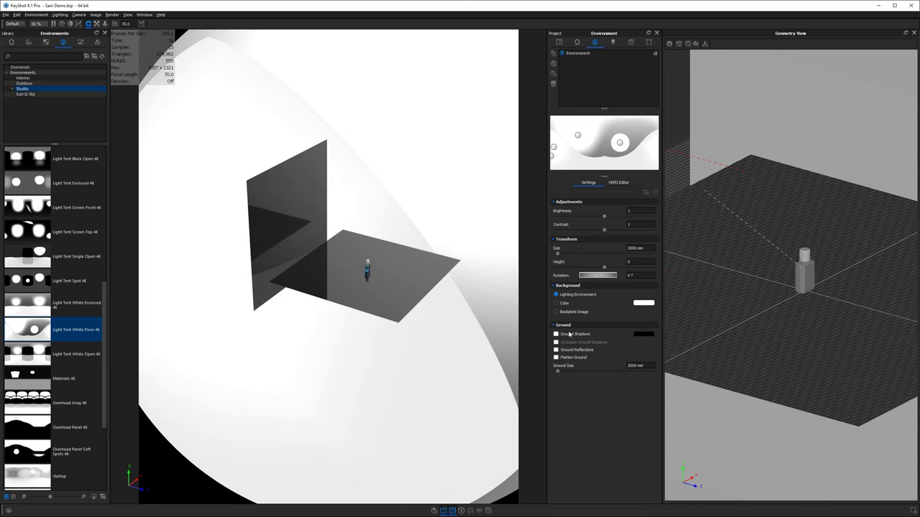
Unlink the upright plane's material from the floor's material so it can be edited separately.
drag(511, 356, 384, 352)
scroll(385, 348, up, 5)
drag(398, 309, 469, 287)
double_click(445, 272)
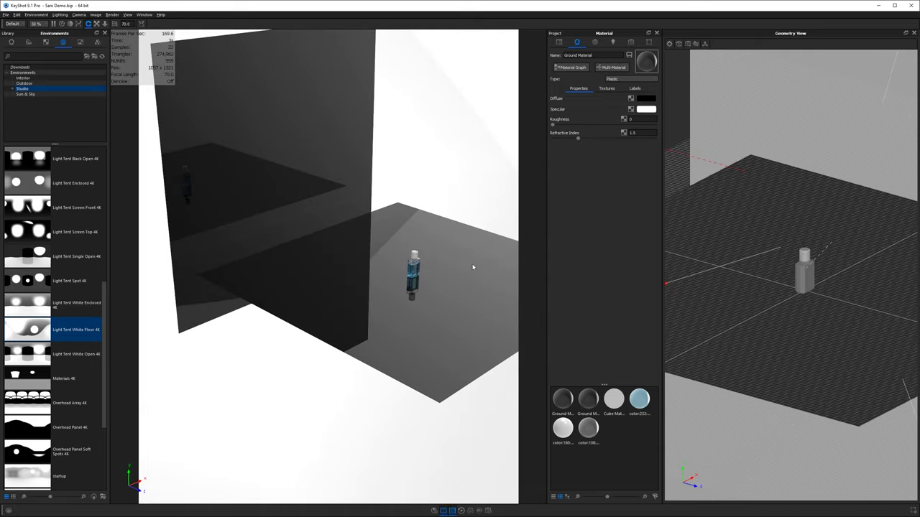
drag(473, 267, 400, 332)
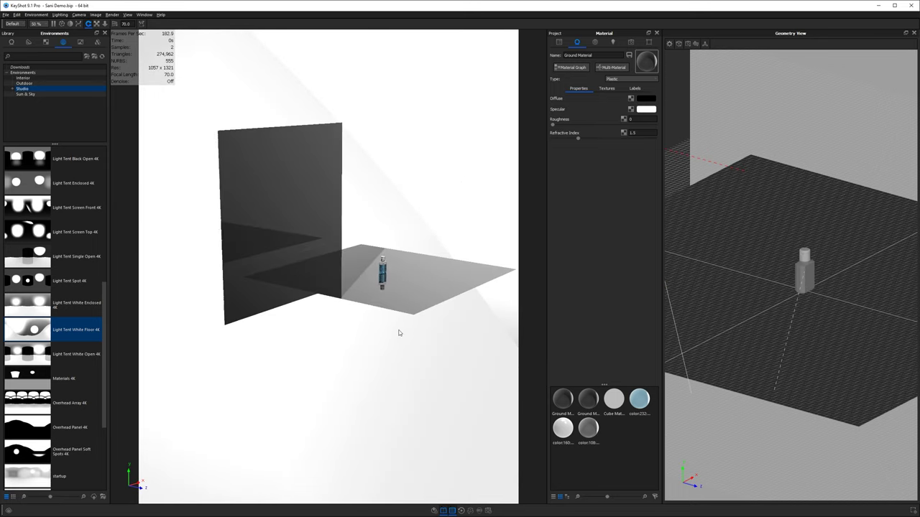
right_click(288, 180)
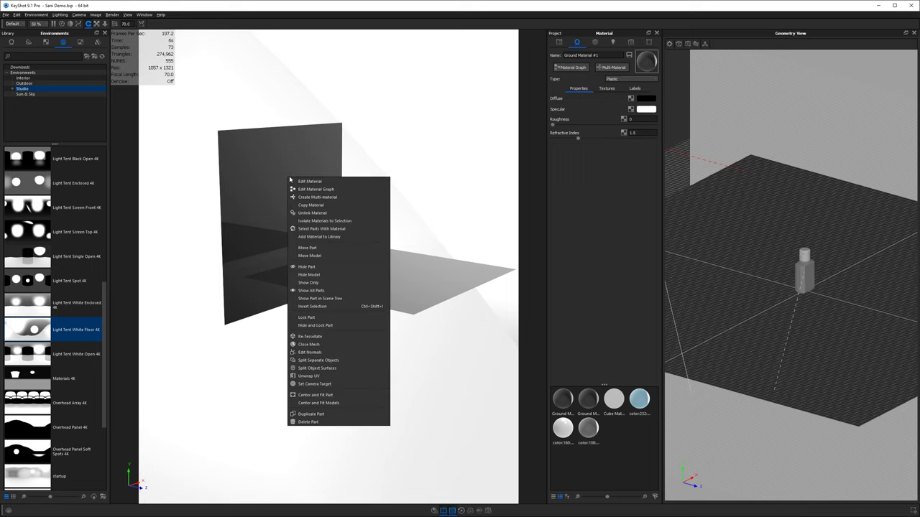
click(313, 212)
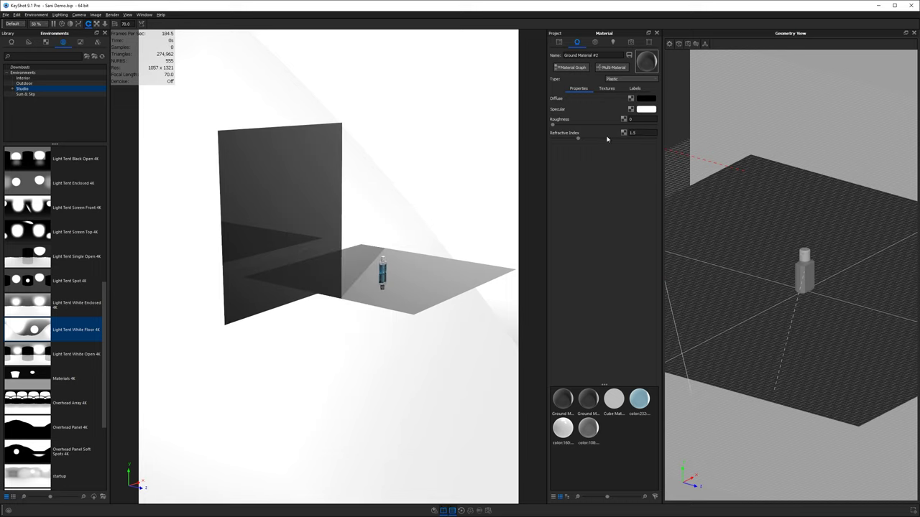
Change the upright plane's material type to Diffuse and set its color to light grey.
click(632, 79)
click(639, 89)
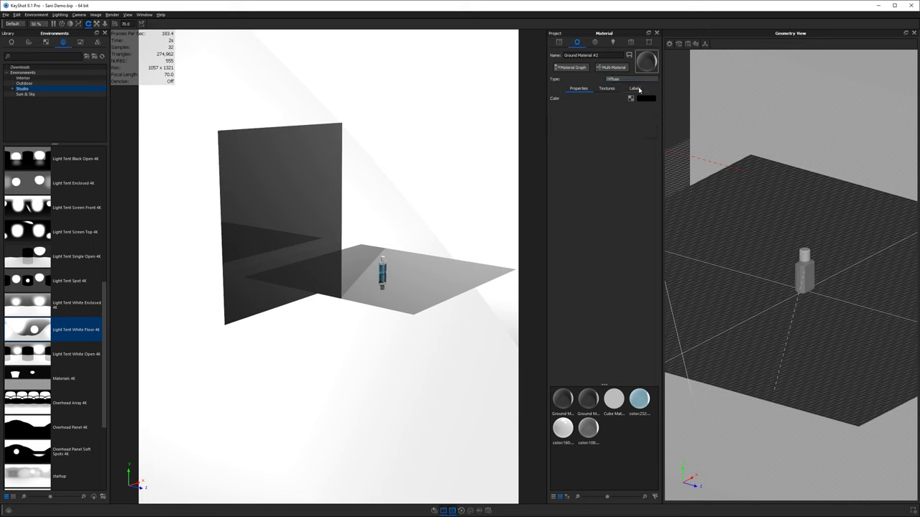
click(642, 99)
mouse_move(589, 78)
mouse_down()
mouse_move(505, 78)
mouse_move(558, 67)
mouse_move(529, 70)
mouse_up()
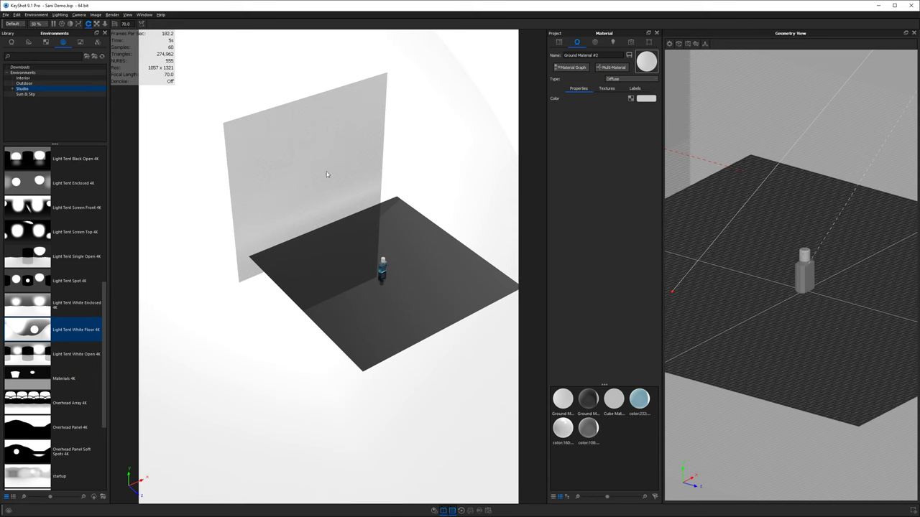
Show the hidden cube and change its material type from Cutaway to Diffuse.
drag(318, 174, 378, 221)
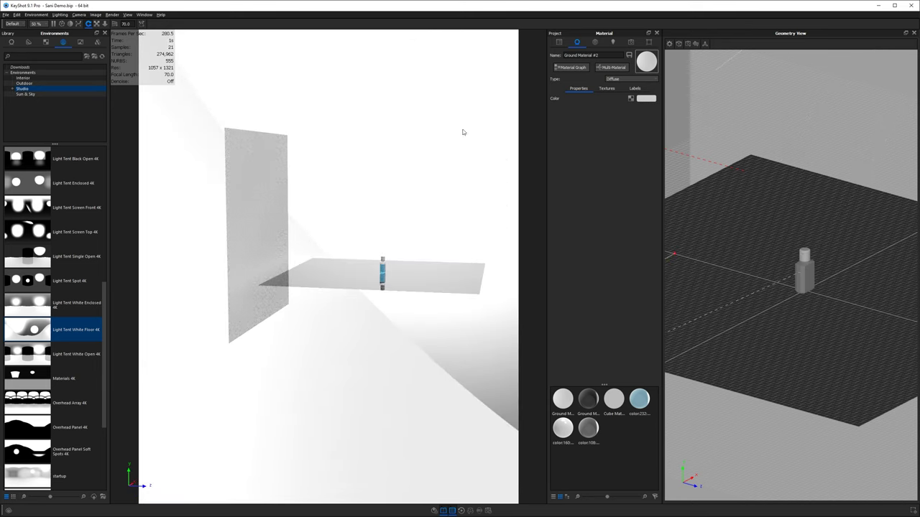
click(560, 42)
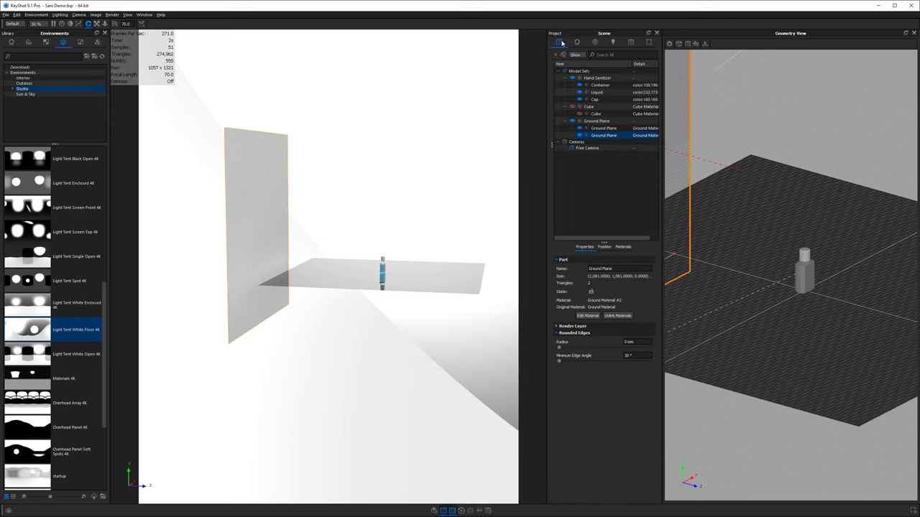
click(580, 114)
click(580, 115)
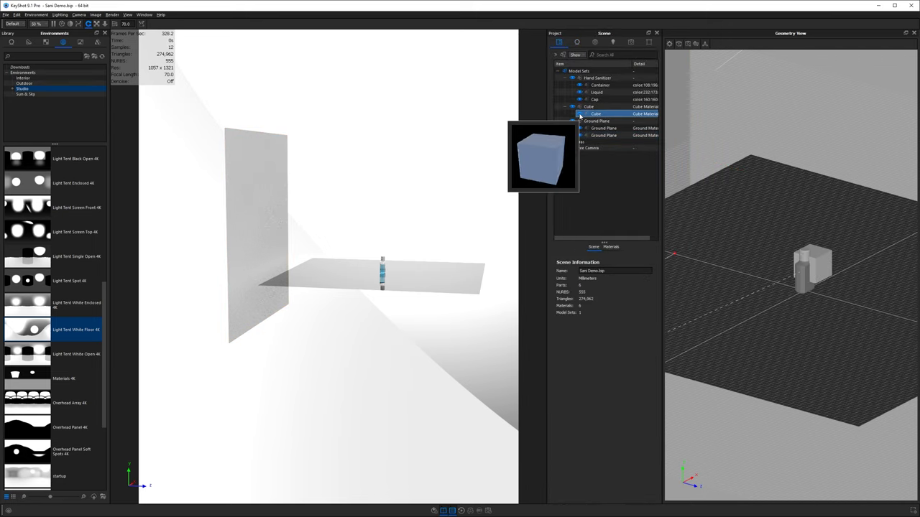
click(610, 114)
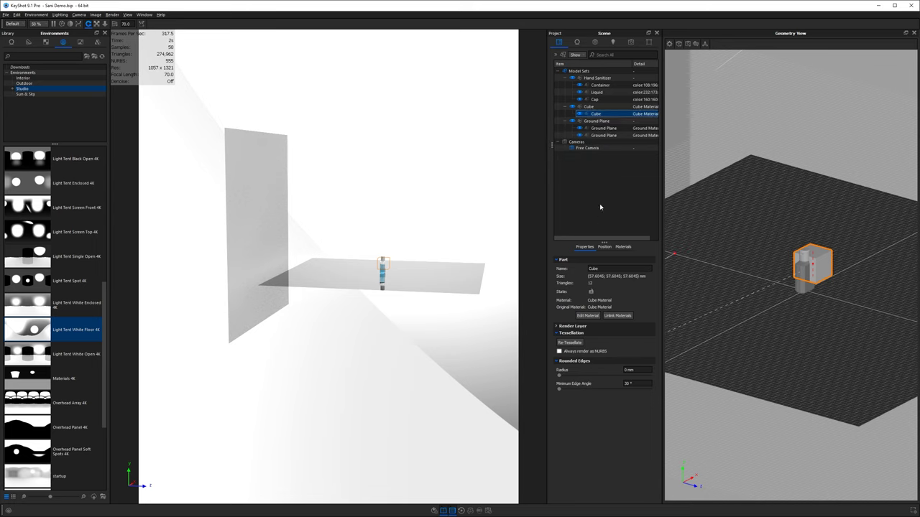
double_click(599, 115)
click(615, 80)
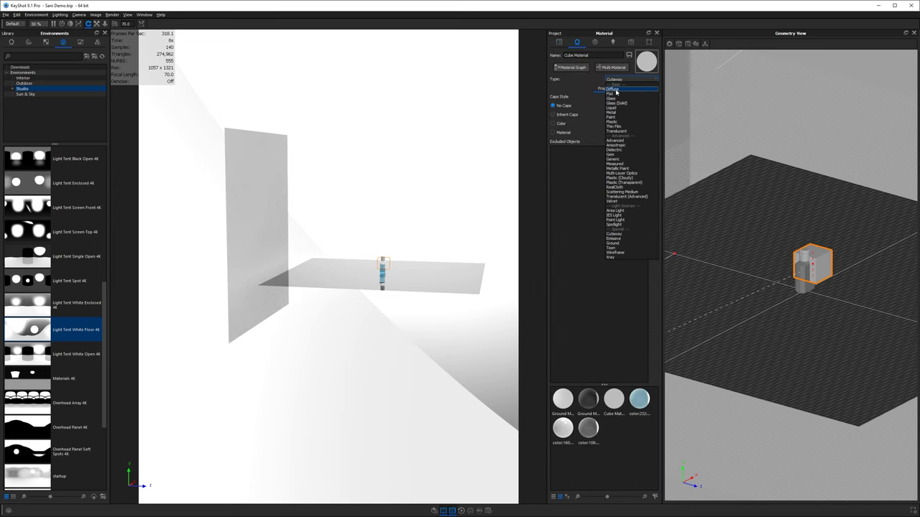
click(615, 89)
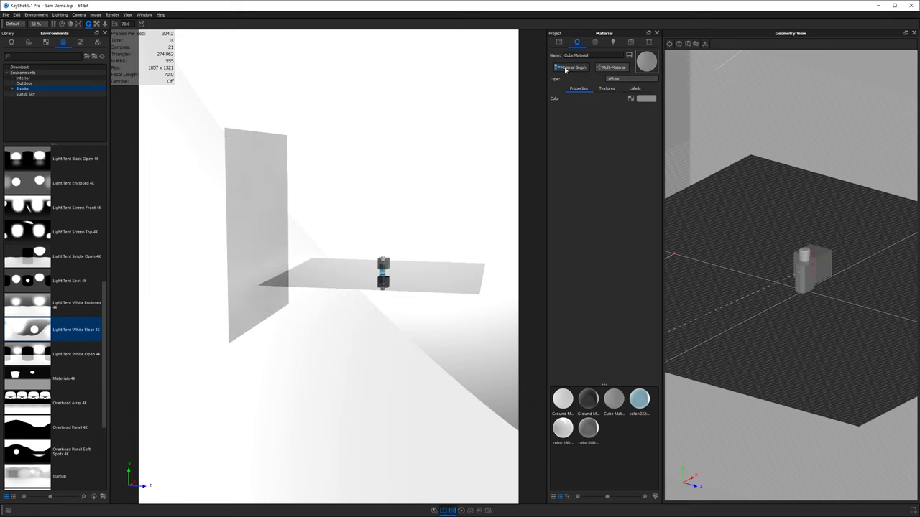
Move the cube in front of the upright plane and below floor level, with translation about -4.22 in Y and -10.28 in Z.
click(560, 43)
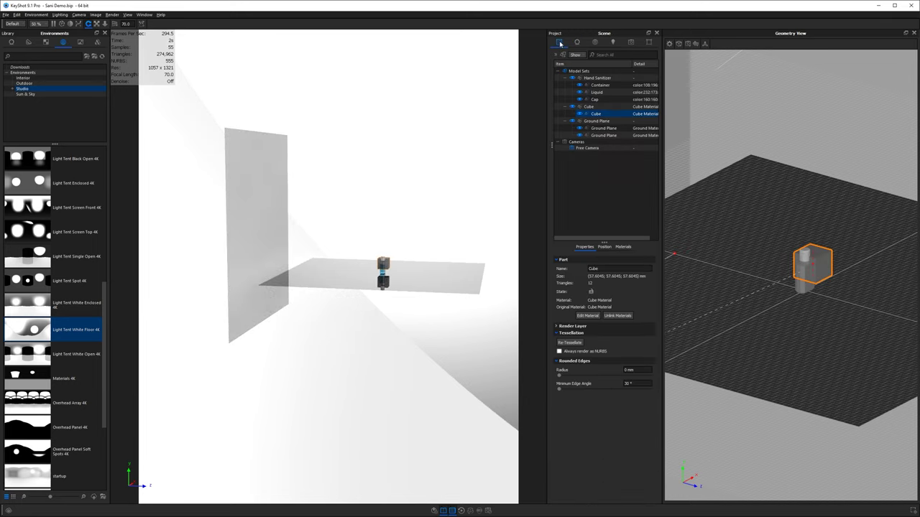
click(605, 247)
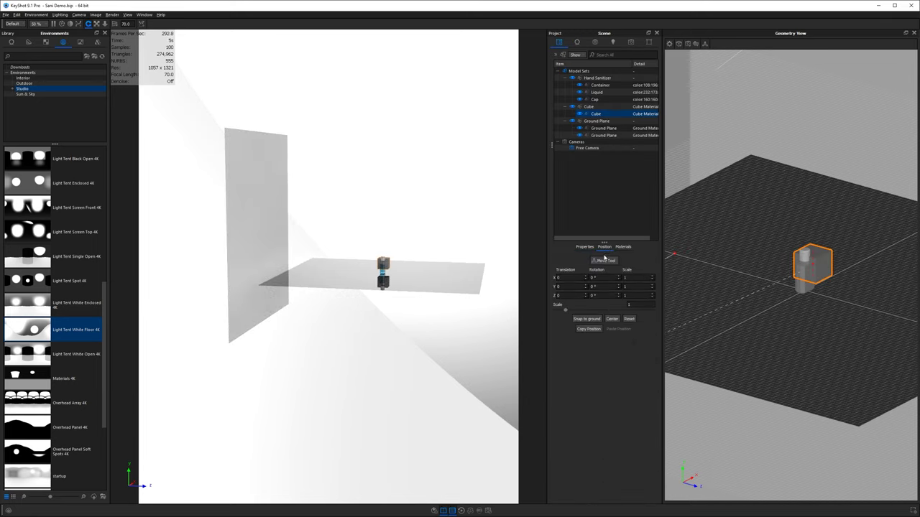
click(604, 261)
drag(484, 323, 468, 303)
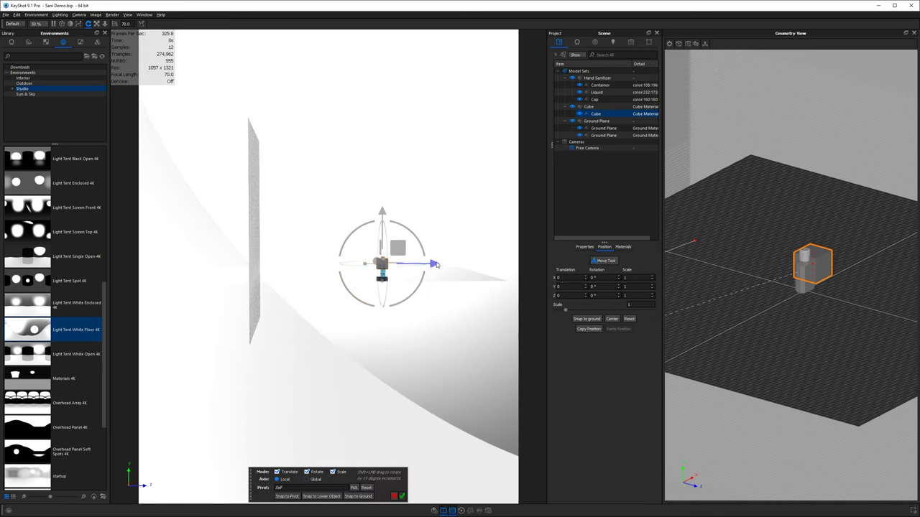
drag(436, 264, 327, 264)
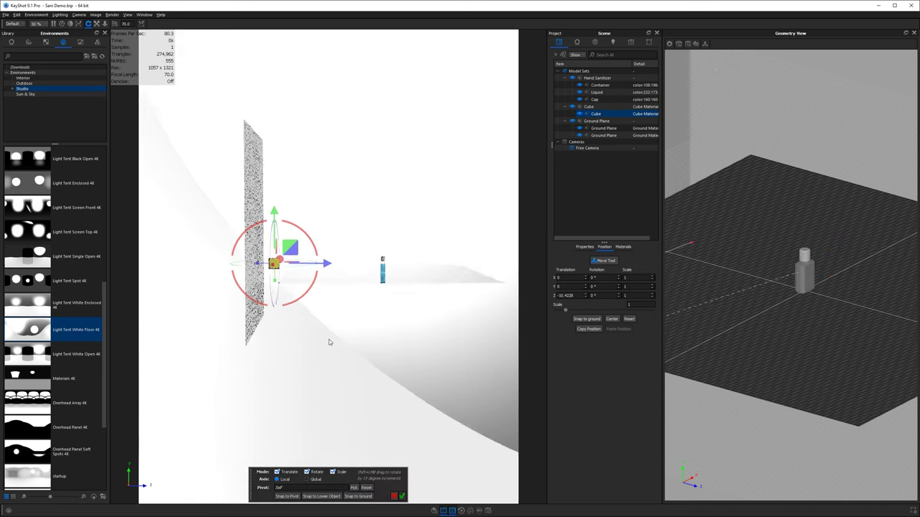
drag(329, 342, 327, 346)
drag(282, 216, 283, 252)
drag(371, 314, 388, 304)
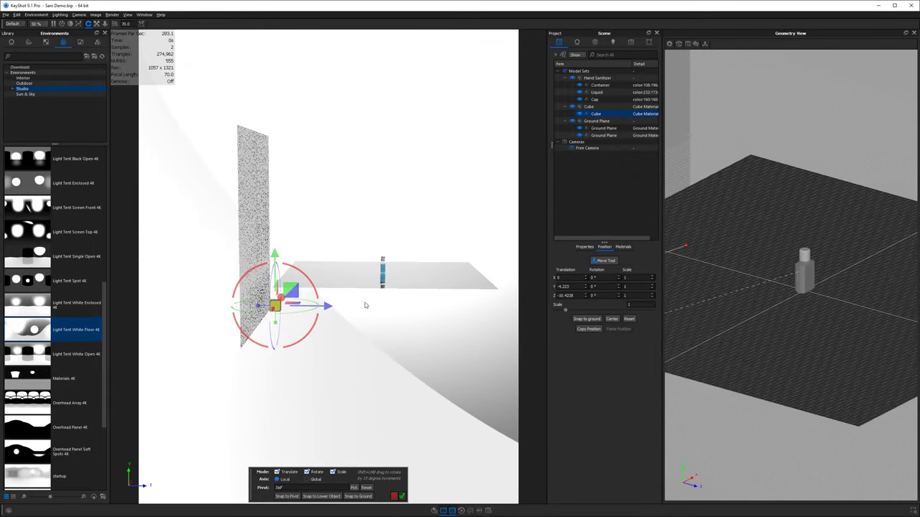
drag(326, 306, 329, 307)
drag(377, 329, 396, 345)
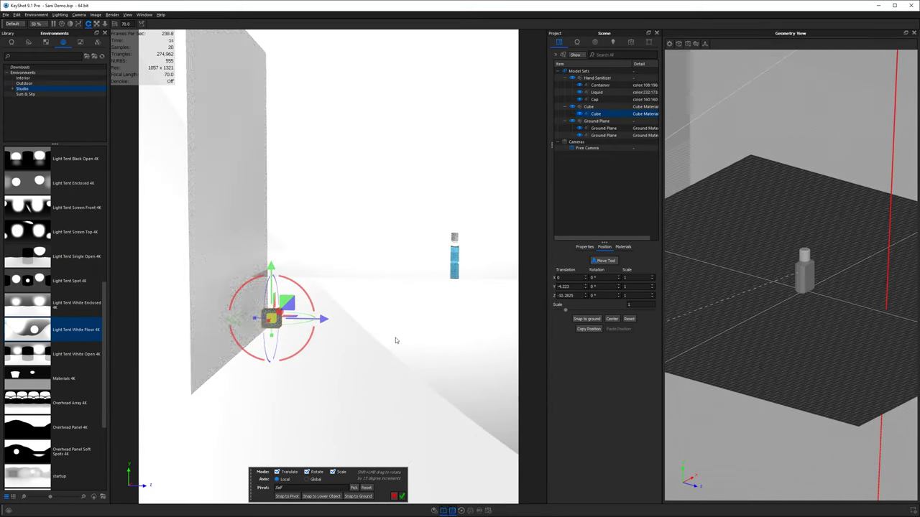
drag(395, 338, 377, 349)
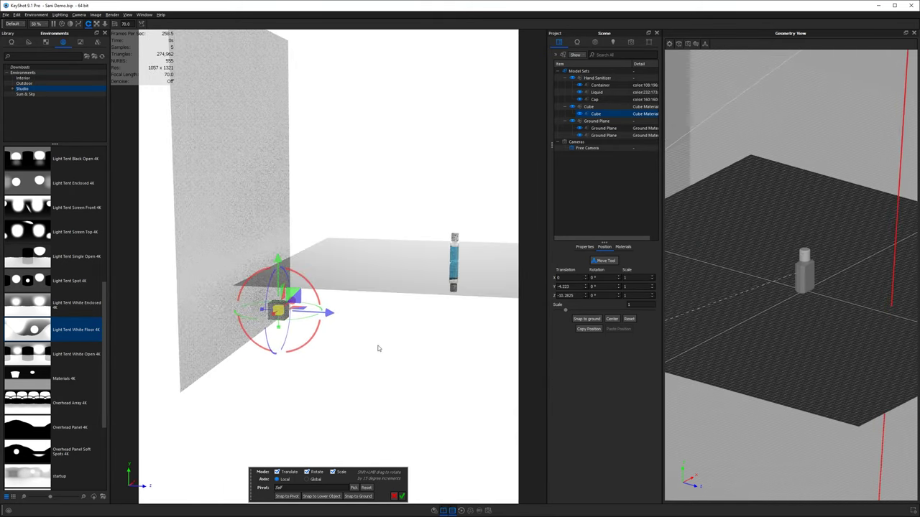
click(403, 497)
Change the cube's material type to Spotlight.
double_click(282, 314)
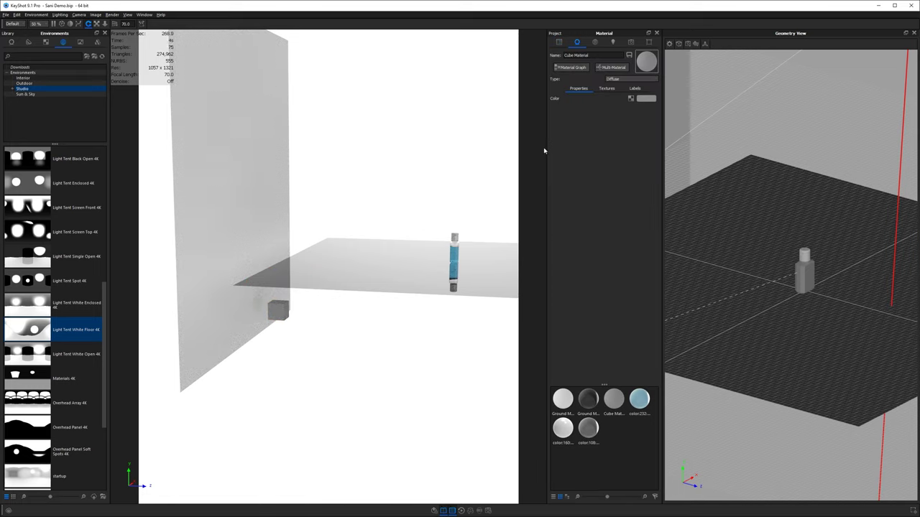
click(622, 79)
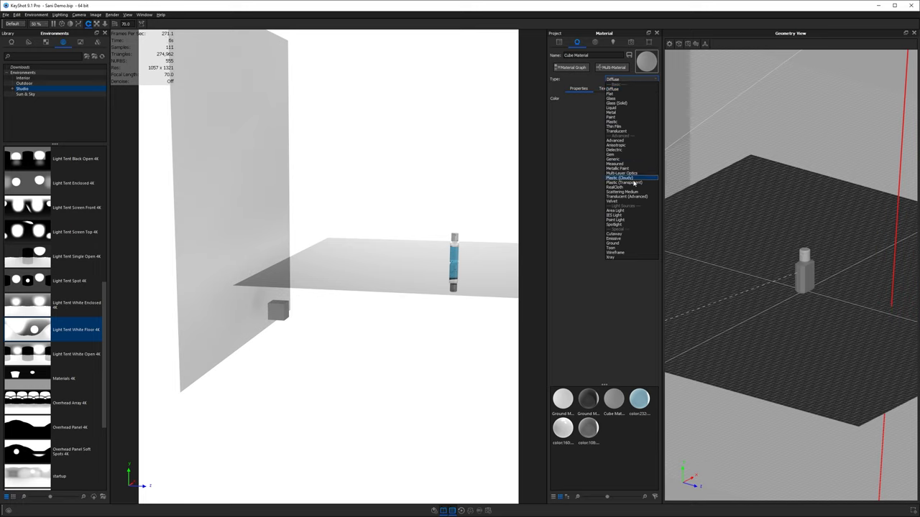
click(635, 225)
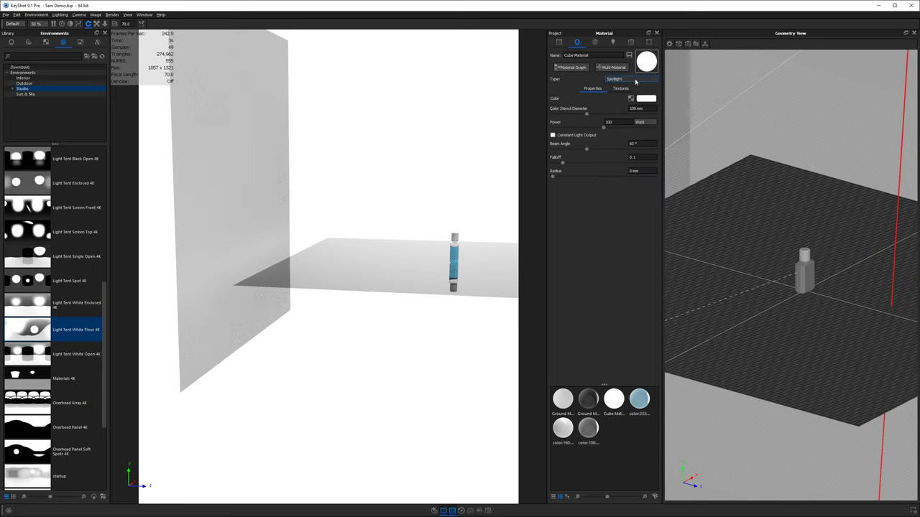
Rotate the spotlight about 141° around X so its beam shines up onto the upright plane, and accept the placement.
mouse_move(316, 233)
mouse_down()
mouse_move(328, 230)
mouse_move(314, 230)
mouse_up()
drag(294, 305, 308, 327)
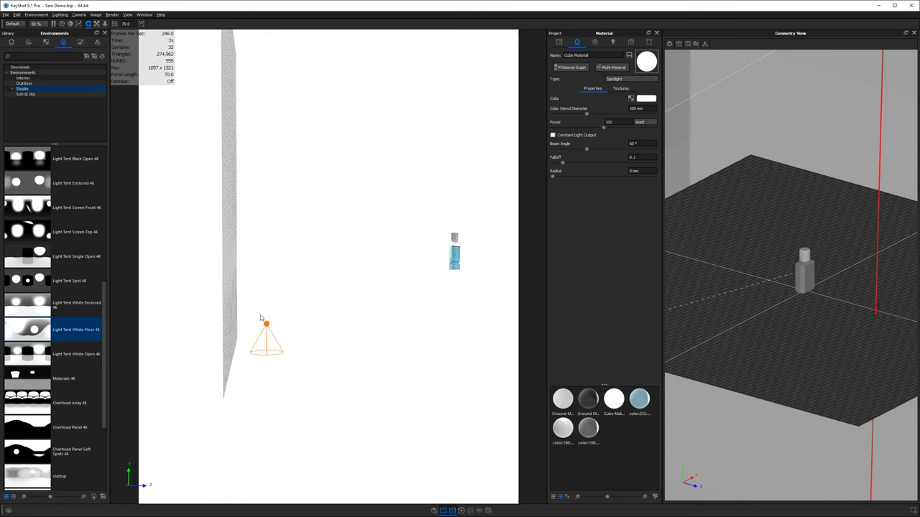
drag(270, 361, 261, 325)
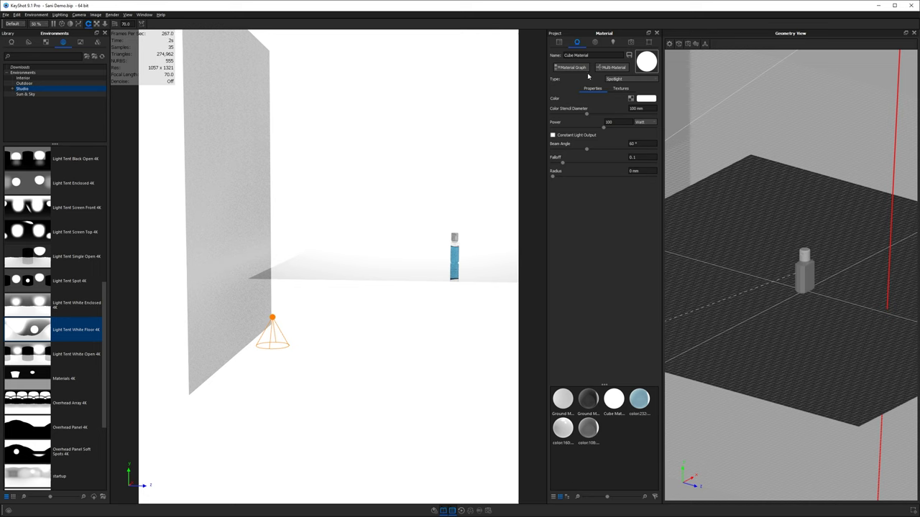
click(559, 43)
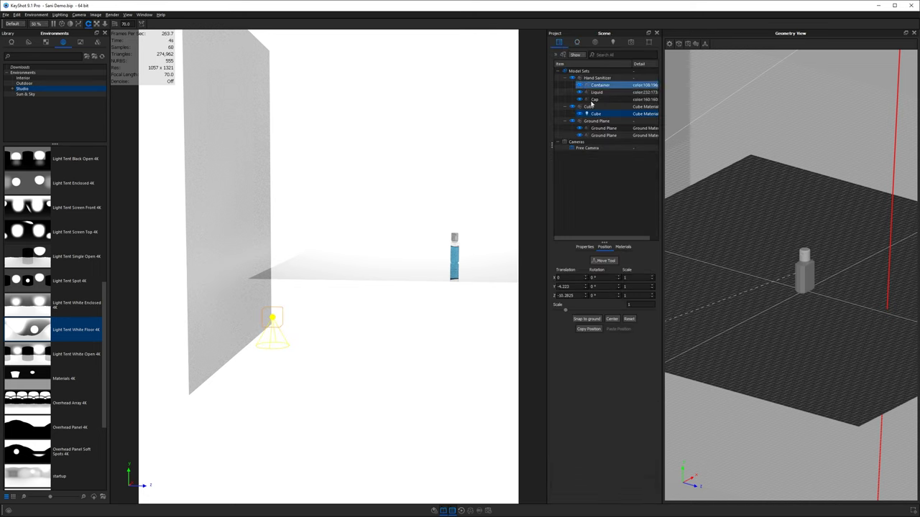
click(603, 260)
drag(316, 304, 253, 367)
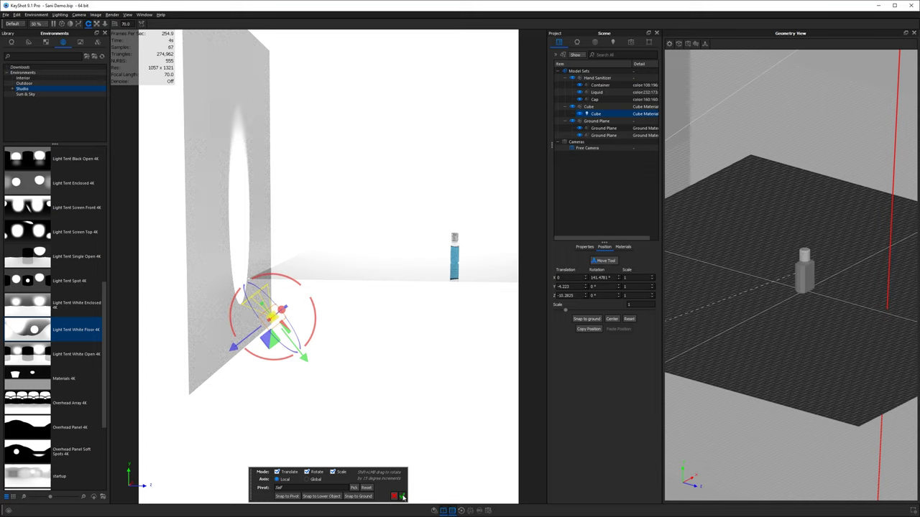
drag(440, 451, 520, 150)
Add a new camera and set it to the Front standard view.
click(631, 43)
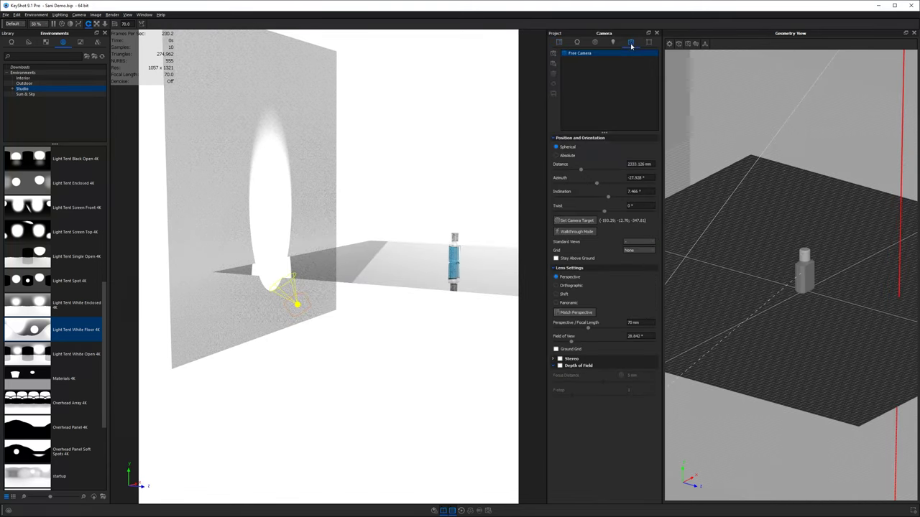
click(553, 55)
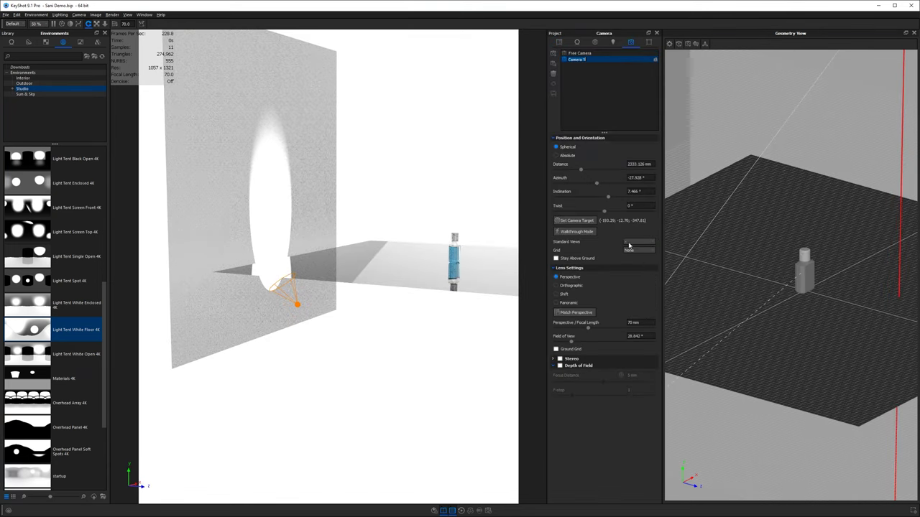
click(630, 243)
click(631, 252)
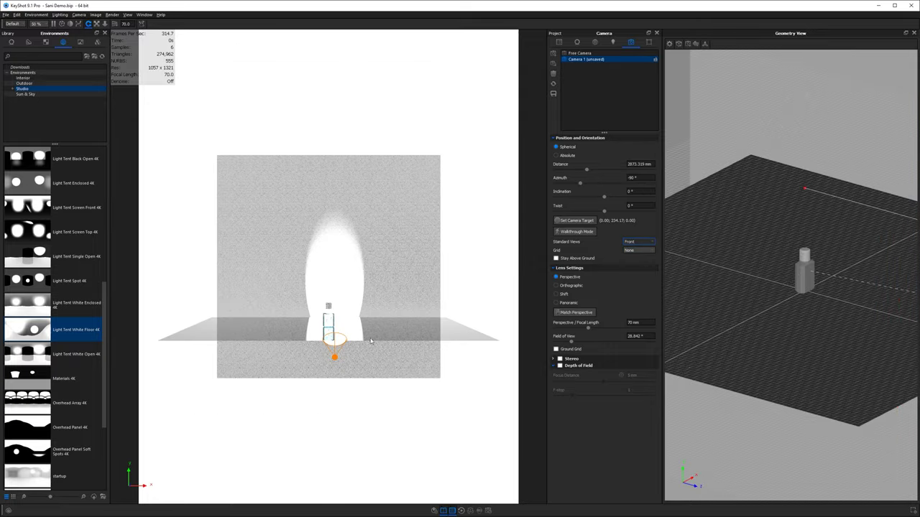
Frame the bottle and its floor reflection in the new camera, at a distance of about 364 mm and an inclination of about 7°.
scroll(362, 342, up, 10)
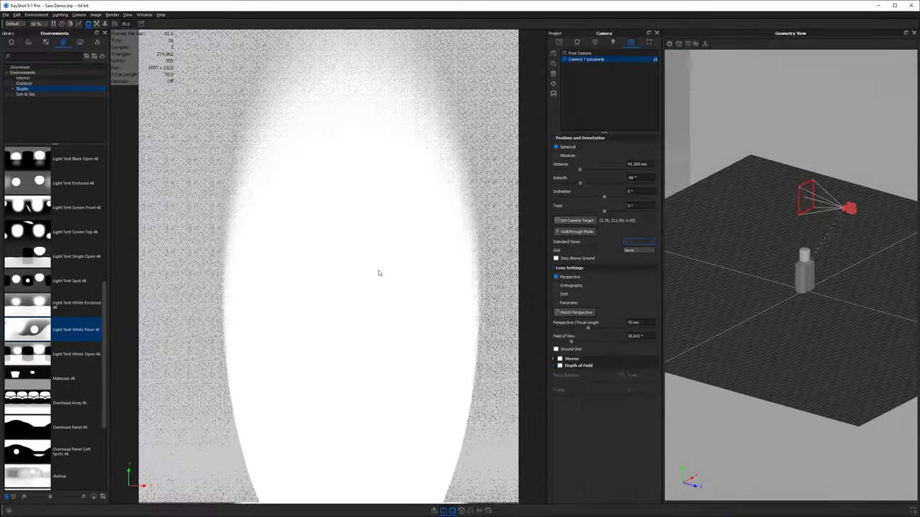
scroll(379, 273, down, 8)
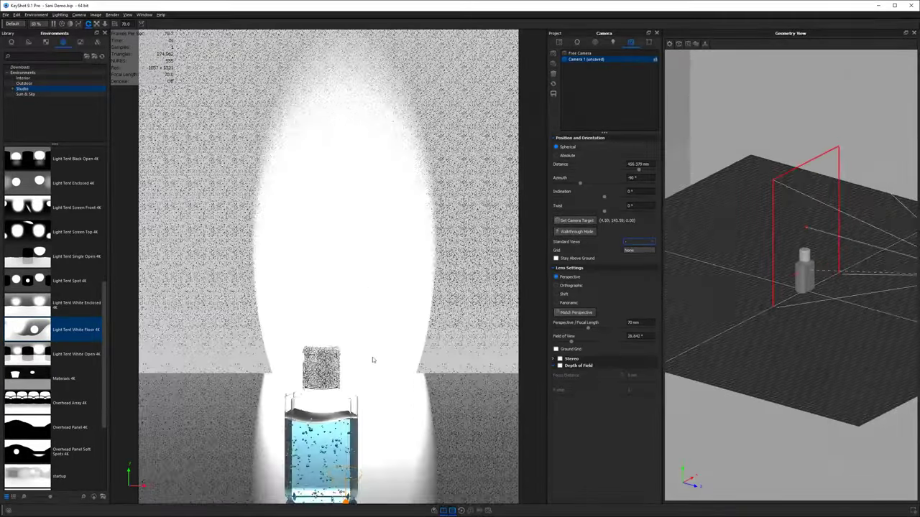
middle_drag(373, 360, 380, 109)
middle_drag(418, 266, 420, 47)
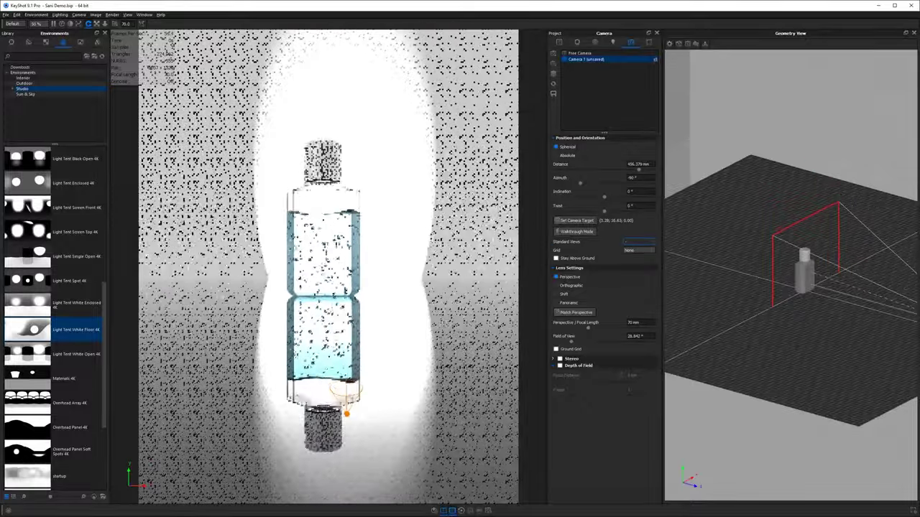
scroll(437, 229, down, 1)
mouse_move(437, 229)
mouse_down()
mouse_move(456, 227)
mouse_move(445, 223)
mouse_up()
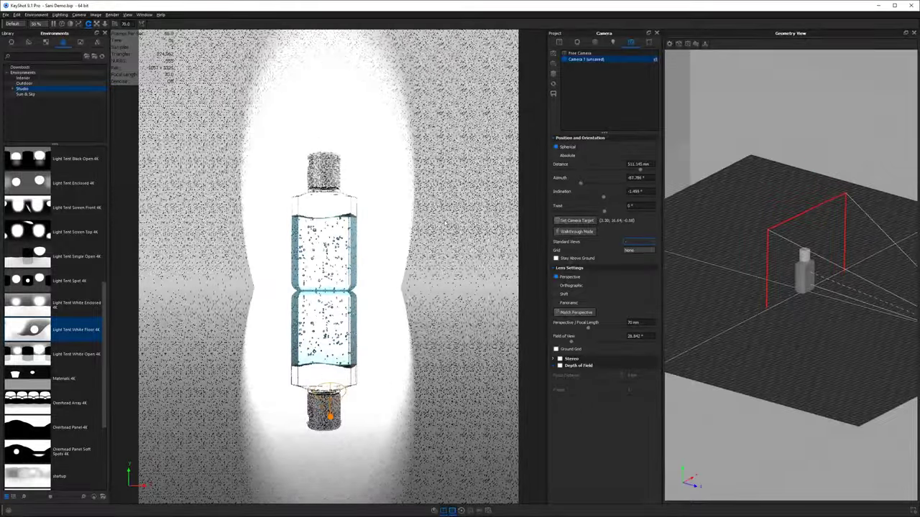
scroll(426, 216, up, 3)
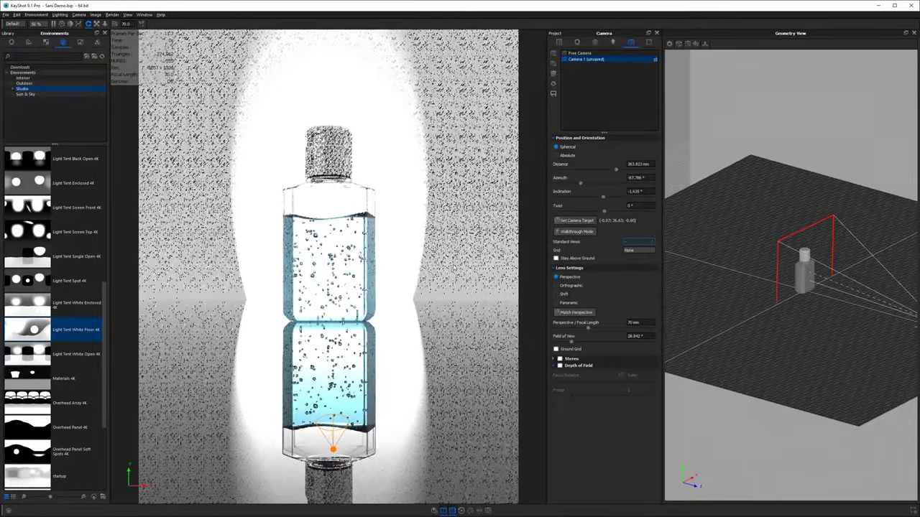
mouse_move(453, 267)
mouse_down()
mouse_move(448, 245)
mouse_move(447, 275)
mouse_up()
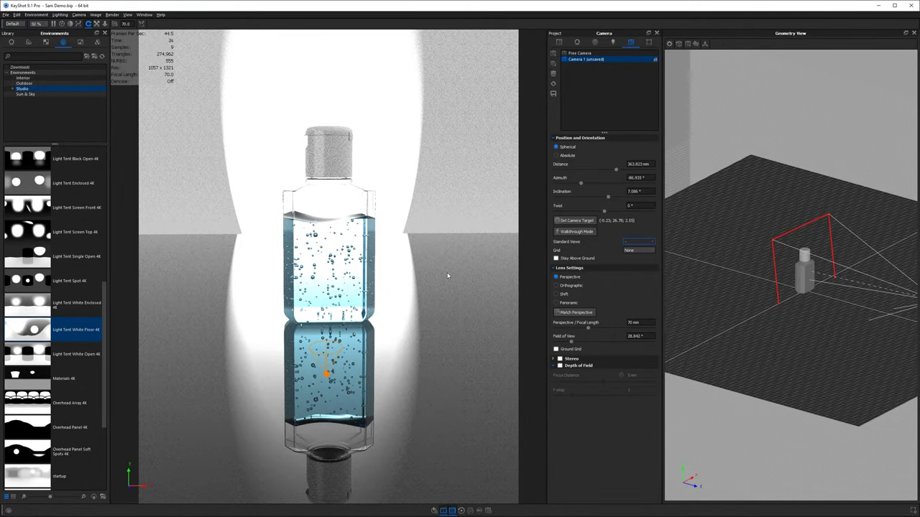
Reframe the new camera closer on the bottle, at a distance of about 206 mm and an inclination of about 5.6°, and save the camera.
drag(447, 276, 448, 273)
scroll(448, 273, up, 1)
middle_drag(446, 259, 448, 296)
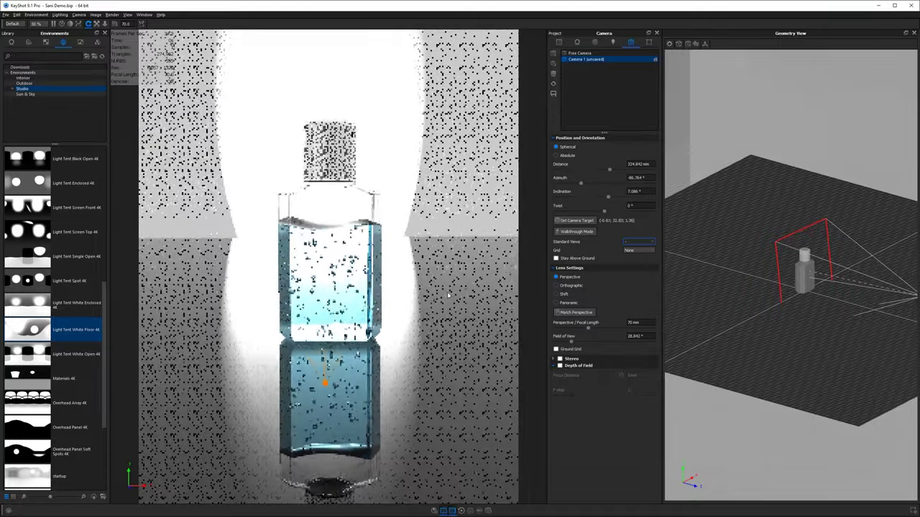
scroll(447, 295, up, 10)
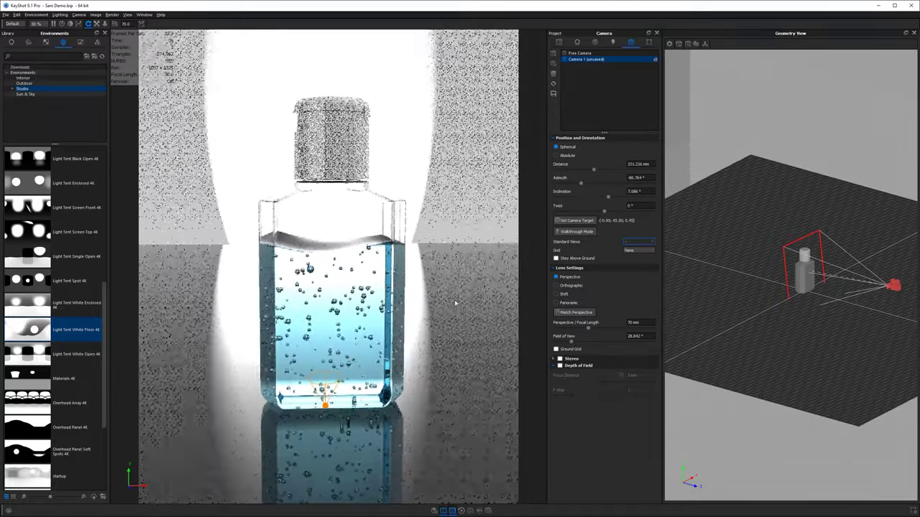
scroll(450, 301, up, 5)
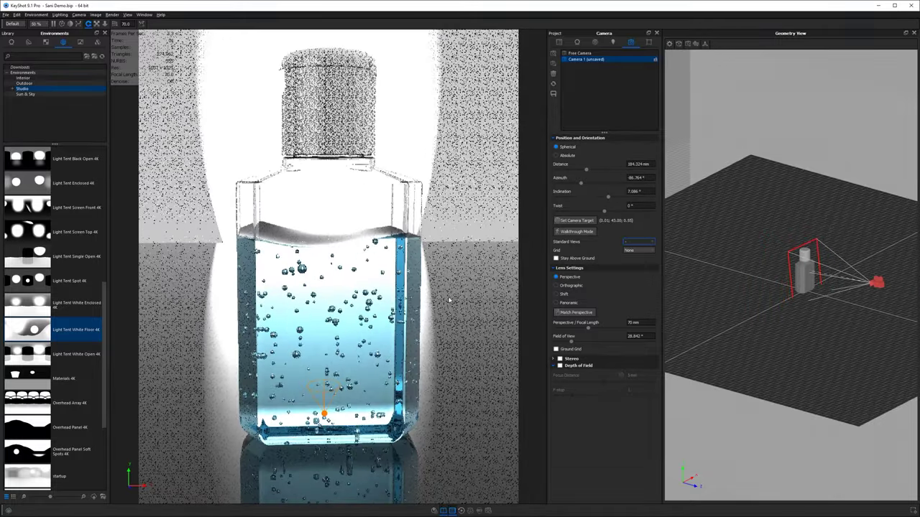
drag(449, 301, 444, 296)
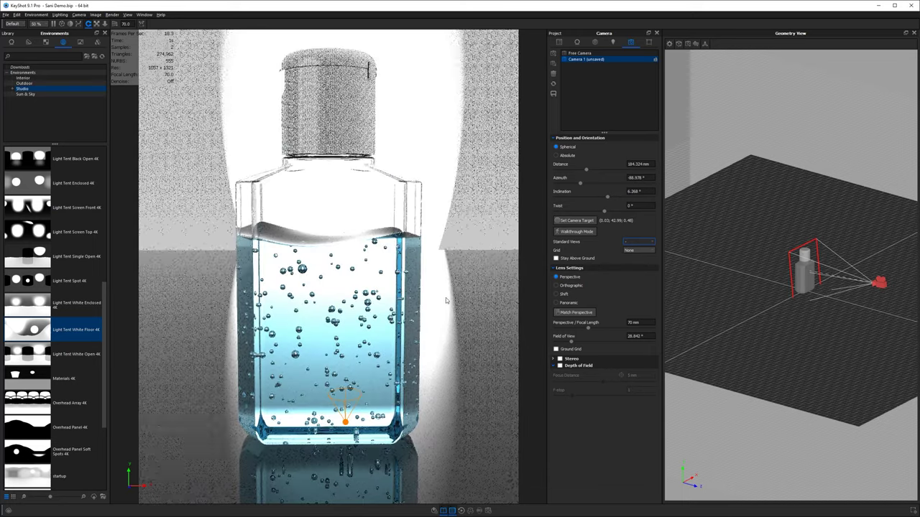
drag(444, 298, 449, 310)
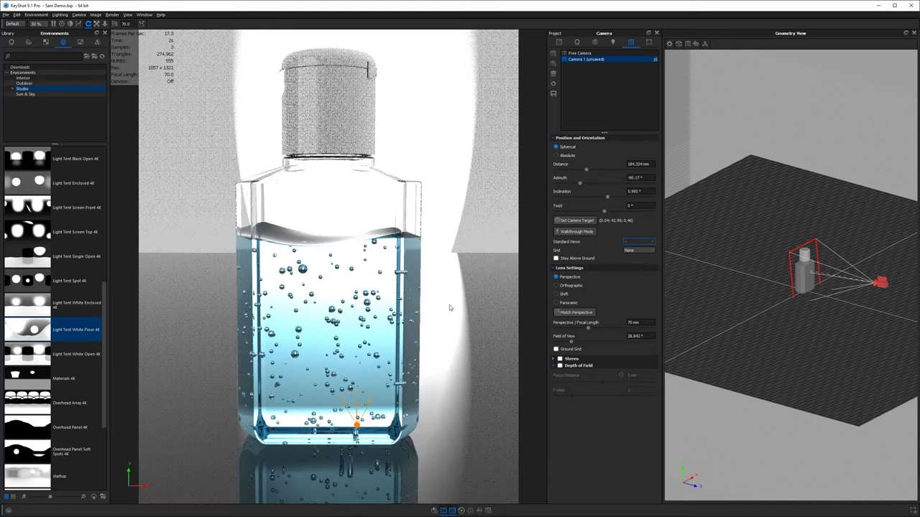
middle_drag(449, 306, 459, 316)
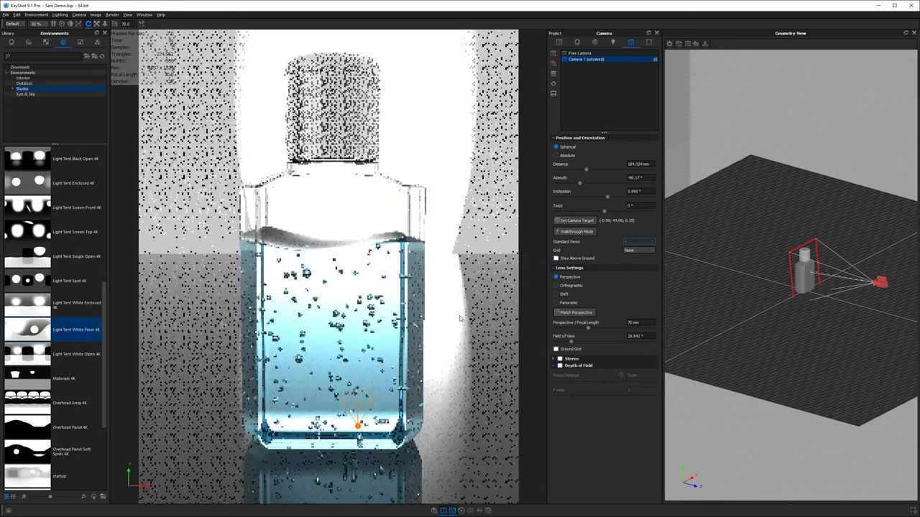
scroll(460, 318, down, 3)
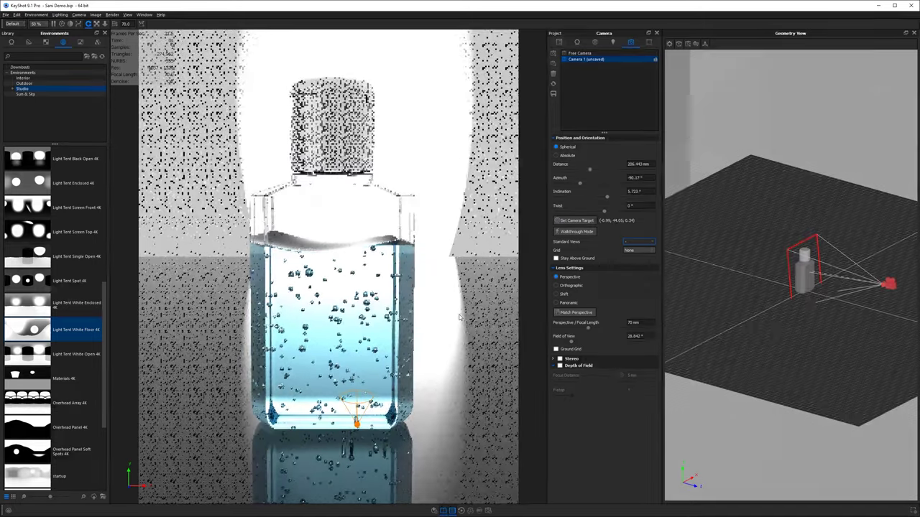
drag(460, 317, 460, 314)
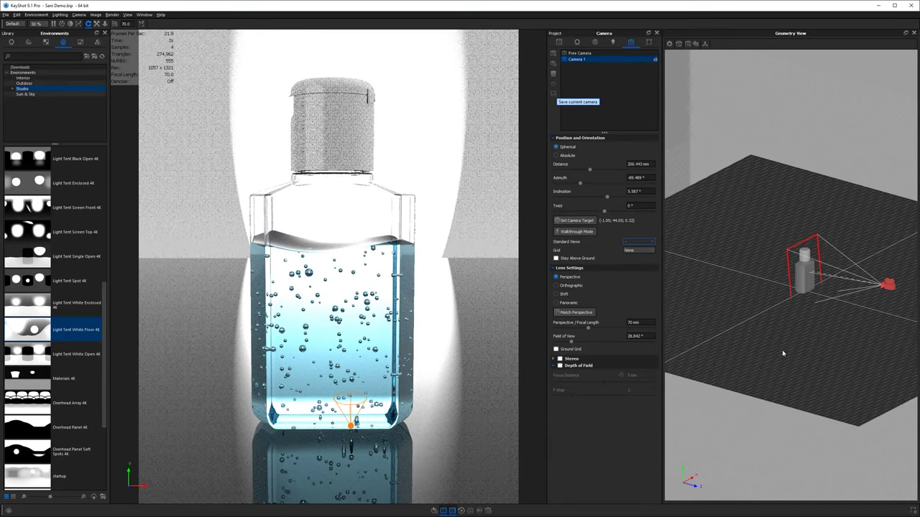
Widen the geometry view and show the spotlight below the floor beside the upright plane from the side.
drag(546, 236, 476, 241)
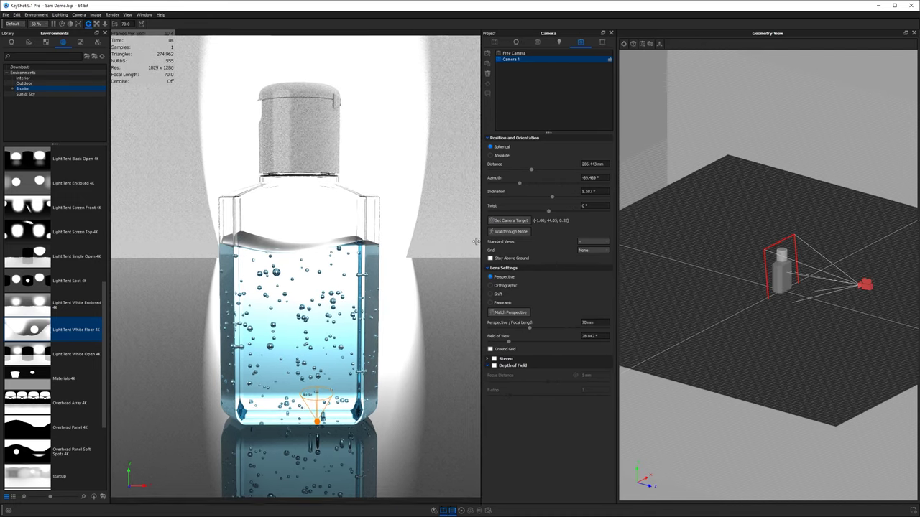
drag(610, 245, 588, 243)
drag(717, 304, 772, 307)
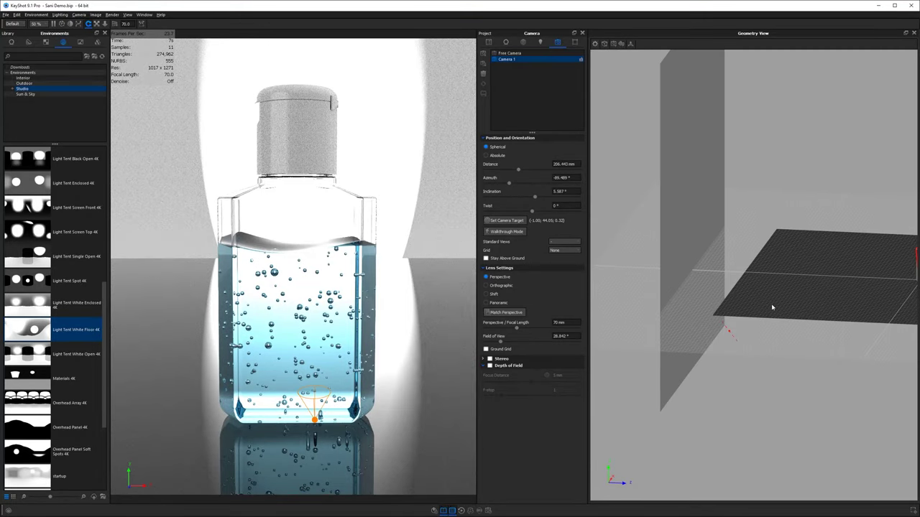
click(613, 45)
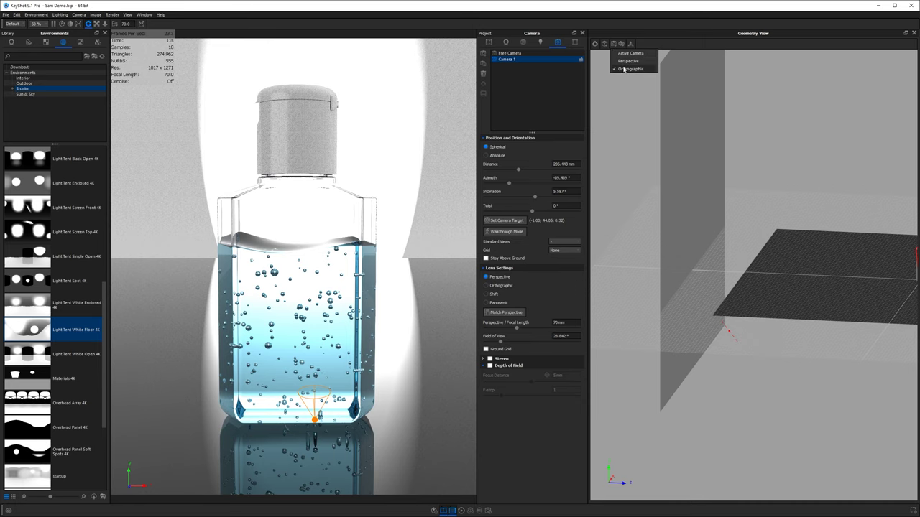
drag(826, 261, 795, 257)
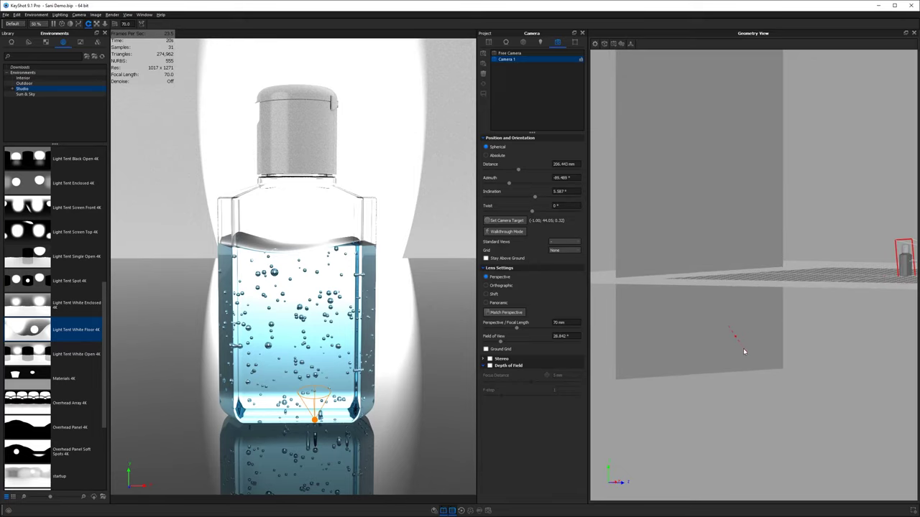
drag(744, 352, 756, 290)
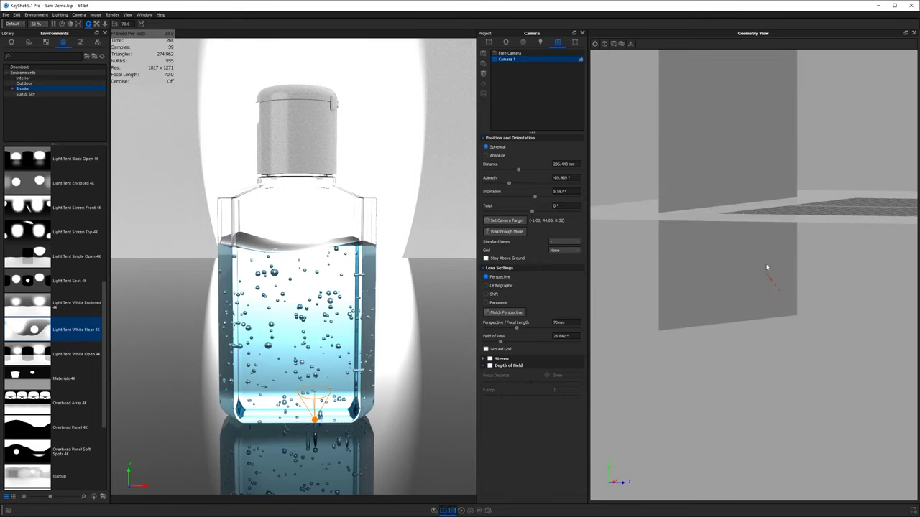
Rotate the spotlight slightly with the Move Tool, to about 140.8° around X, and accept the placement.
right_click(817, 122)
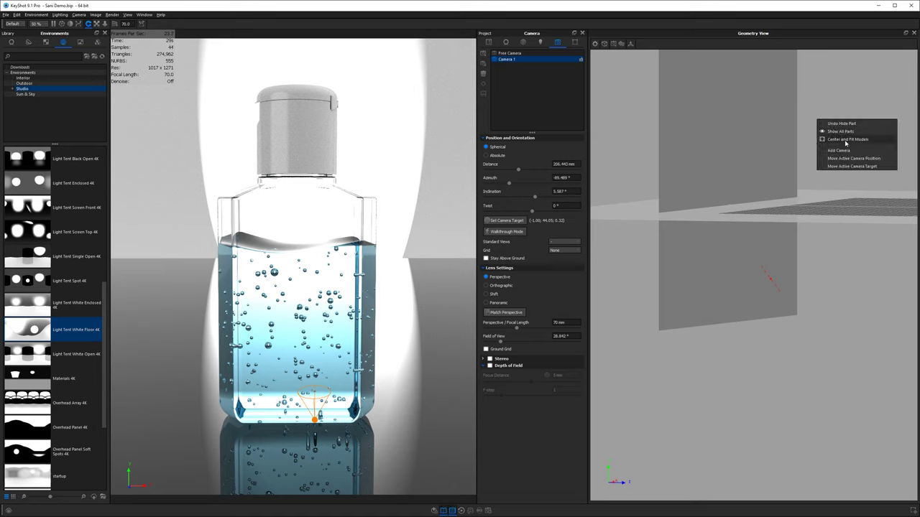
click(836, 92)
click(489, 42)
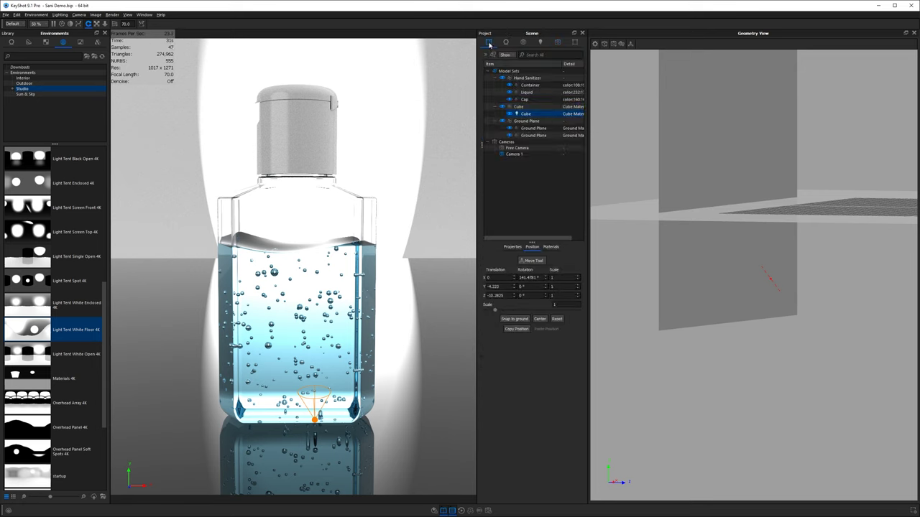
right_click(842, 99)
click(859, 107)
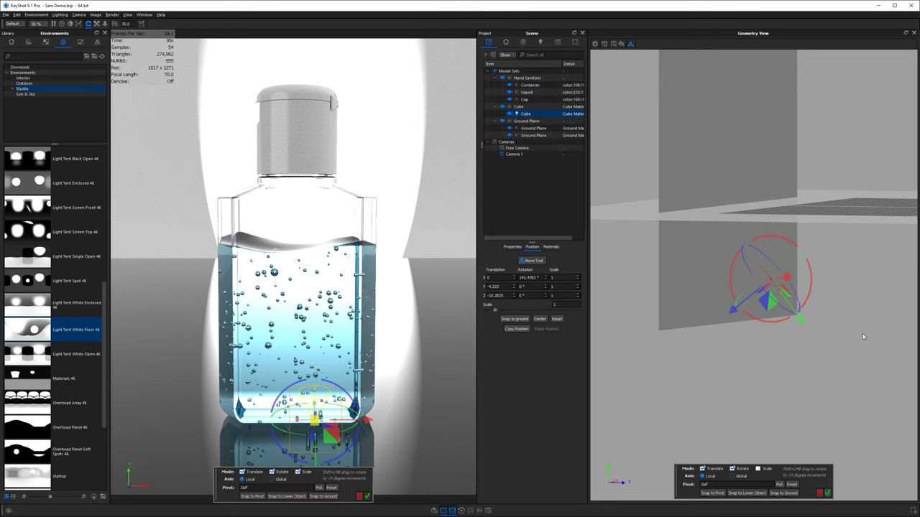
drag(863, 337, 896, 332)
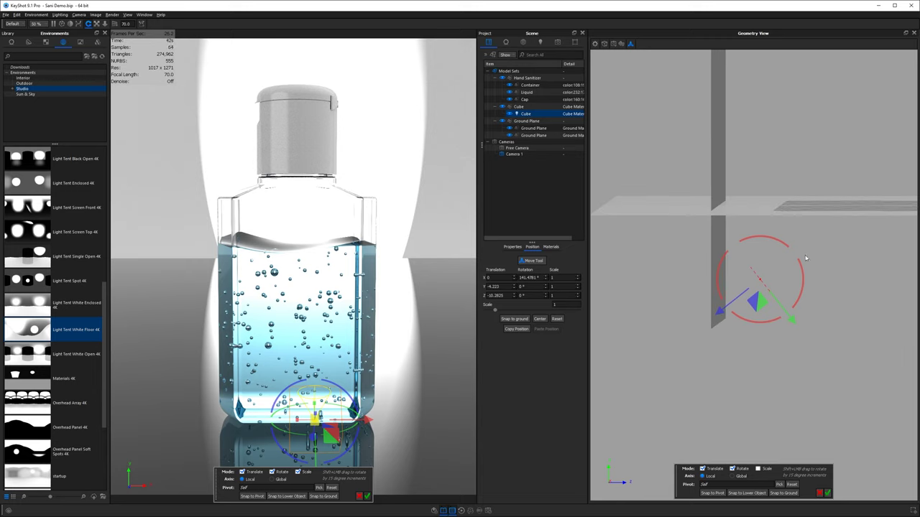
drag(802, 267, 803, 266)
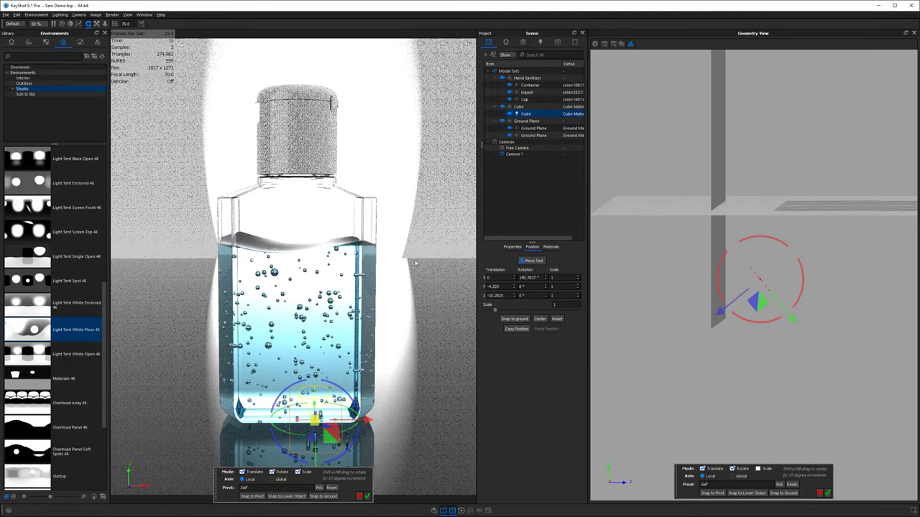
click(827, 494)
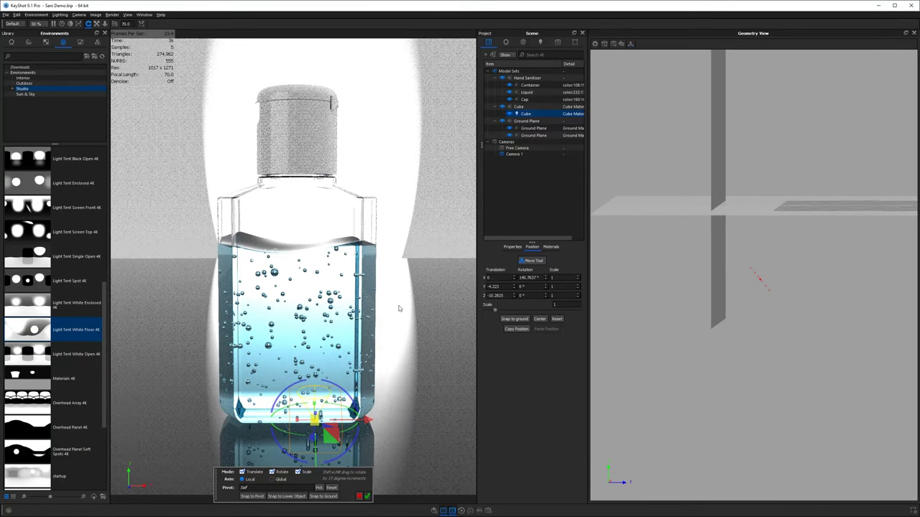
click(369, 497)
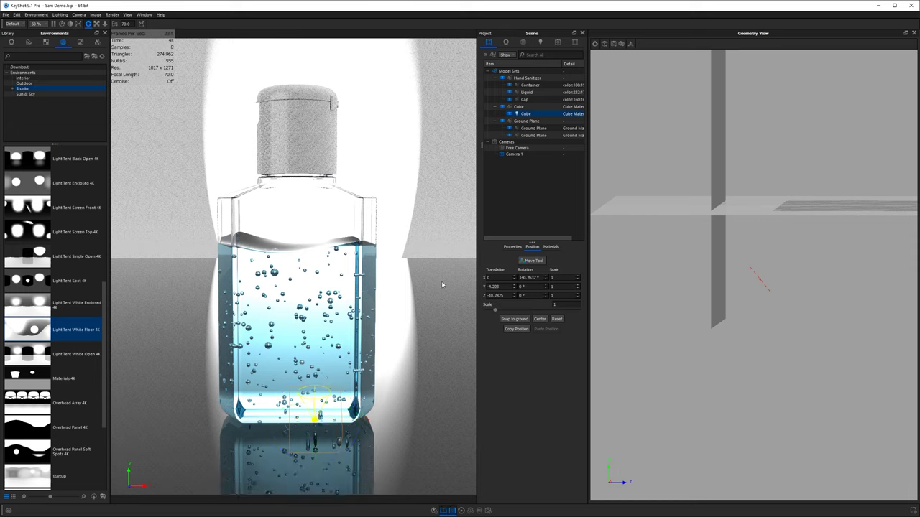
Move both ground planes and the spotlight together along Z so the backdrop stands closer to the bottle, and save the file.
drag(732, 252, 805, 291)
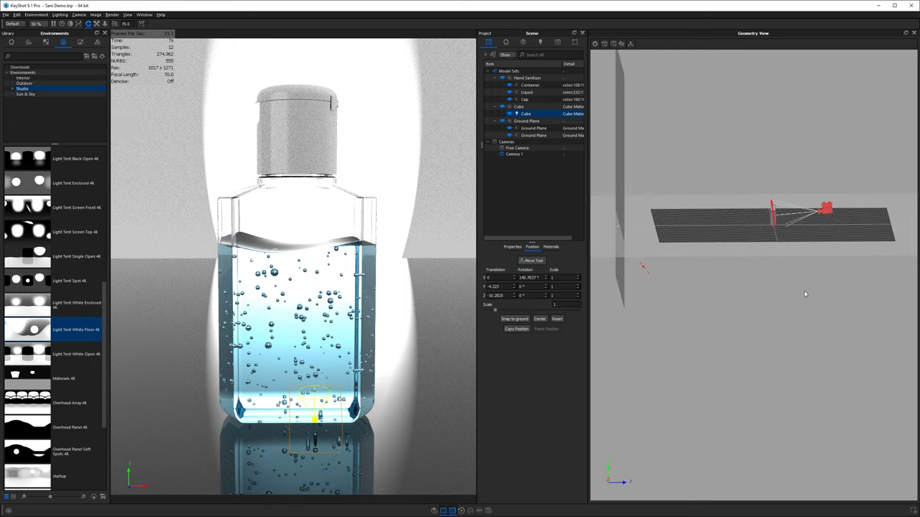
click(699, 227)
drag(657, 191, 616, 135)
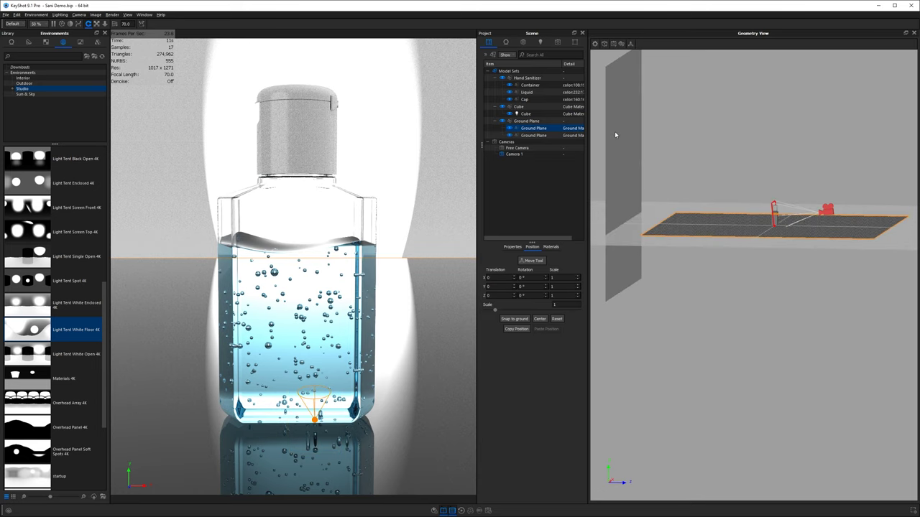
click(618, 110)
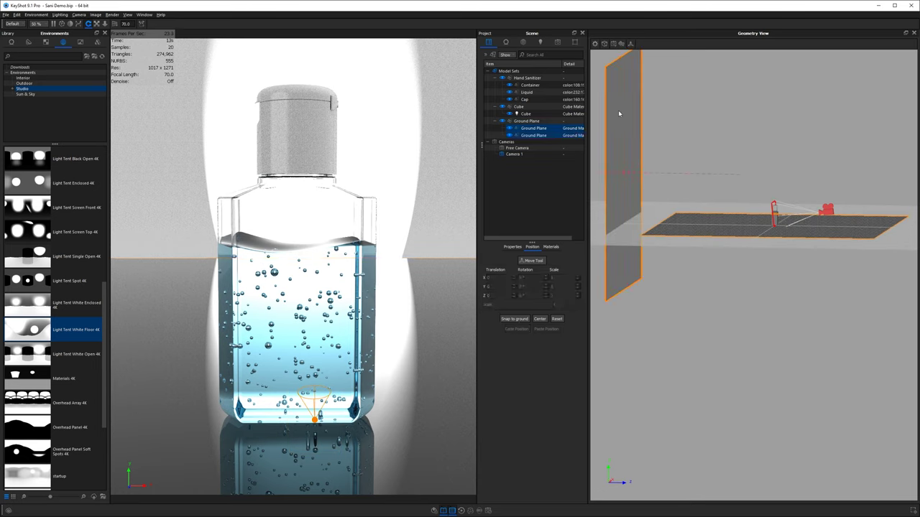
ctrl+click(528, 116)
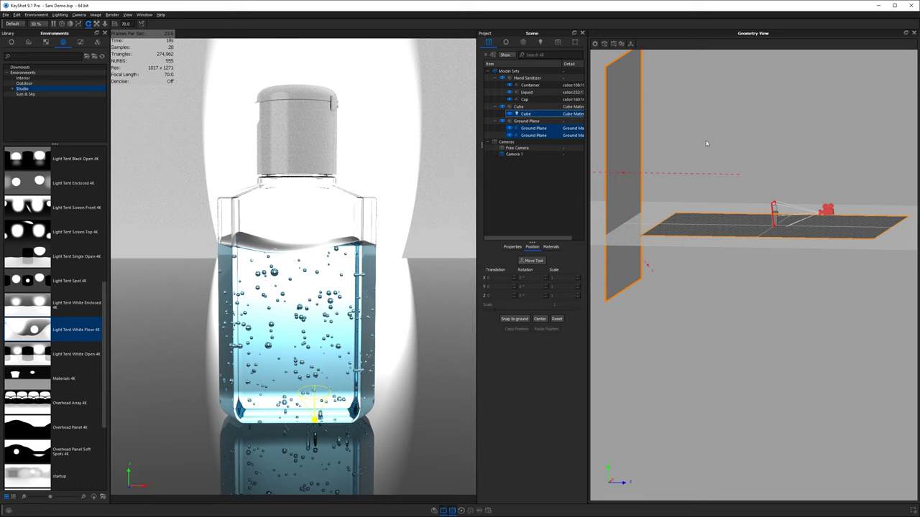
right_click(697, 118)
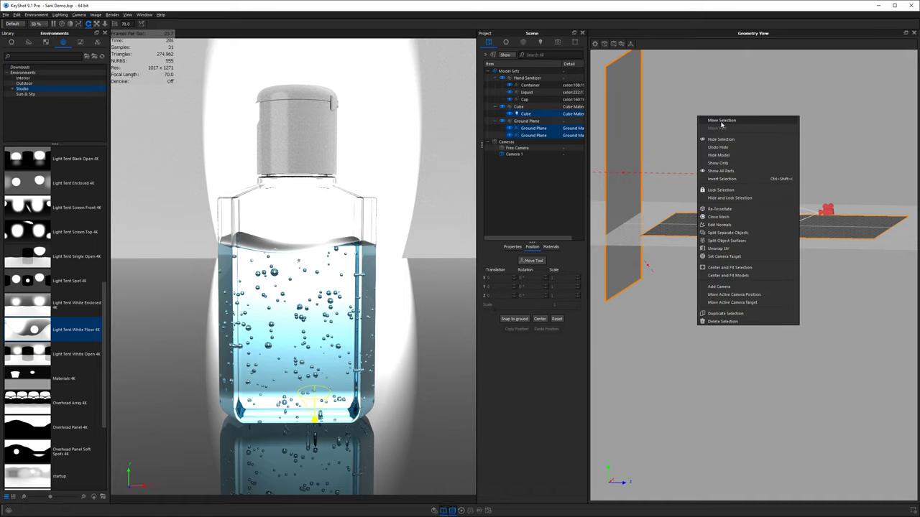
click(722, 124)
drag(811, 178, 900, 176)
click(423, 253)
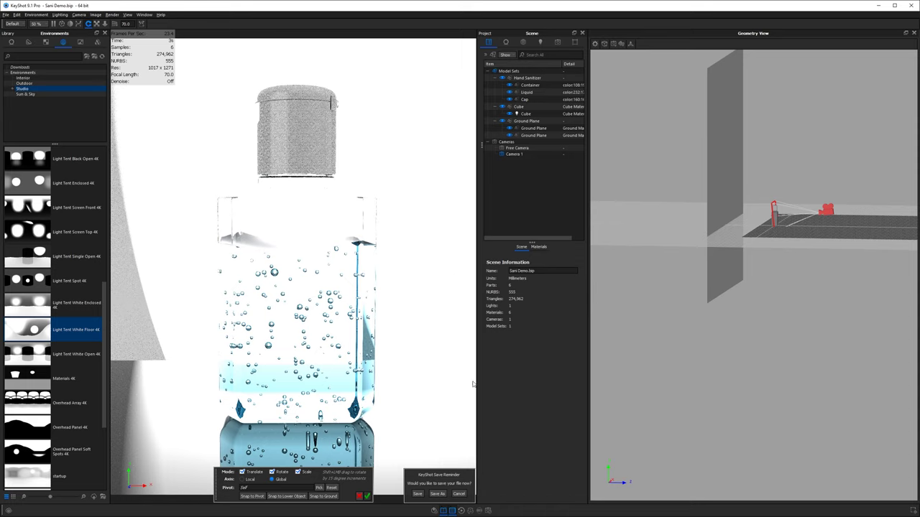
click(366, 497)
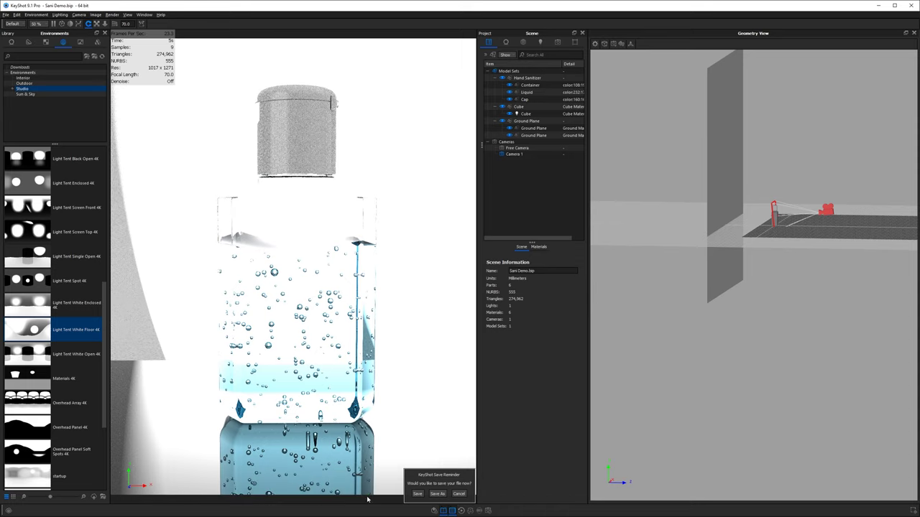
click(417, 495)
drag(765, 300, 783, 130)
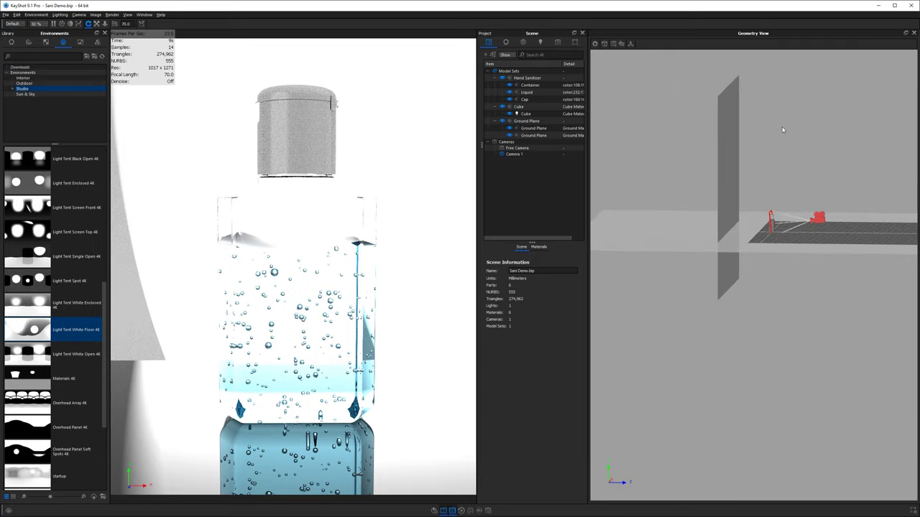
Move the Cube spotlight sideways behind the bottle to an X translation of about -0.494, lining it up with the bottle's centre.
click(527, 115)
click(528, 117)
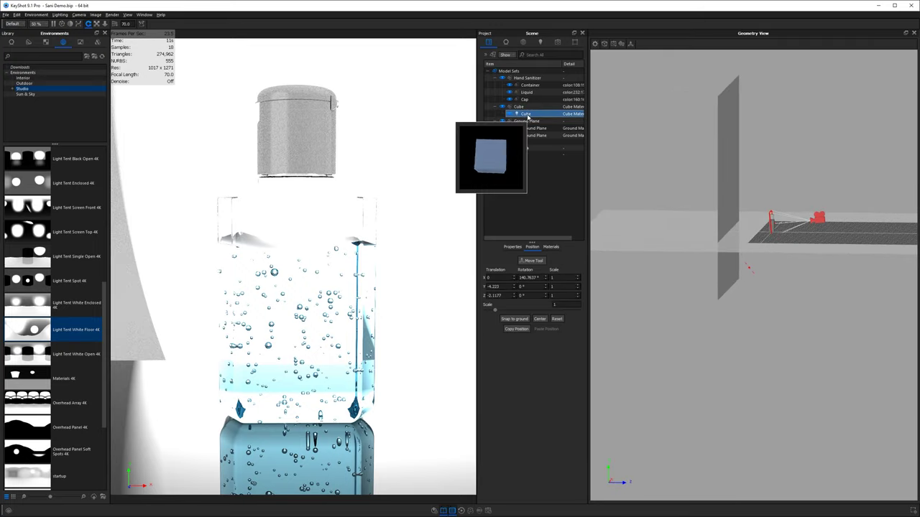
right_click(809, 129)
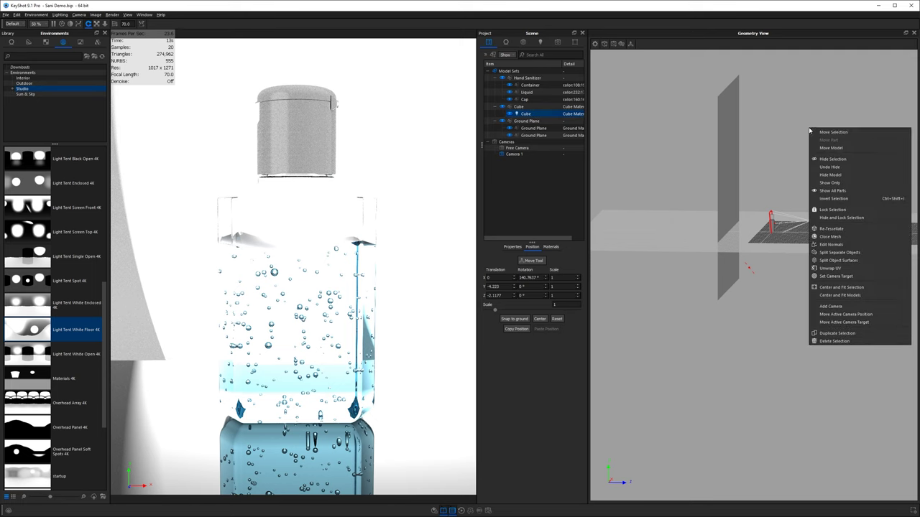
click(832, 131)
drag(832, 131, 684, 282)
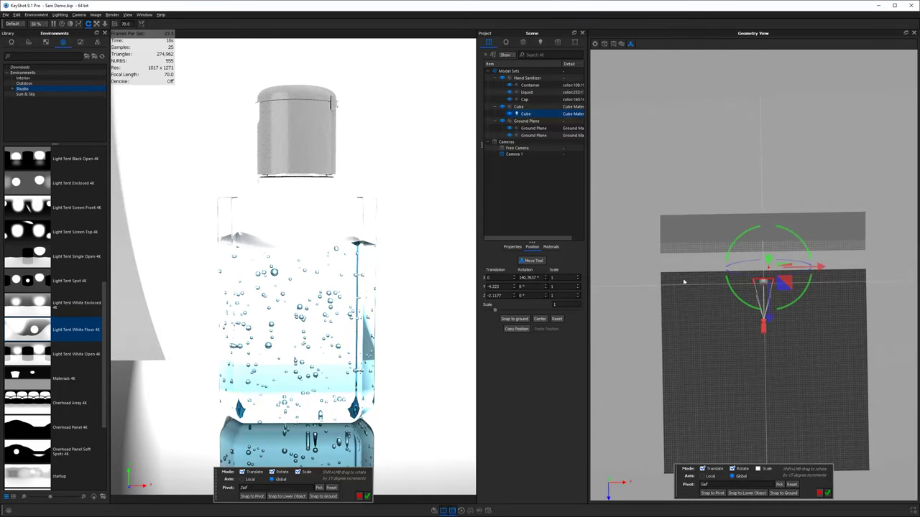
click(614, 46)
click(628, 60)
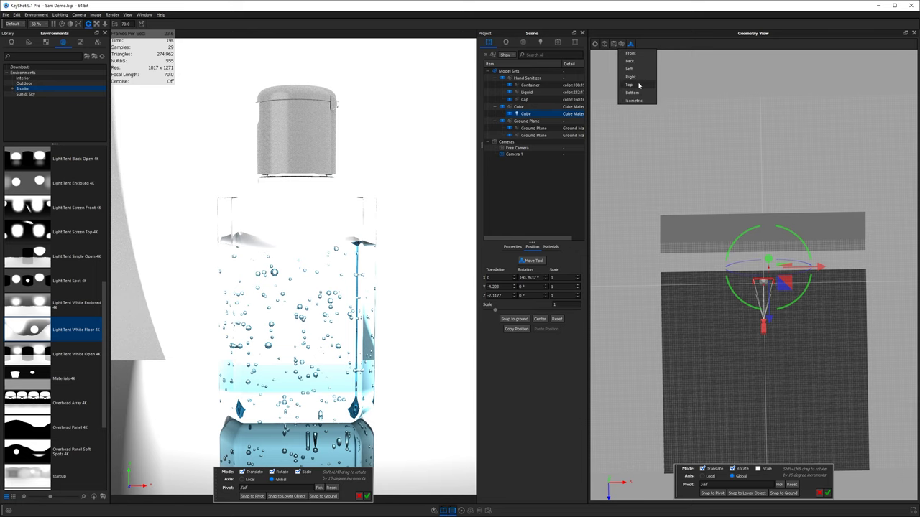
middle_drag(817, 212, 796, 174)
scroll(790, 175, up, 2)
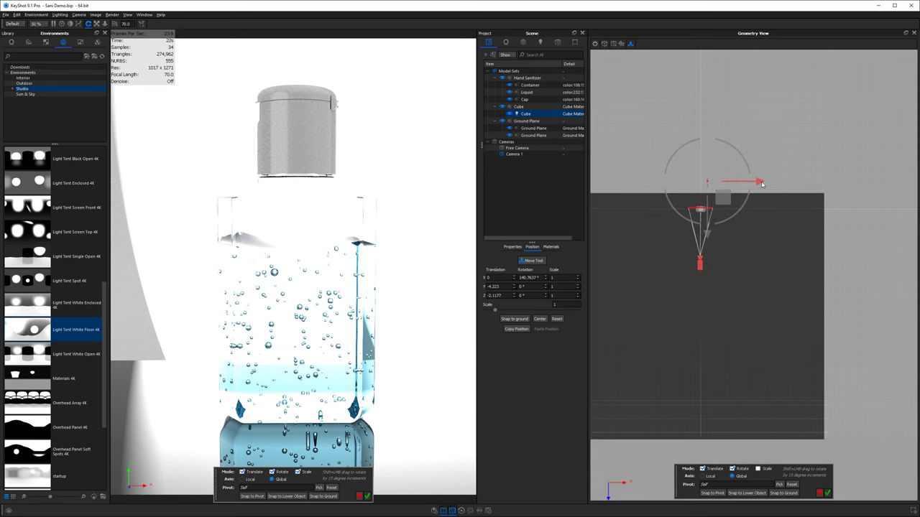
drag(761, 182, 746, 181)
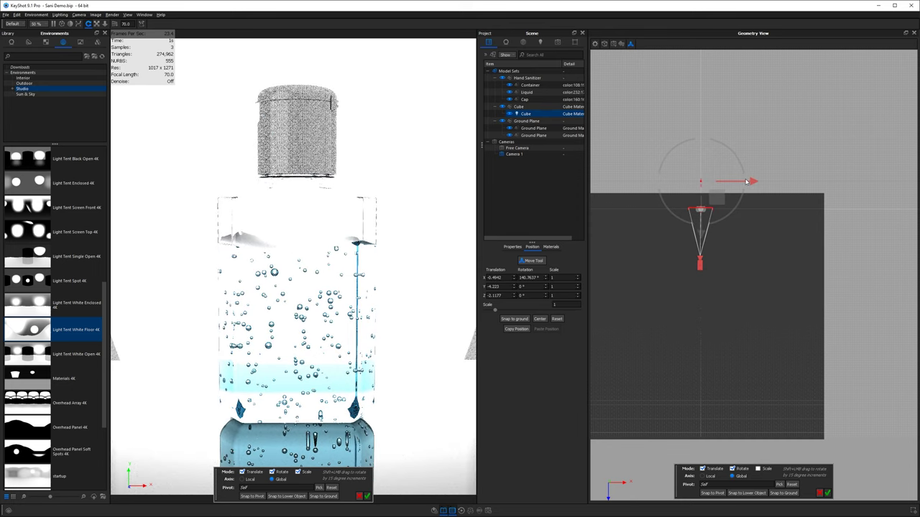
Lower the Cube spotlight well below the ground plane to a Y translation of about -8.89.
drag(784, 265, 784, 63)
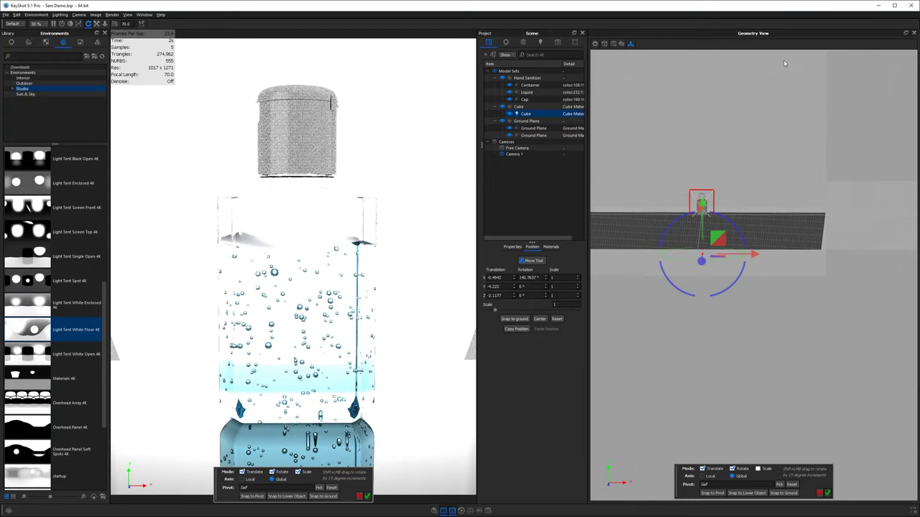
drag(703, 219, 708, 306)
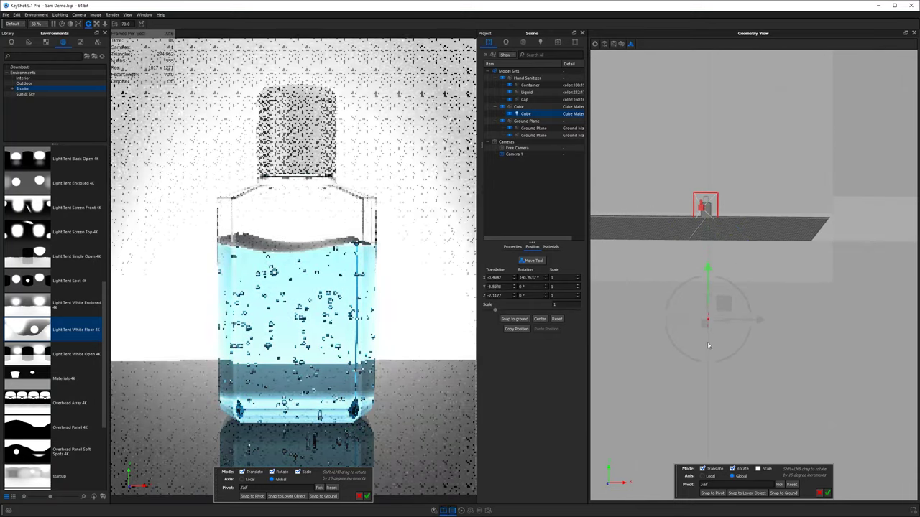
drag(709, 345, 708, 346)
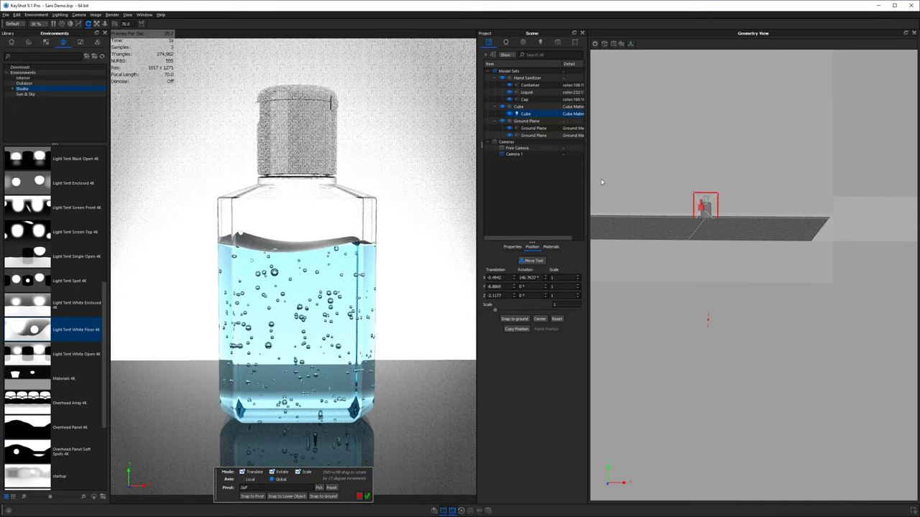
Set the spotlight's power to 1600 lumen with Constant Light Output enabled, and accept the light's new position.
double_click(528, 115)
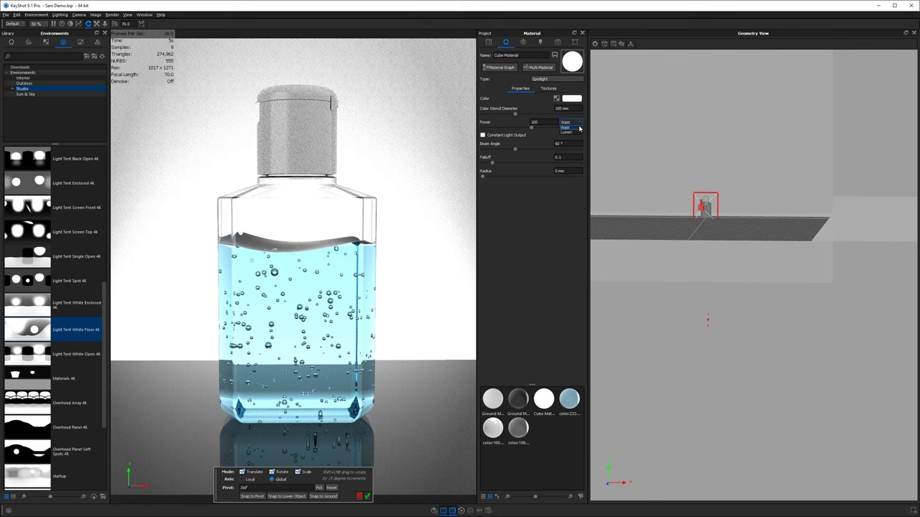
click(575, 134)
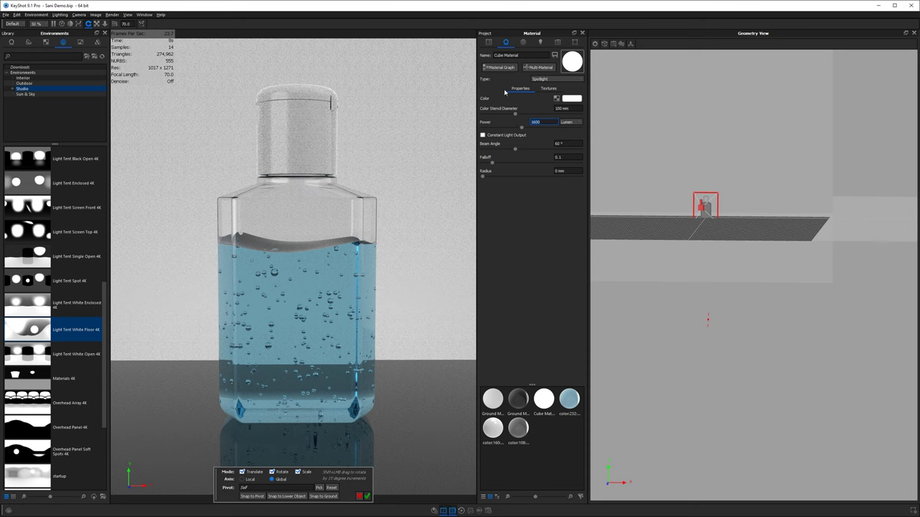
click(482, 135)
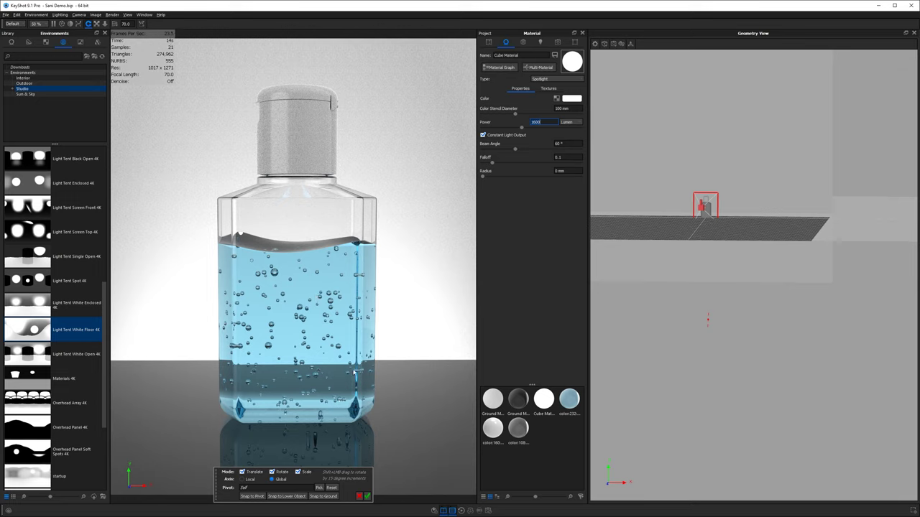
click(367, 497)
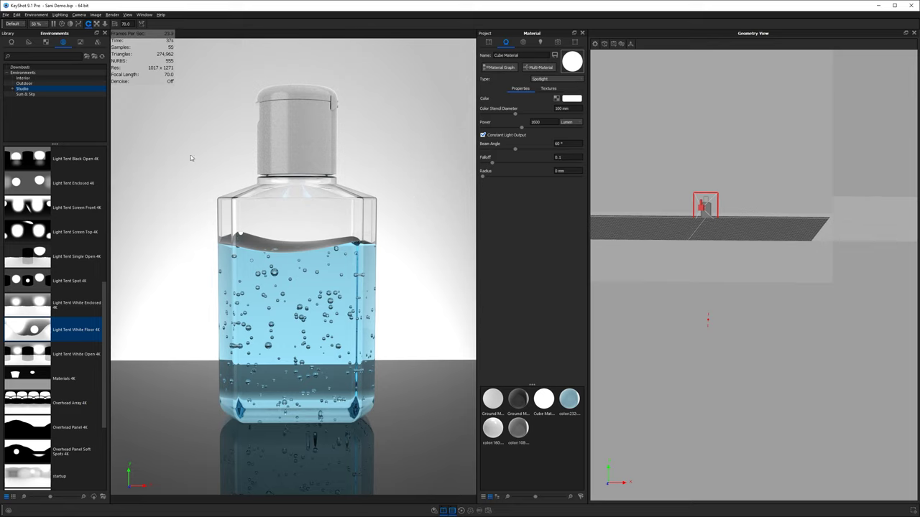
Set the camera's focal length to 100.
double_click(125, 23)
text(100)
key(Return)
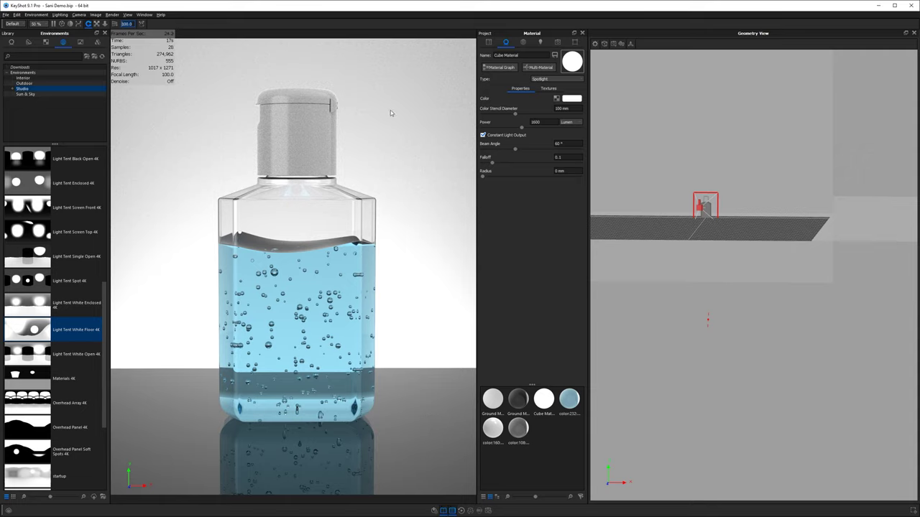
Compare dark and light greys for the backdrop's diffuse material and settle on a dark grey with a 29% value.
double_click(428, 92)
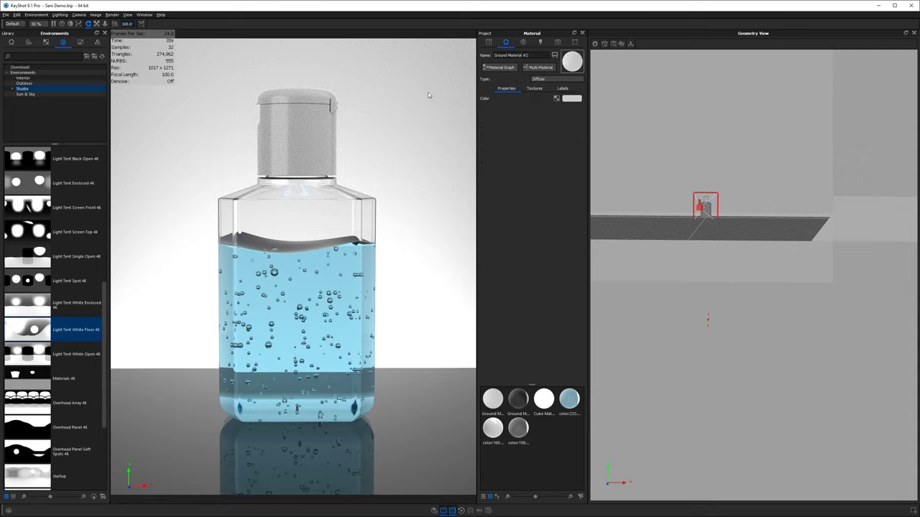
click(569, 99)
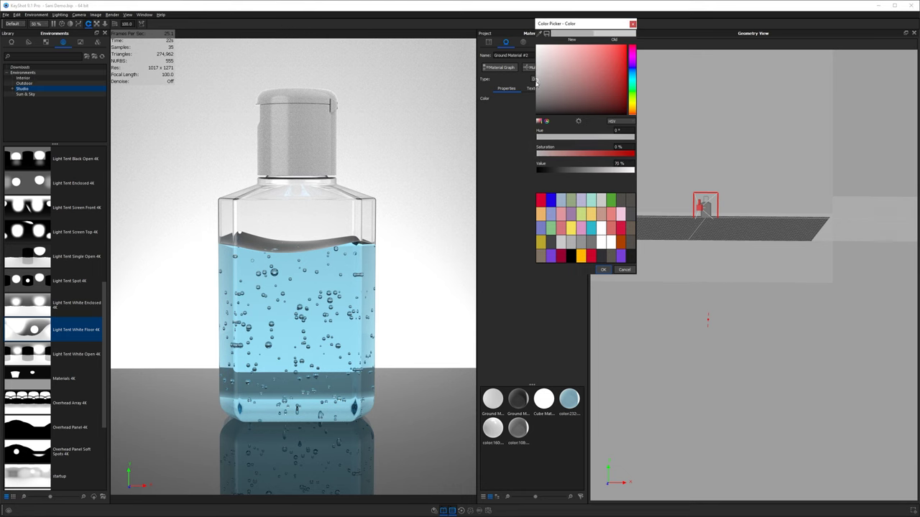
drag(536, 83, 530, 108)
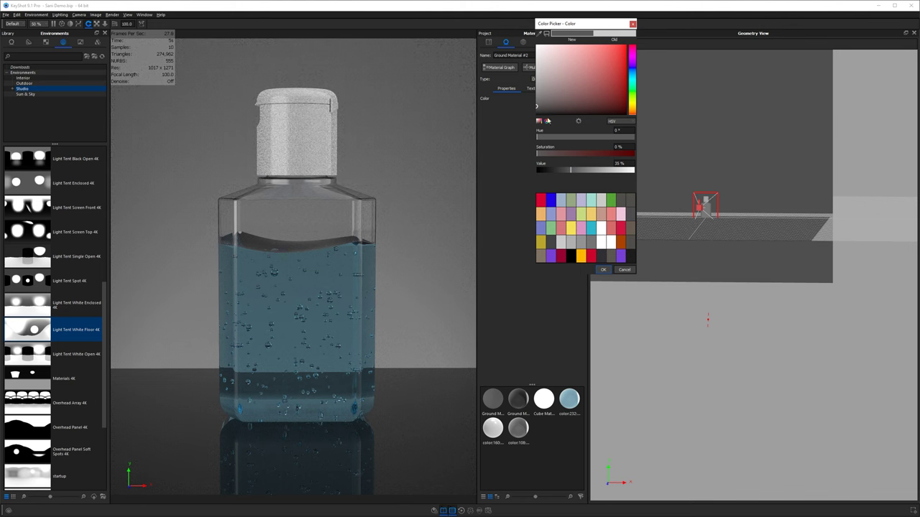
drag(539, 106, 521, 62)
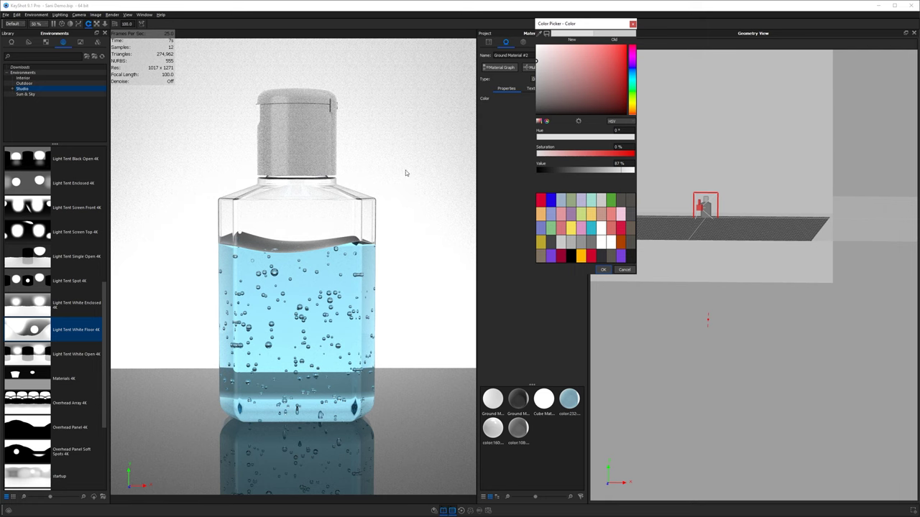
click(598, 270)
click(548, 101)
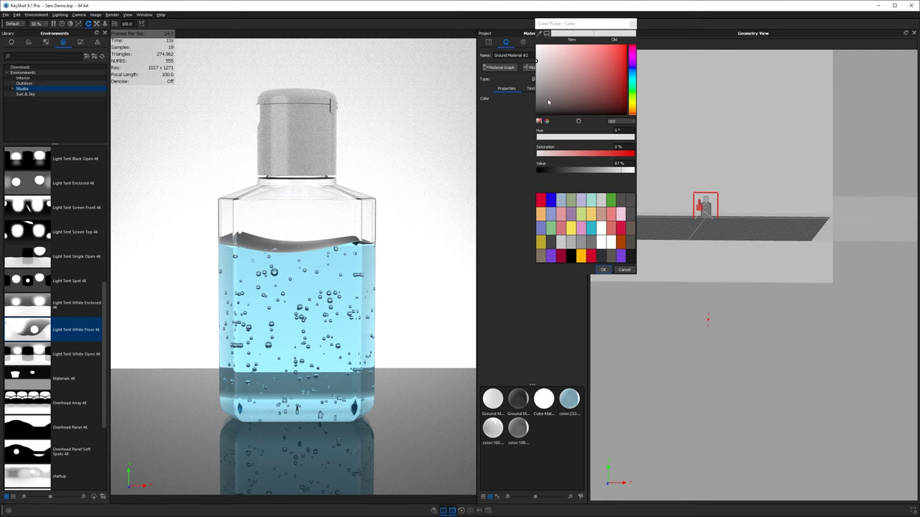
drag(548, 101, 525, 103)
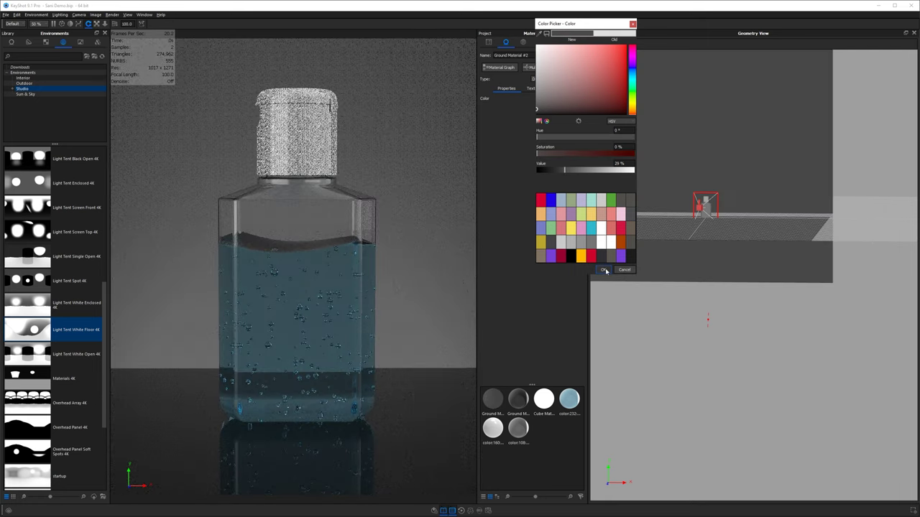
click(602, 269)
Raise the Cube spotlight's power to 15000 lumen after trying 3200 and 10000 lumen.
click(488, 43)
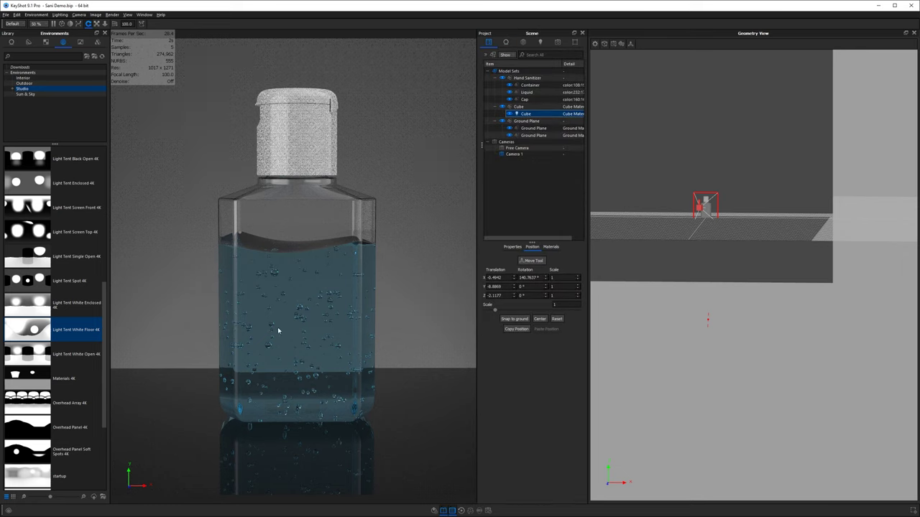
double_click(536, 113)
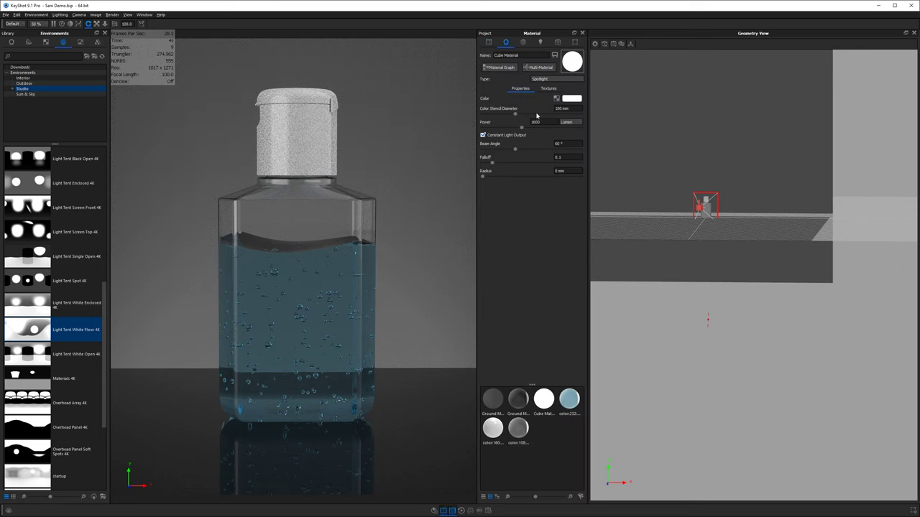
double_click(537, 122)
text(3)
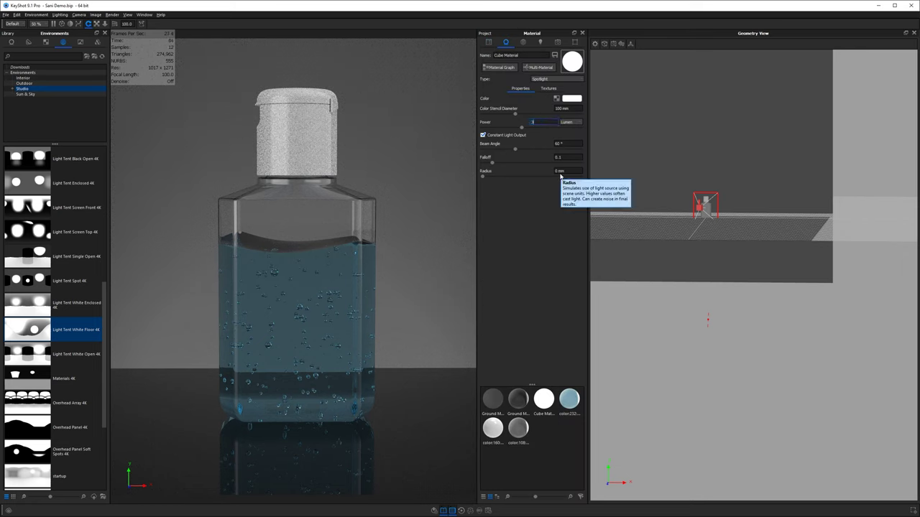
text(200)
key(Return)
text(1)
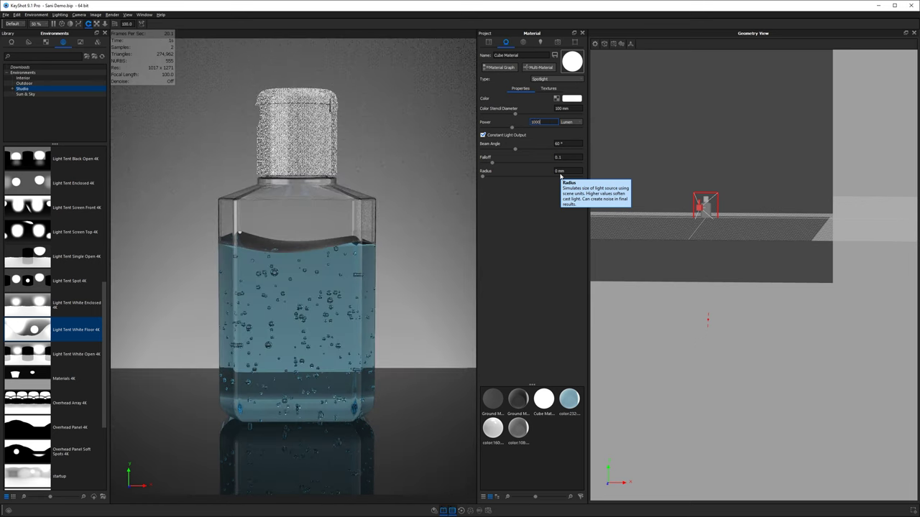
text(0)
key(Return)
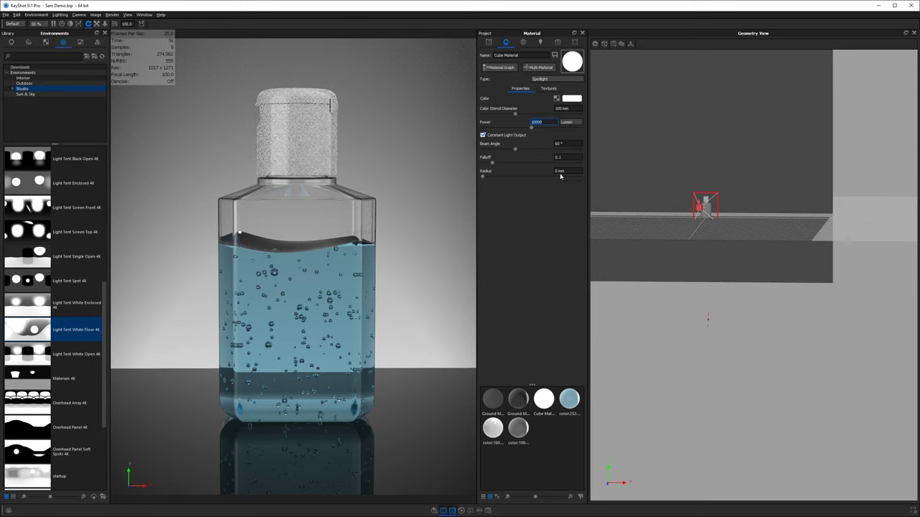
text(1)
key(Return)
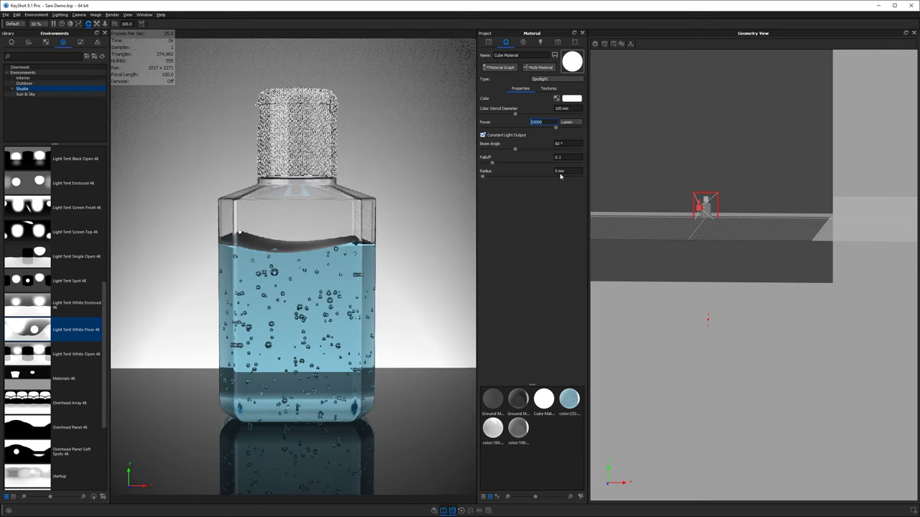
Try warm and cool Kelvin temperatures for the spotlight's color, including about 3962 and 7603.
click(571, 98)
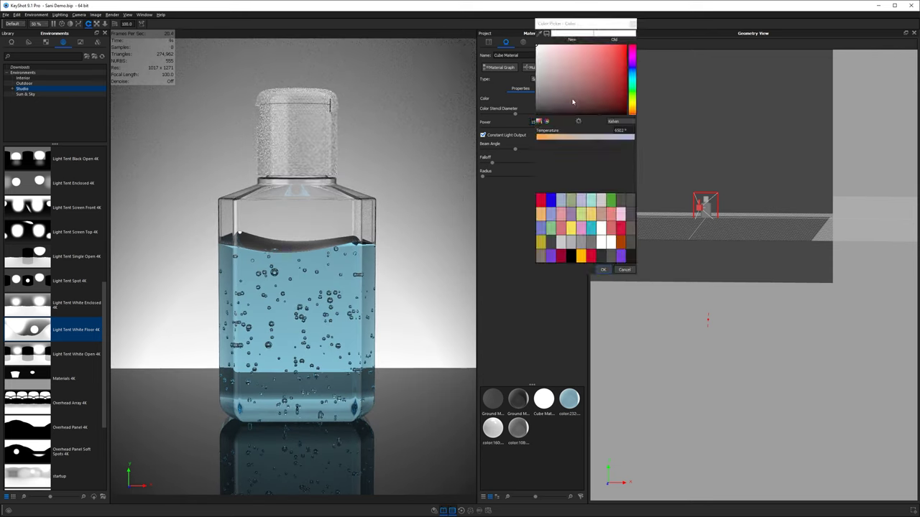
click(561, 138)
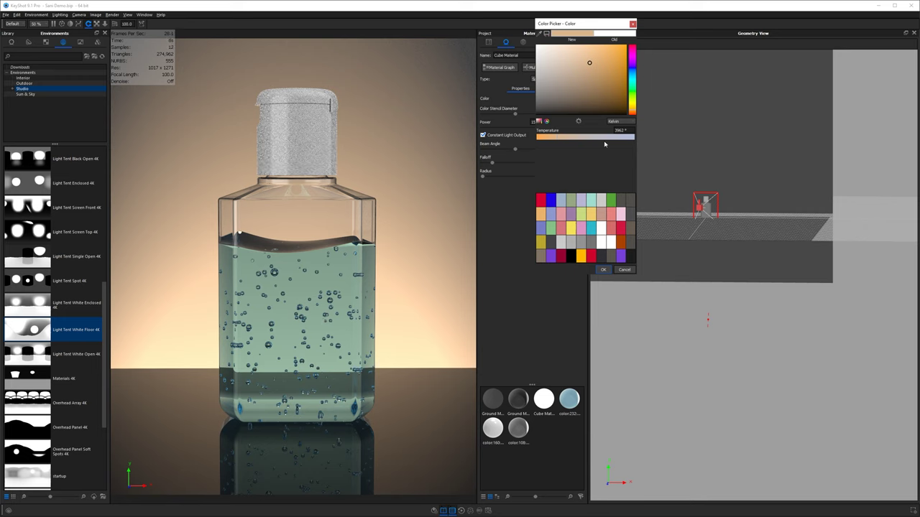
click(549, 139)
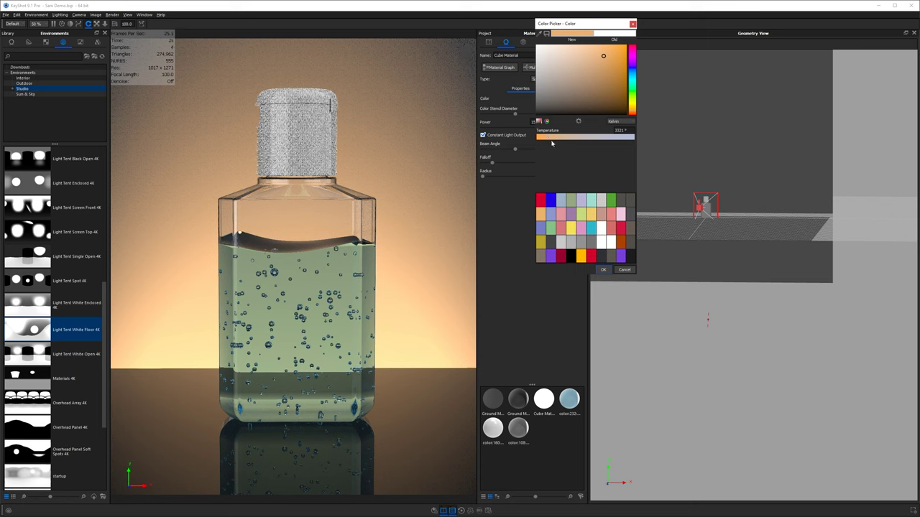
click(594, 141)
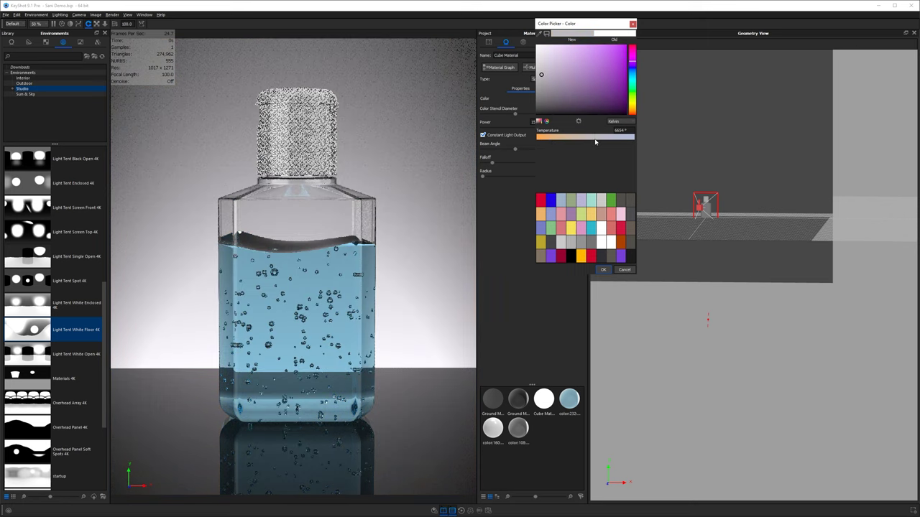
click(616, 139)
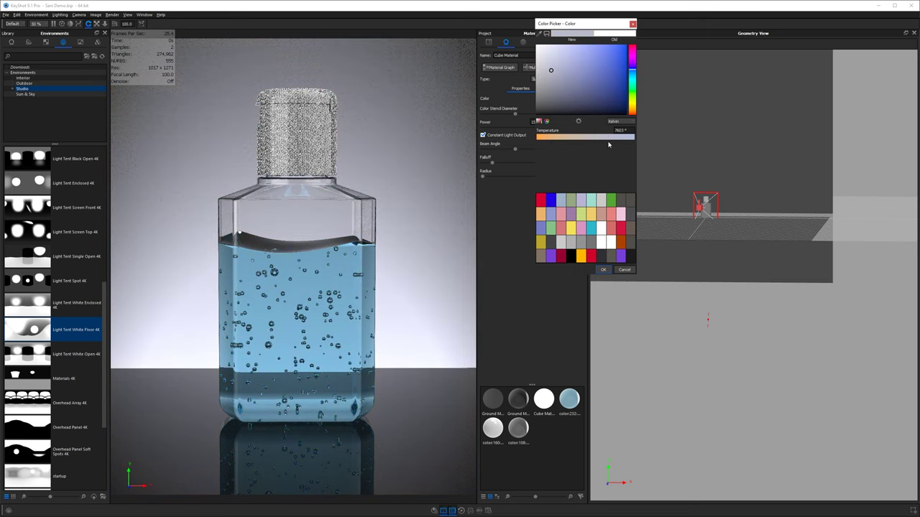
Compare magenta and purple tints for the Cube spotlight's color and apply a saturated pink.
click(632, 58)
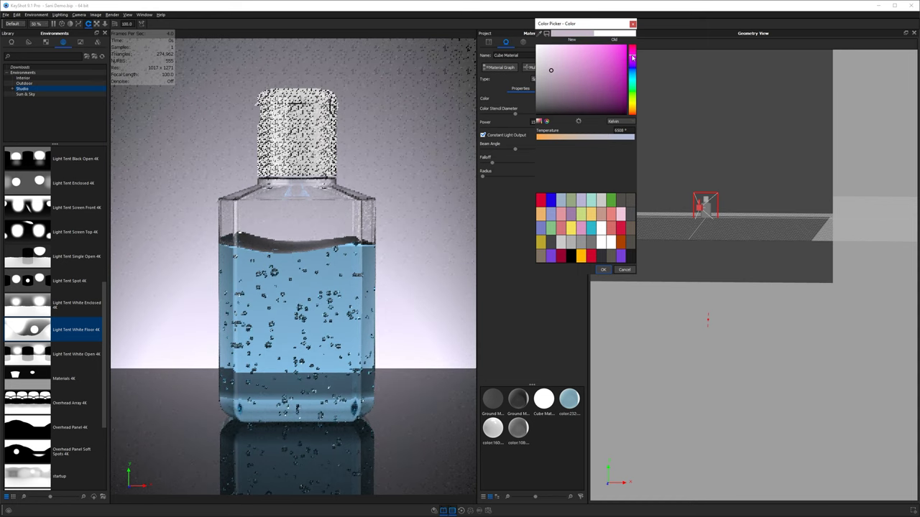
click(601, 139)
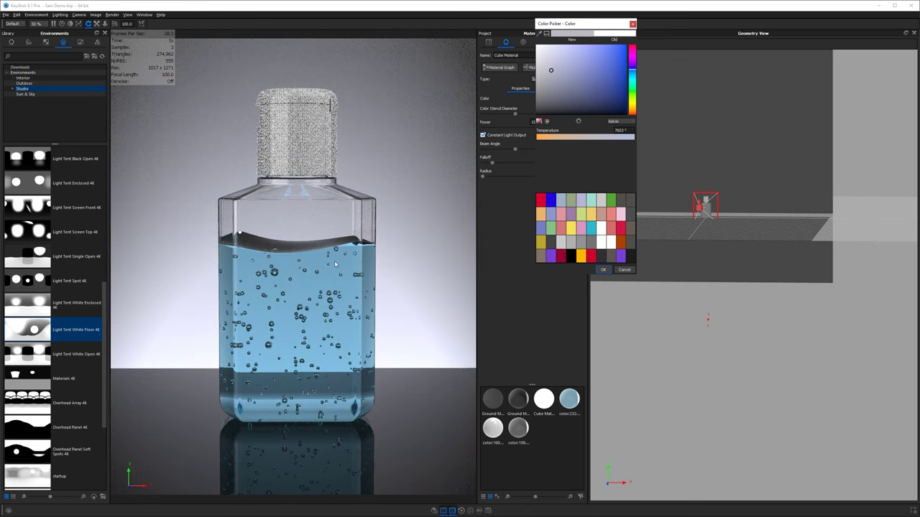
click(633, 54)
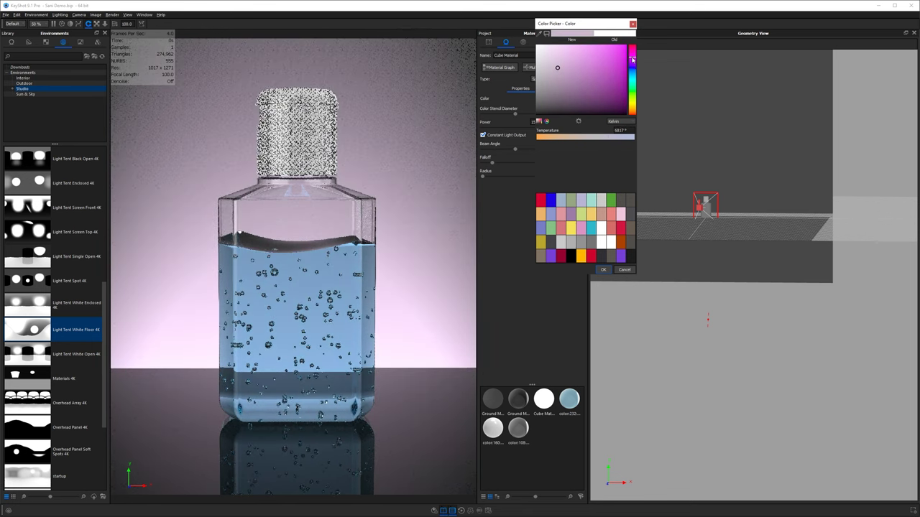
click(602, 56)
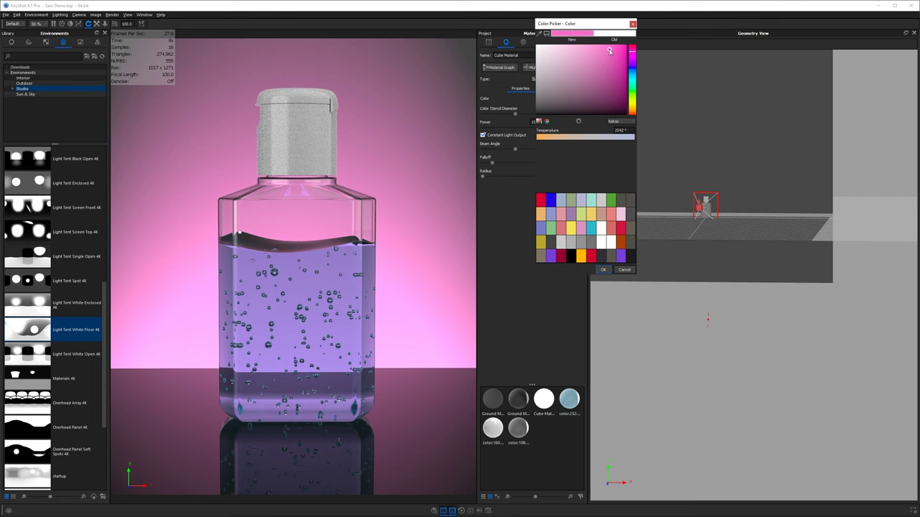
click(613, 50)
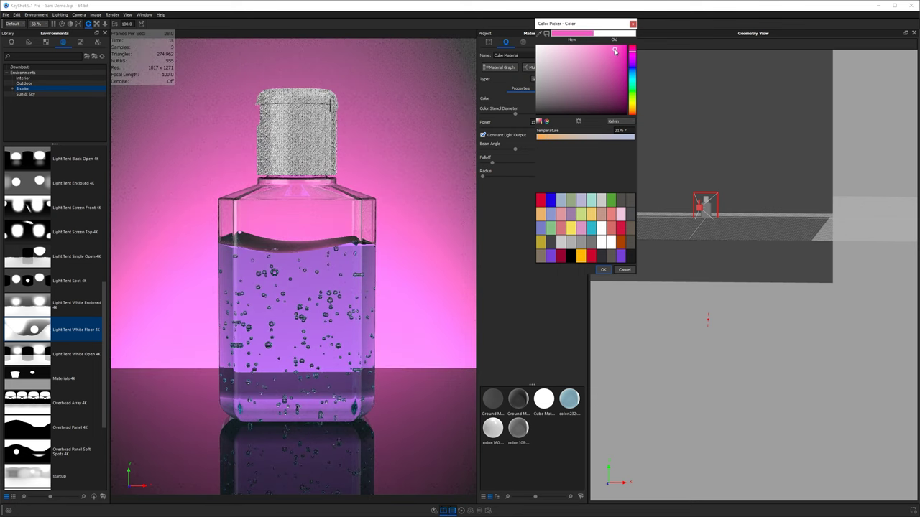
click(603, 270)
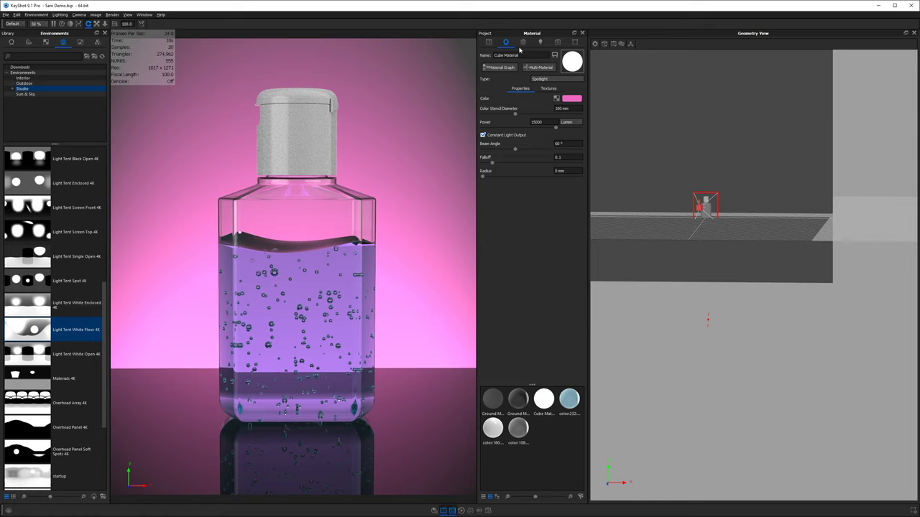
Start moving the active camera's position in the Top geometry view and nudge it sideways to align with the bottle.
drag(743, 285, 748, 319)
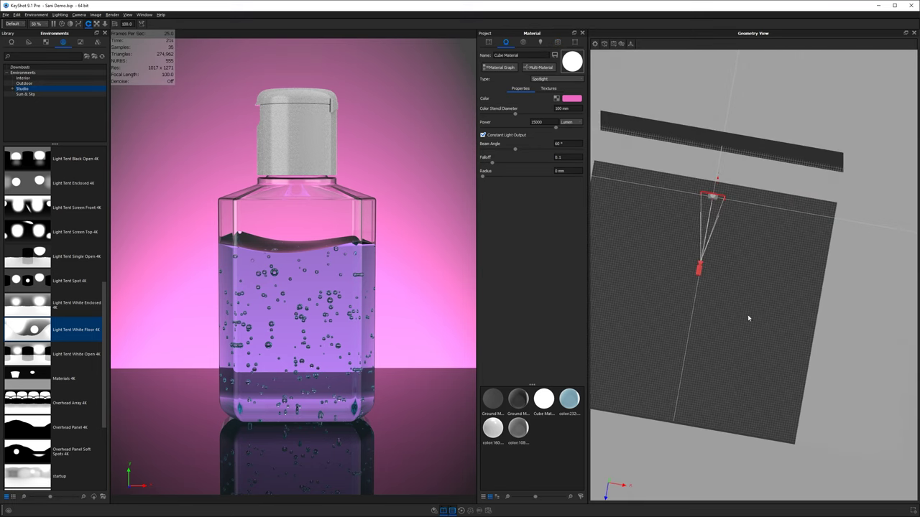
click(629, 45)
click(635, 86)
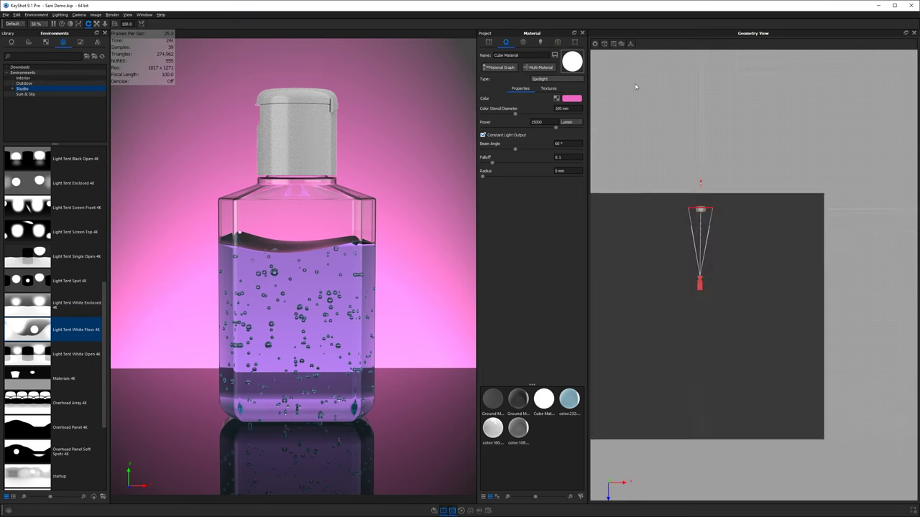
drag(712, 314, 692, 319)
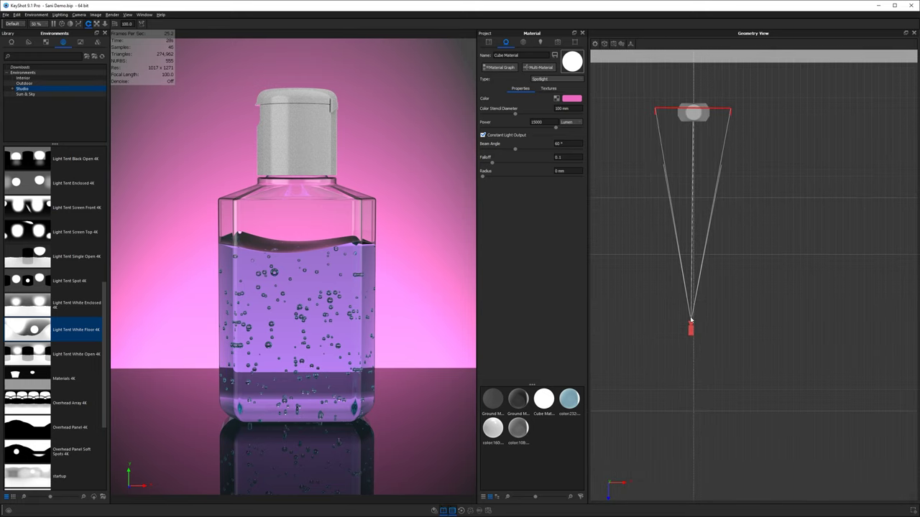
right_click(691, 329)
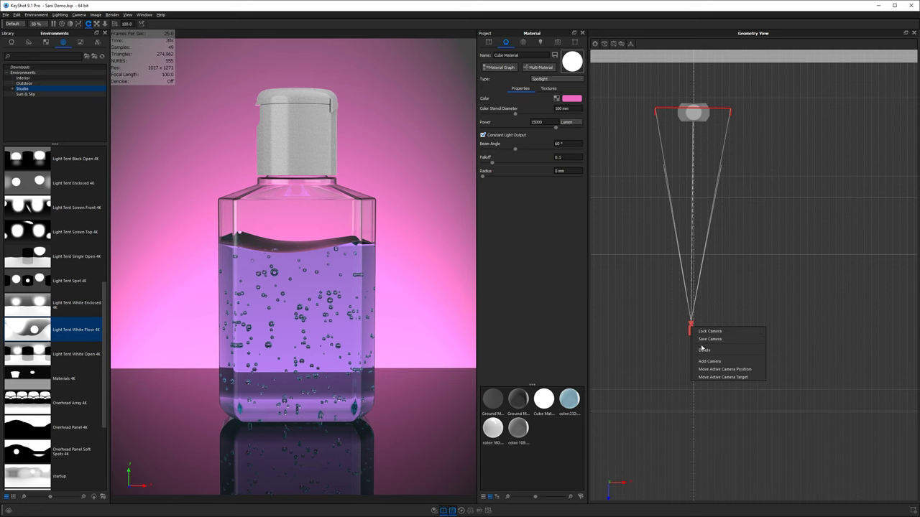
click(705, 369)
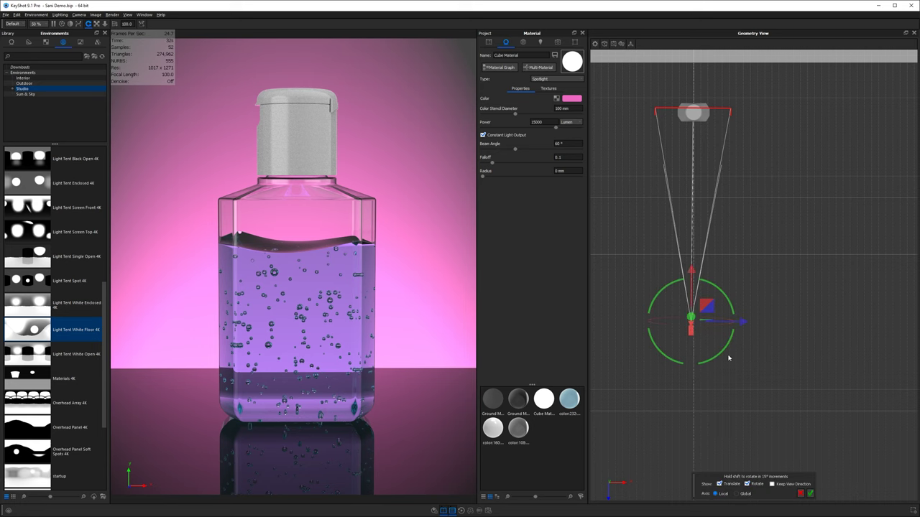
drag(743, 323, 748, 324)
Lower the active camera to look level at the bottle, fine-tuning its height from the Right geometry view.
drag(784, 370, 829, 238)
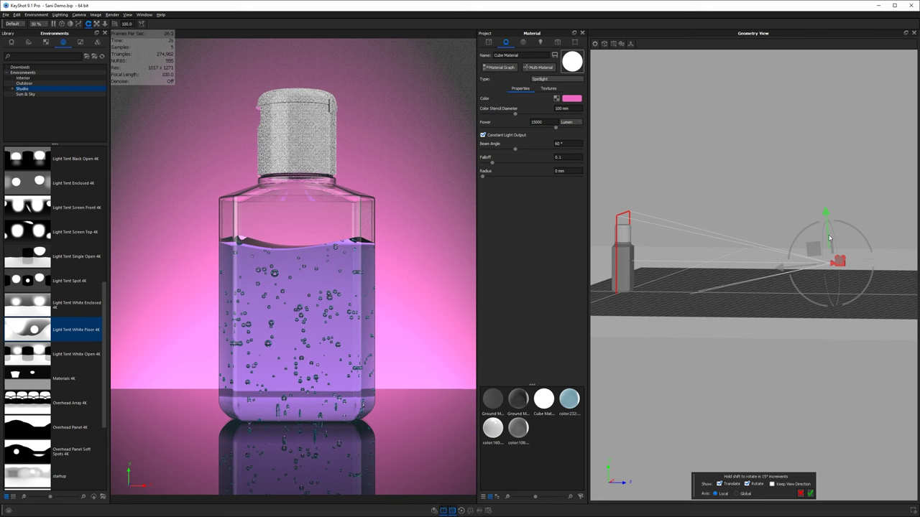
drag(828, 238, 833, 245)
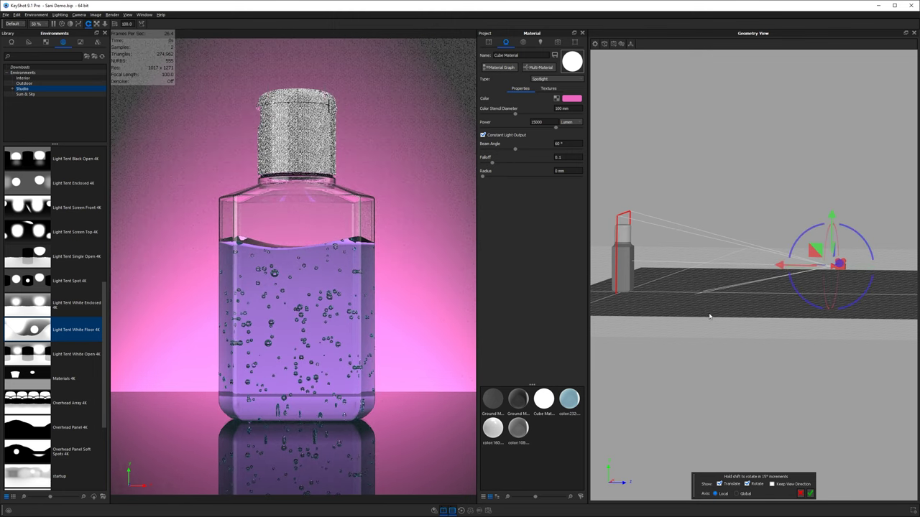
drag(680, 335, 707, 316)
click(630, 44)
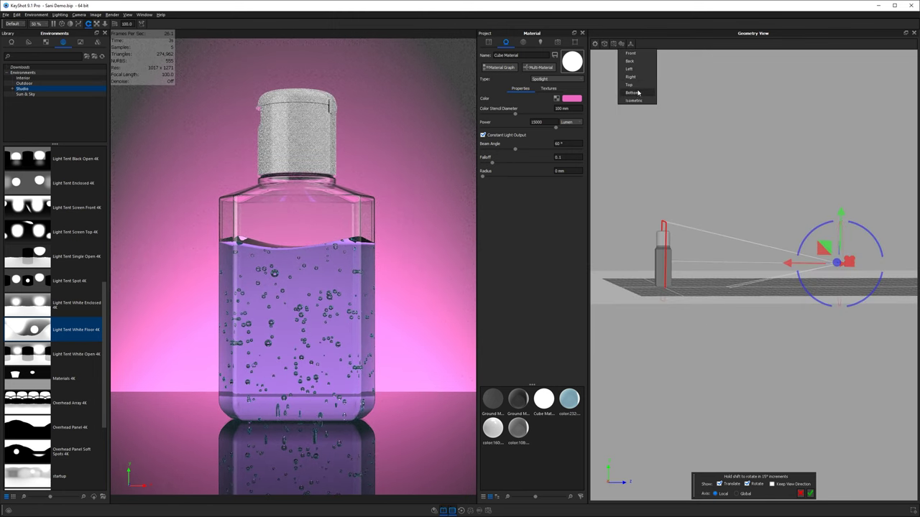
click(635, 77)
mouse_move(672, 207)
mouse_down()
mouse_move(673, 222)
mouse_move(673, 208)
mouse_up()
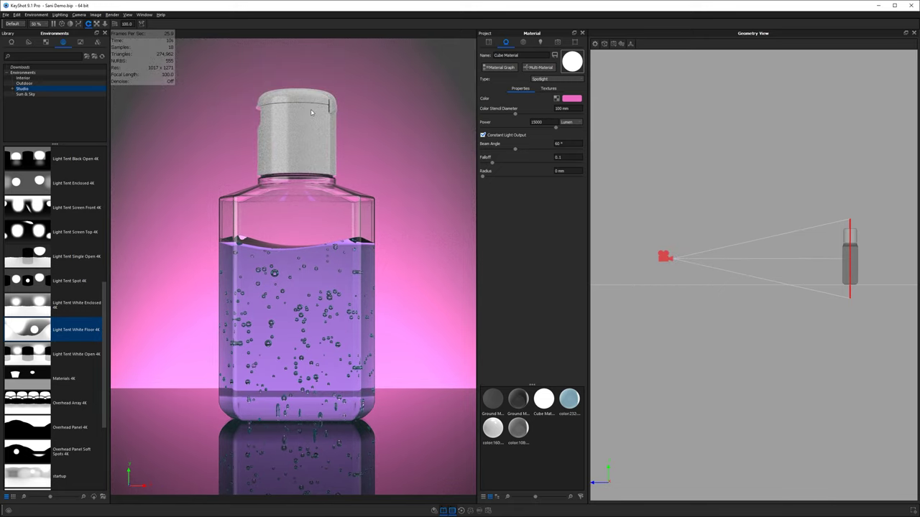
Brighten the diffuse color of the bottle cap's plastic material to near white.
double_click(297, 134)
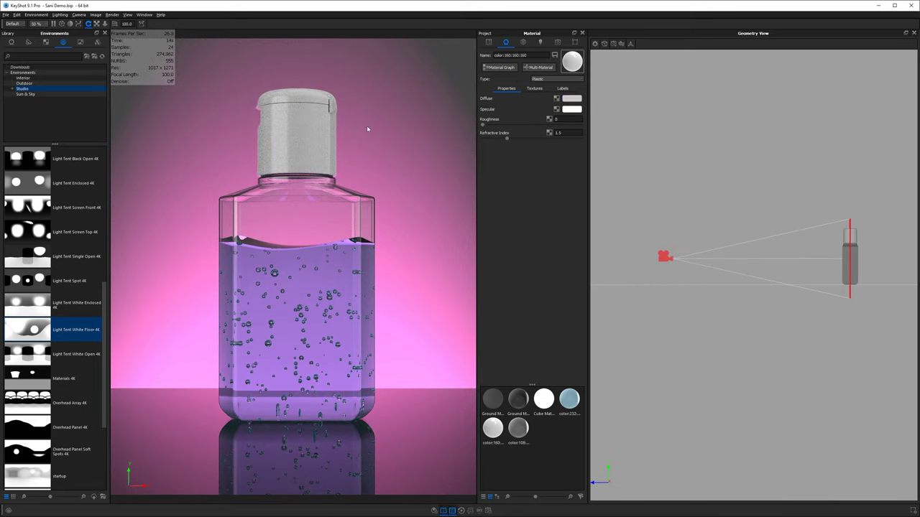
click(578, 99)
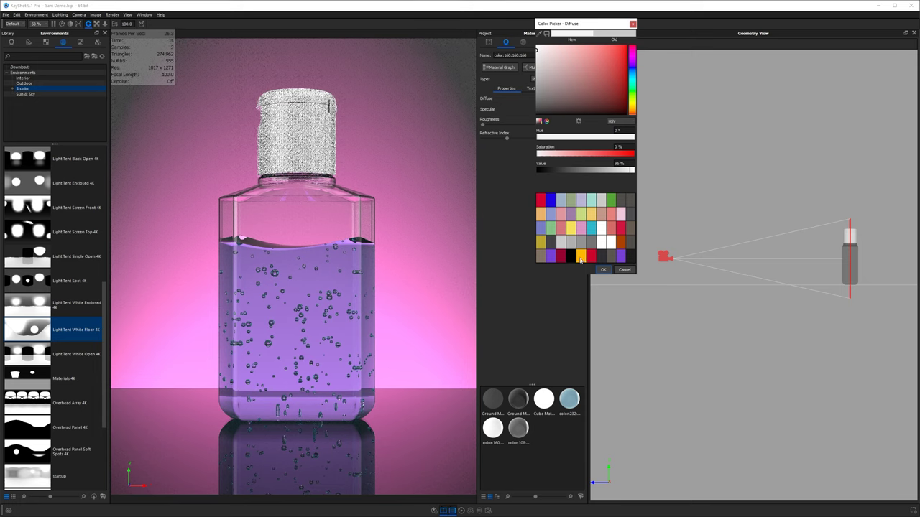
click(604, 270)
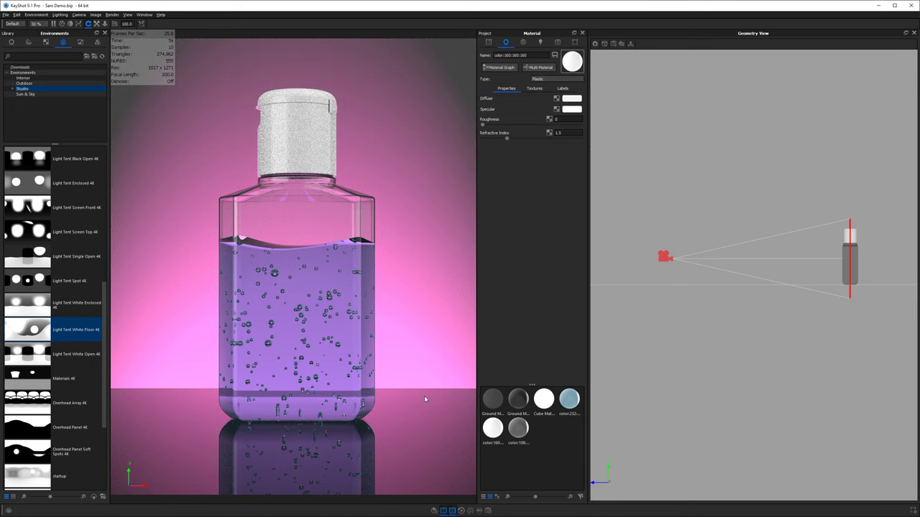
Adjust the Ground Material's specular color and settle on pure white with a 100% value.
double_click(424, 396)
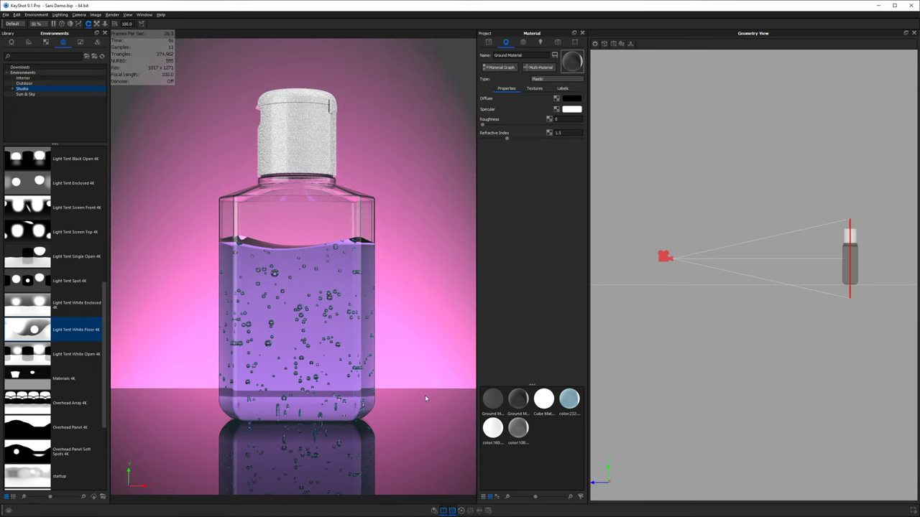
click(571, 109)
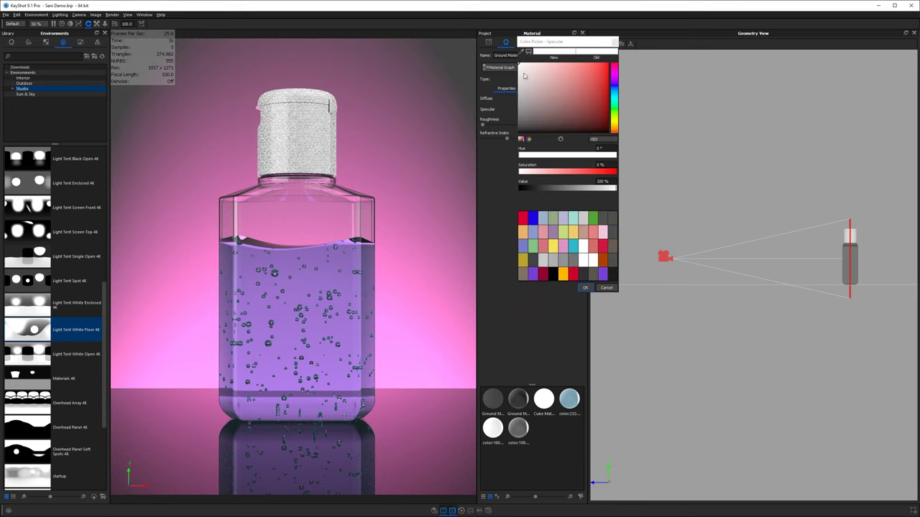
mouse_move(524, 75)
mouse_down()
mouse_move(508, 124)
mouse_move(514, 59)
mouse_up()
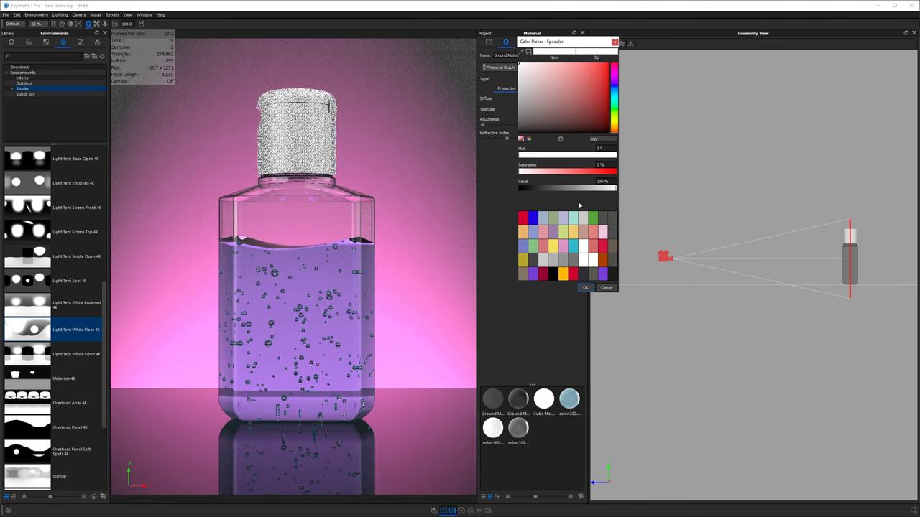
click(585, 288)
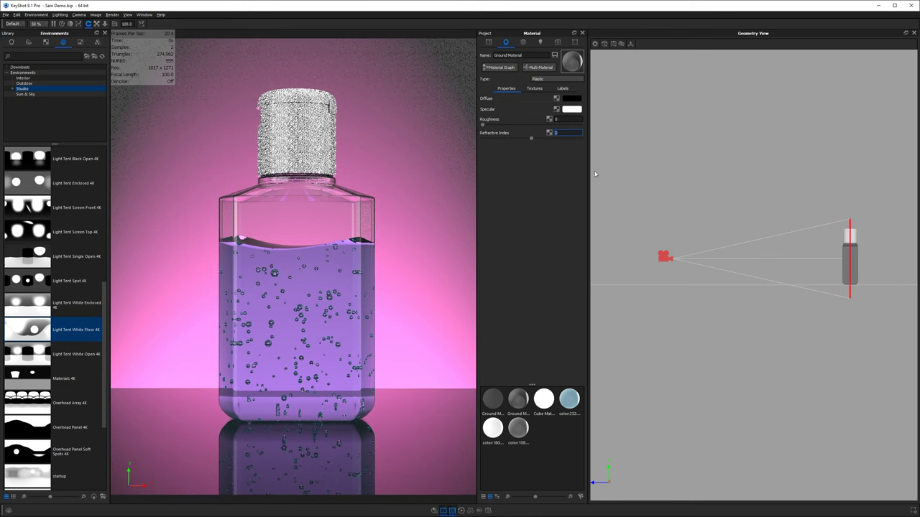
Try refractive indices of 2 and 5 on the Ground Material and return it to 1.5.
text(5)
key(Return)
text(1.5)
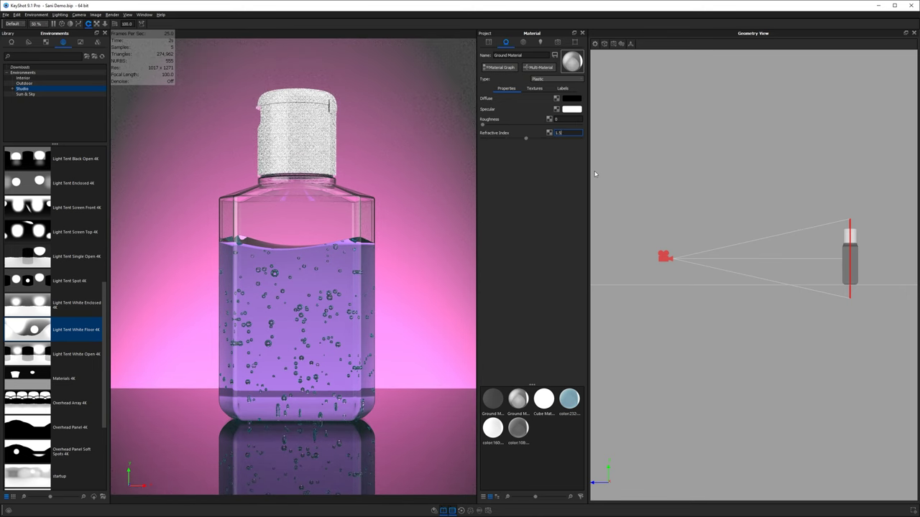
key(Return)
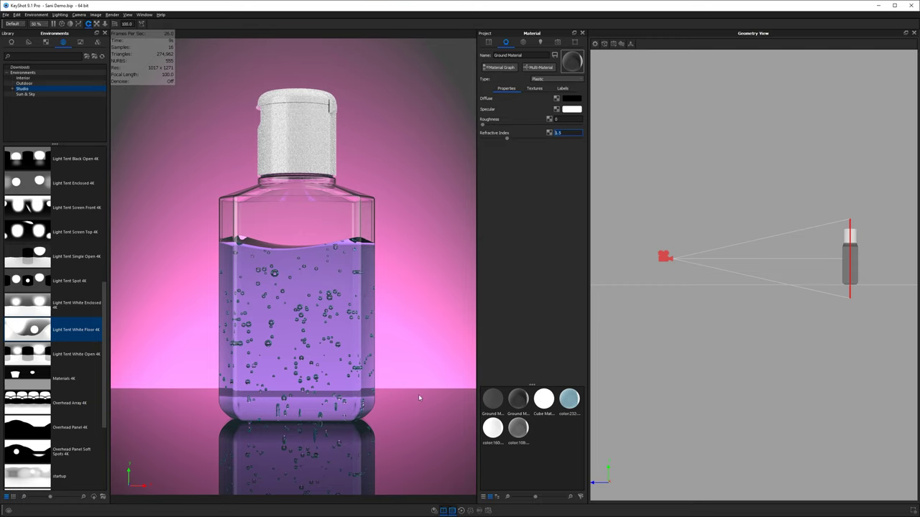
Save the current view to Camera 1 and switch to the Free Camera.
drag(760, 290, 644, 370)
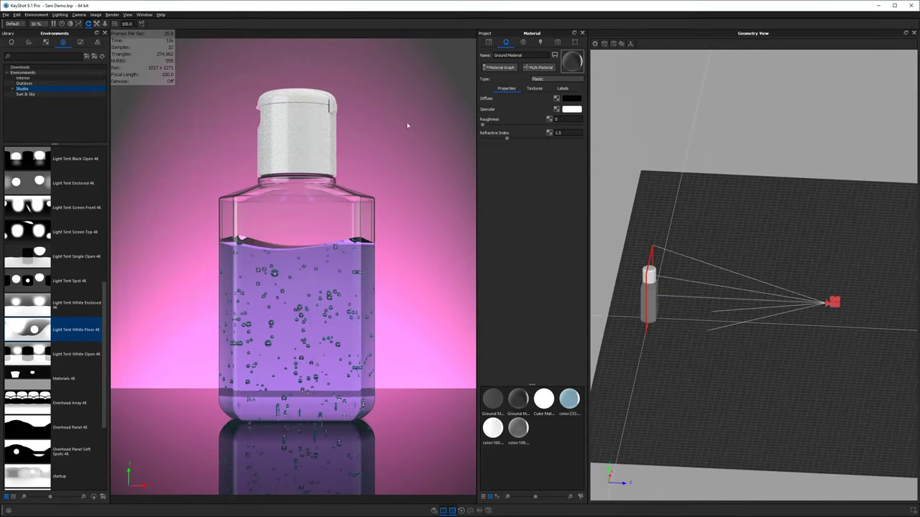
click(558, 42)
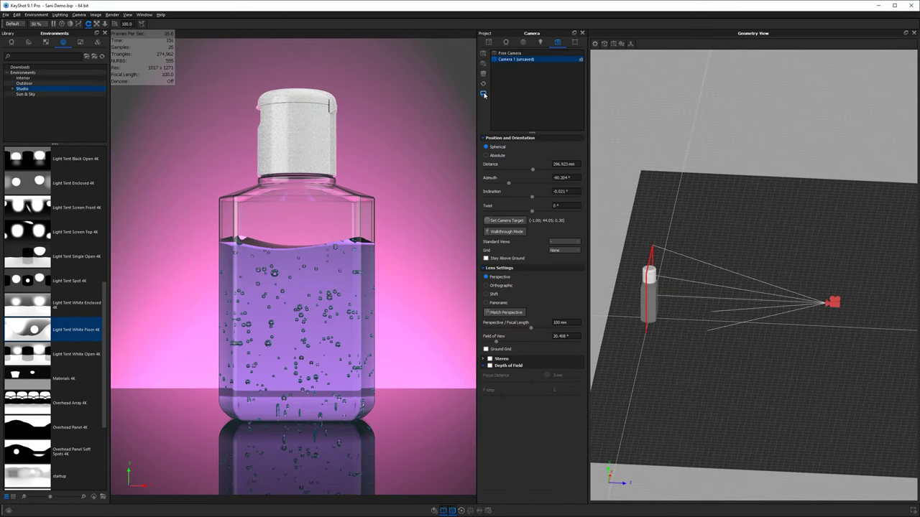
click(484, 95)
click(521, 52)
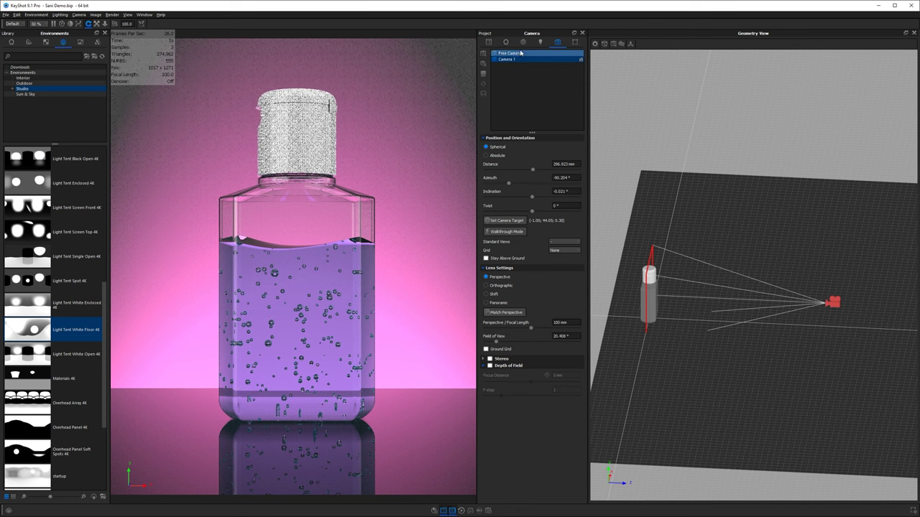
Add a Color Gradient texture to the Ground Material's opacity channel.
scroll(416, 288, down, 10)
drag(369, 320, 494, 346)
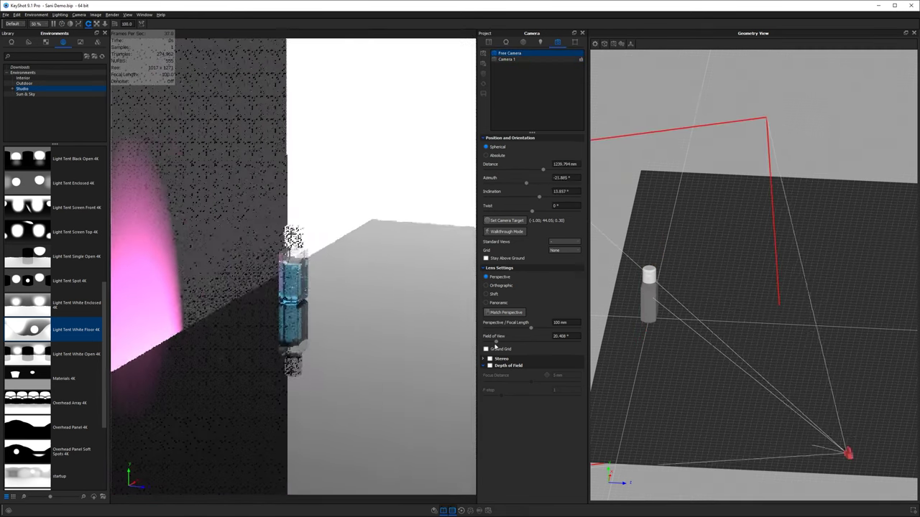
scroll(337, 347, down, 5)
drag(337, 347, 365, 370)
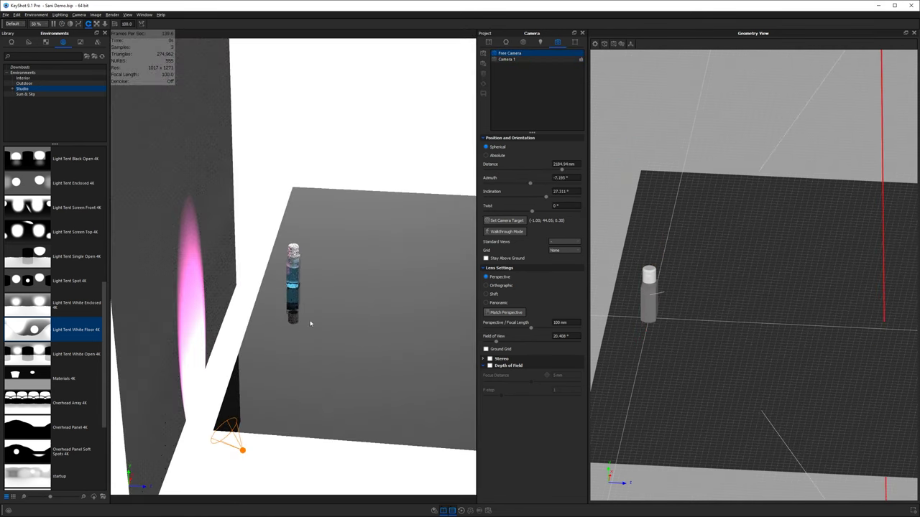
double_click(368, 282)
click(534, 87)
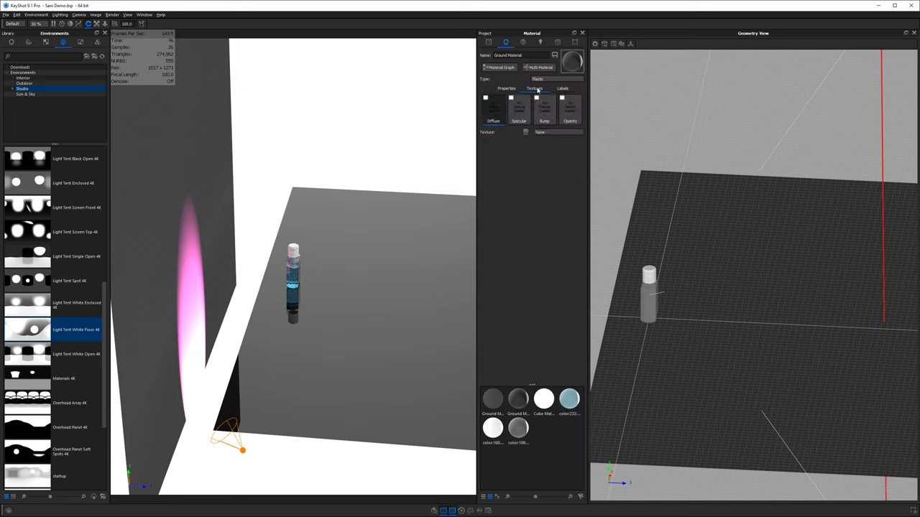
right_click(569, 116)
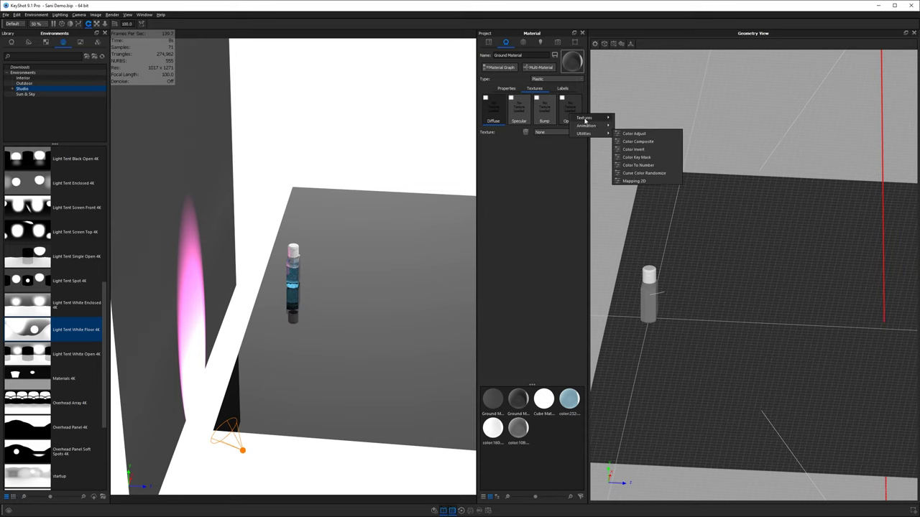
mouse_move(586, 118)
click(646, 205)
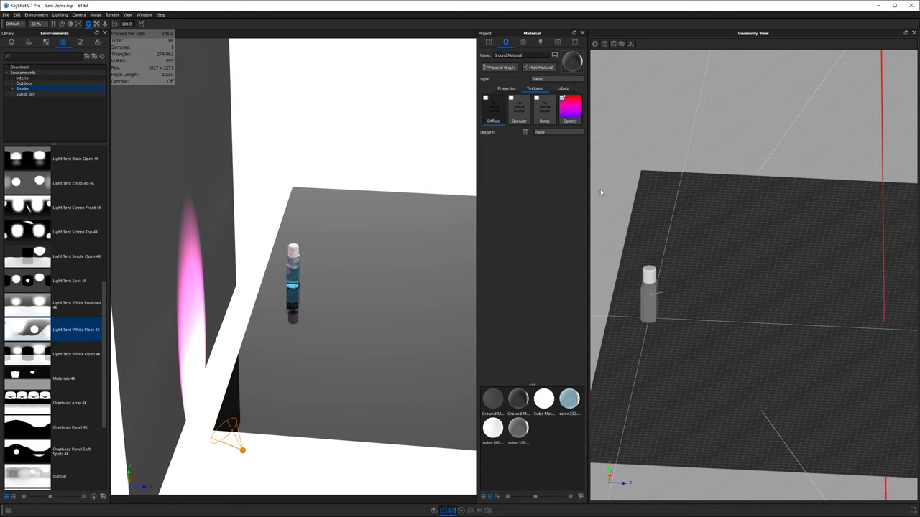
Rotate the Ground Material's opacity gradient texture 90° so it fades from front to back across the ground plane.
drag(417, 249, 295, 343)
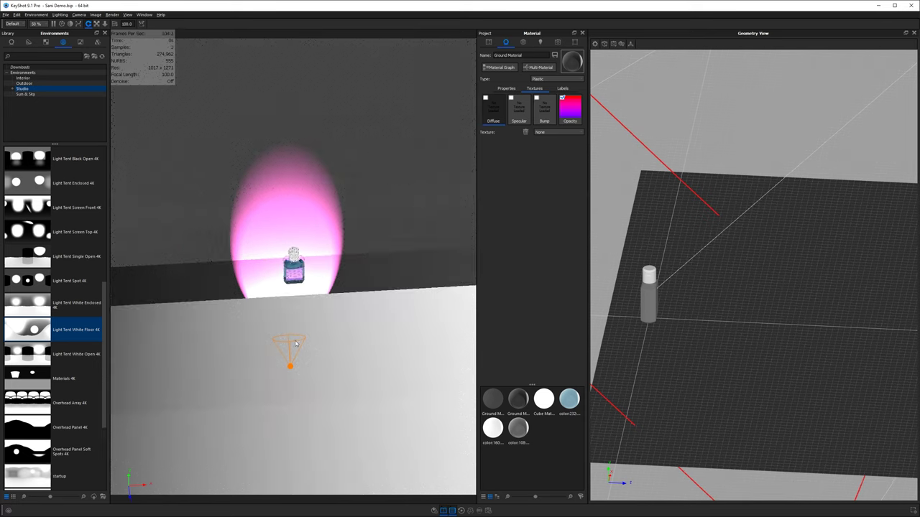
scroll(296, 342, down, 4)
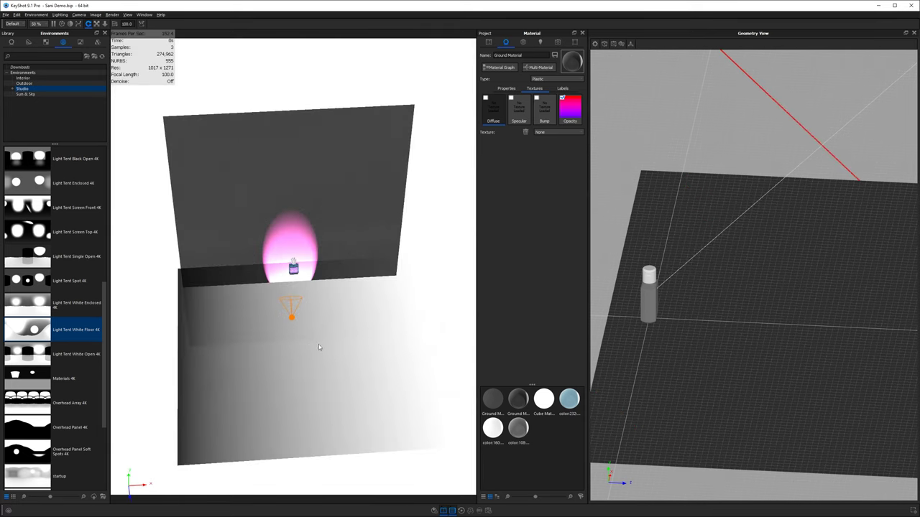
click(570, 108)
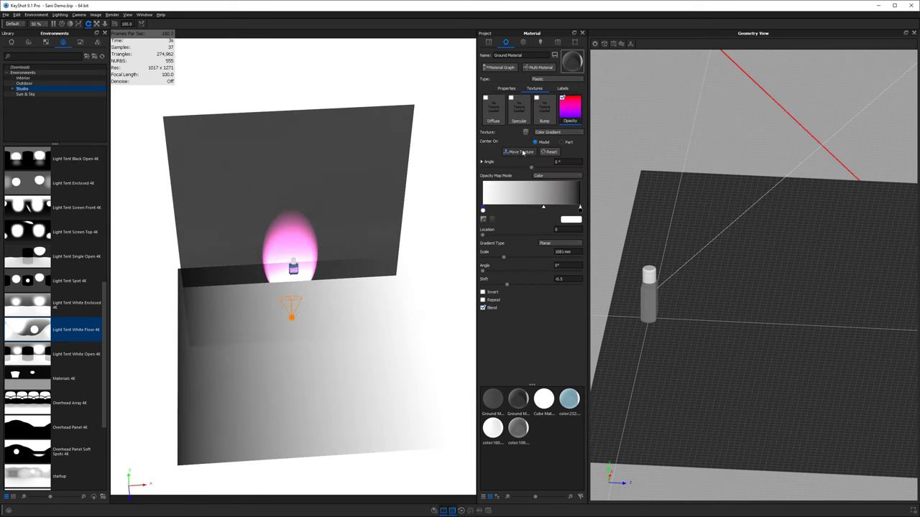
click(521, 152)
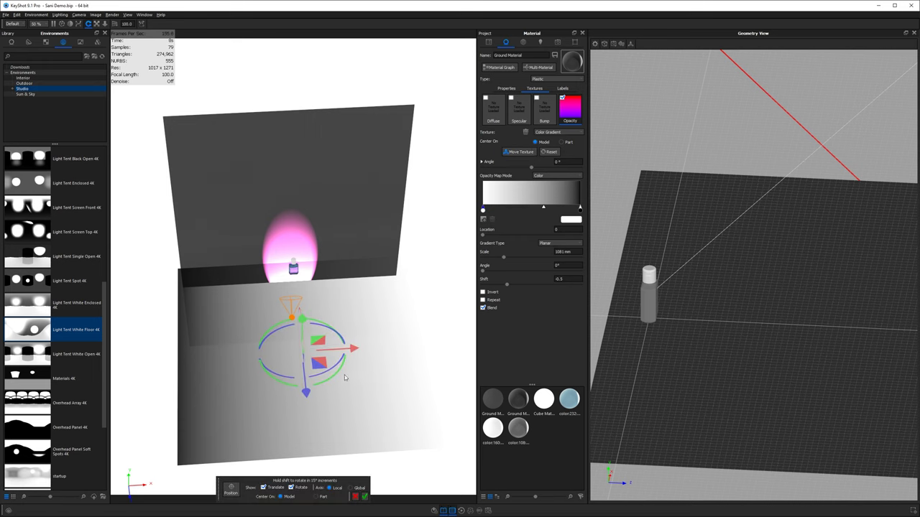
mouse_move(344, 377)
mouse_down()
mouse_move(332, 400)
mouse_move(306, 411)
mouse_move(268, 400)
mouse_up()
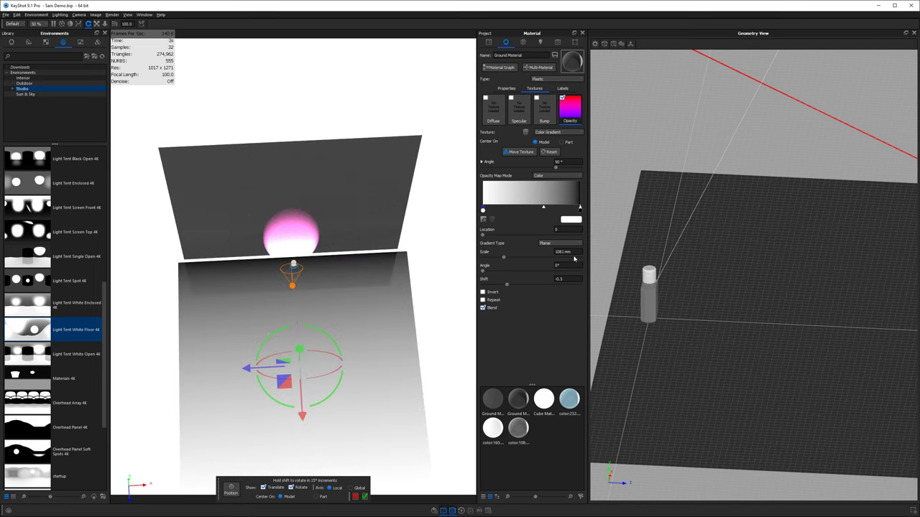
Set the opacity gradient's scale to 10 mm.
click(562, 252)
key(Return)
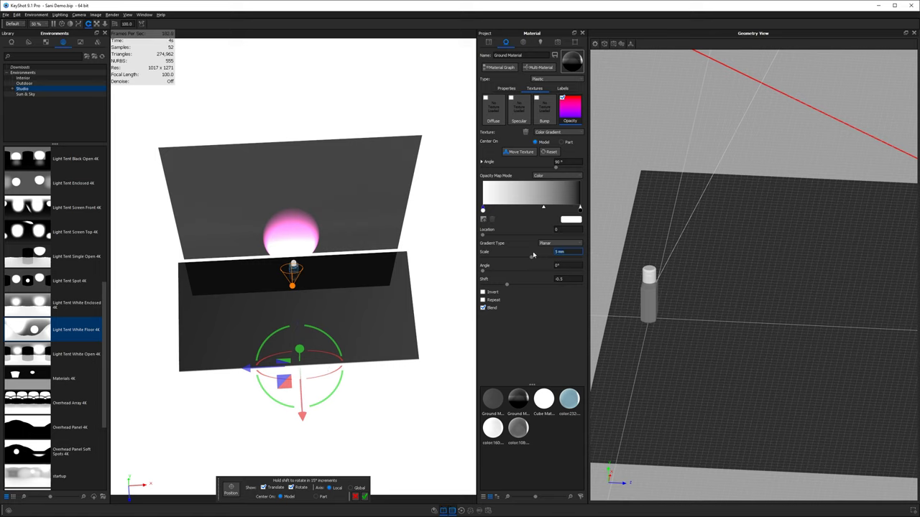
text(10)
key(Return)
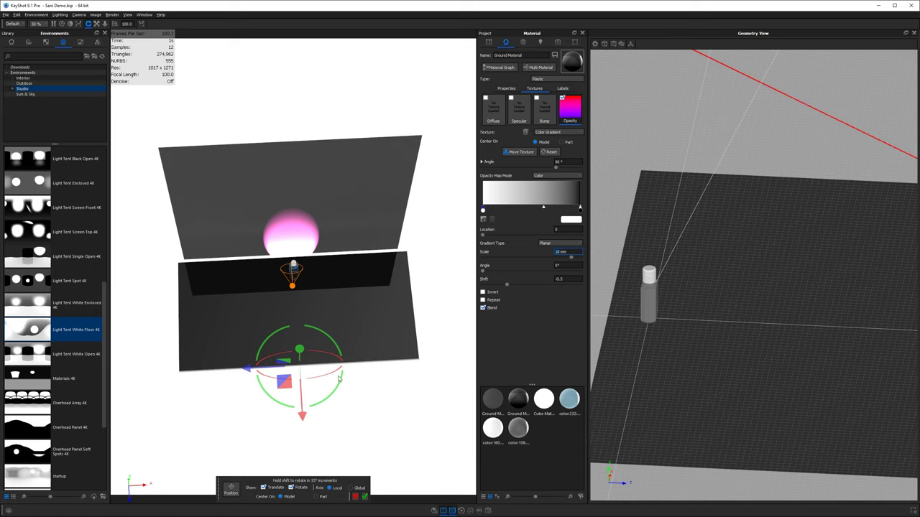
Move the opacity gradient across the ground plane to its back edge behind the bottle and confirm the placement.
drag(304, 413, 306, 292)
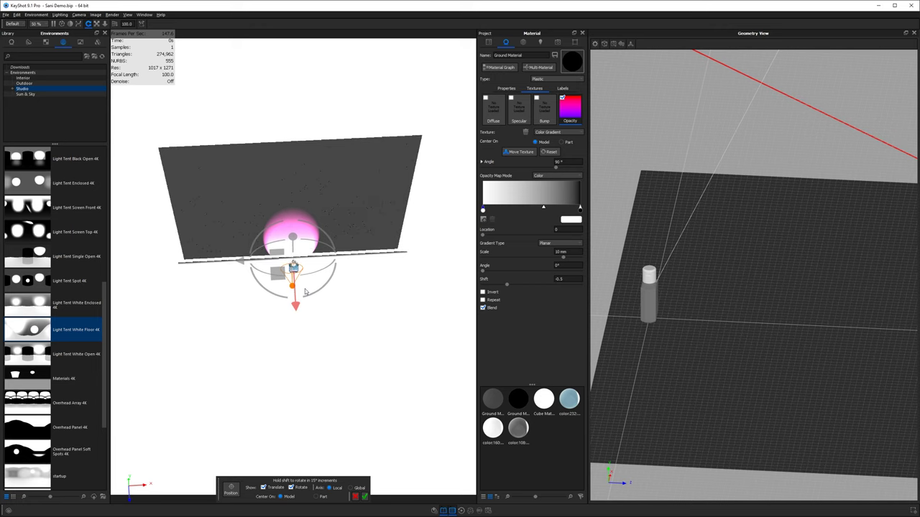
drag(244, 330, 334, 312)
scroll(333, 312, up, 6)
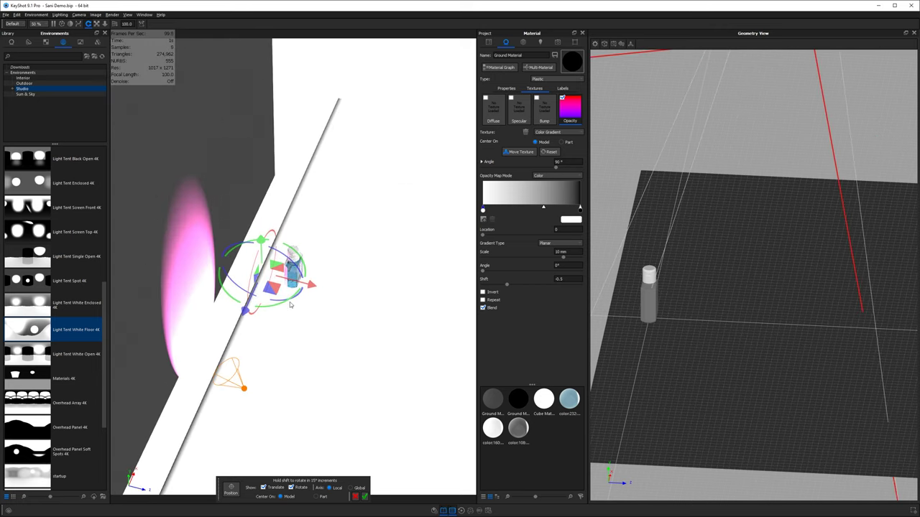
click(363, 496)
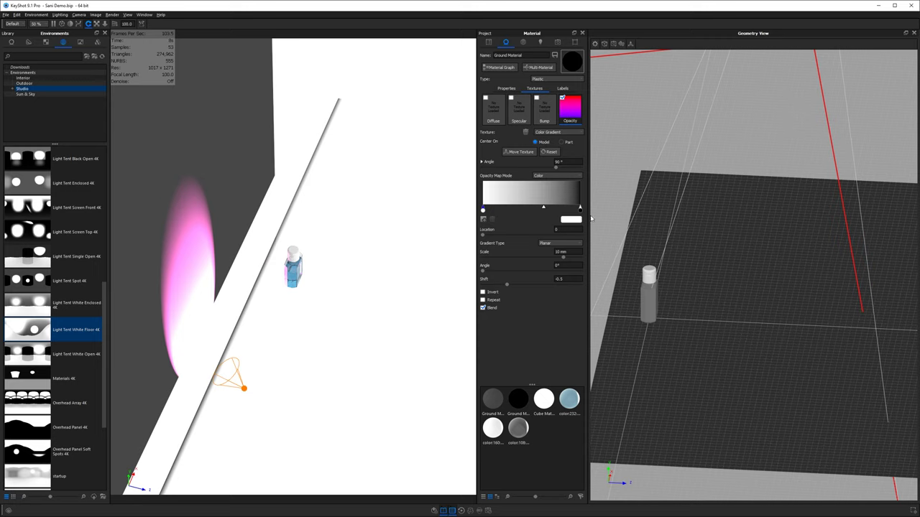
Swap the opacity gradient's white and black color stops so black is at the start and white at the end.
drag(580, 207, 622, 208)
drag(510, 210, 311, 234)
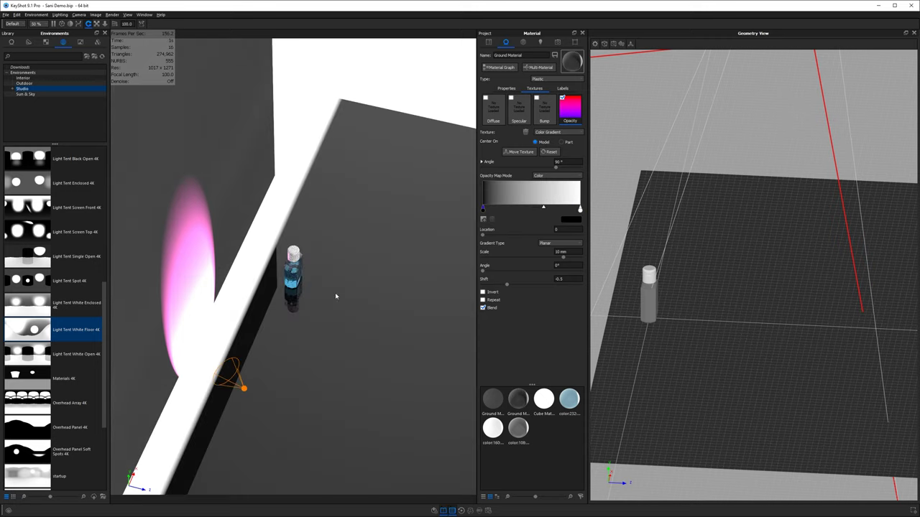
drag(312, 322, 349, 248)
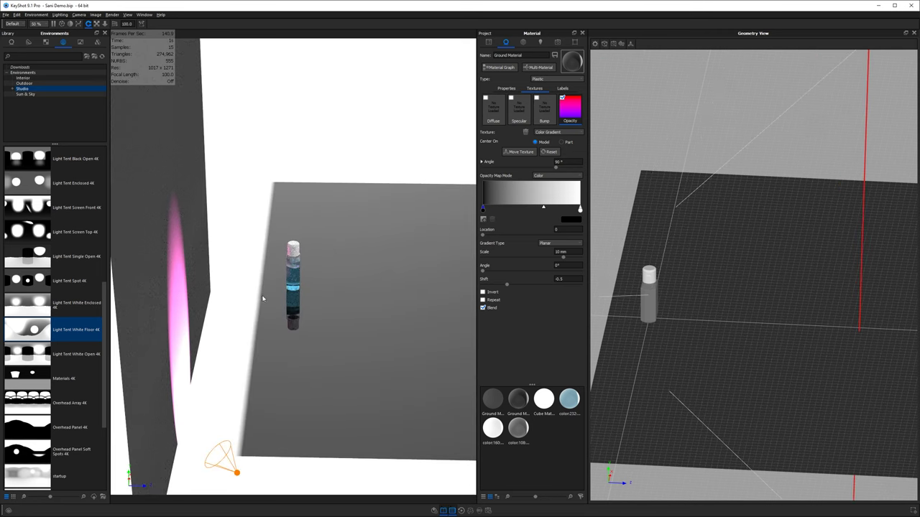
scroll(263, 298, up, 3)
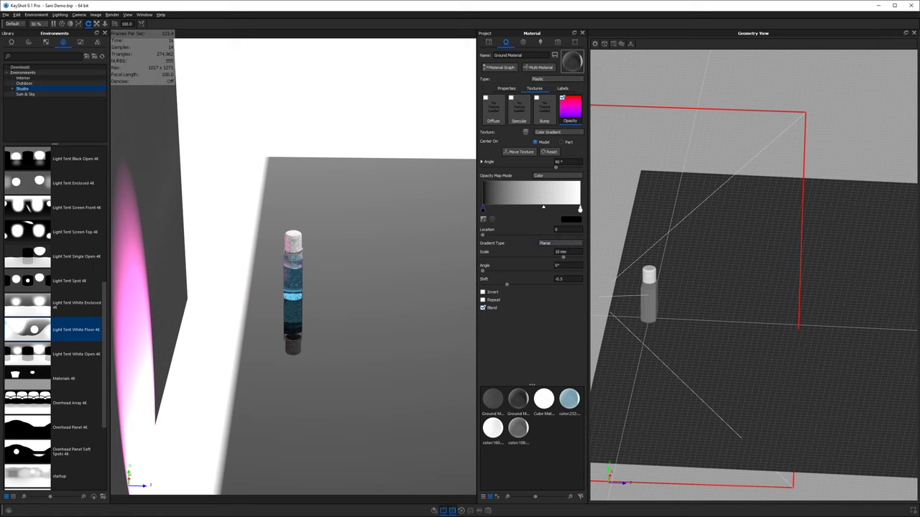
Set the opacity gradient's scale to 5 mm and switch to Camera 1.
click(560, 251)
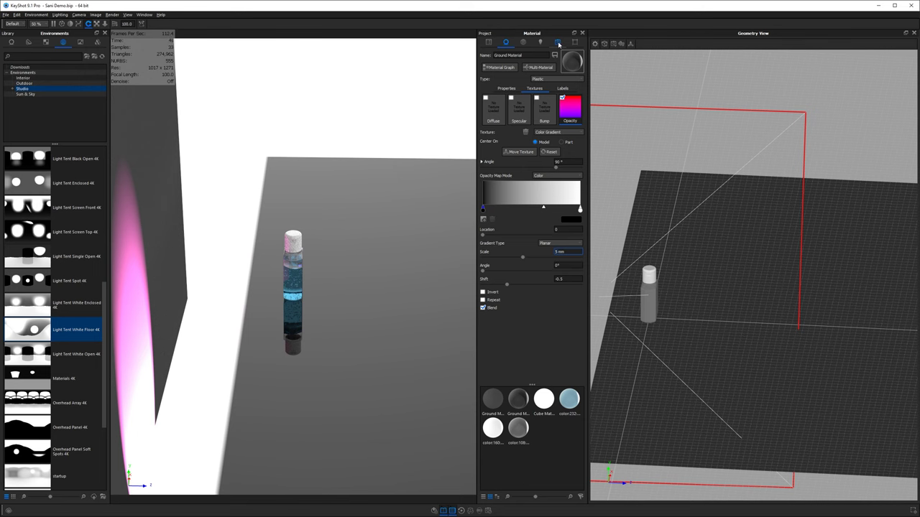
click(558, 43)
click(528, 60)
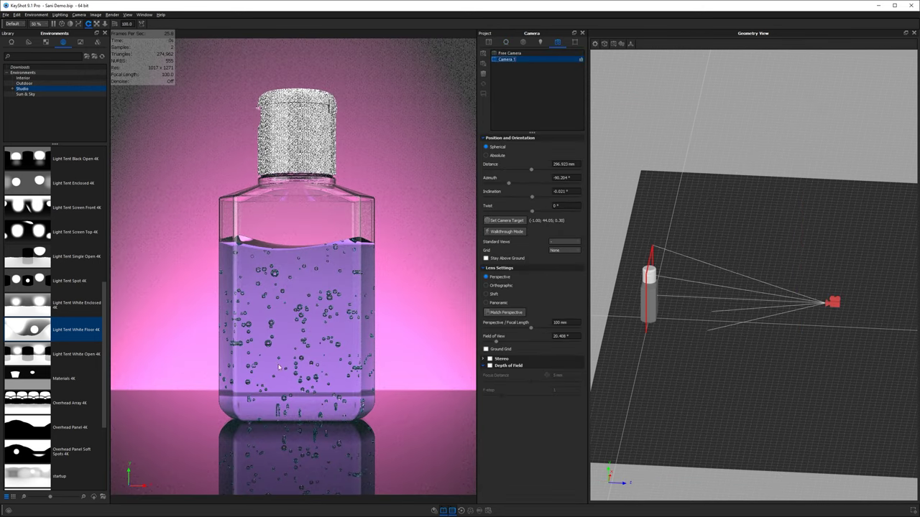
Try an opacity gradient scale of 50 mm on the Ground Material and return it to 5 mm.
click(489, 43)
click(511, 115)
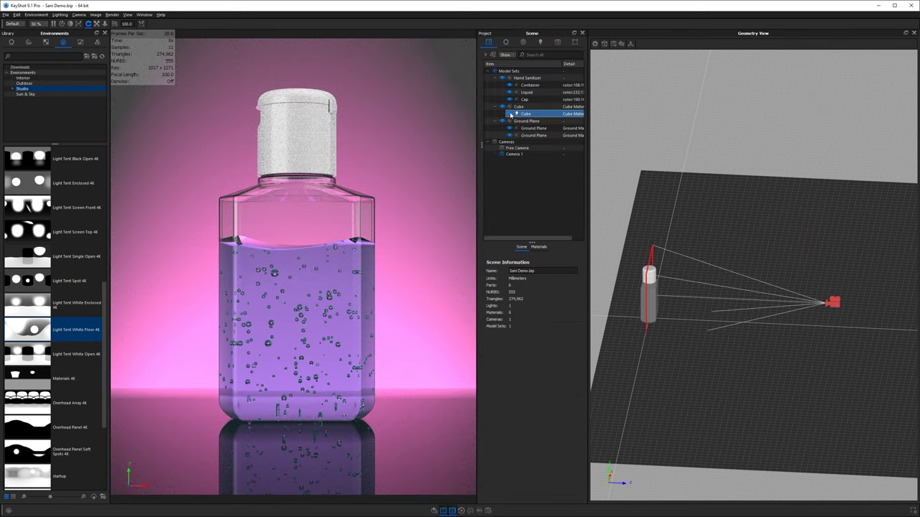
click(530, 115)
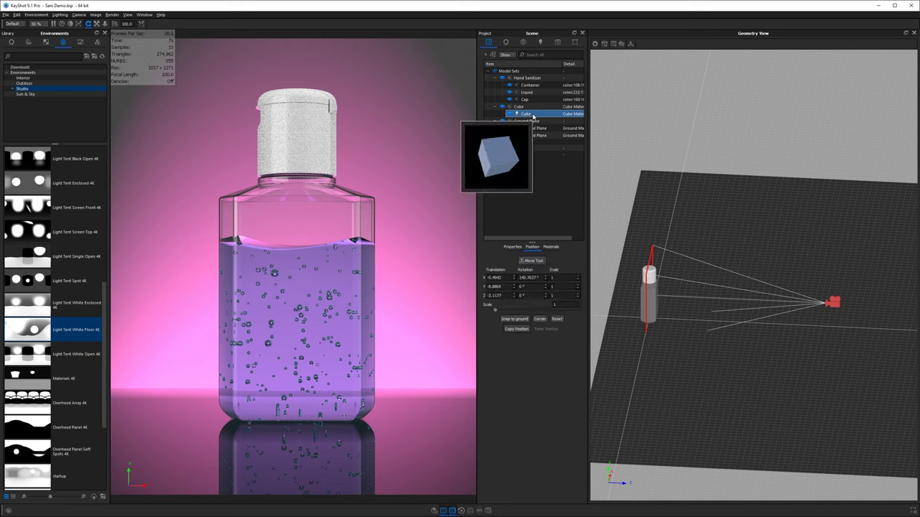
click(506, 42)
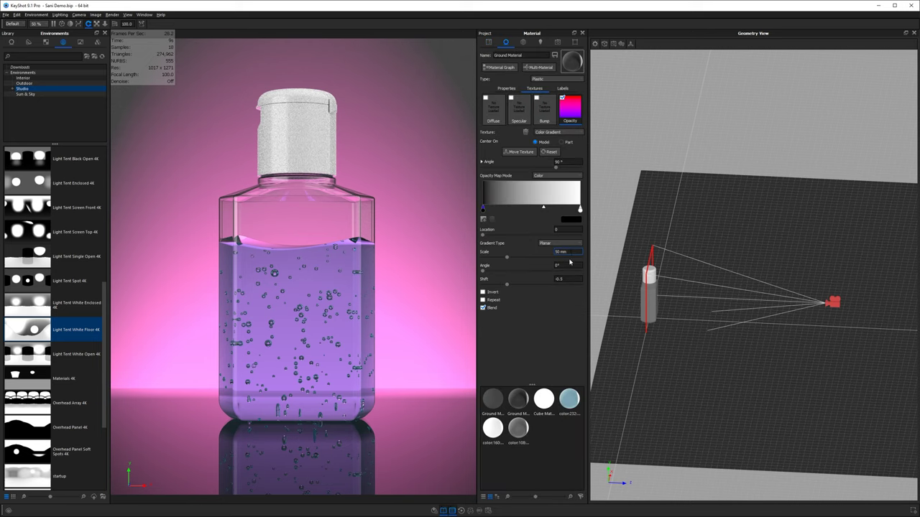
click(564, 252)
text(5)
key(Return)
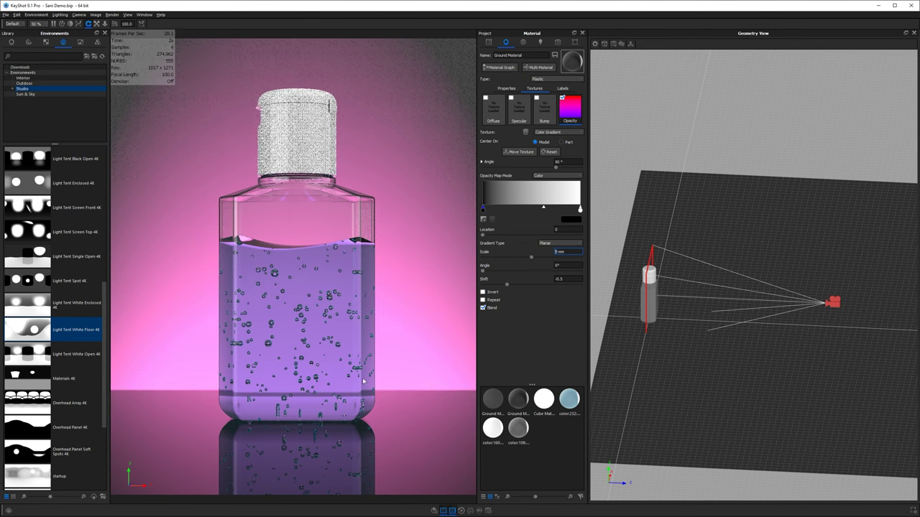
Move the ground plane part along the Z axis away from the backdrop, to a Z translation of about 502 mm.
right_click(720, 367)
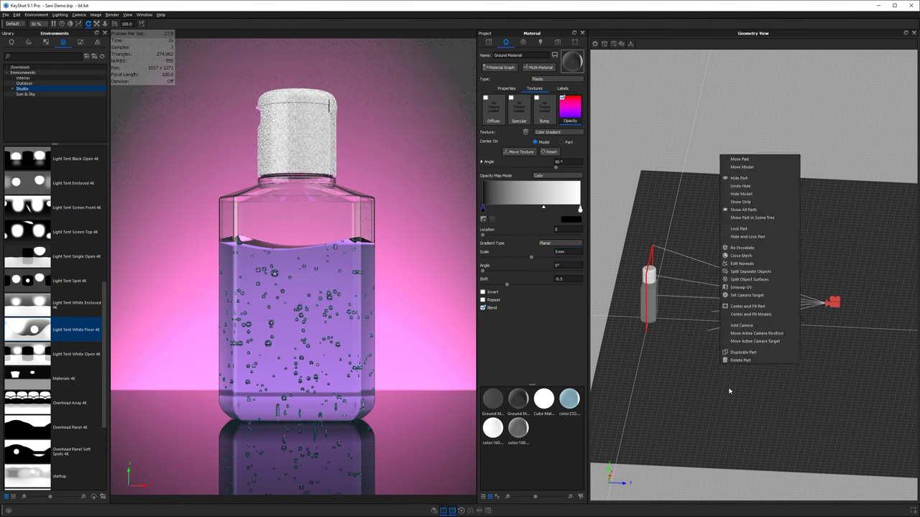
click(737, 159)
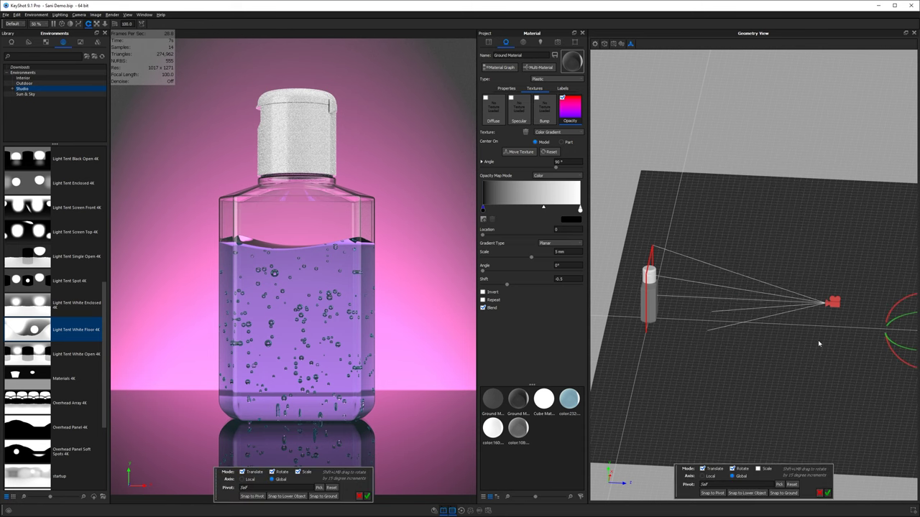
scroll(818, 343, down, 3)
drag(821, 365, 798, 367)
middle_drag(798, 367, 774, 360)
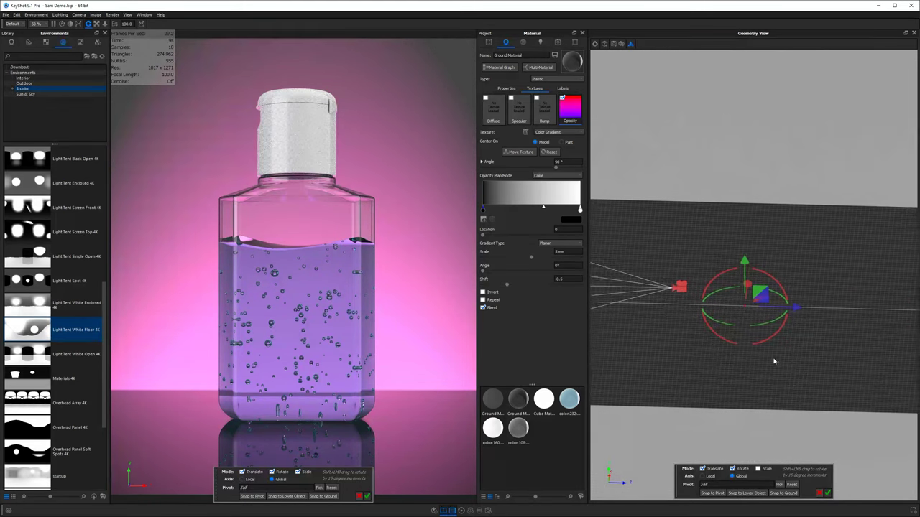
drag(773, 361, 616, 303)
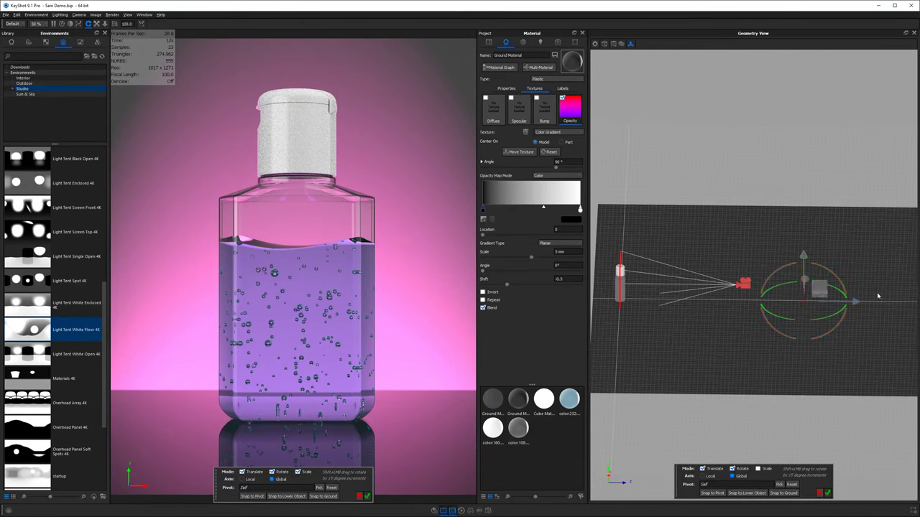
drag(852, 301, 884, 322)
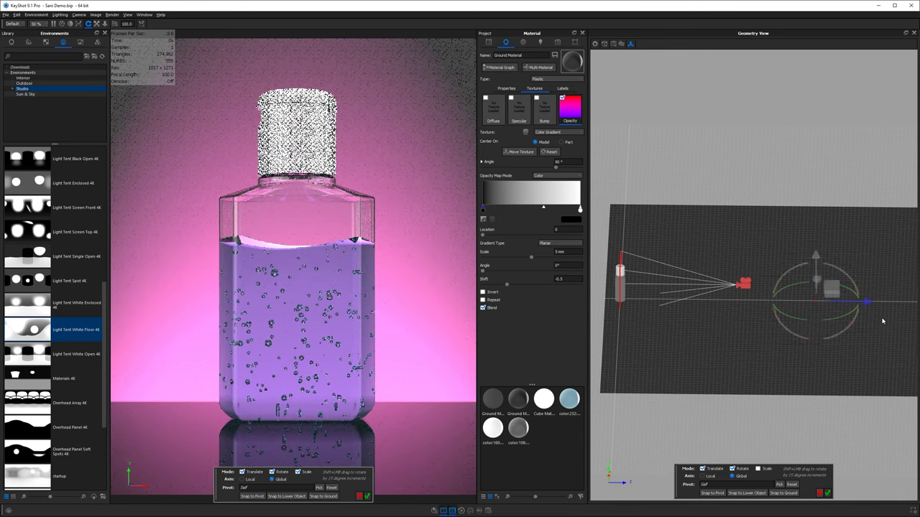
click(827, 492)
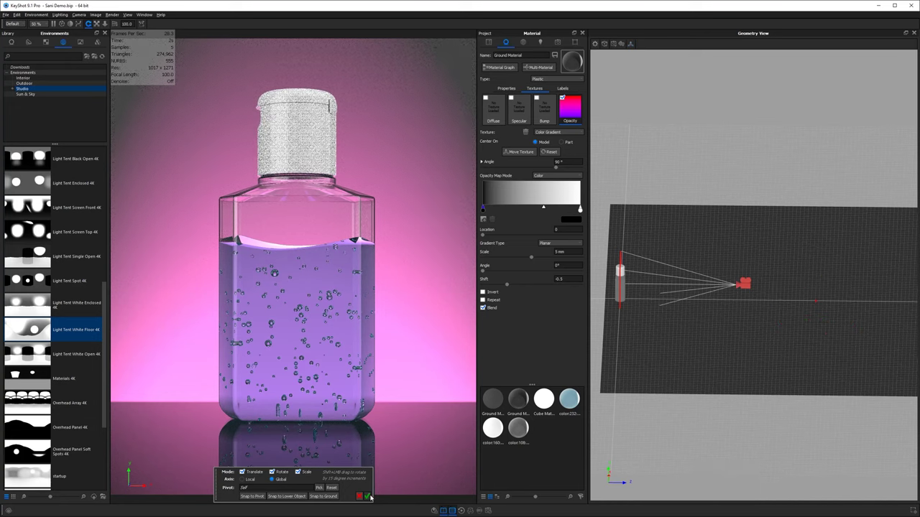
click(367, 496)
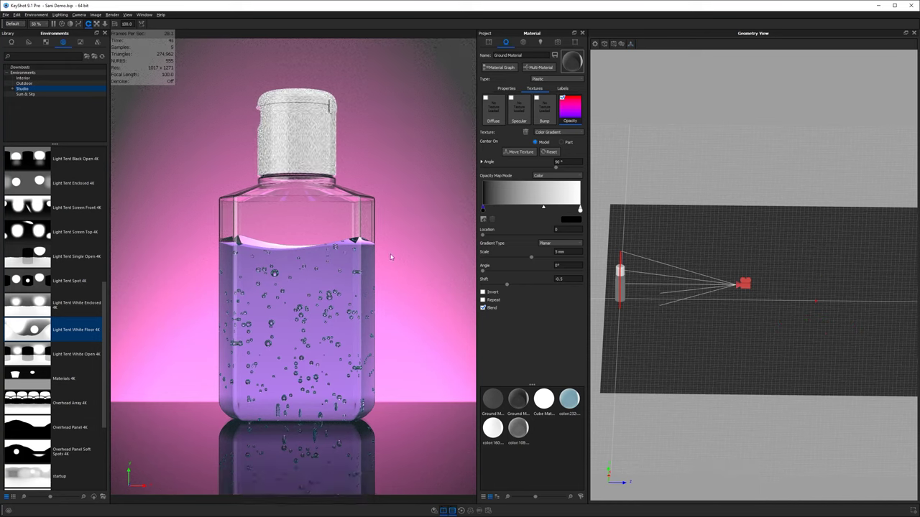
Try an environment brightness of 0.1 and return it to 1.
click(523, 43)
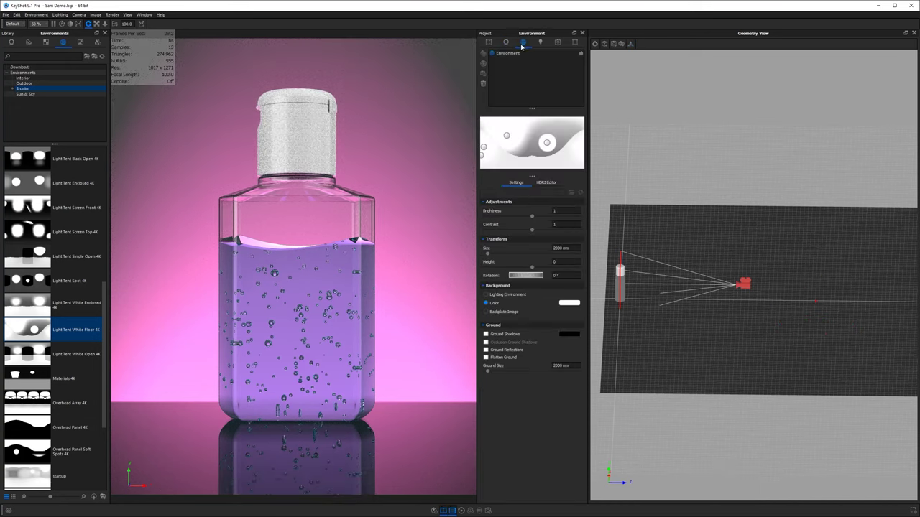
click(553, 211)
text(0.1)
key(Return)
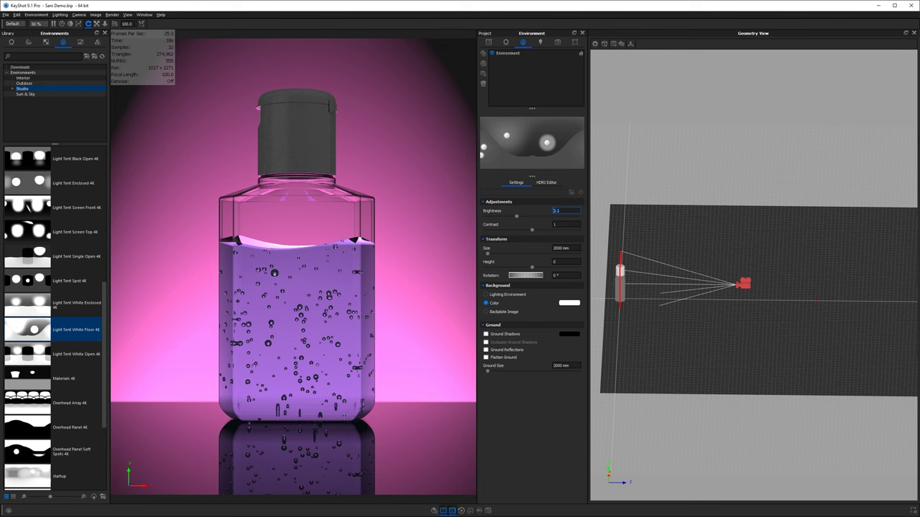
text(1)
key(Return)
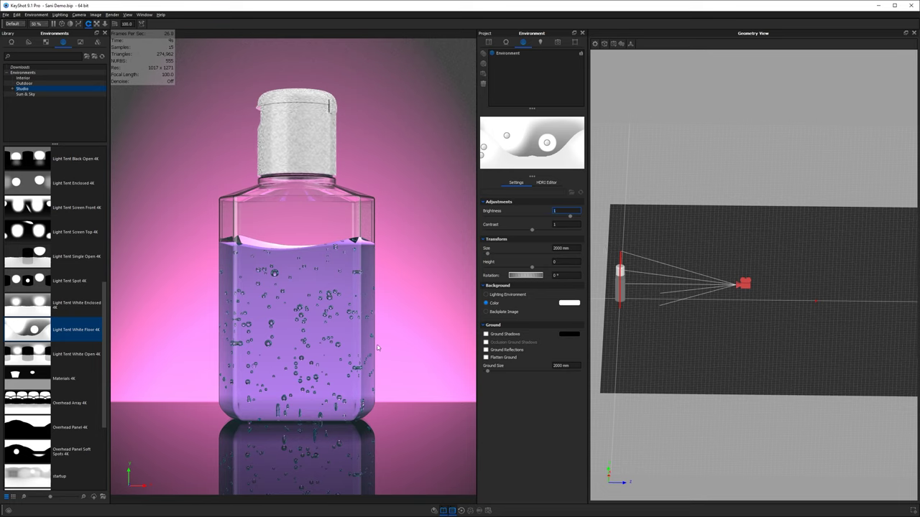
Darken the backdrop's Ground Material #2 diffuse color to 0% saturation and 19% value.
scroll(725, 168, down, 1)
scroll(722, 169, down, 1)
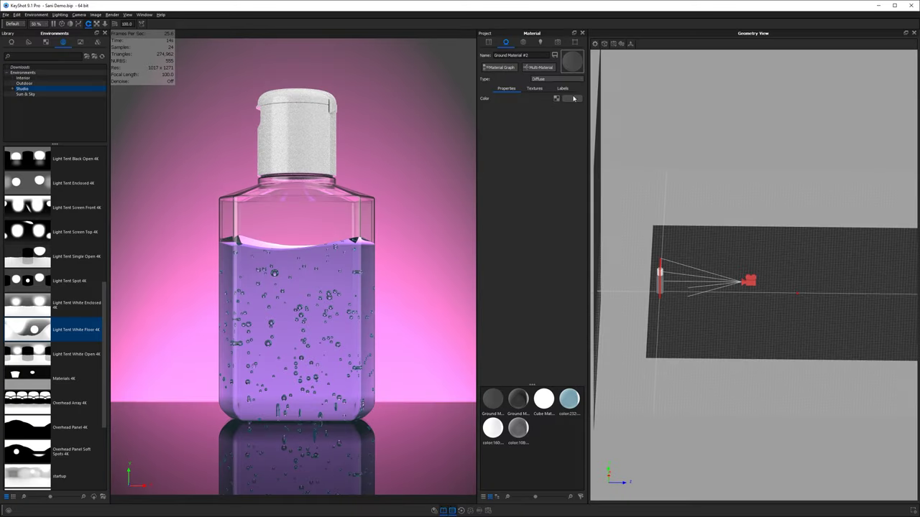
click(538, 97)
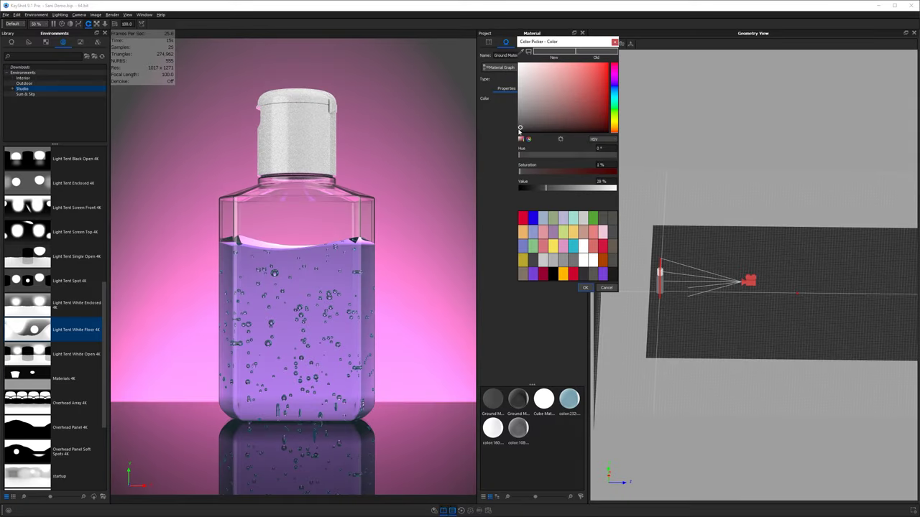
mouse_move(519, 130)
mouse_down()
mouse_move(513, 137)
mouse_move(512, 128)
mouse_up()
drag(546, 189, 537, 189)
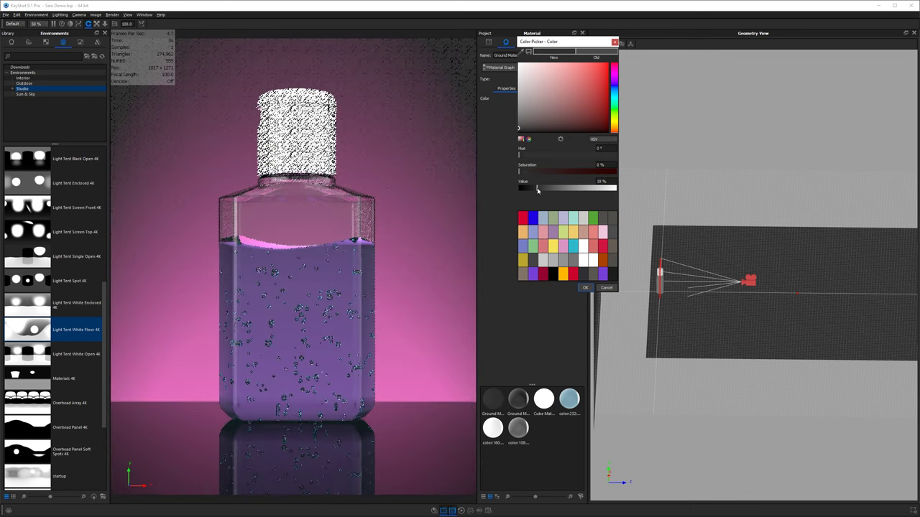
click(585, 287)
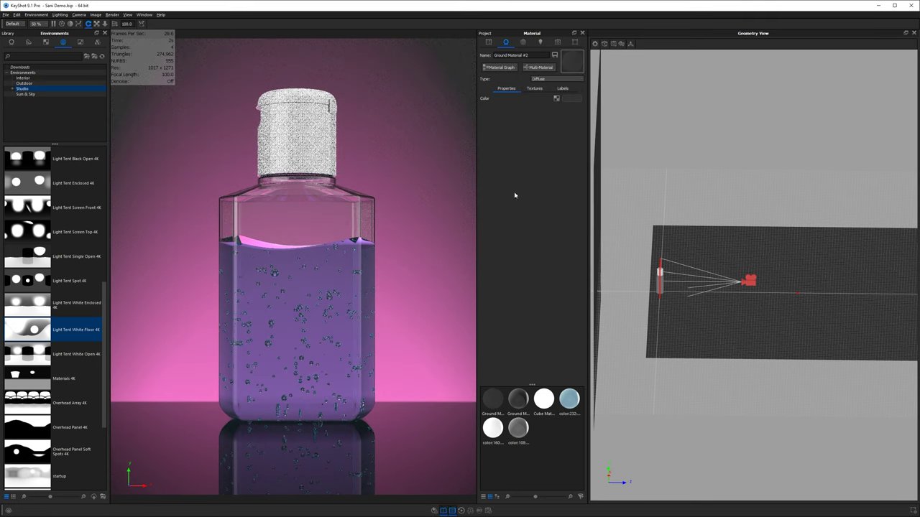
Set the power of the Cube spotlight's material to 30000 Lumen.
click(488, 42)
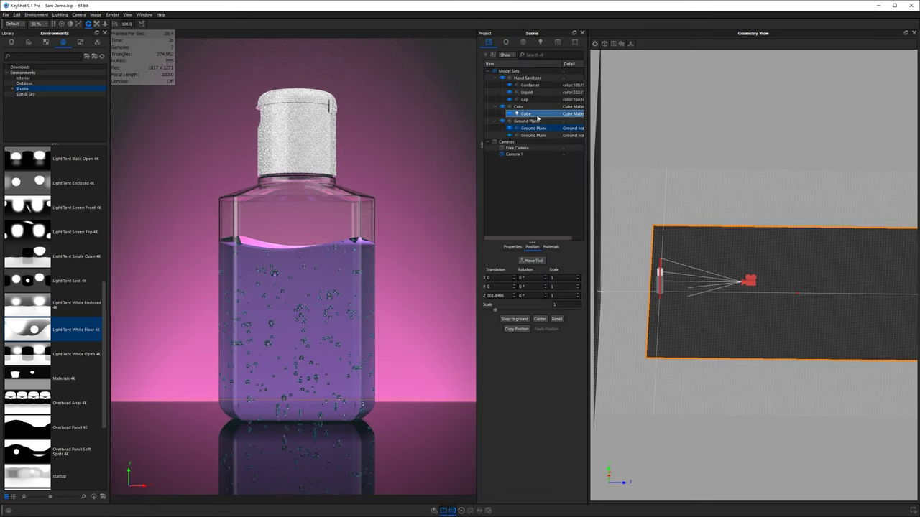
double_click(532, 115)
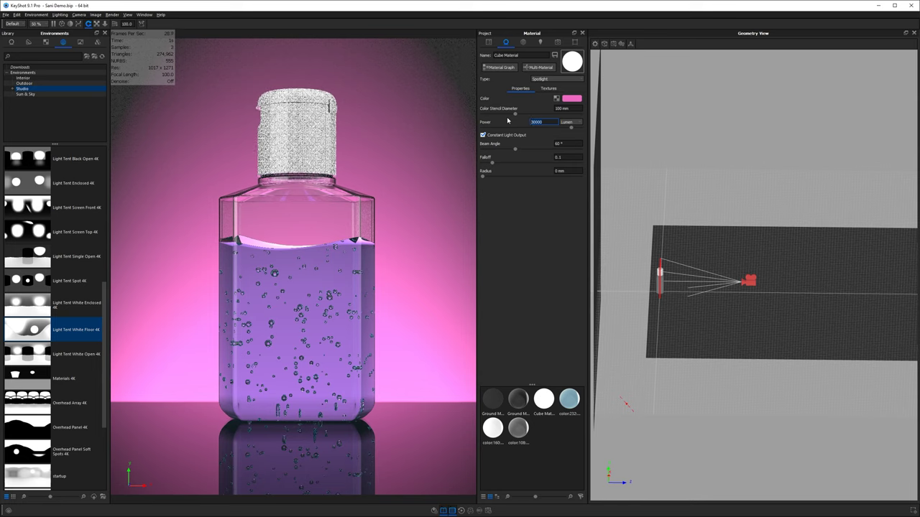
Hide the heads-up display of render statistics in the real-time view.
click(167, 84)
key(h)
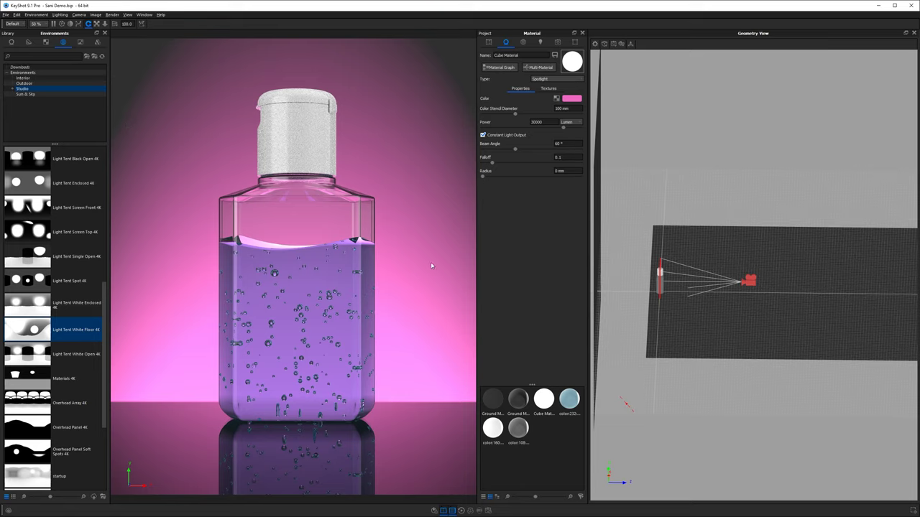
Move the Cube spotlight upward along the Y axis, to a Y translation of about -7.53.
drag(786, 335, 684, 132)
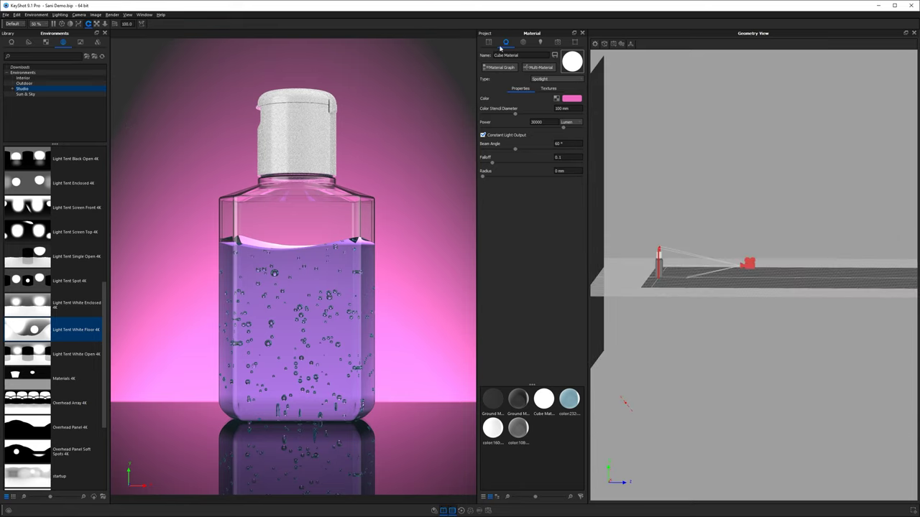
click(490, 42)
right_click(678, 106)
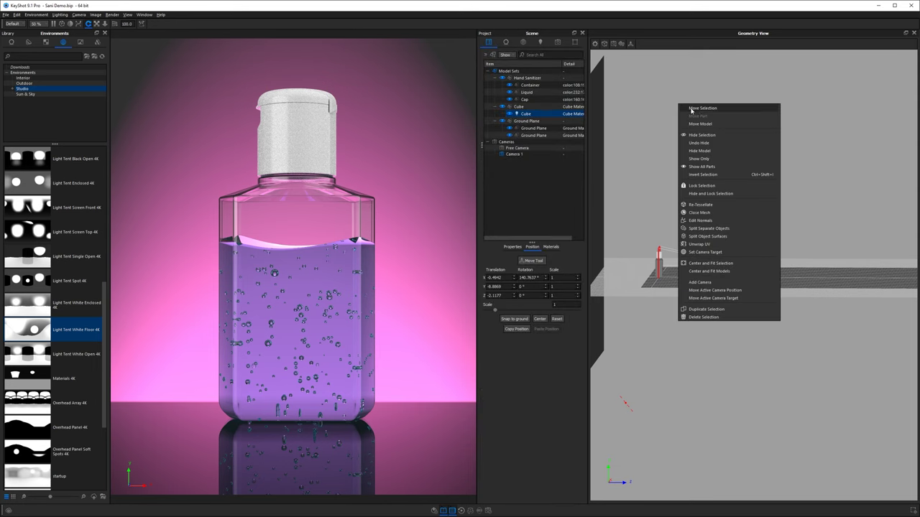
click(691, 109)
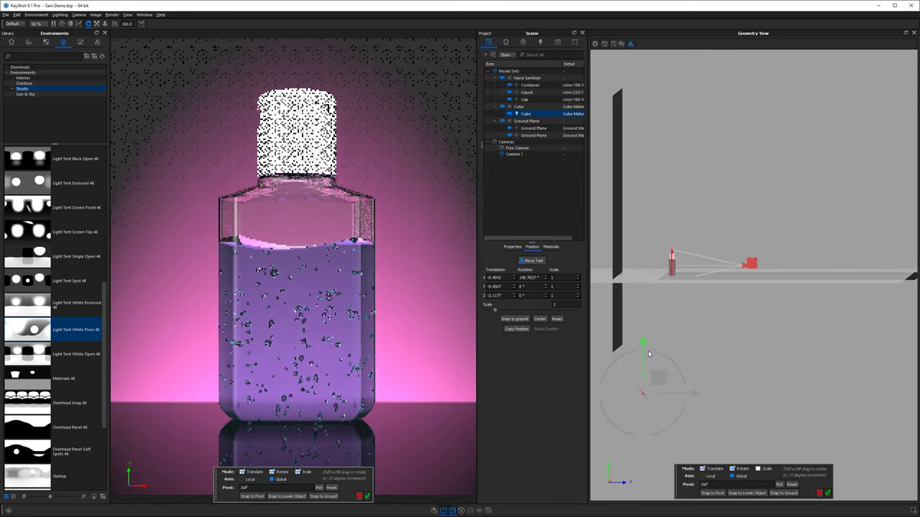
drag(648, 353, 641, 288)
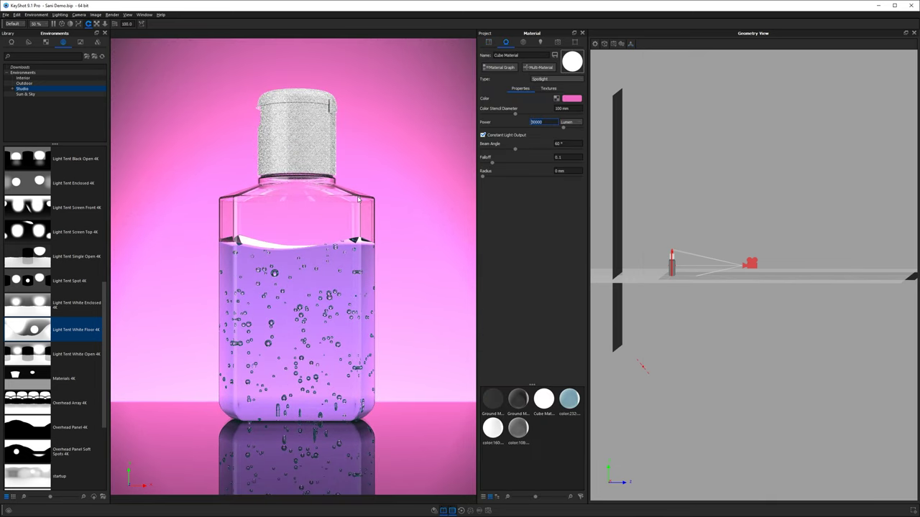
Brighten the container's glass color to 99% value and the cap's diffuse color to 0% saturation and 96% value.
double_click(358, 201)
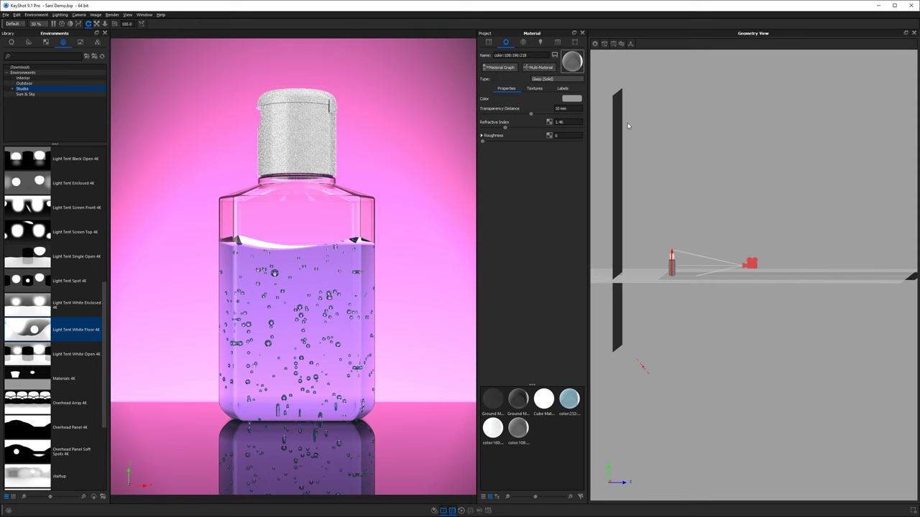
click(571, 100)
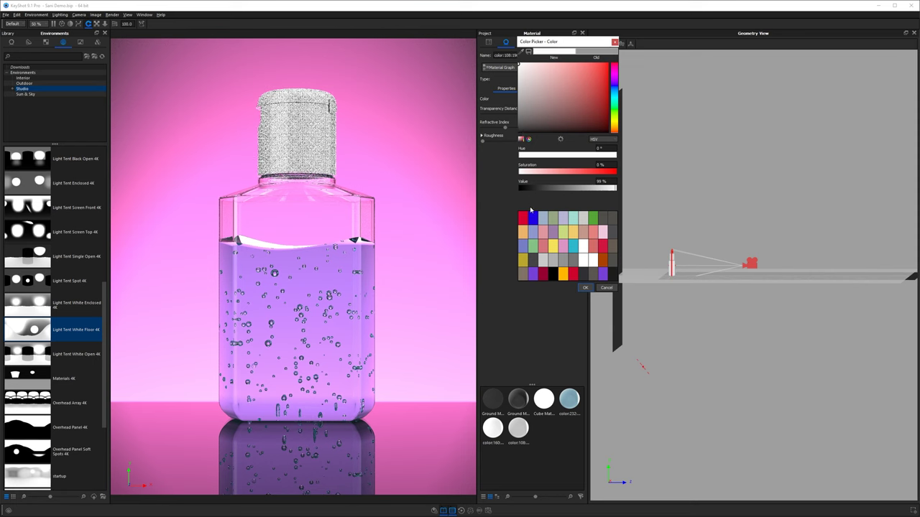
double_click(306, 138)
click(572, 98)
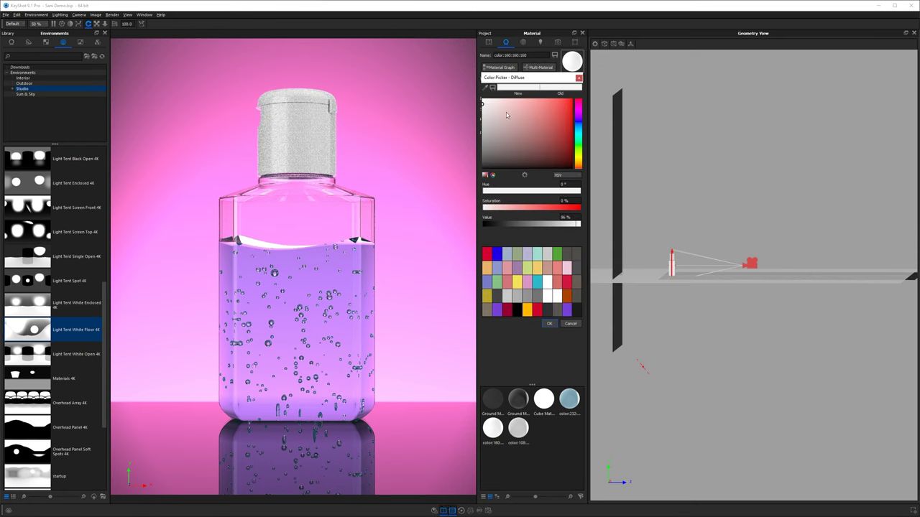
click(549, 323)
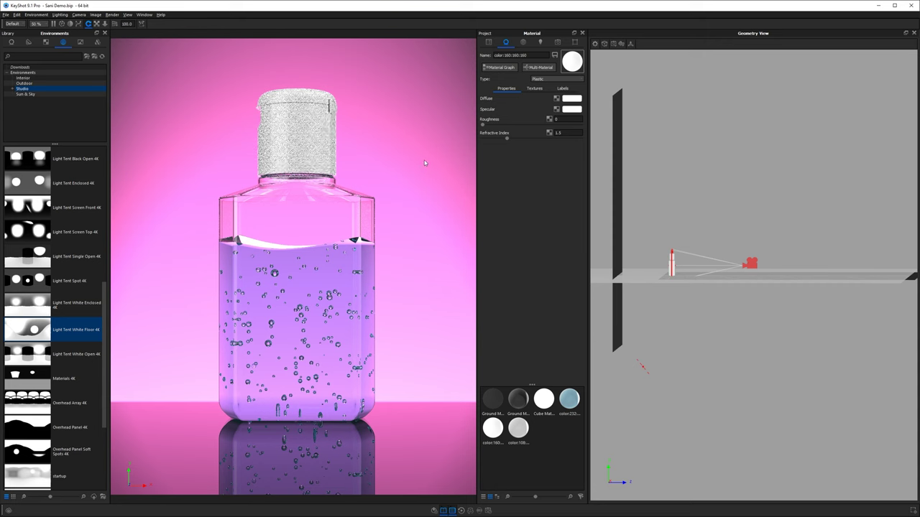
Add a plane to the scene and raise it along the Y axis to a Y translation of about 56 mm.
drag(731, 249, 781, 269)
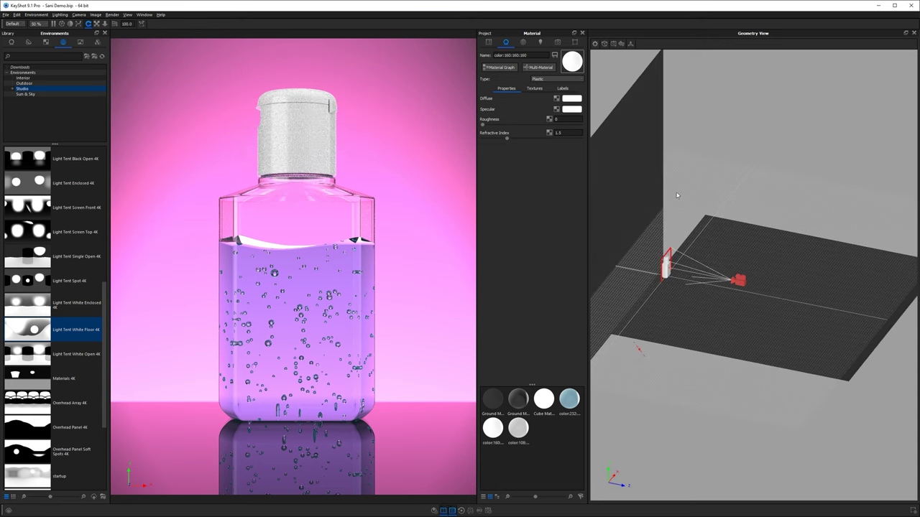
click(525, 43)
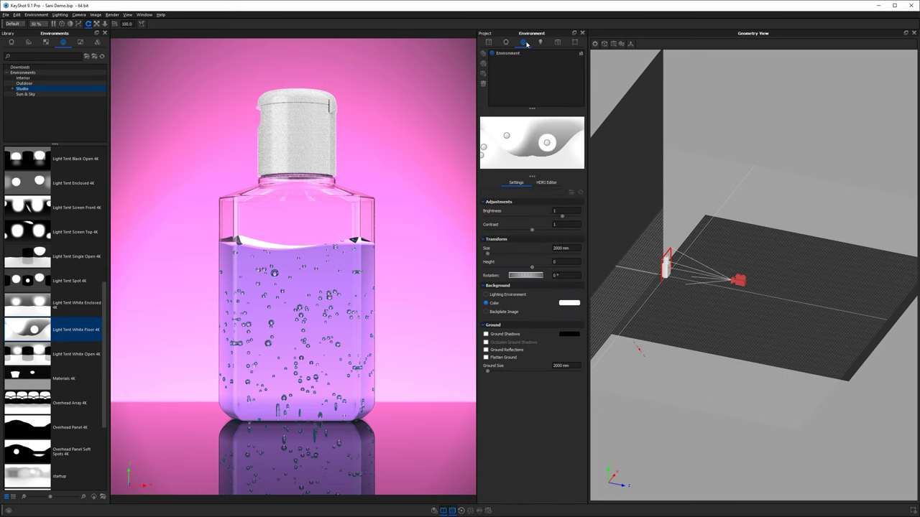
click(487, 43)
scroll(755, 132, down, 3)
drag(801, 242, 812, 318)
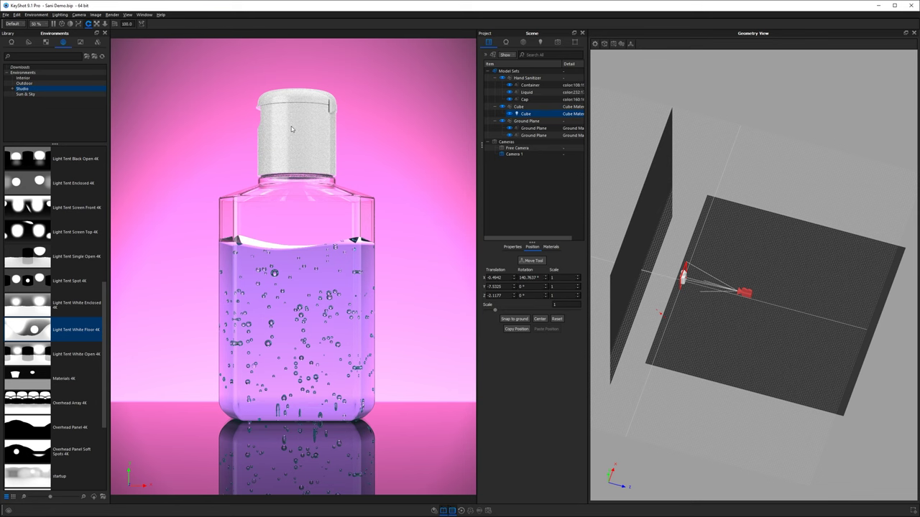
key(ctrl+4)
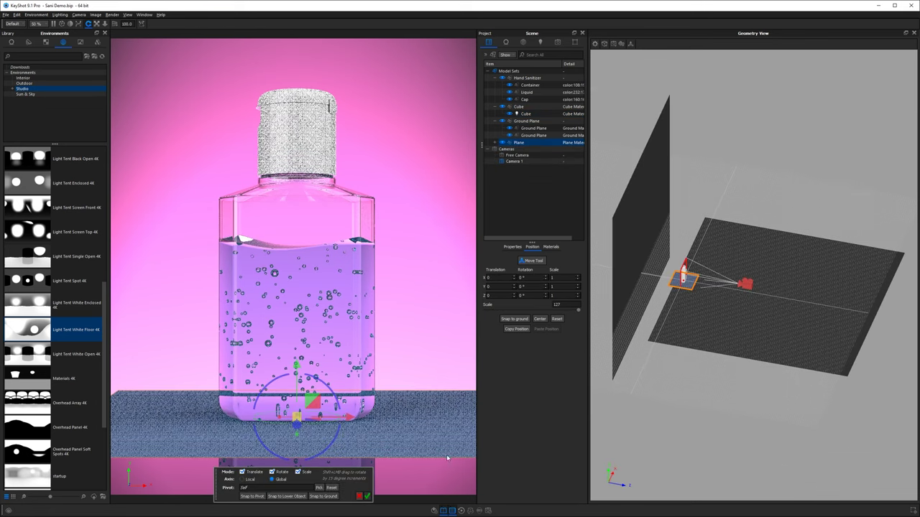
drag(297, 366, 297, 173)
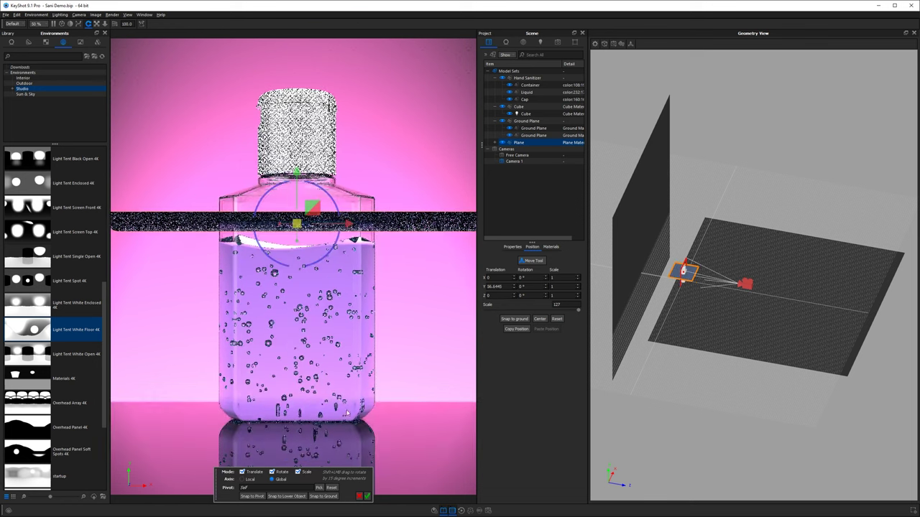
click(366, 496)
Stand the plane part upright by rotating it 90° about the X axis.
right_click(748, 157)
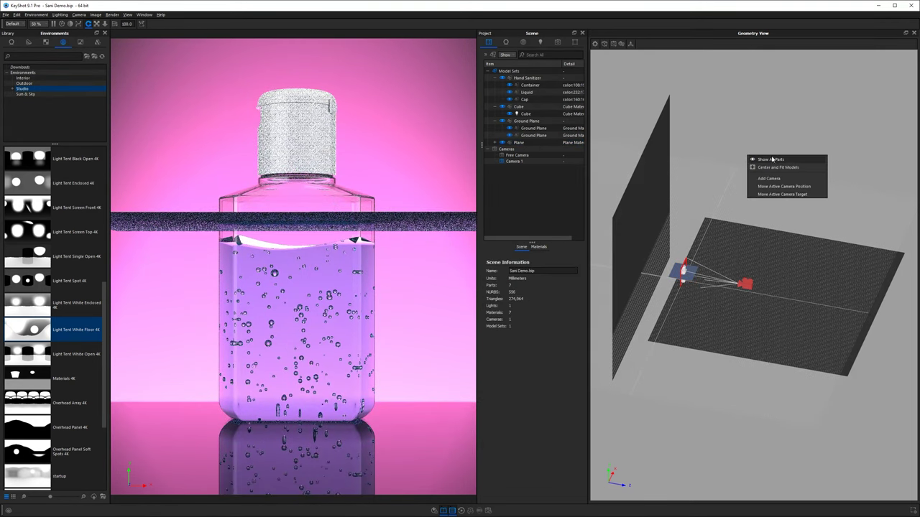
key(Escape)
click(679, 274)
right_click(676, 273)
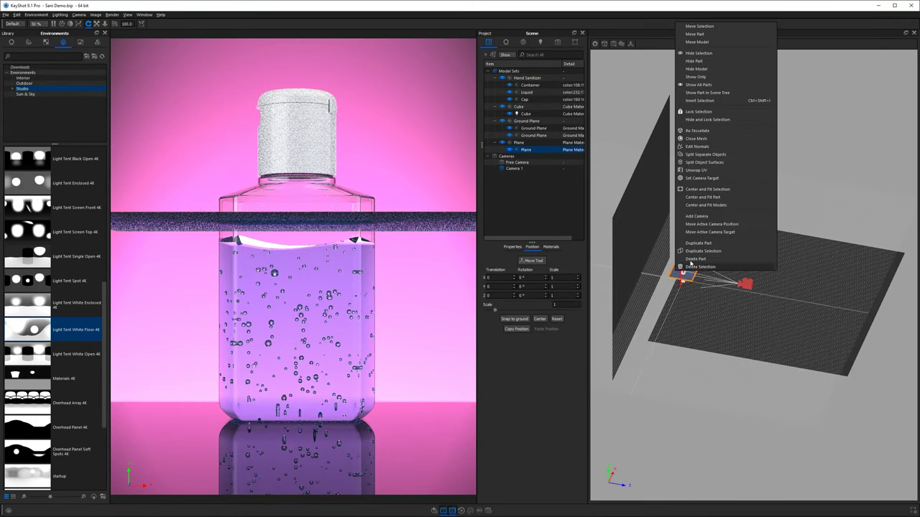
click(696, 34)
drag(721, 243, 639, 424)
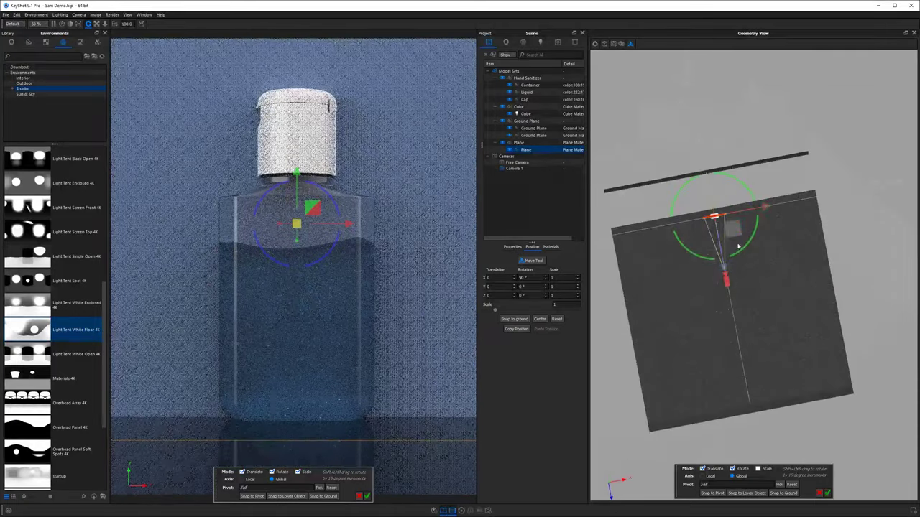
Place the plane in front of and to the right of the bottle and turn it about 57° around Y to face the bottle.
drag(737, 234, 851, 359)
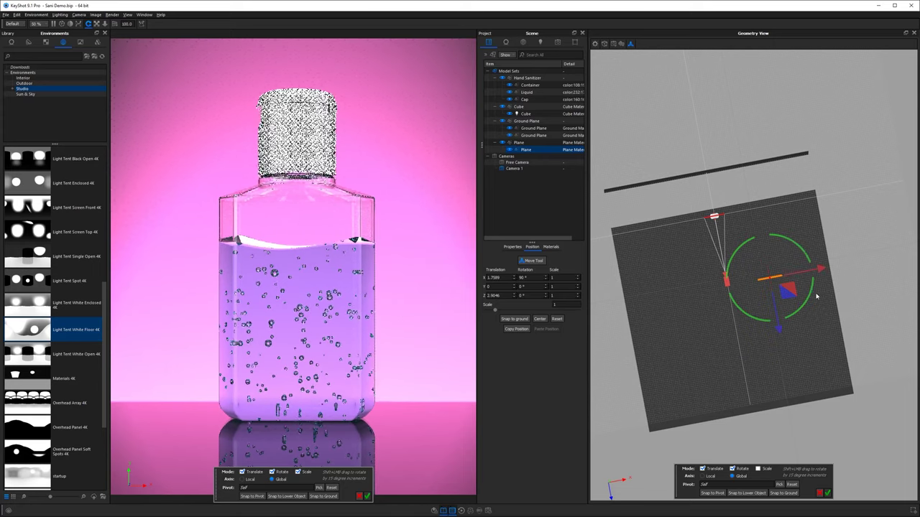
drag(816, 296, 807, 247)
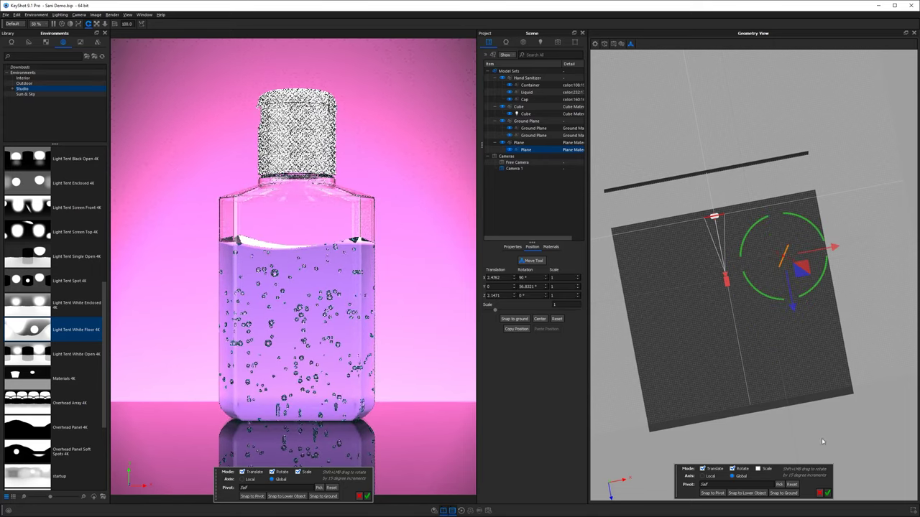
click(828, 493)
Change the plane's material type from Diffuse to Area Light and accept its placement.
drag(803, 350, 799, 230)
double_click(783, 260)
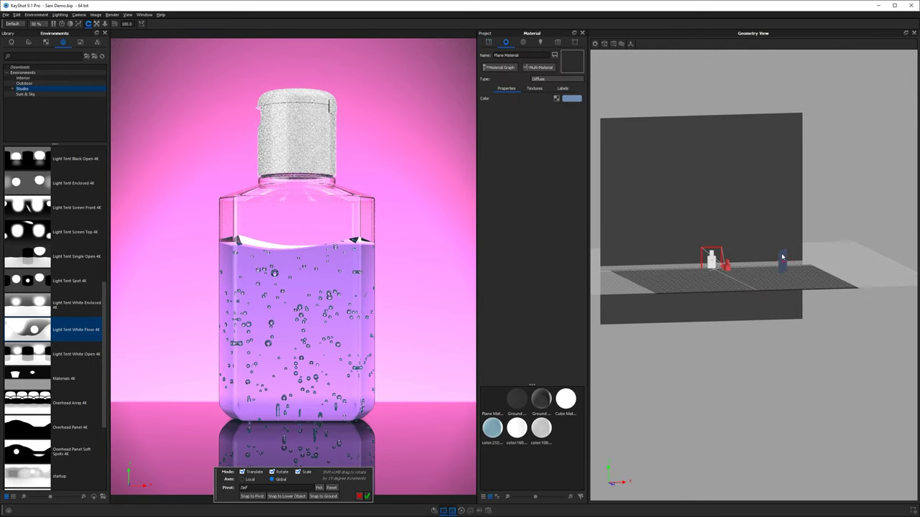
click(546, 80)
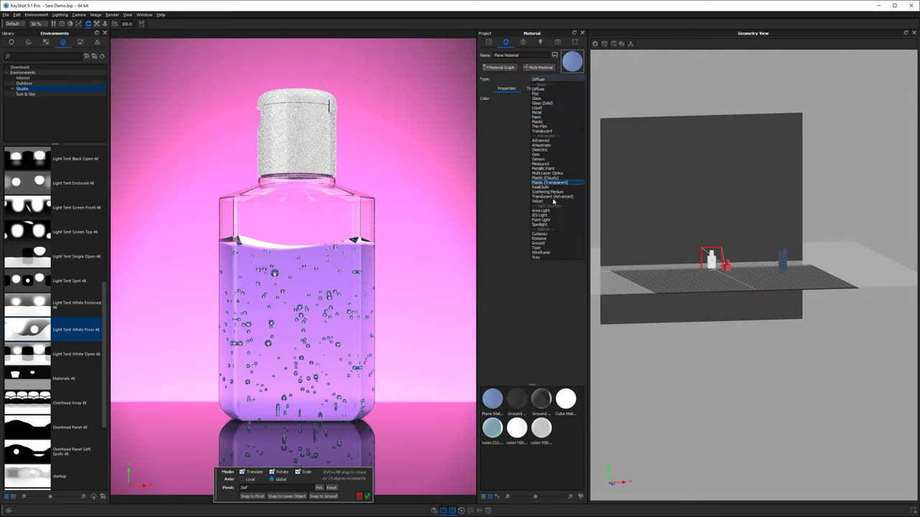
click(541, 210)
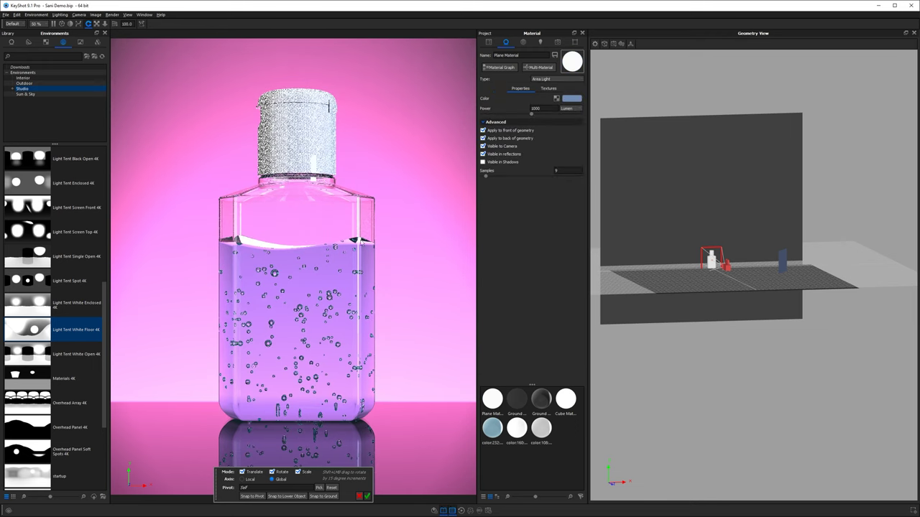
click(368, 497)
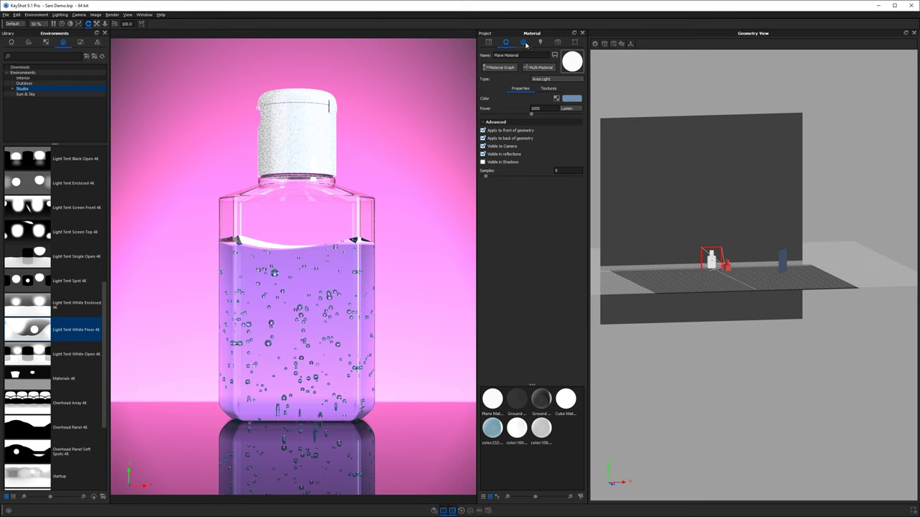
Isolate the area light by setting the environment brightness to 0 and hiding the Cube spotlight.
click(522, 43)
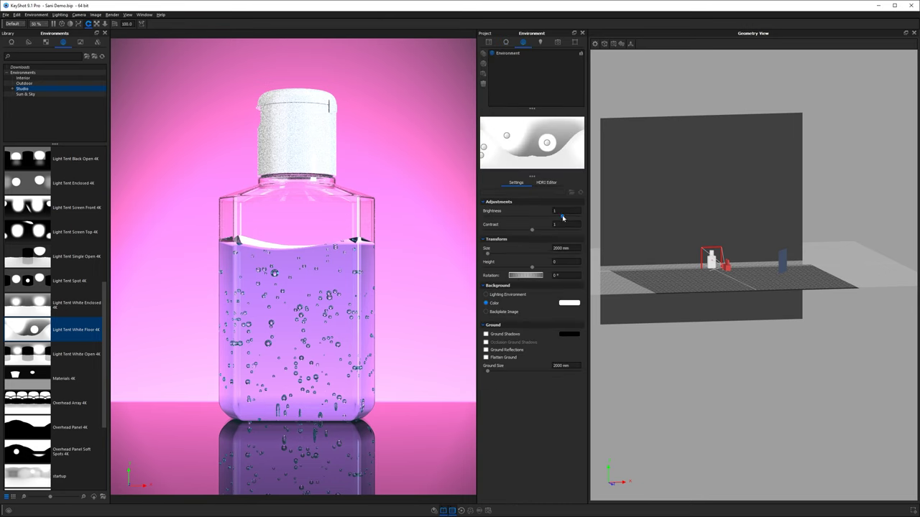
drag(563, 217, 445, 219)
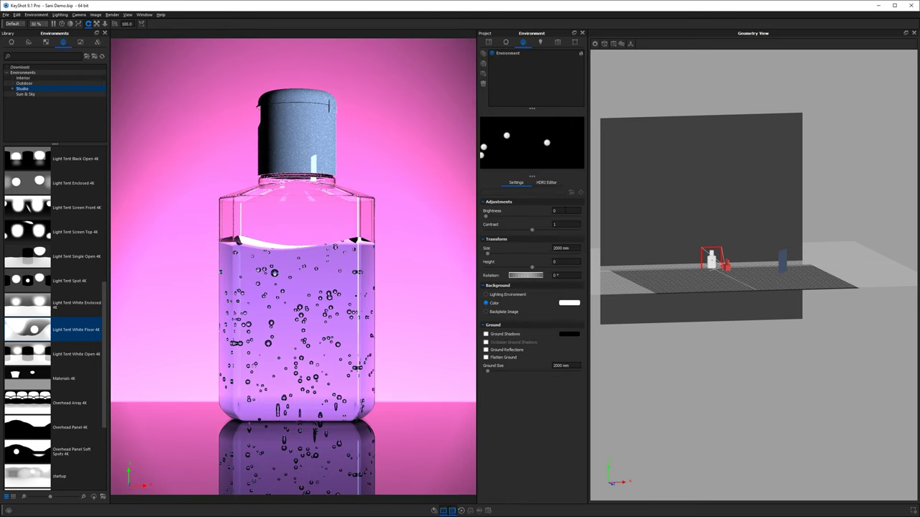
click(489, 42)
click(523, 114)
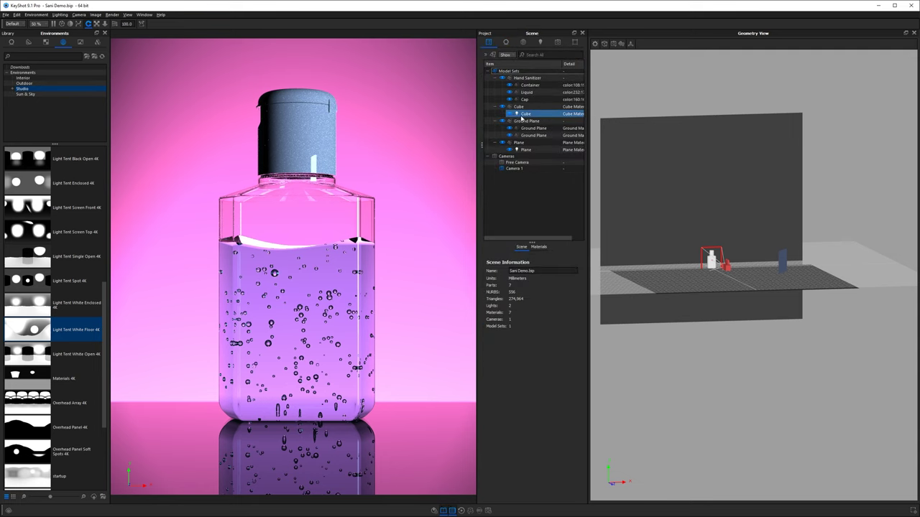
click(509, 113)
click(783, 242)
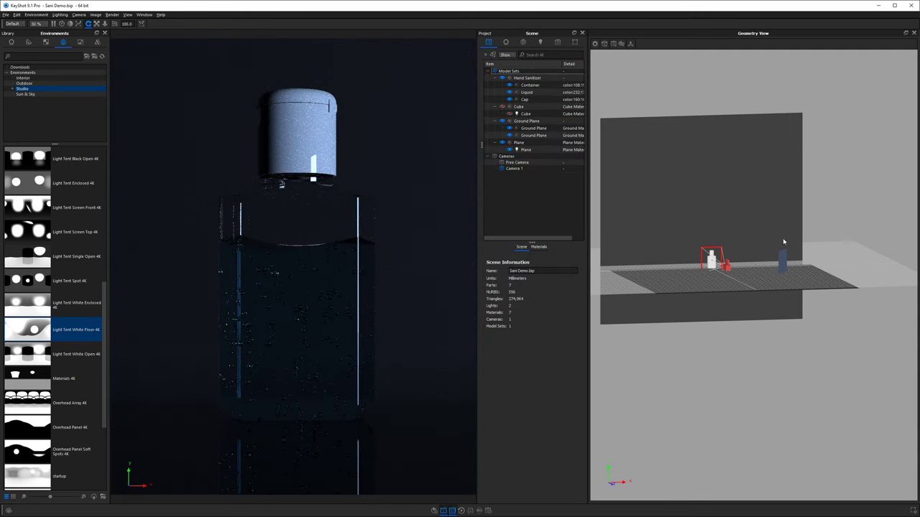
Set the area light's color to a neutral white with a Kelvin temperature of about 6760.
double_click(784, 262)
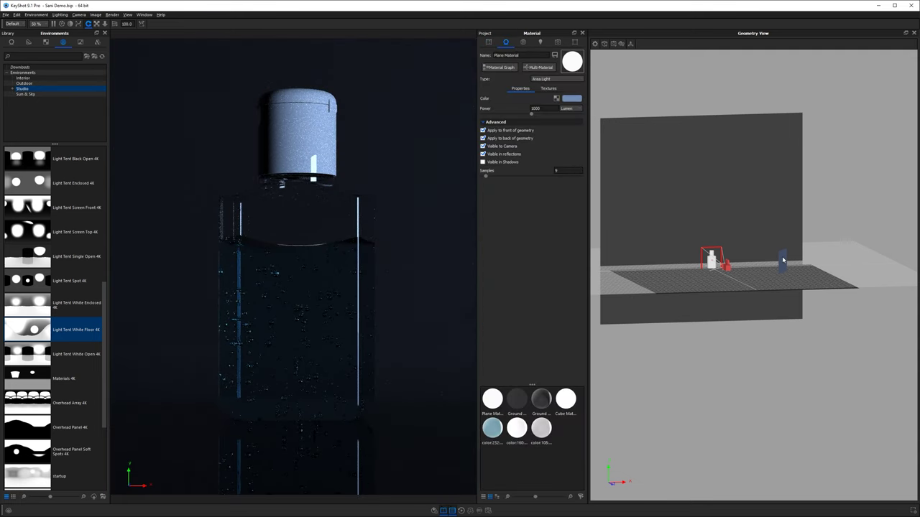
click(571, 99)
click(542, 191)
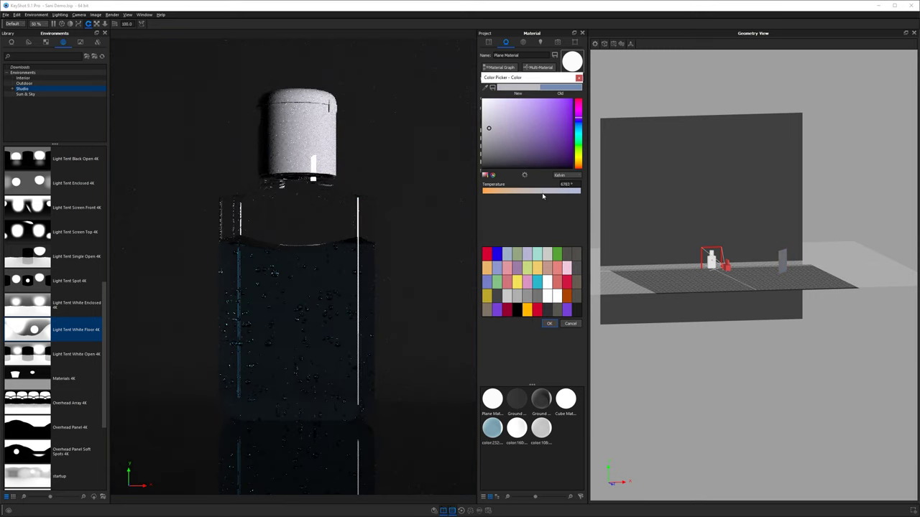
click(340, 212)
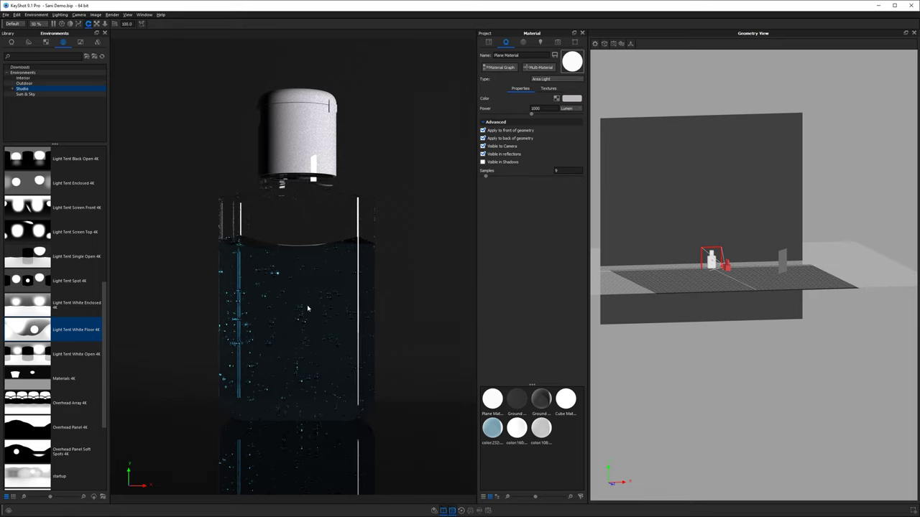
Scale the area light plane along its local axes into a tall, narrow strip beside the bottle.
drag(796, 277, 755, 288)
scroll(801, 263, up, 5)
drag(806, 258, 789, 313)
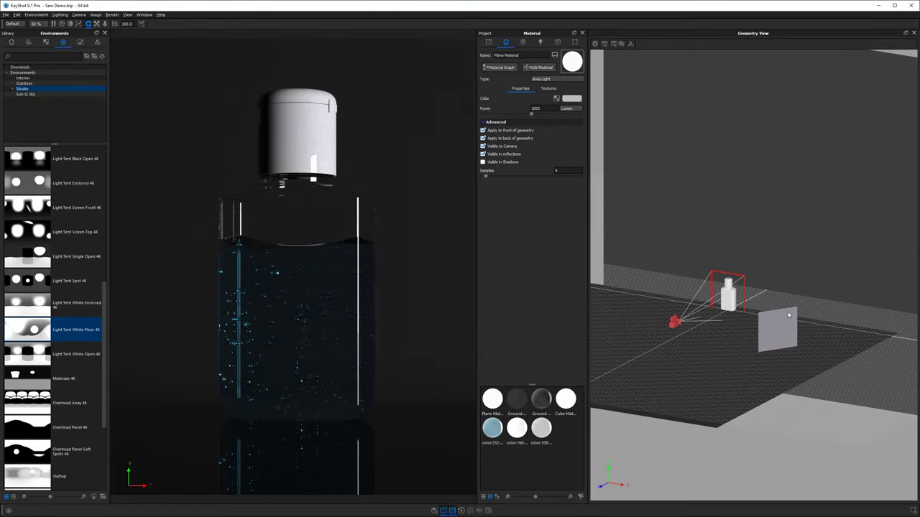
right_click(786, 316)
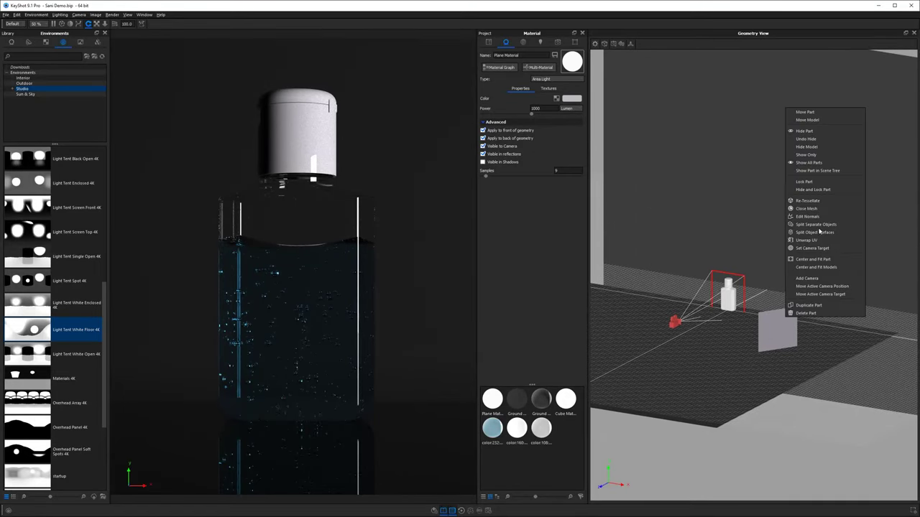
click(804, 112)
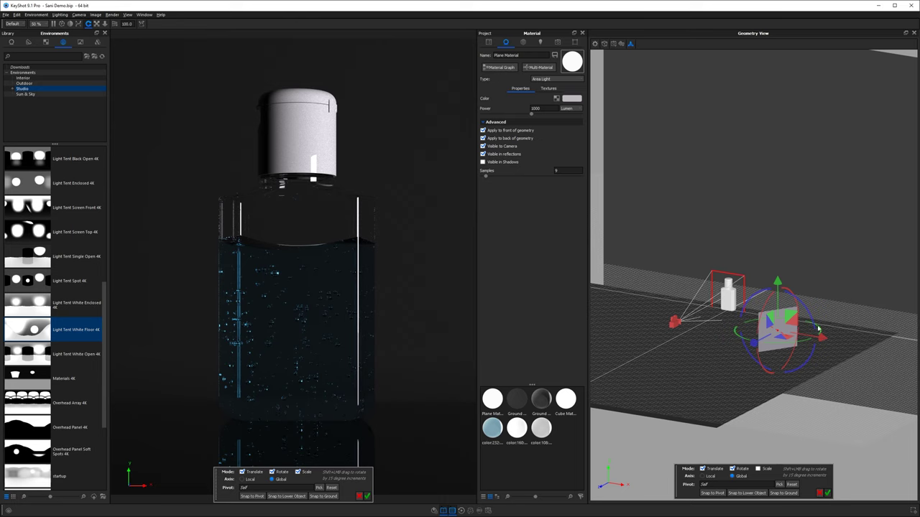
click(707, 478)
drag(843, 379, 799, 425)
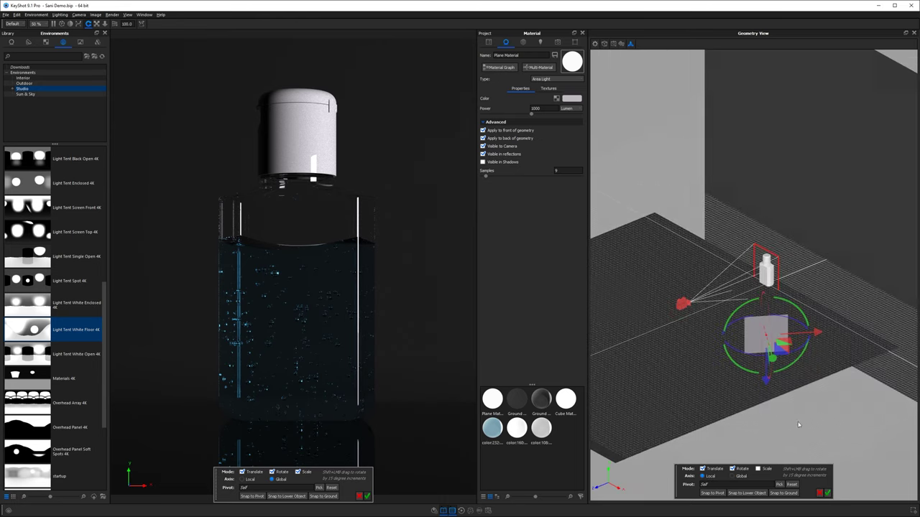
click(762, 470)
scroll(778, 329, up, 4)
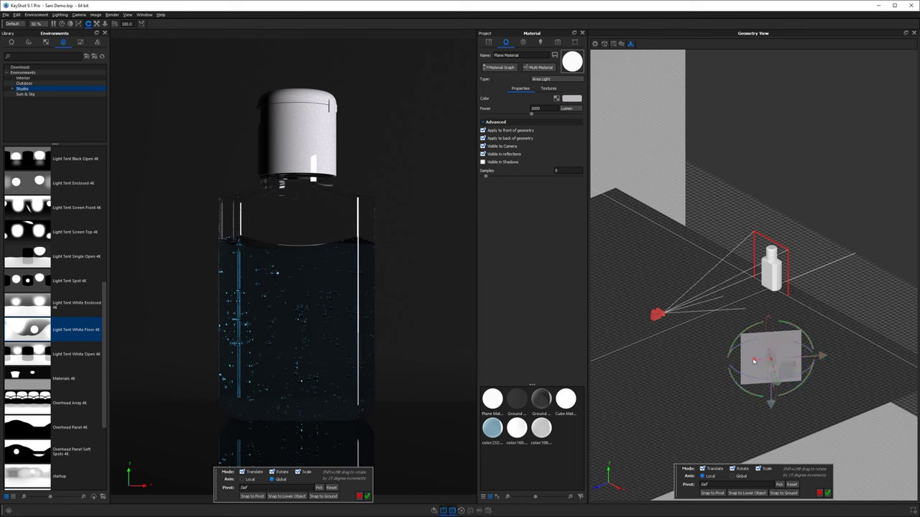
drag(753, 362, 771, 344)
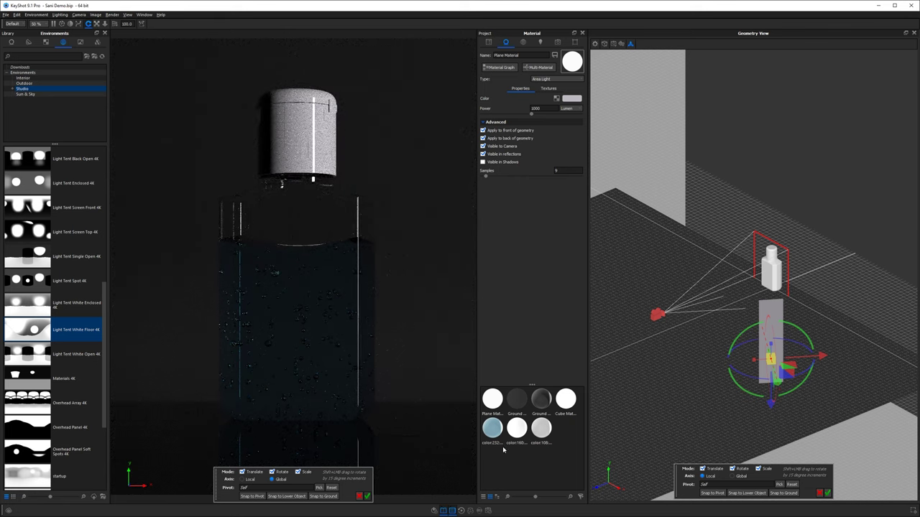
Raise the narrowed area light plane slightly and accept its placement.
drag(772, 404, 769, 384)
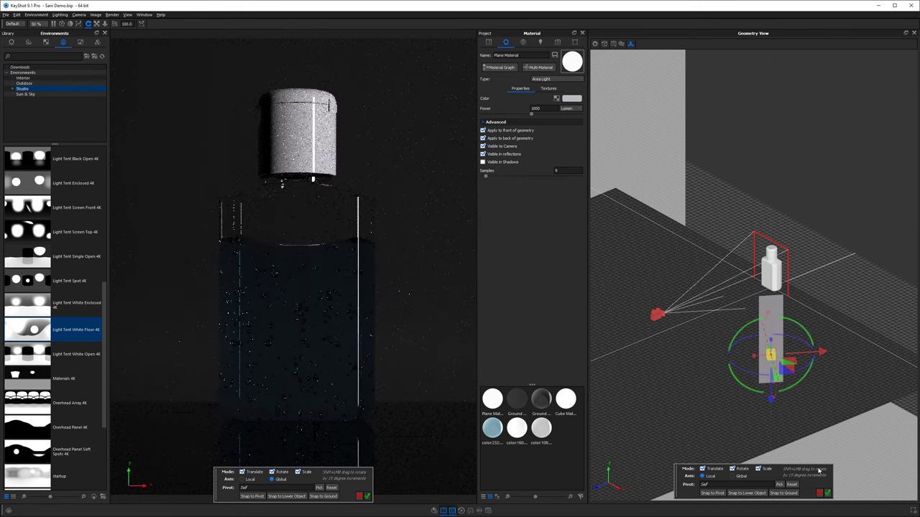
click(828, 493)
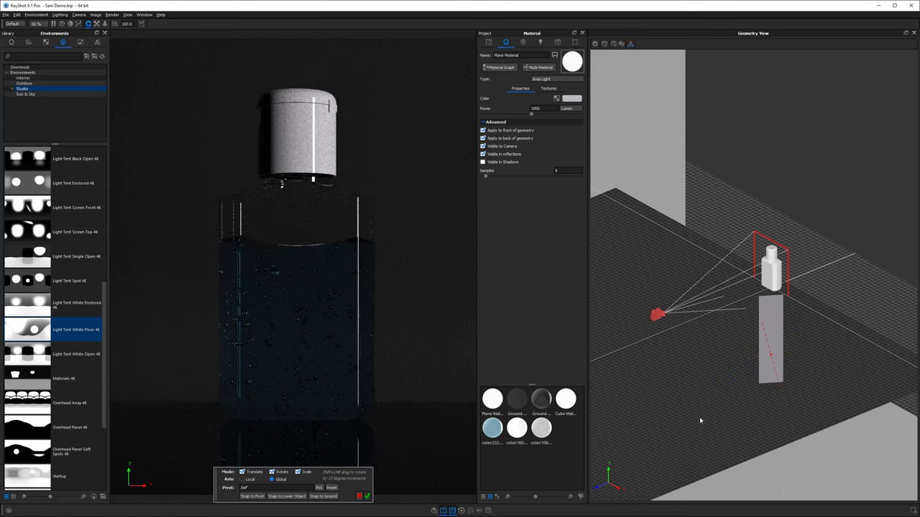
click(367, 497)
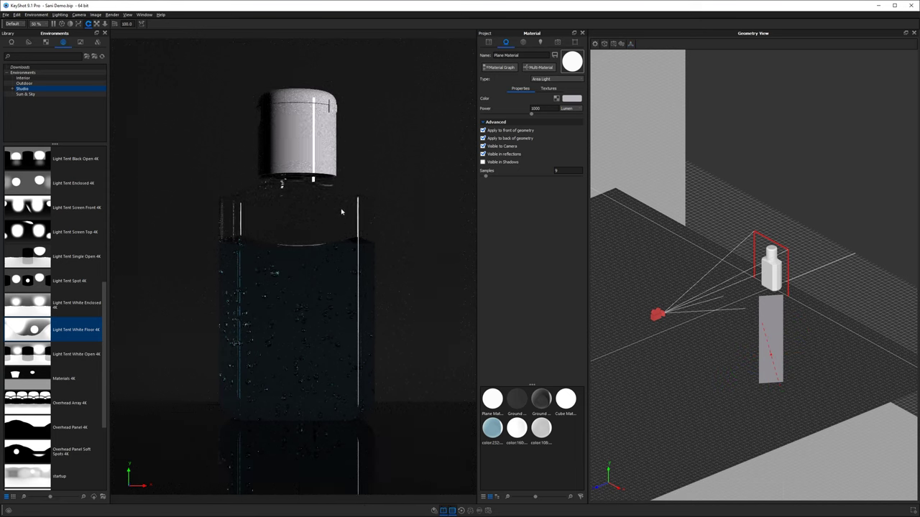
Duplicate the area light plane and accept the copy in place.
mouse_move(714, 301)
mouse_down()
mouse_move(704, 364)
mouse_move(735, 335)
mouse_move(726, 309)
mouse_move(711, 302)
mouse_up()
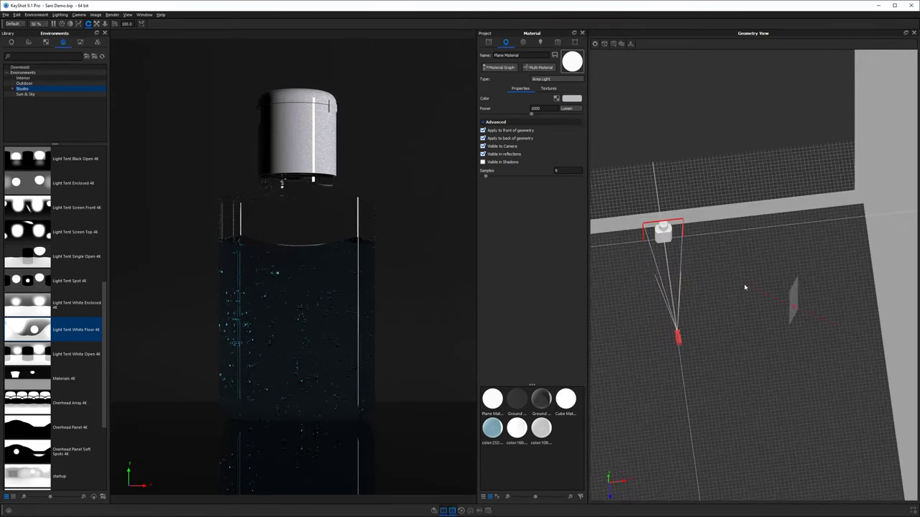
middle_drag(745, 287, 814, 285)
right_click(865, 278)
drag(815, 285, 839, 333)
click(867, 285)
right_click(838, 333)
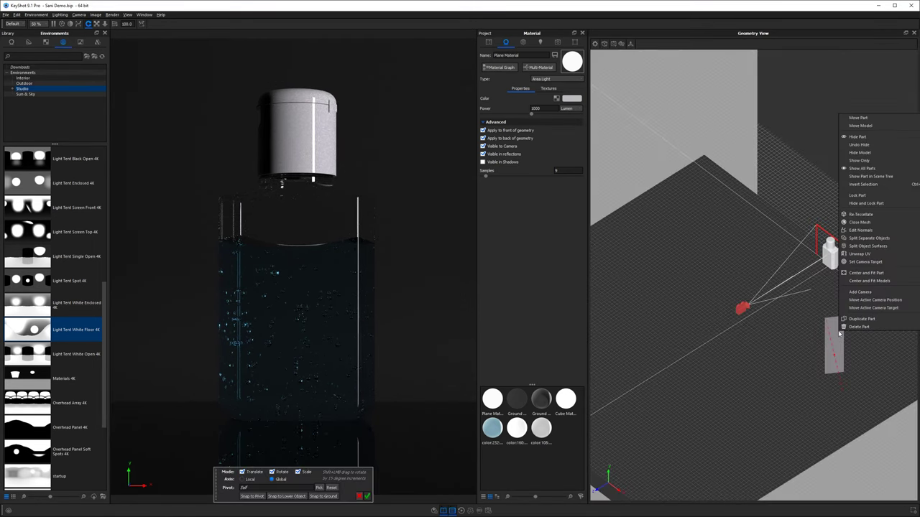
click(862, 318)
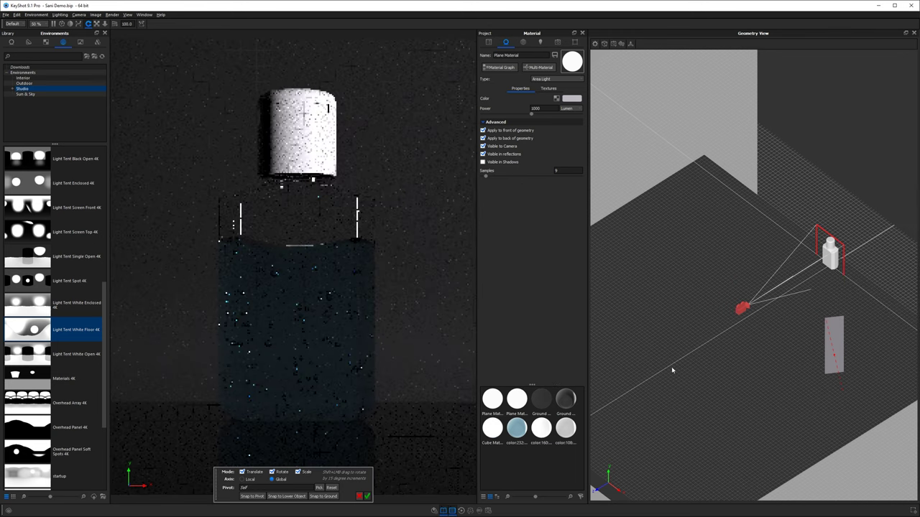
click(366, 495)
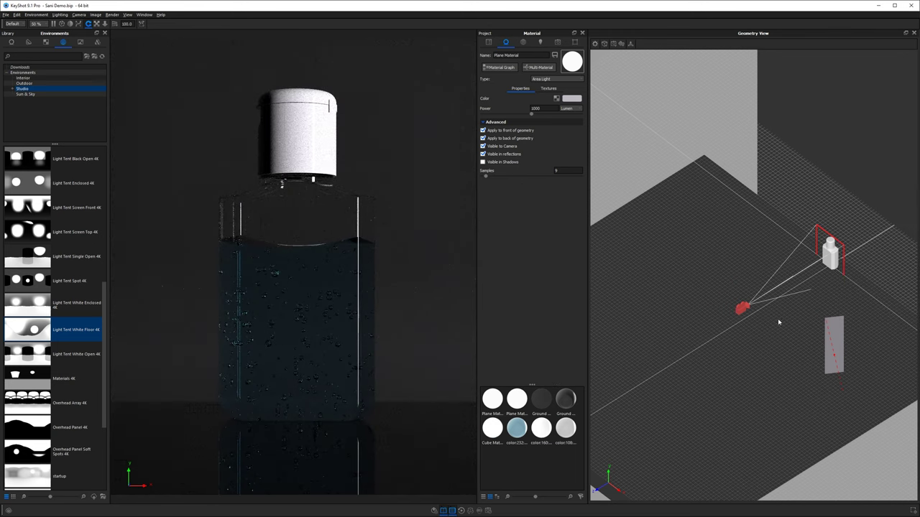
Activate the move tool on the duplicated light Plane #1 and pick the bottle's Cap as its pivot.
right_click(715, 109)
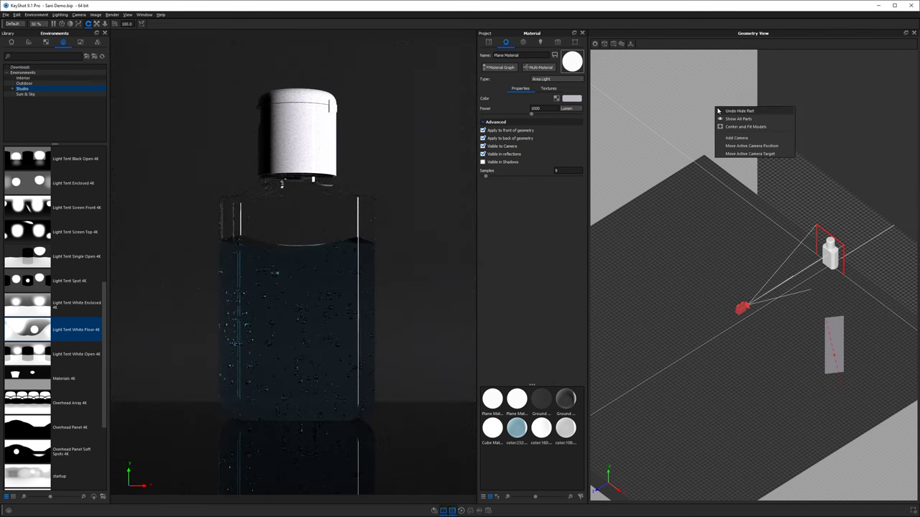
click(717, 76)
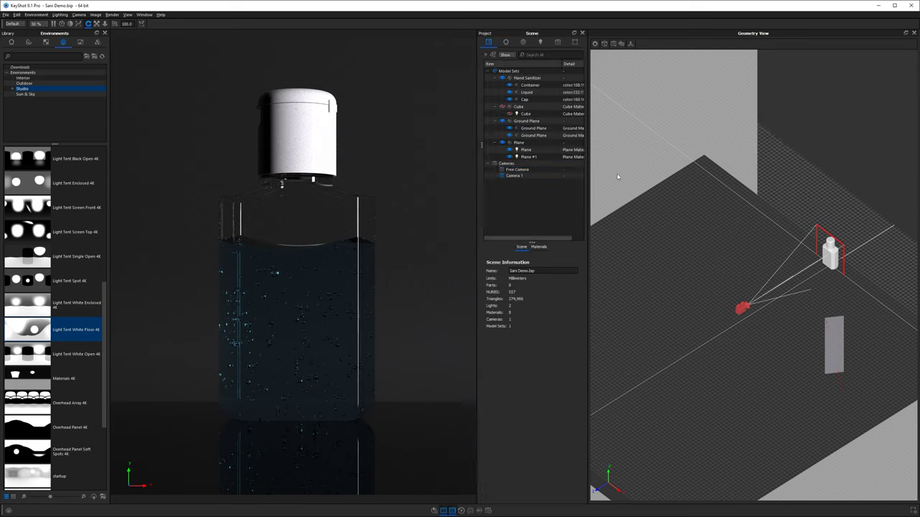
click(535, 157)
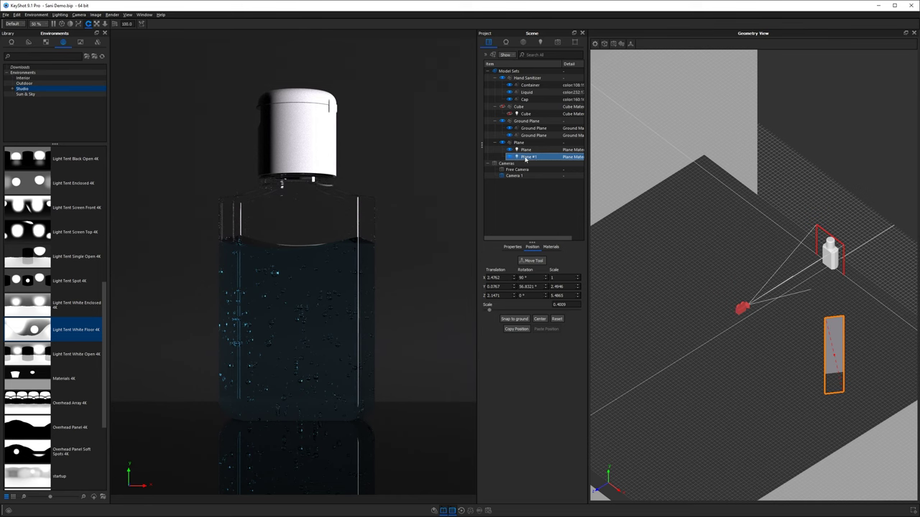
drag(798, 362, 766, 465)
right_click(707, 160)
click(723, 166)
drag(836, 358, 819, 406)
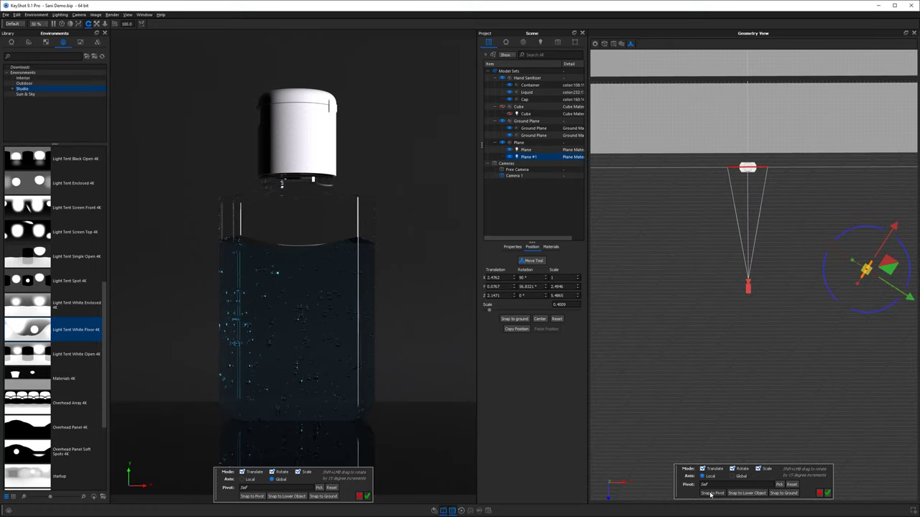
click(779, 484)
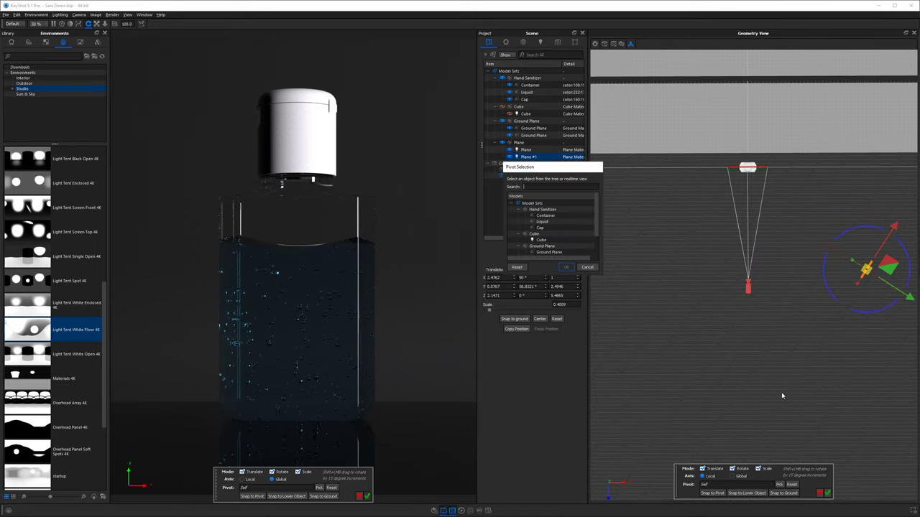
click(748, 167)
click(566, 268)
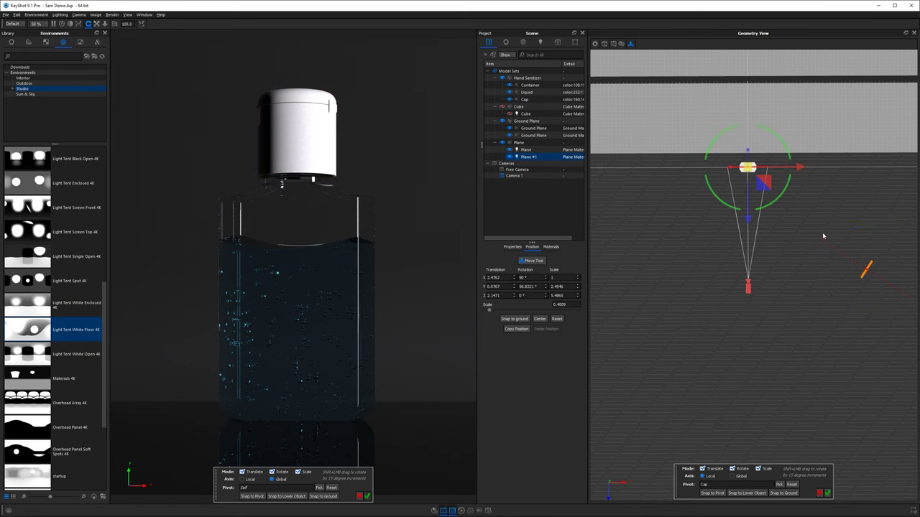
Try to rotate Plane #1 around the Cap pivot using the local axes.
drag(792, 184, 809, 207)
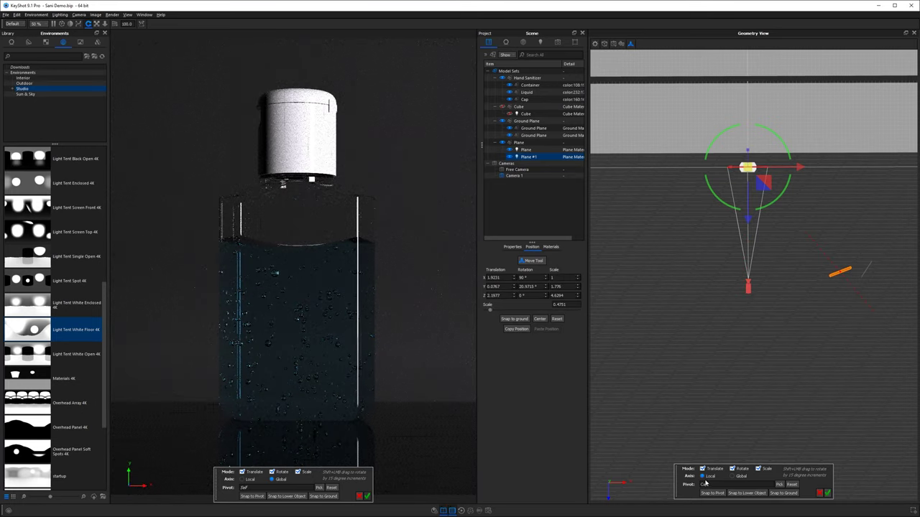
click(819, 495)
Rotate Plane #1 around the Cap pivot on global axes to the bottle's opposite side, at about -68° around Y, and accept it.
right_click(692, 128)
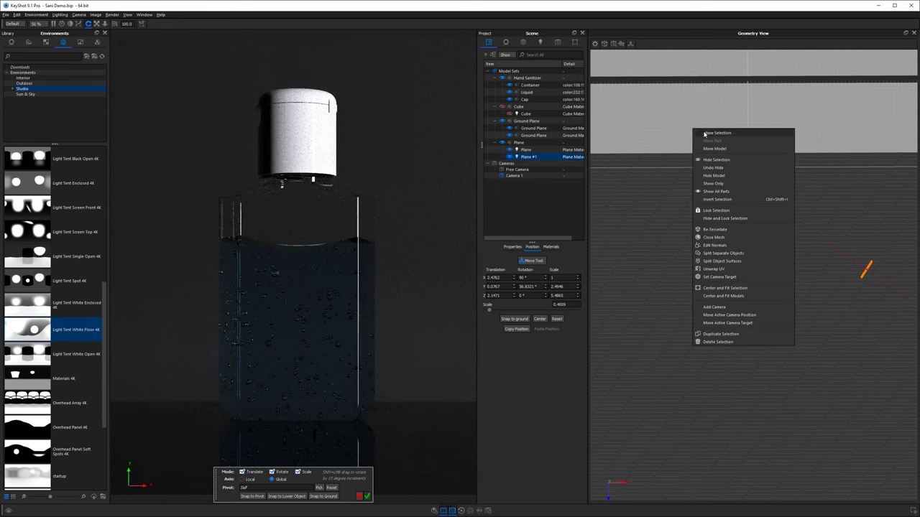
click(705, 133)
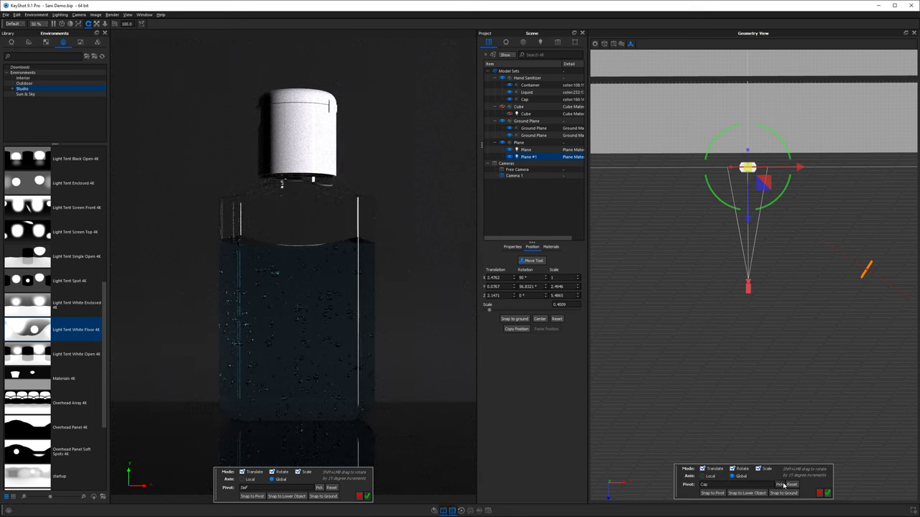
click(782, 485)
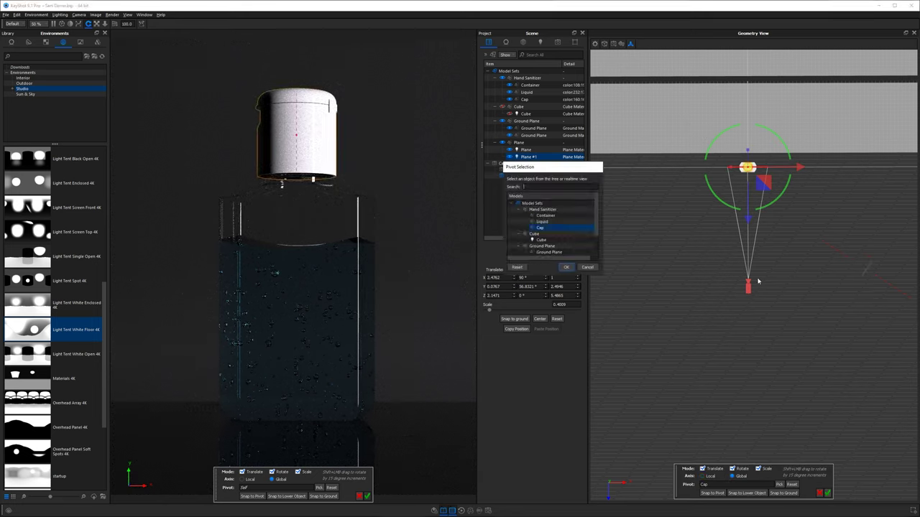
click(567, 268)
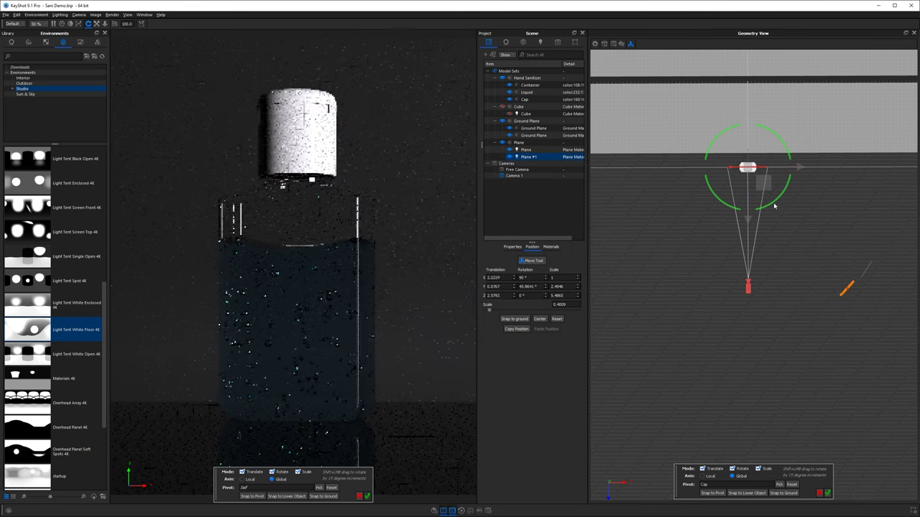
drag(783, 193, 709, 227)
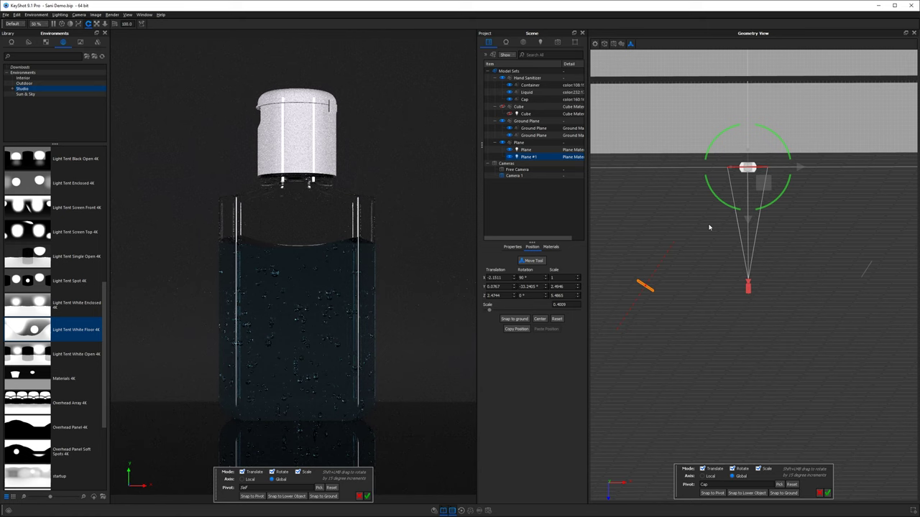
drag(709, 227, 683, 193)
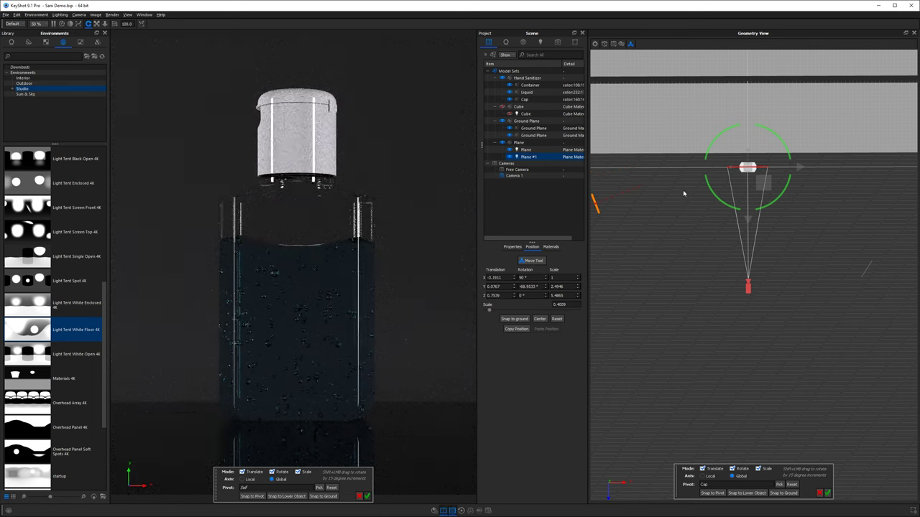
drag(683, 193, 694, 190)
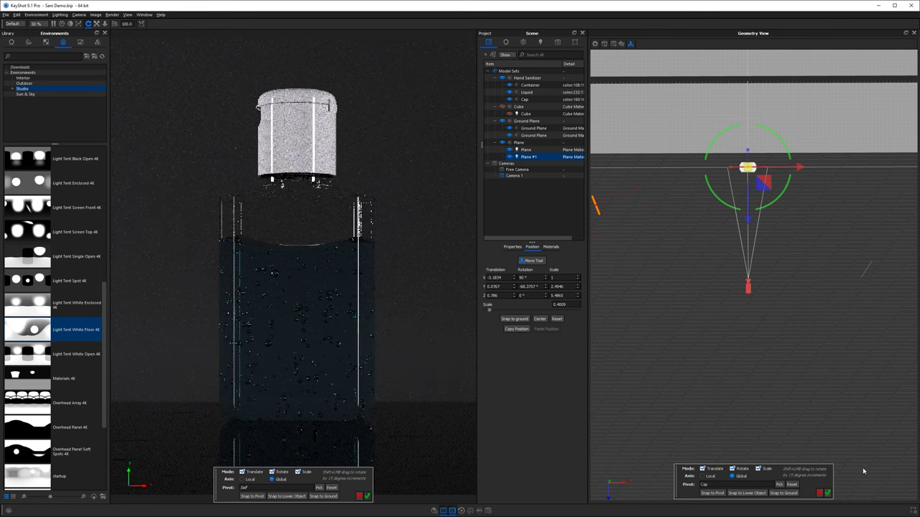
click(827, 494)
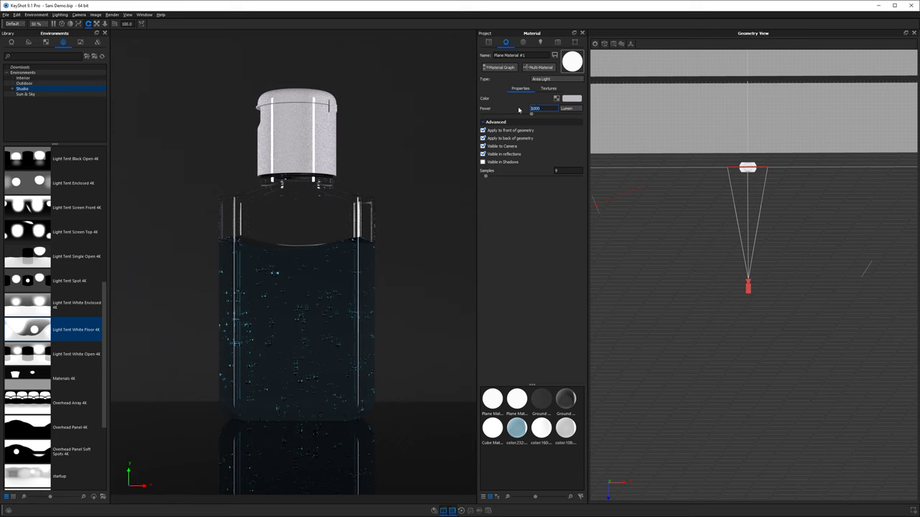
Set the power of both area light planes to 1500 lumen.
key(Return)
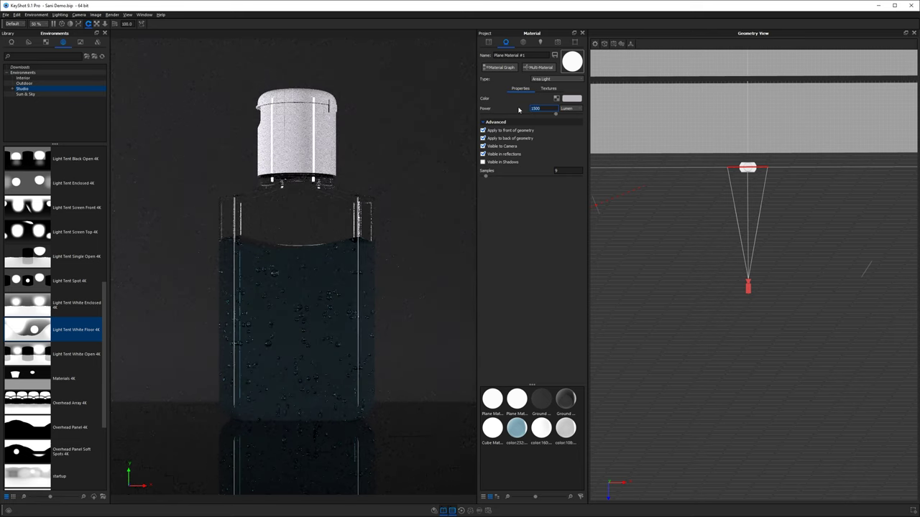
click(490, 43)
double_click(538, 151)
double_click(540, 109)
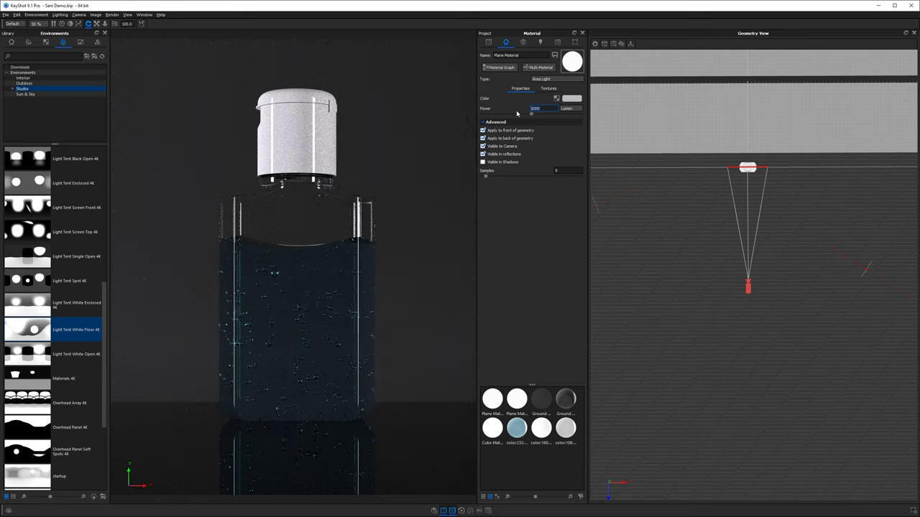
text(1500)
key(Return)
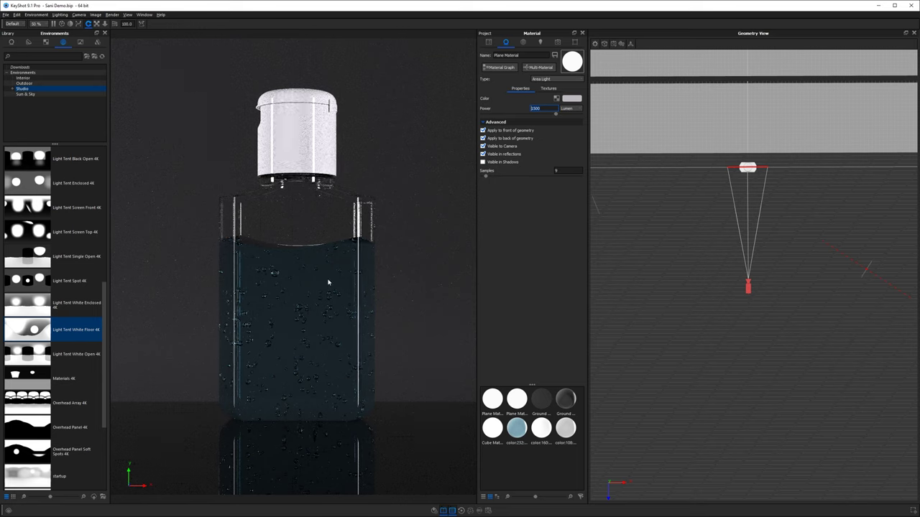
Darken the cap's plastic material by setting its diffuse color value to 80%.
double_click(294, 132)
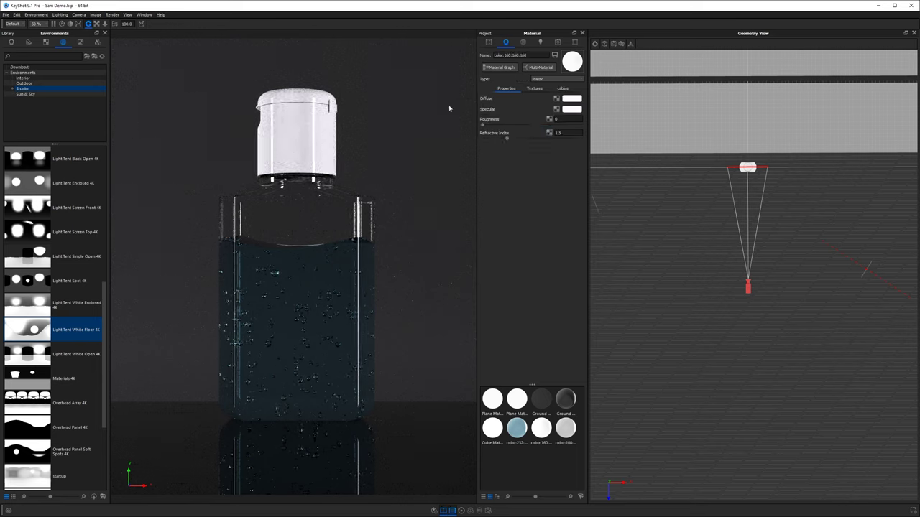
click(571, 98)
drag(577, 219, 511, 221)
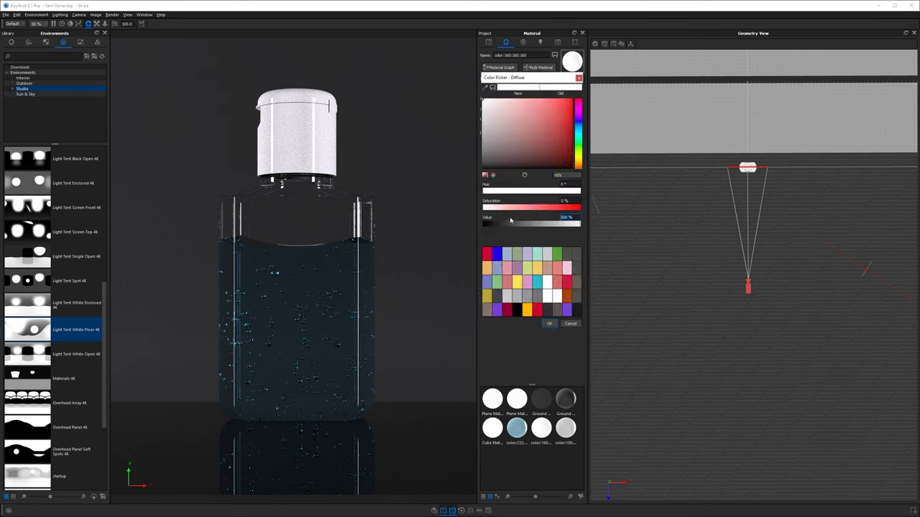
text(80)
key(Return)
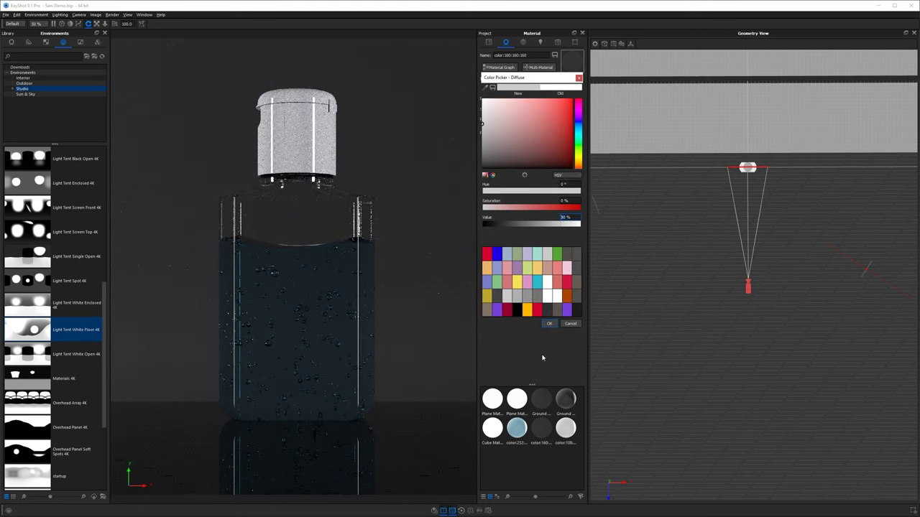
click(549, 323)
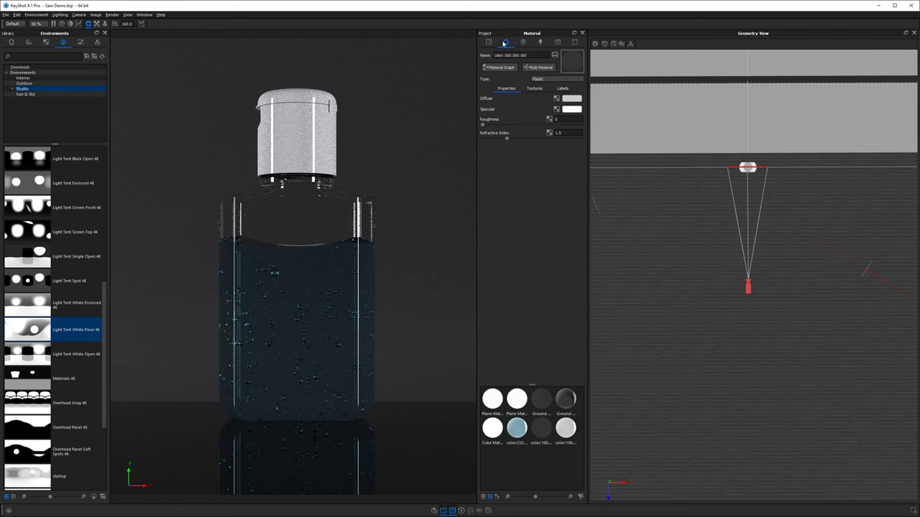
Turn the Cube backdrop spotlight back on by making it visible in the scene again.
click(488, 42)
click(511, 115)
click(511, 115)
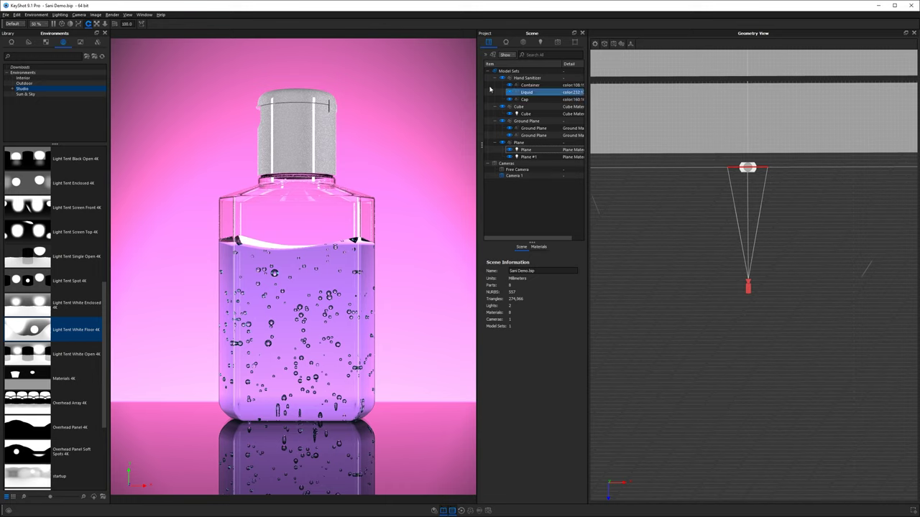
Bring the environment lighting back by setting its brightness to 1.
click(523, 42)
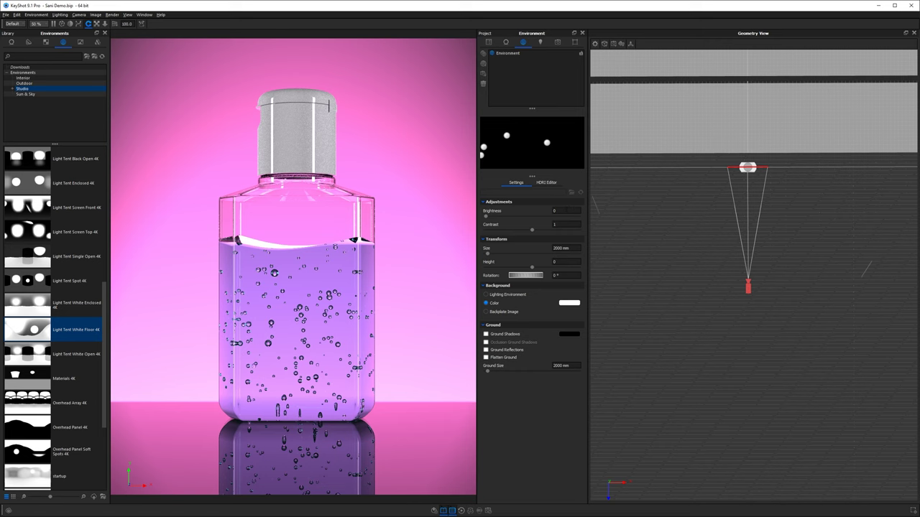
drag(487, 218, 568, 225)
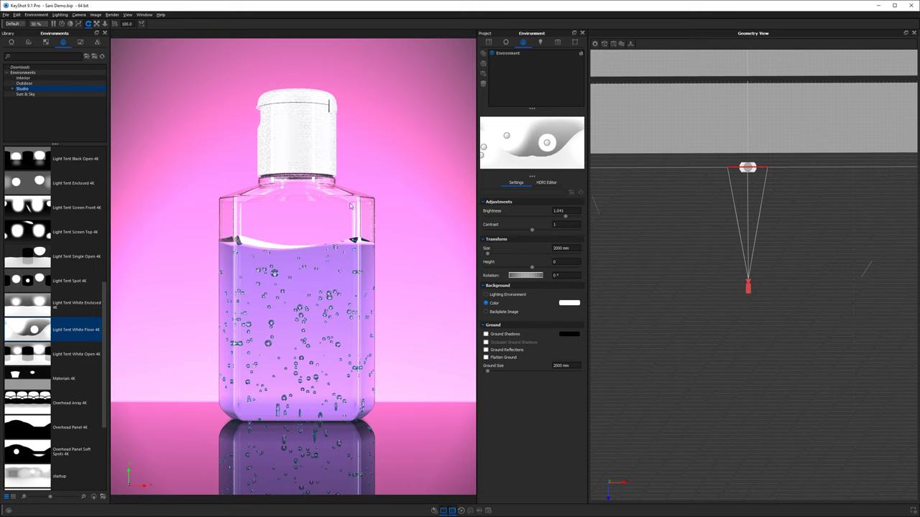
double_click(564, 211)
text(1)
key(Return)
Set the power of the first area light, Plane, to 1000 lumen.
click(489, 43)
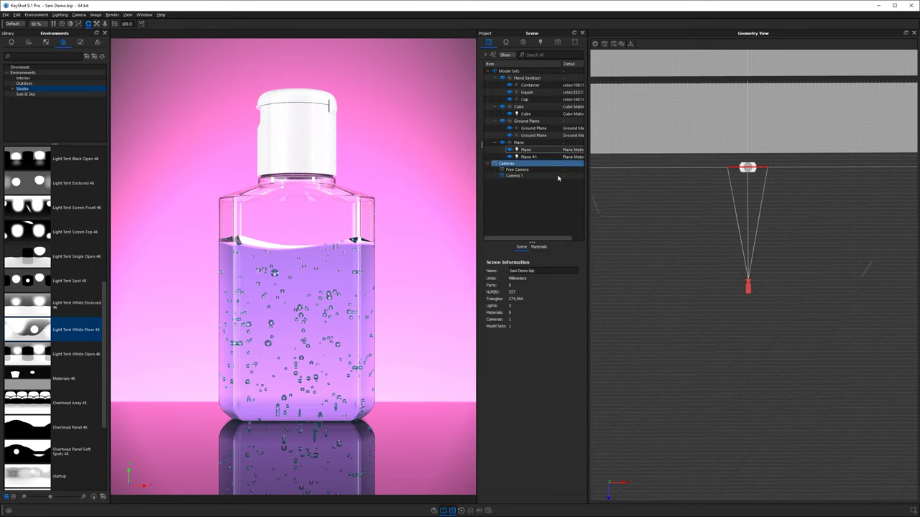
double_click(526, 151)
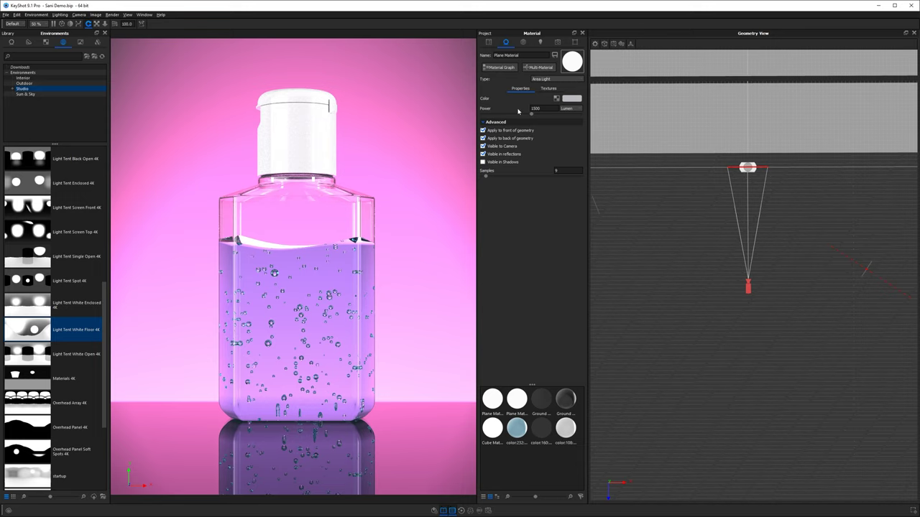
drag(545, 109, 509, 107)
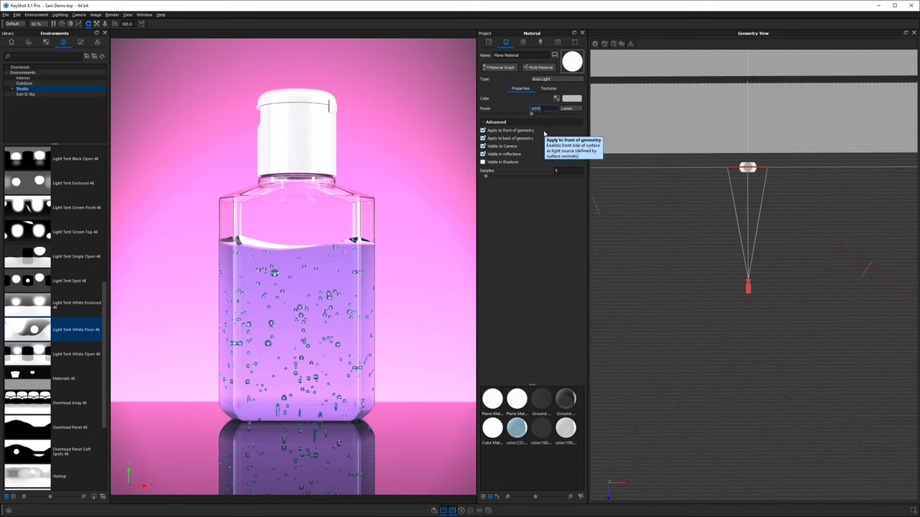
key(Return)
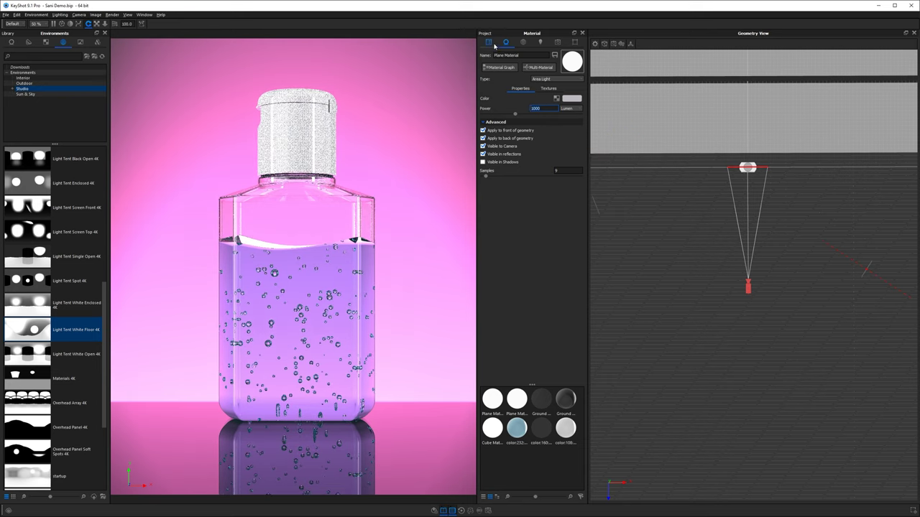
Add a Noise (Fractal) bump texture to the container's glass material with a scale of 0.5 mm.
double_click(316, 216)
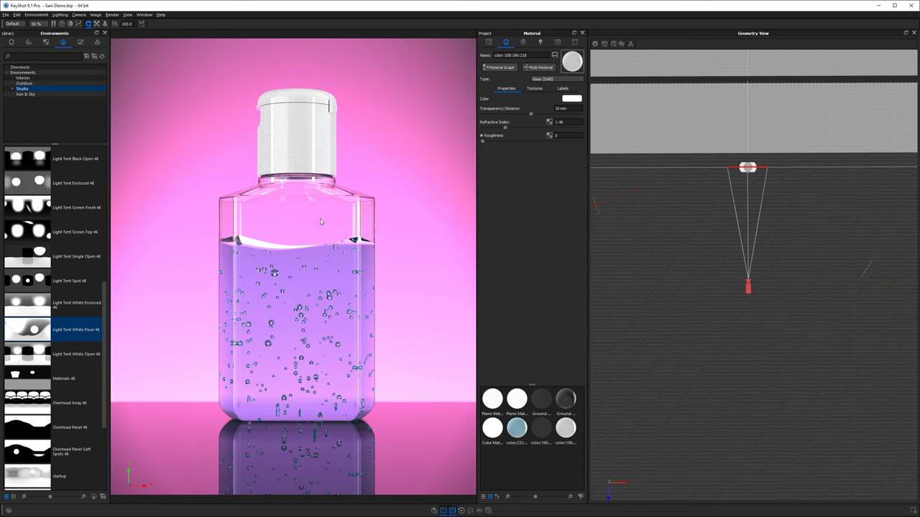
click(536, 89)
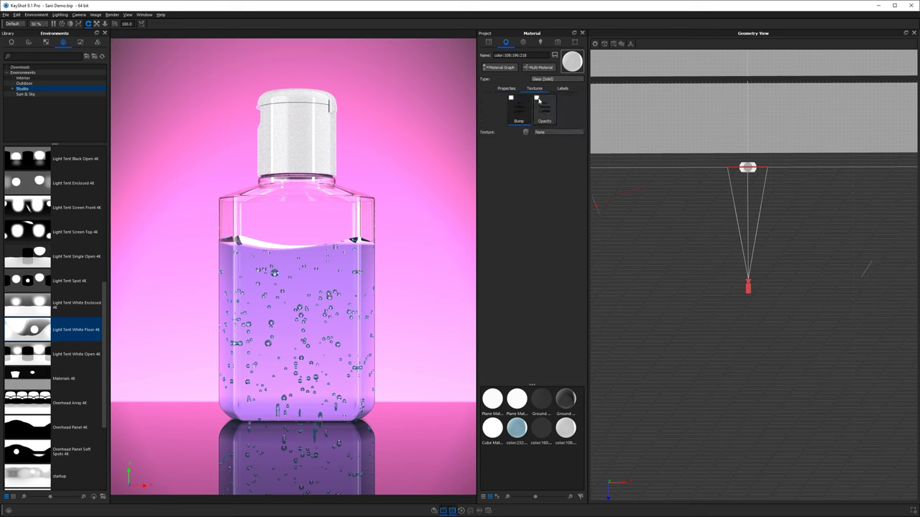
click(518, 110)
mouse_move(542, 111)
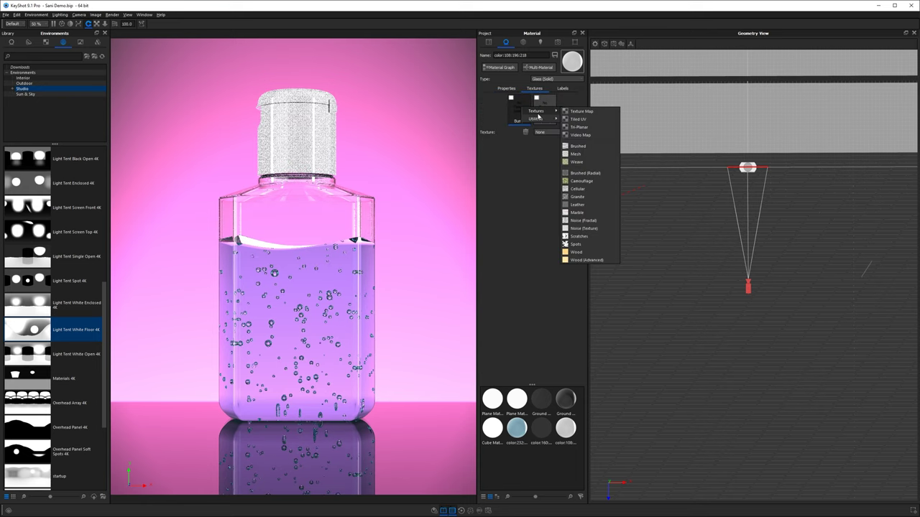
click(591, 220)
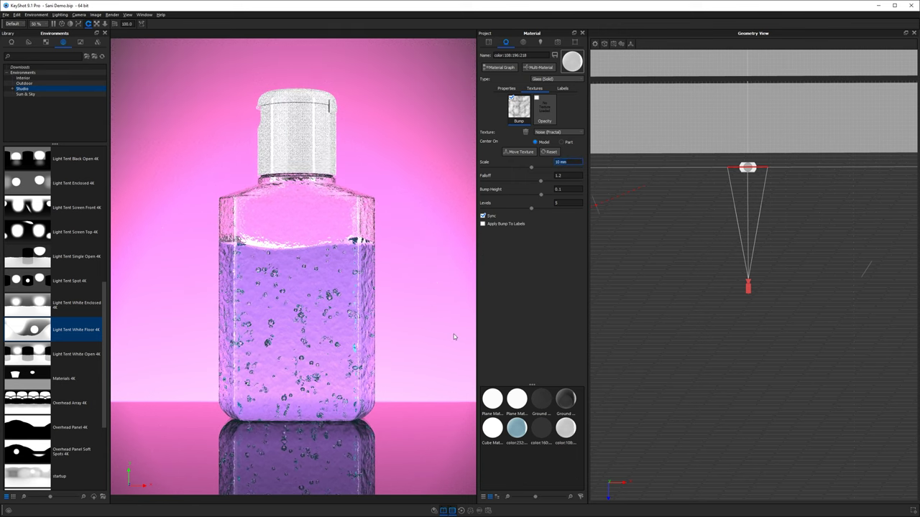
text(2.5)
key(Return)
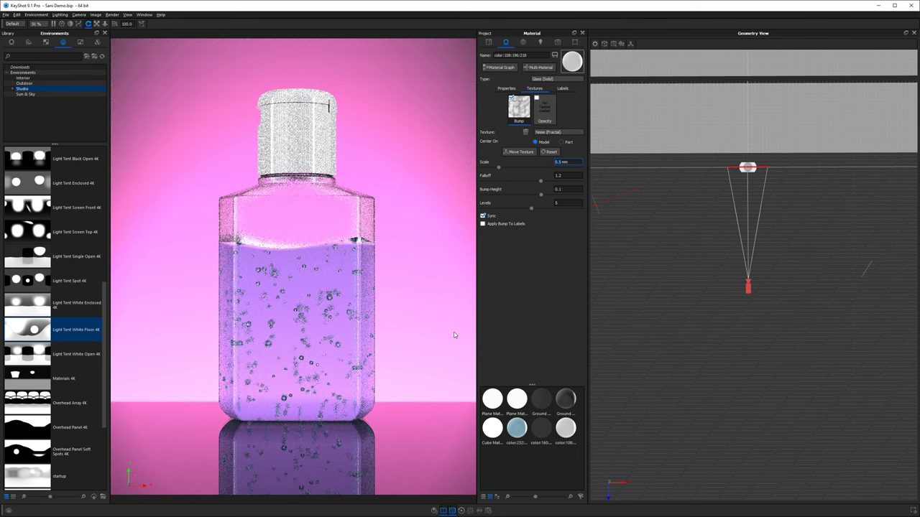
Reduce the container's noise bump height to 0.02 and adjust the noise scale.
click(560, 188)
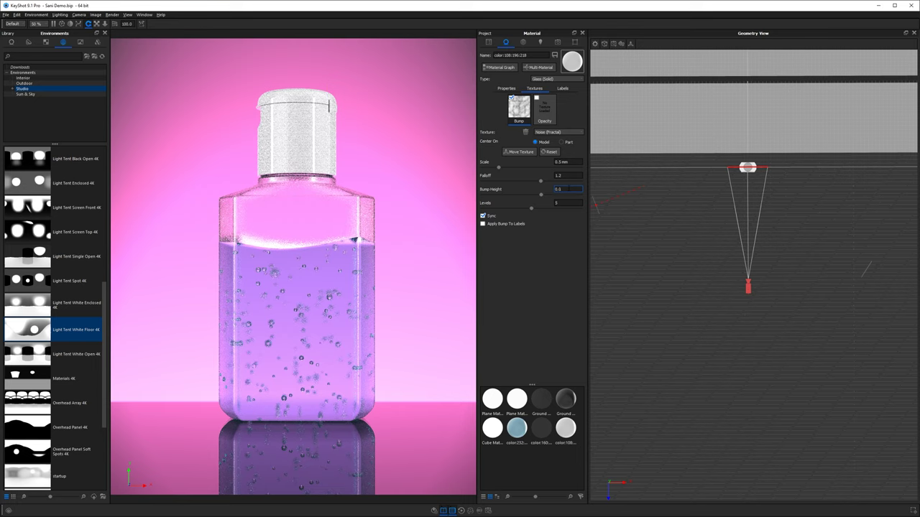
text(0.05)
key(Return)
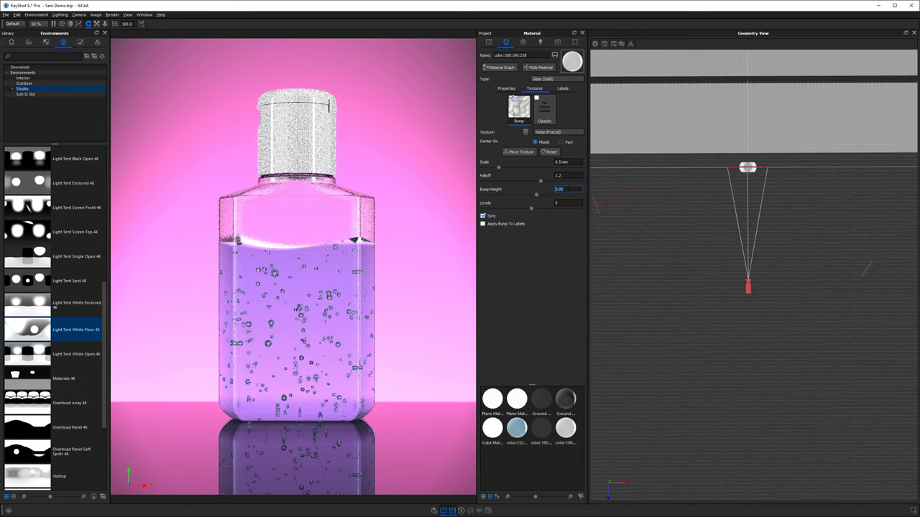
text(.0)
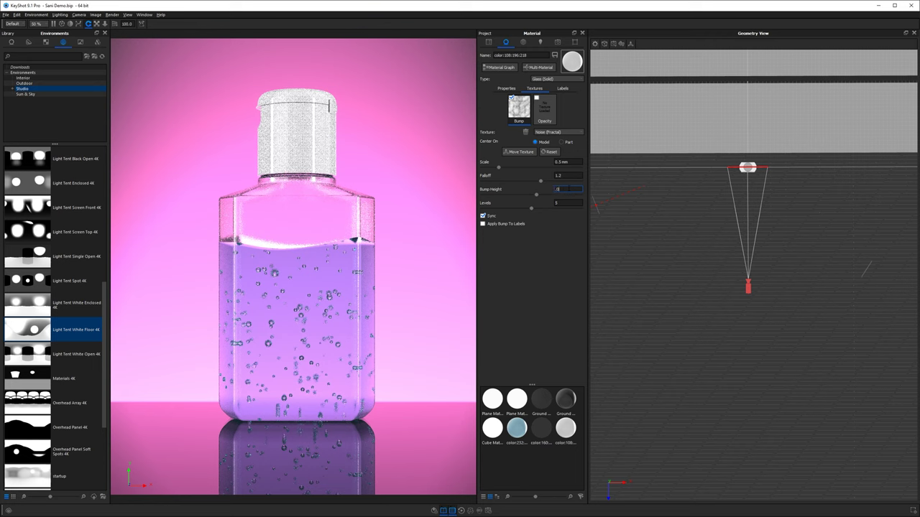
text(2)
key(Return)
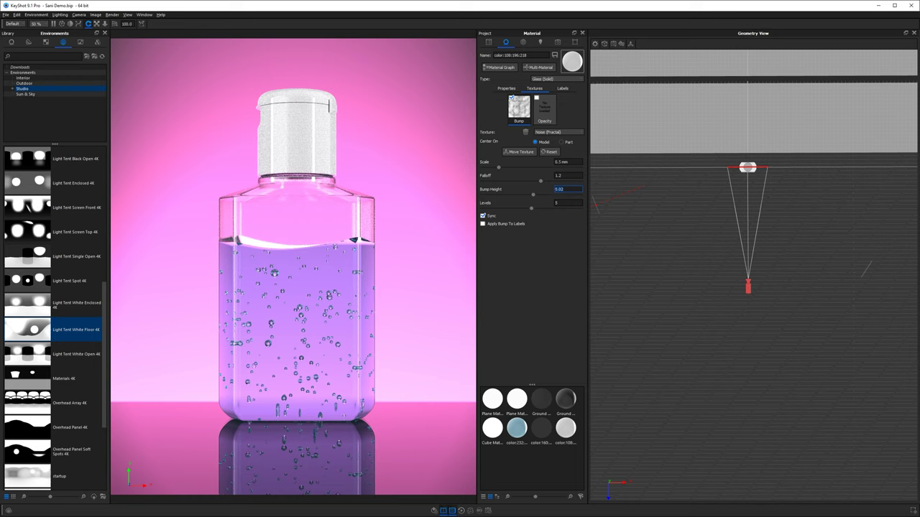
click(559, 162)
text(0)
key(Return)
Set the roughness of the container's solid glass material to 0.001.
double_click(342, 206)
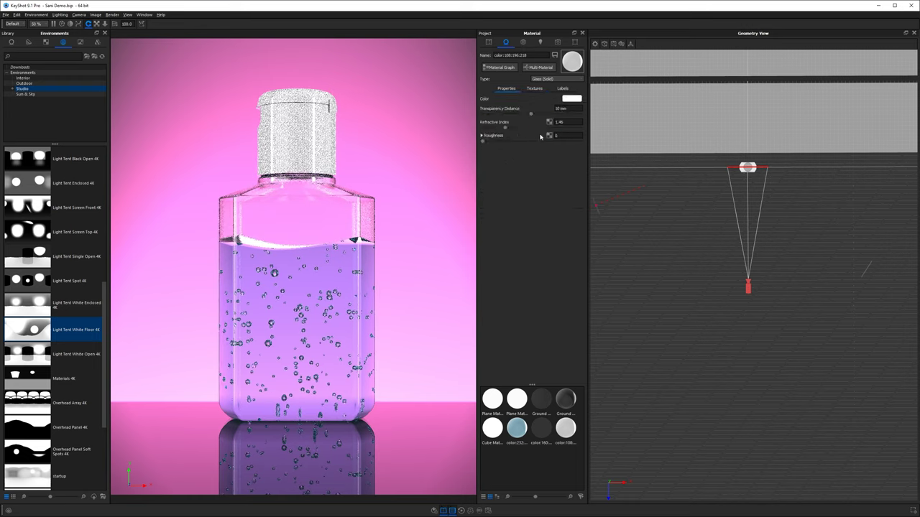
drag(570, 135, 542, 137)
text(.0)
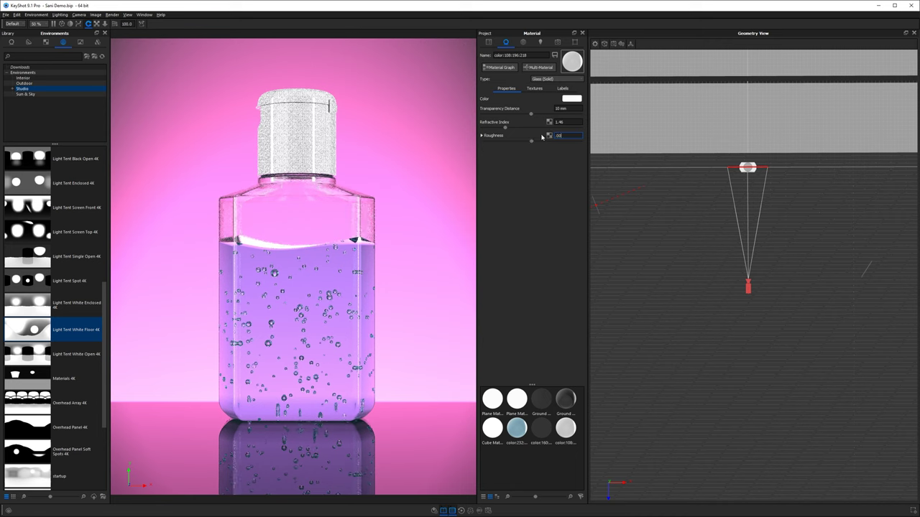
text(01)
key(BackSpace)
key(BackSpace)
key(Return)
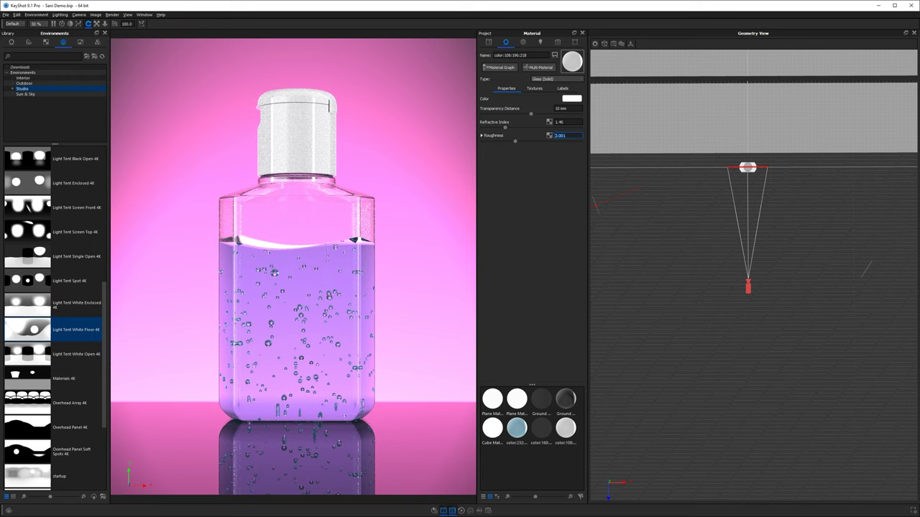
Darken the cap plastic's specular color to a light gray and set its roughness to 0.01.
double_click(308, 130)
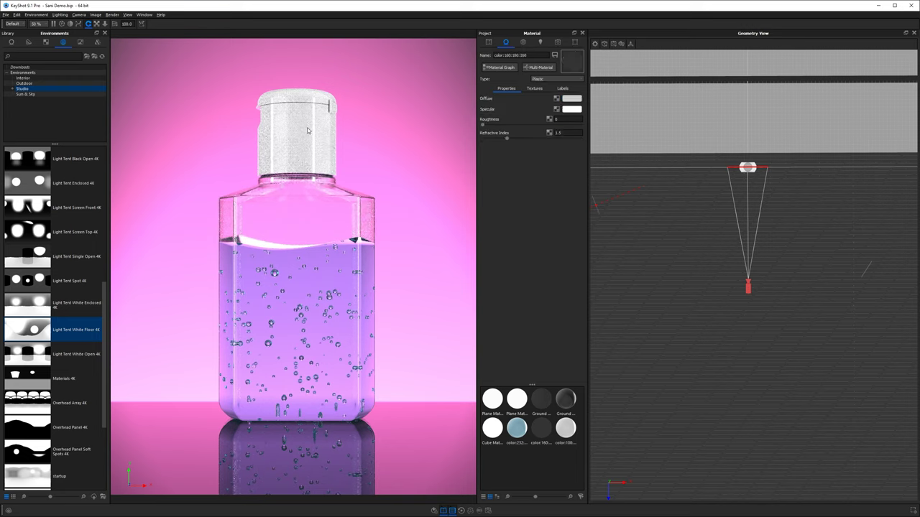
click(534, 88)
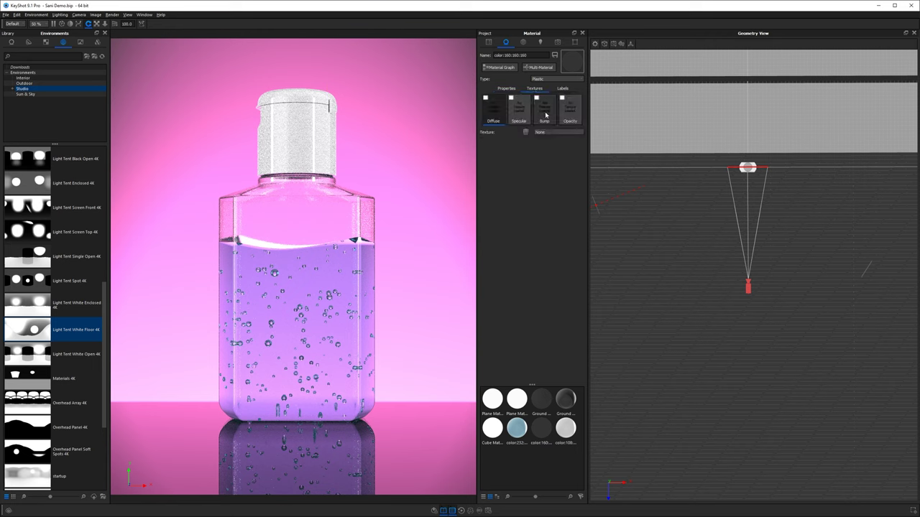
click(507, 88)
click(573, 111)
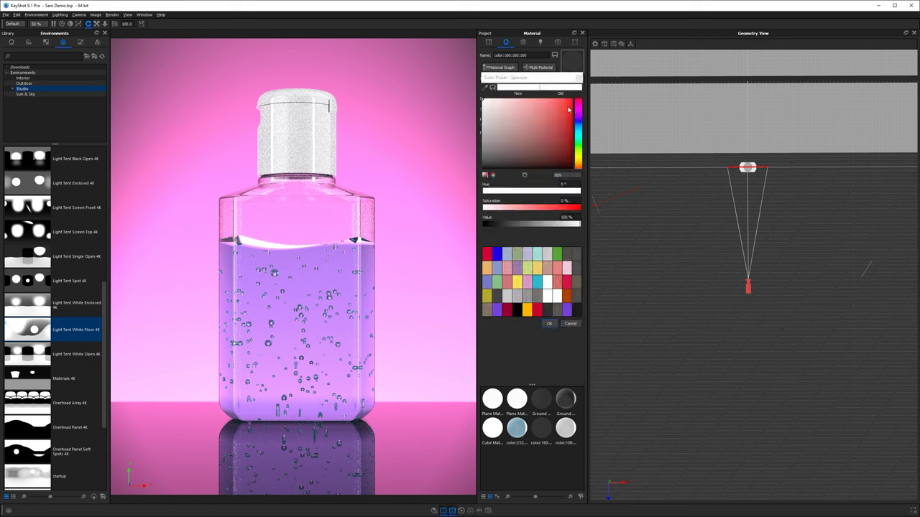
drag(483, 107, 480, 137)
click(549, 323)
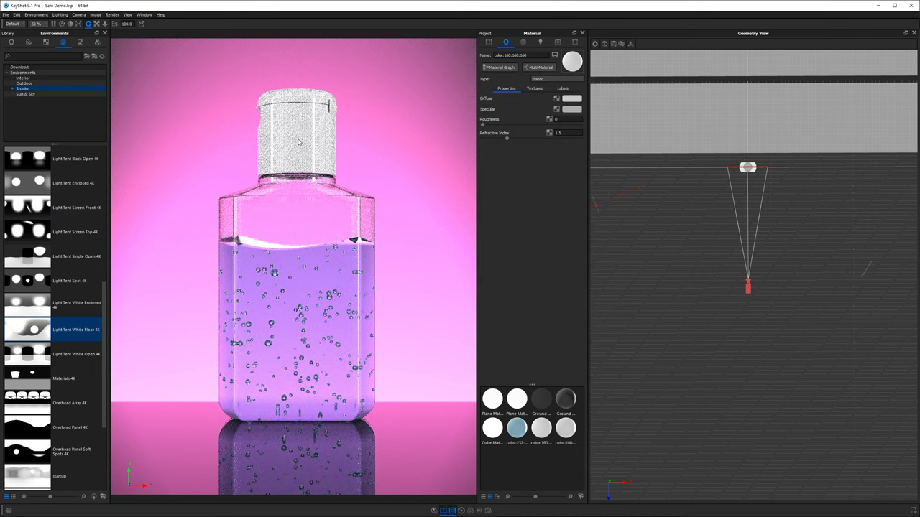
click(561, 119)
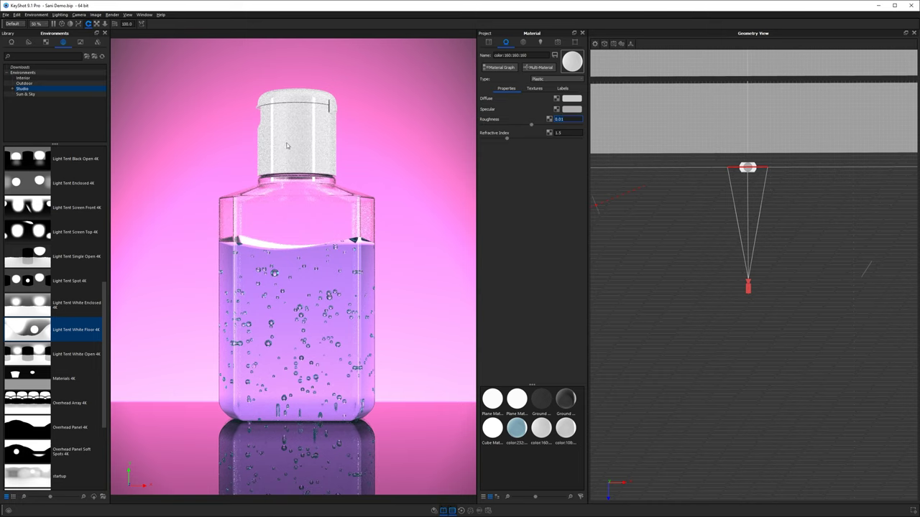
Rotate Plane #1 around the Cap pivot on global axes, closer to the camera and roughly mirroring the other area light.
drag(746, 211, 745, 220)
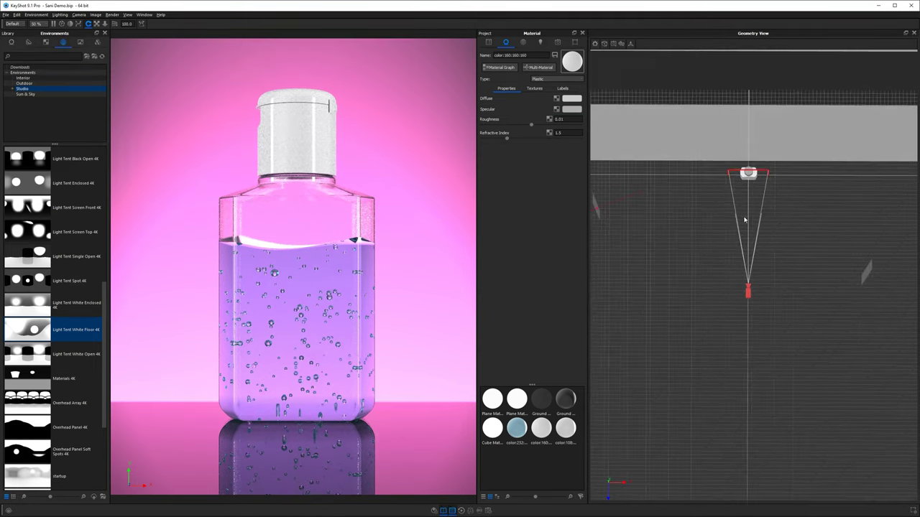
right_click(595, 204)
click(619, 210)
drag(782, 199, 788, 184)
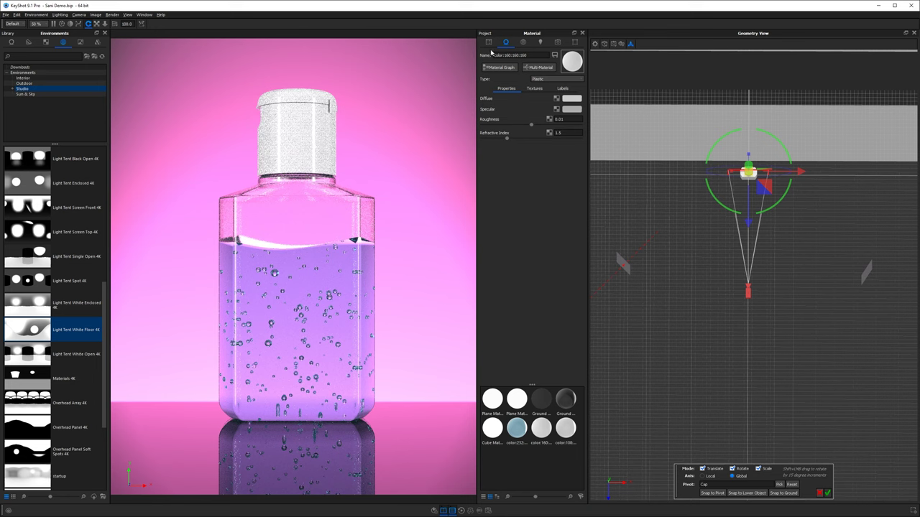
Set the power of both area lights, Plane and Plane #1, to 800 lumen.
click(489, 43)
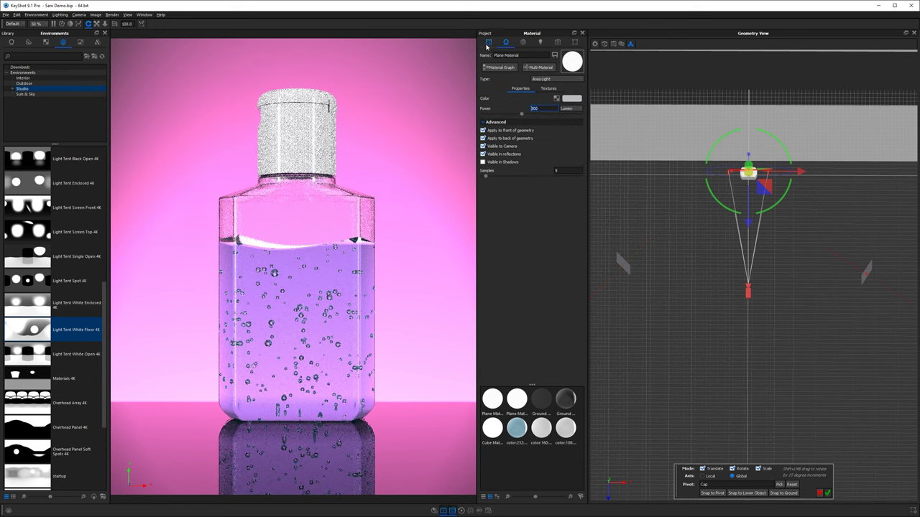
click(488, 43)
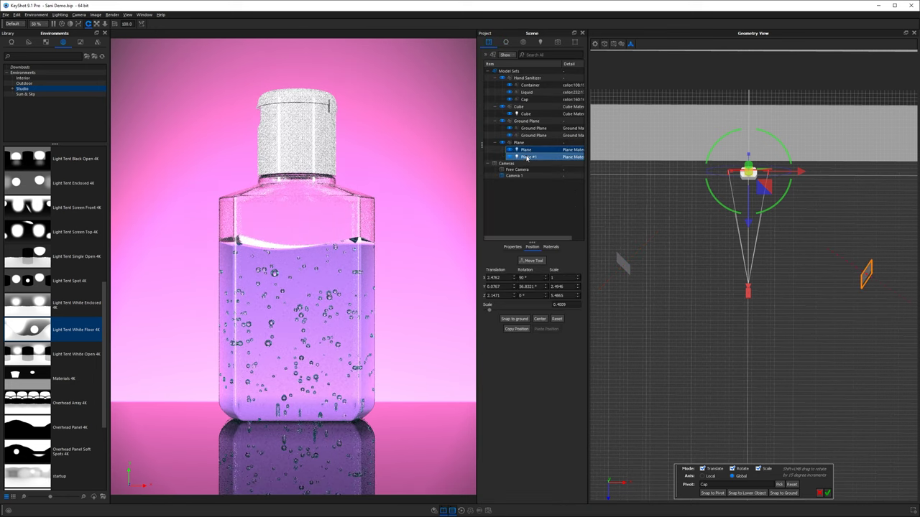
double_click(525, 157)
click(540, 108)
drag(541, 109, 521, 107)
text(8000)
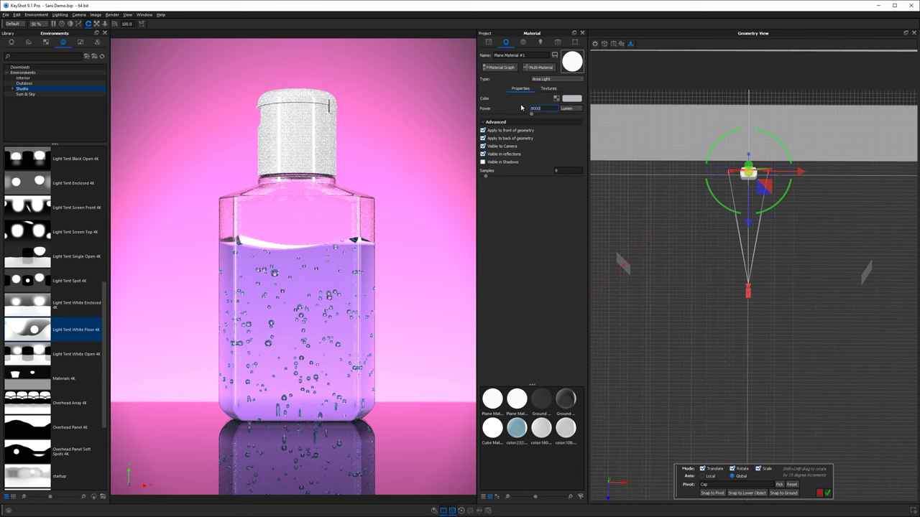
key(Return)
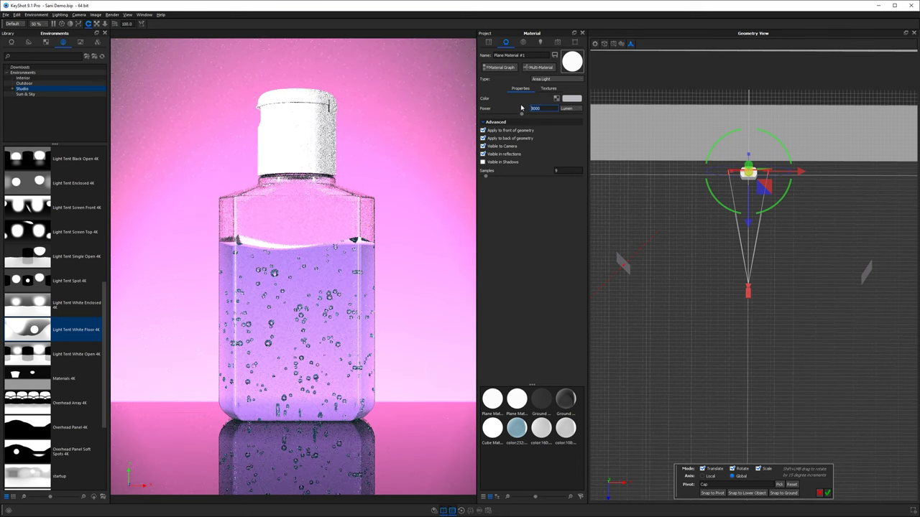
text(800)
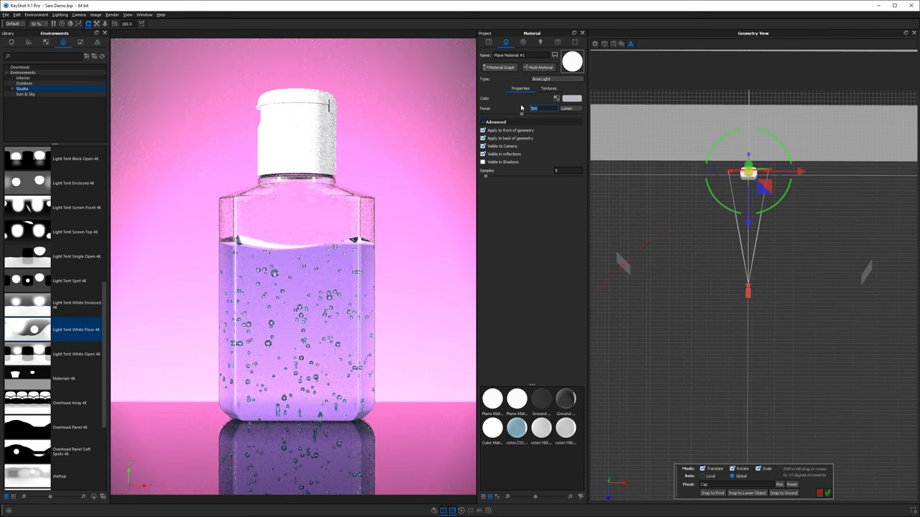
key(Return)
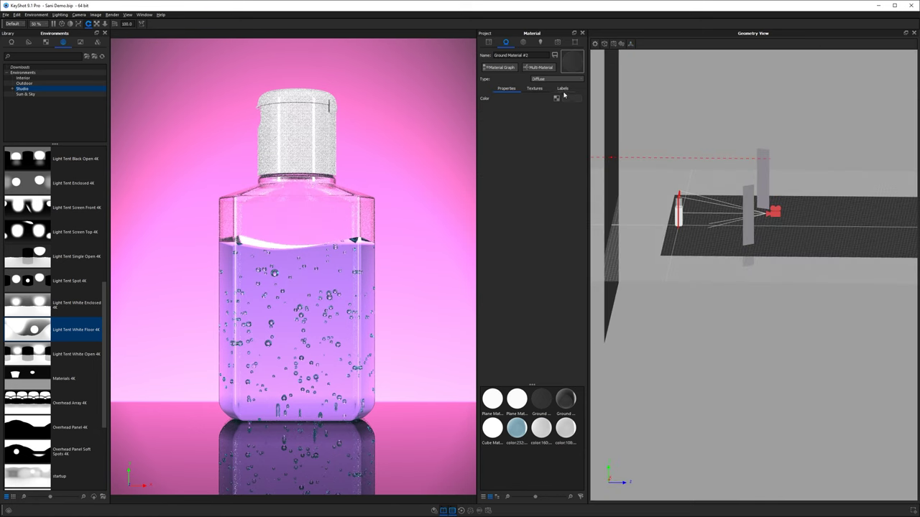
Lighten the backdrop's diffuse color in Ground Material #2 to a neutral gray with a value of 74%.
click(566, 97)
drag(493, 105, 471, 131)
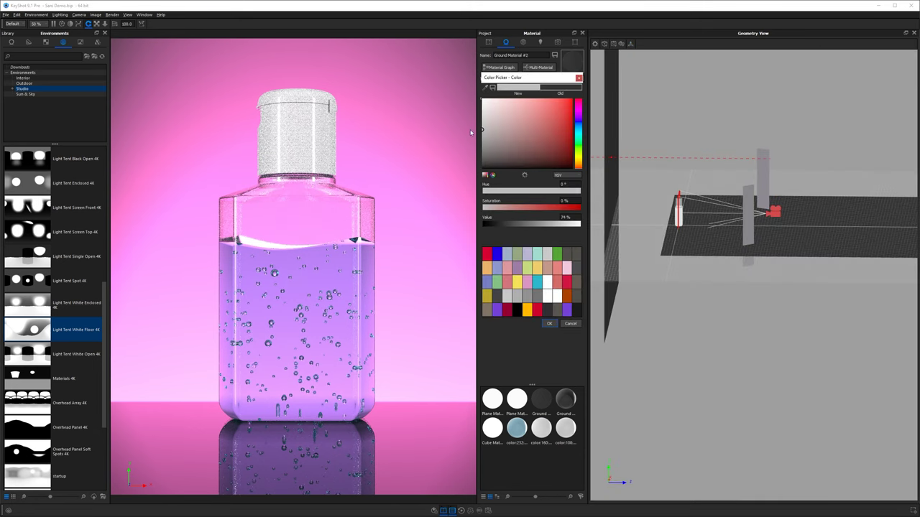
click(549, 324)
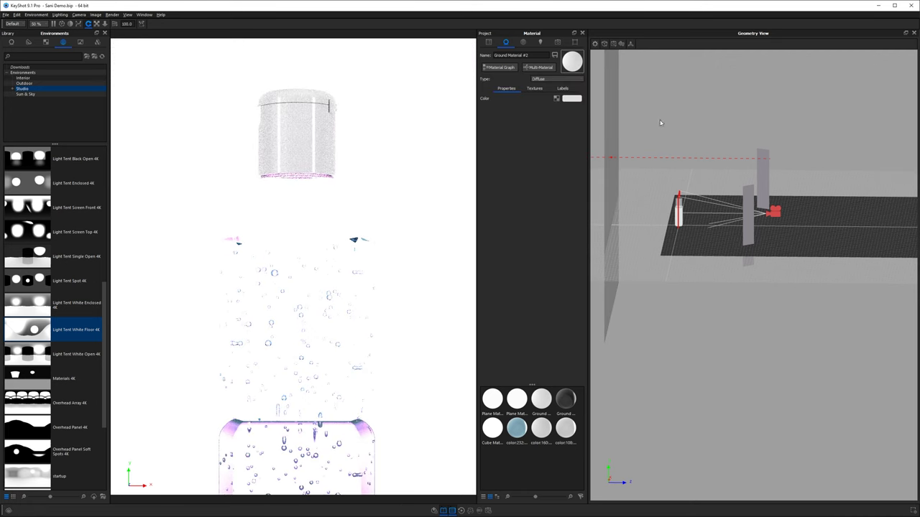
Lower the power of the Cube spotlight aimed at the backdrop to 500 lumen.
click(489, 43)
double_click(537, 113)
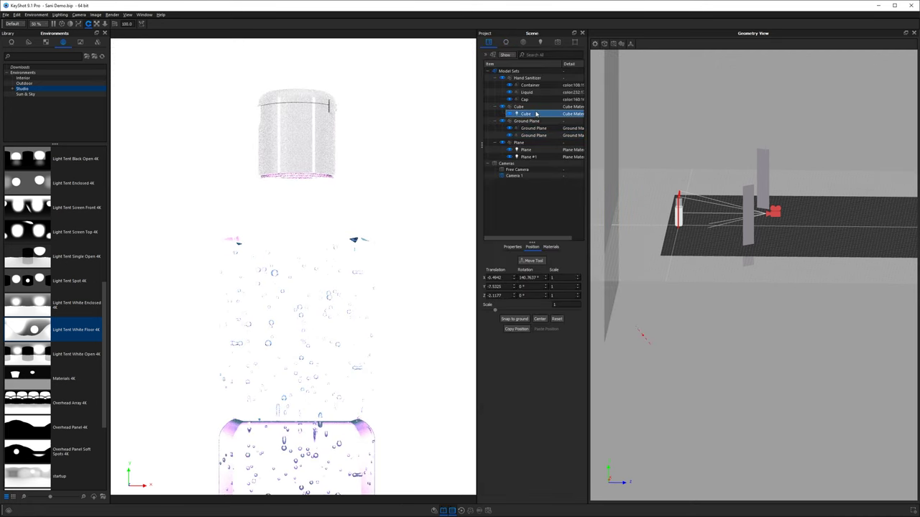
double_click(544, 122)
text(1000)
key(Return)
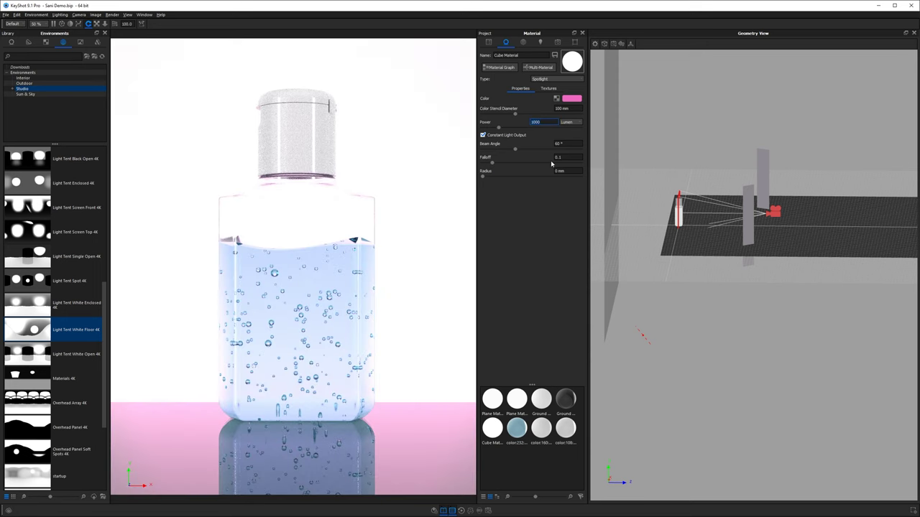
text(100)
key(Return)
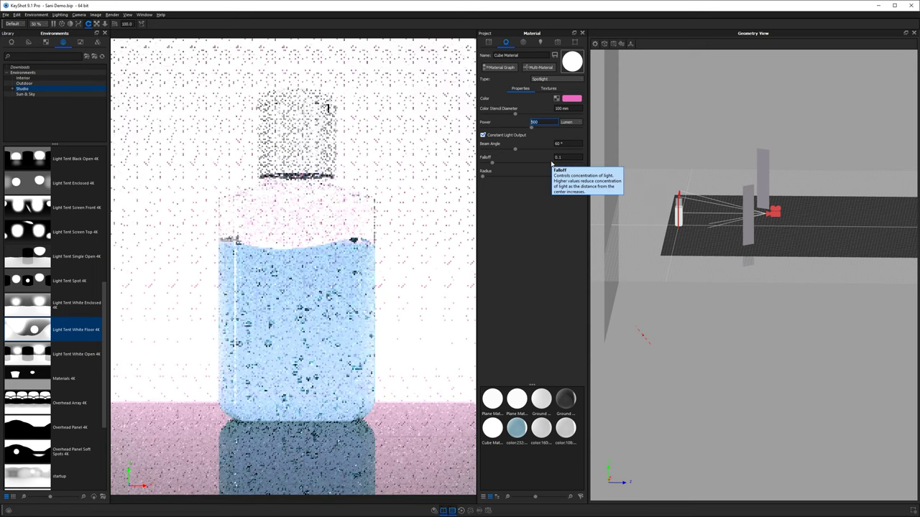
Recolor the backdrop's diffuse material, Ground Material #2, to pink with hue 306°, saturation 35% and value 73%.
double_click(448, 157)
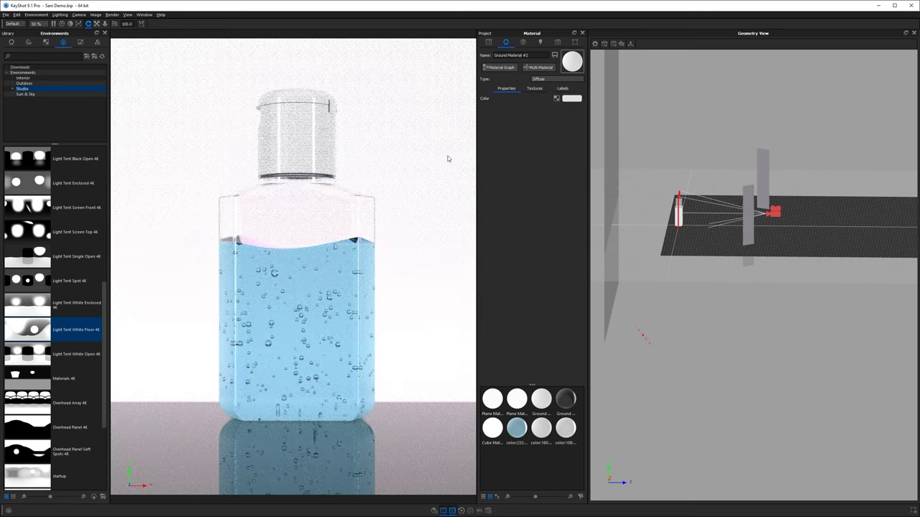
click(574, 97)
drag(488, 121, 469, 153)
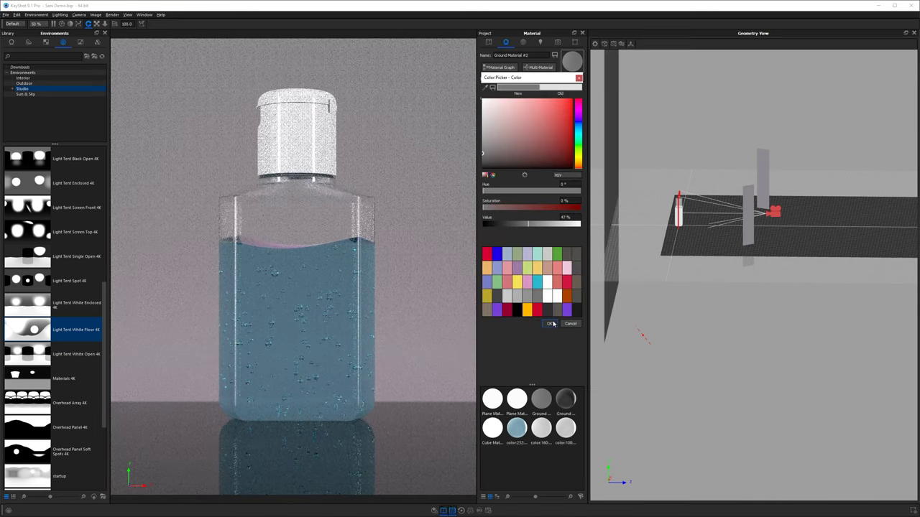
click(569, 283)
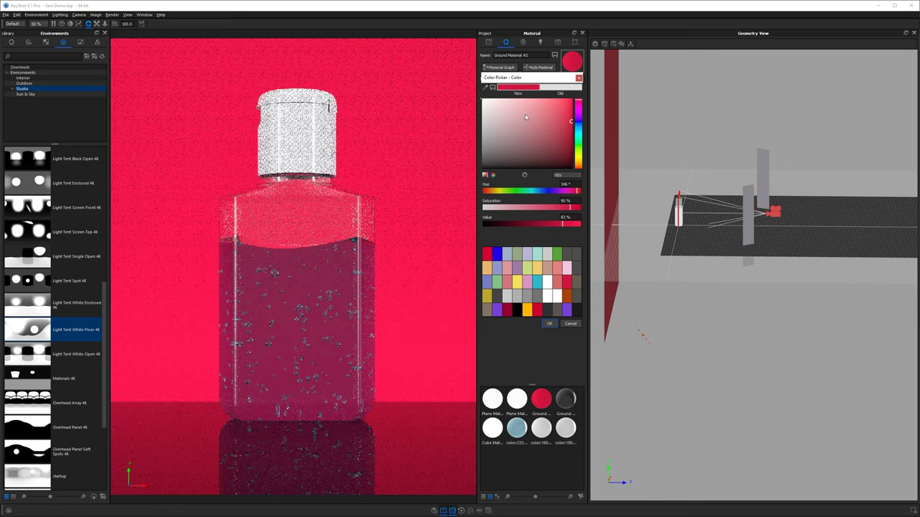
click(567, 268)
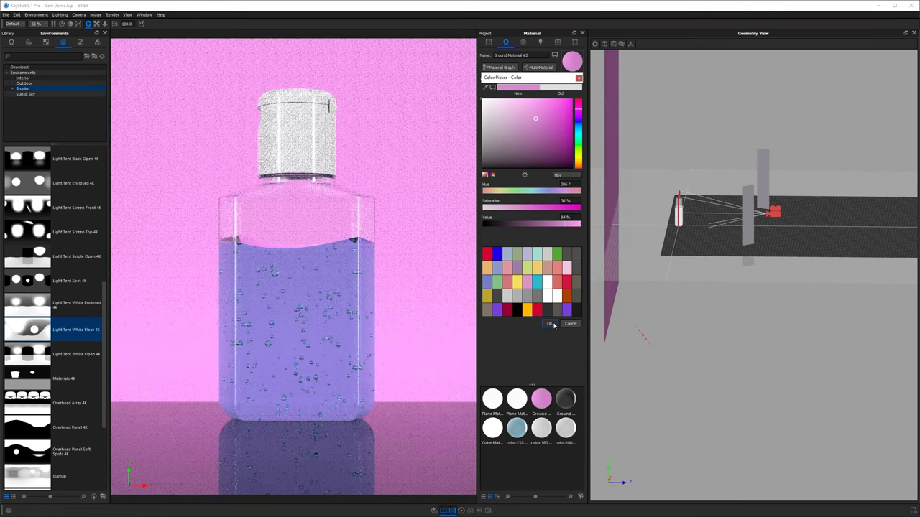
click(550, 324)
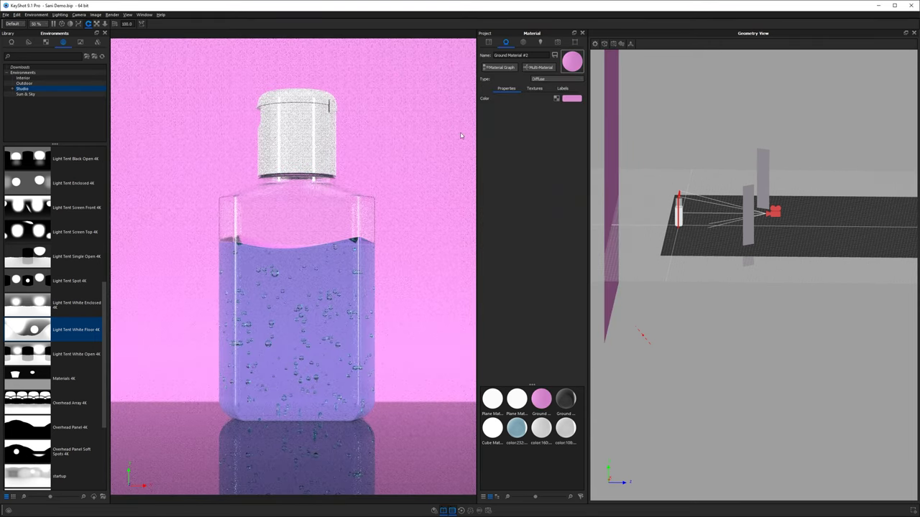
click(572, 99)
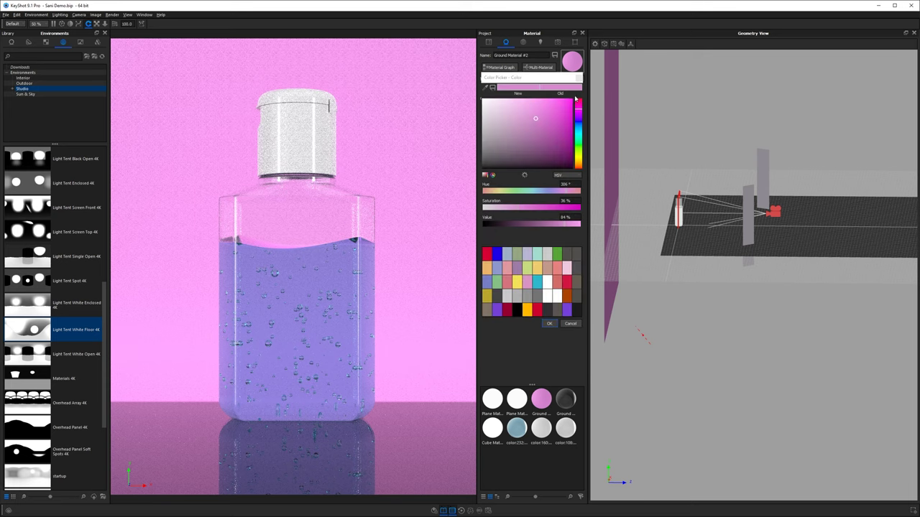
drag(560, 116, 543, 138)
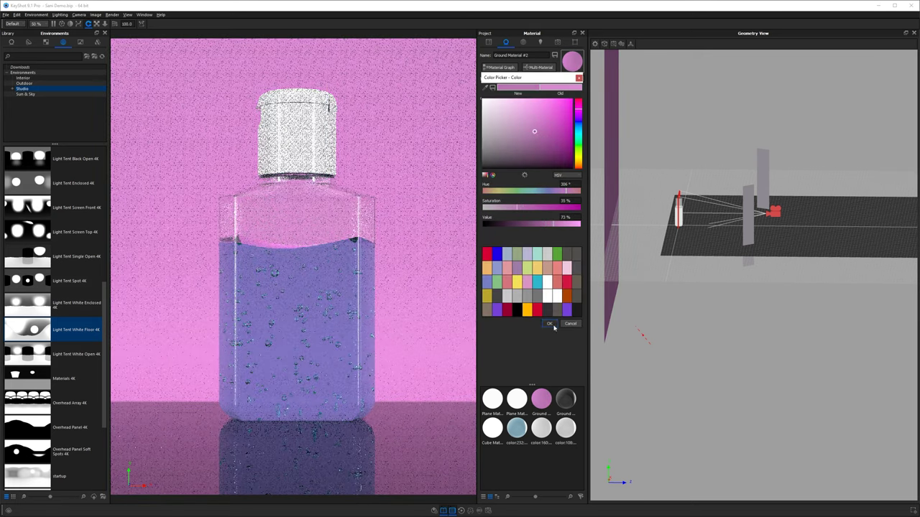
click(549, 323)
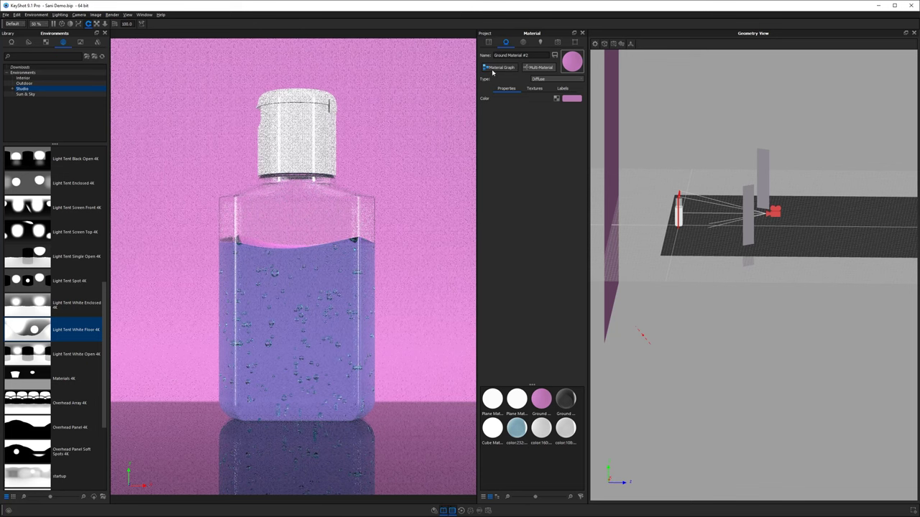
Switch the Cube spotlight's color to HSV and reduce its saturation to 32% for a paler pink.
click(488, 43)
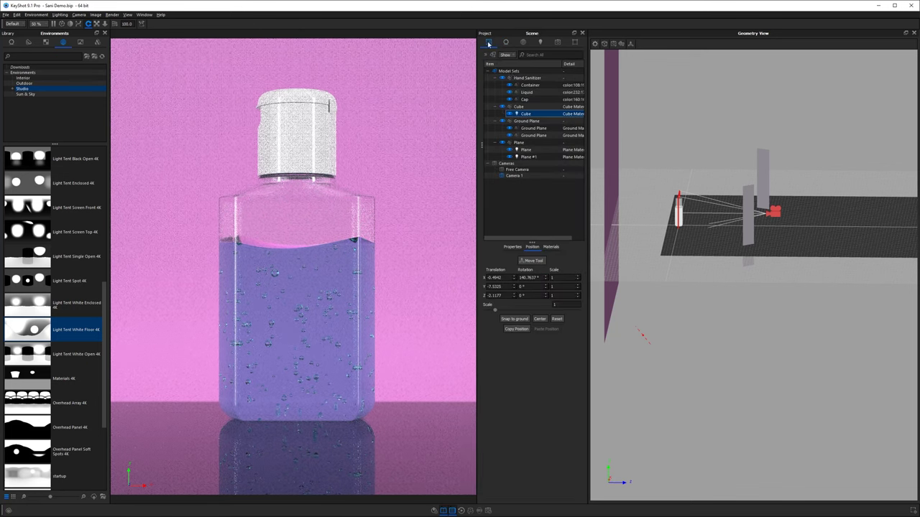
double_click(541, 114)
click(570, 99)
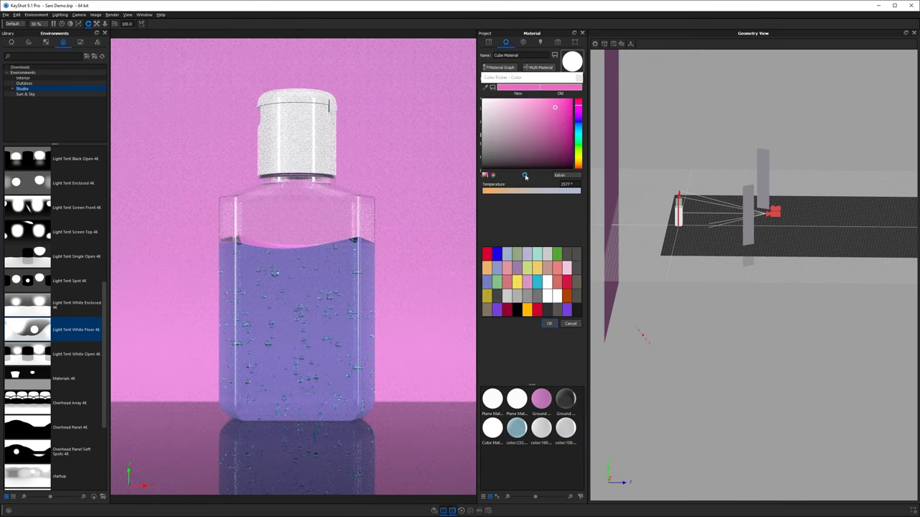
click(563, 176)
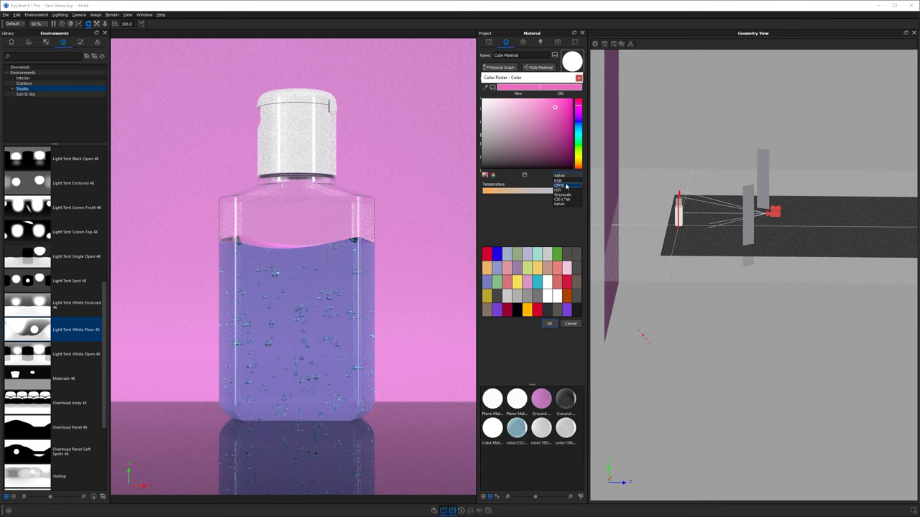
click(559, 190)
drag(535, 209, 516, 208)
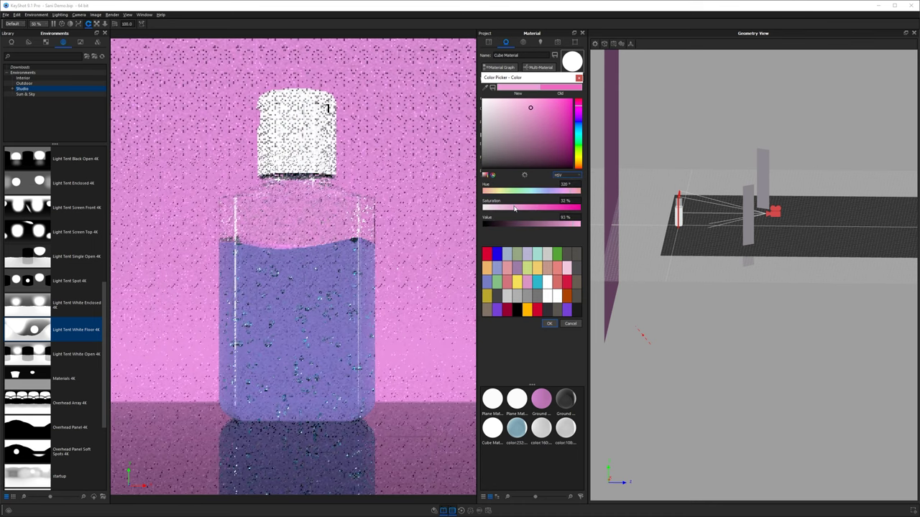
click(549, 323)
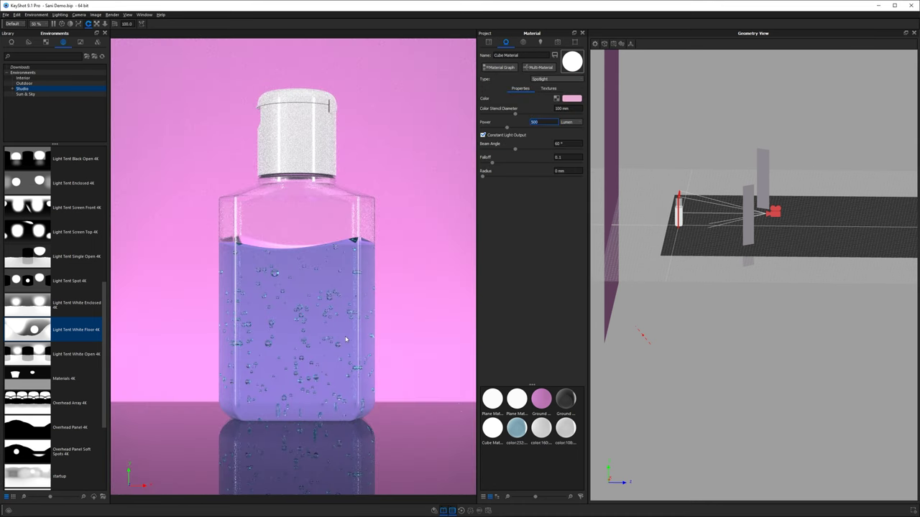
Set the lighting environment's brightness to 0.1.
click(523, 43)
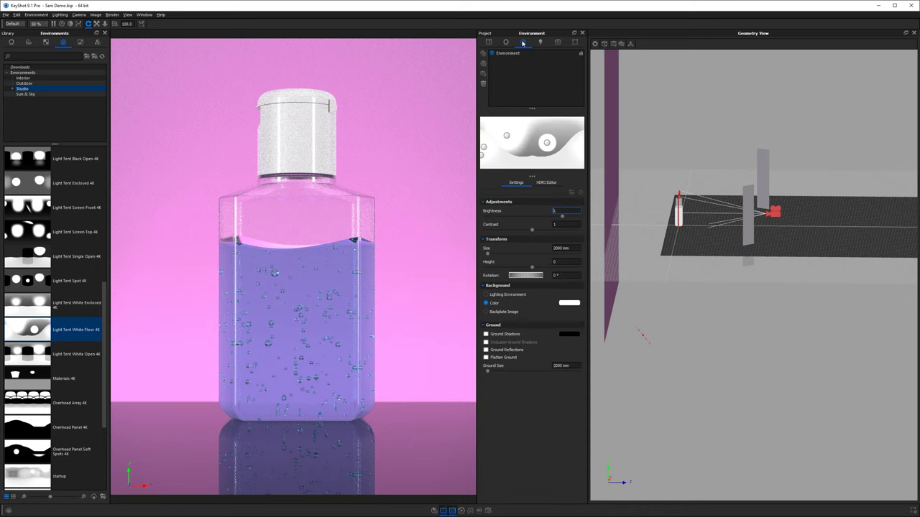
text(0.1)
key(Return)
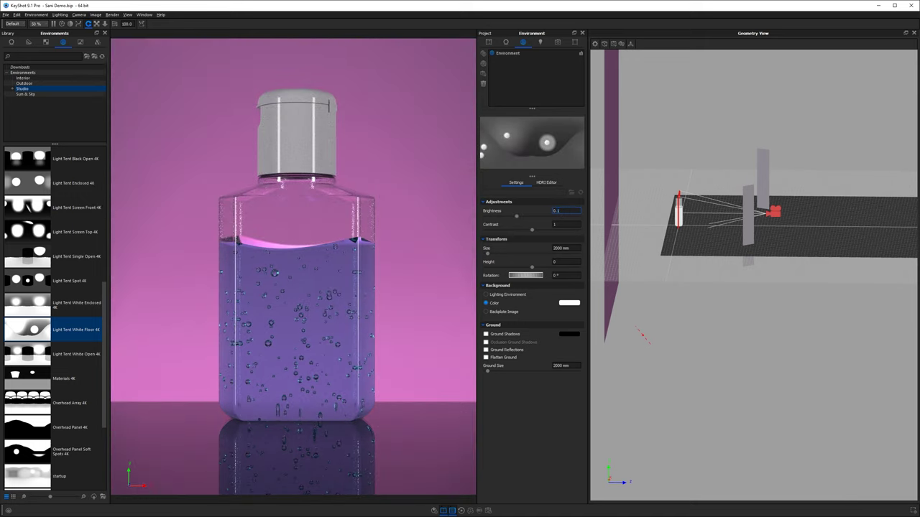
Raise the power of both area lights, Plane and Plane #1, to 1200 lumen.
click(507, 43)
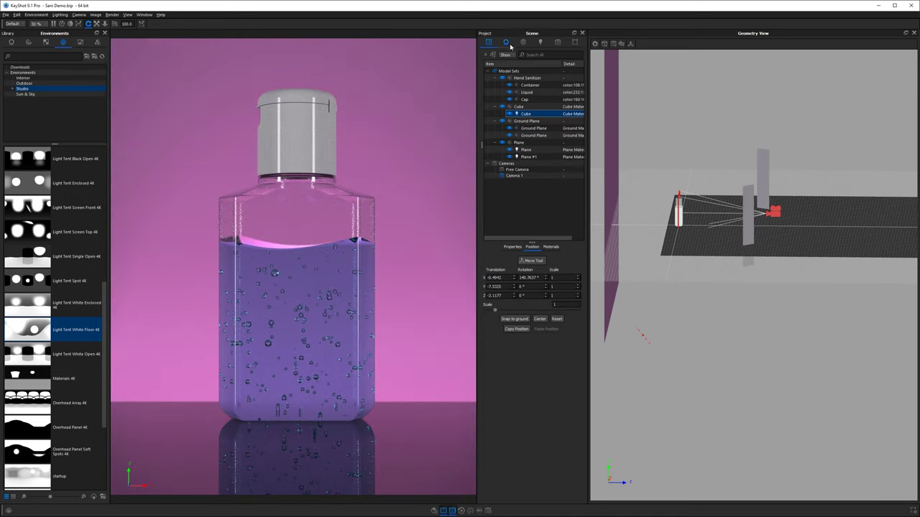
click(541, 151)
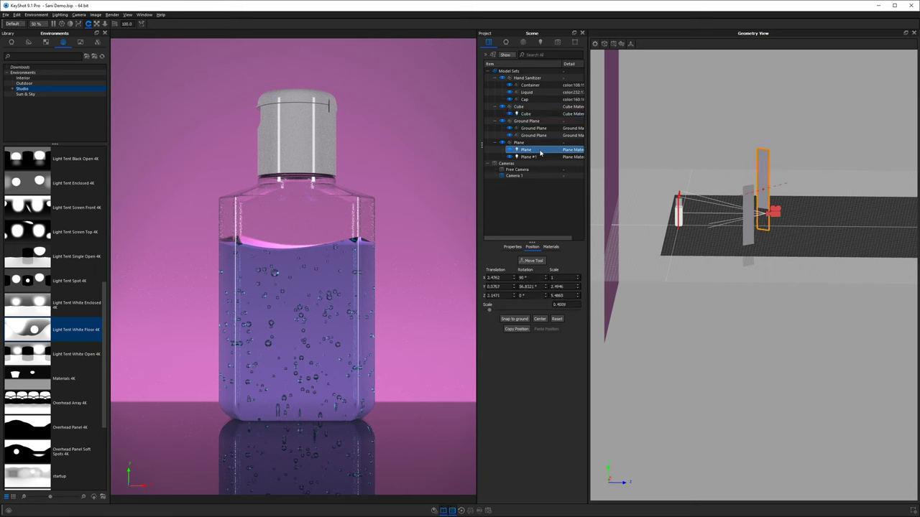
double_click(540, 151)
click(540, 109)
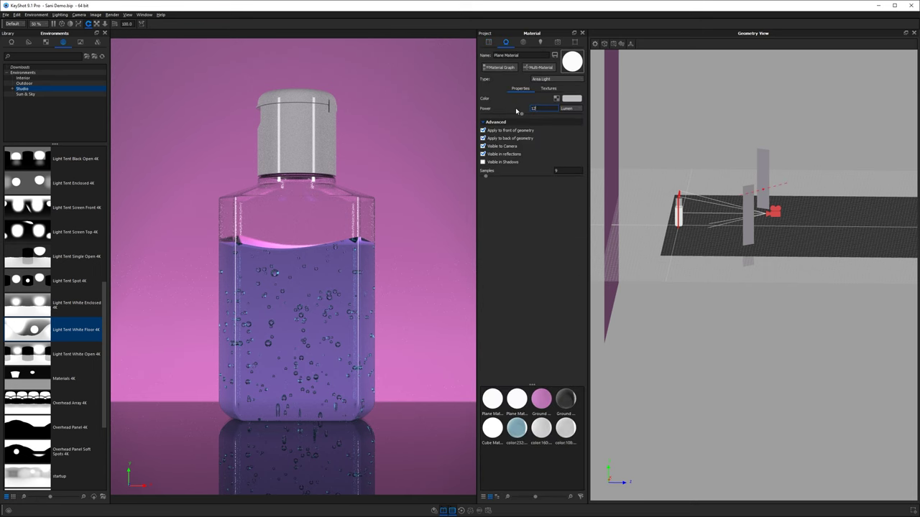
text(00)
key(Return)
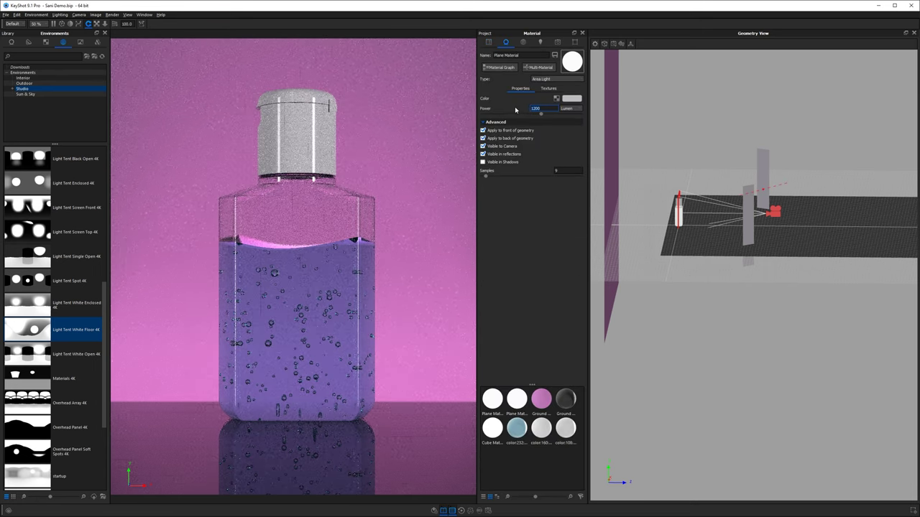
click(490, 45)
double_click(534, 157)
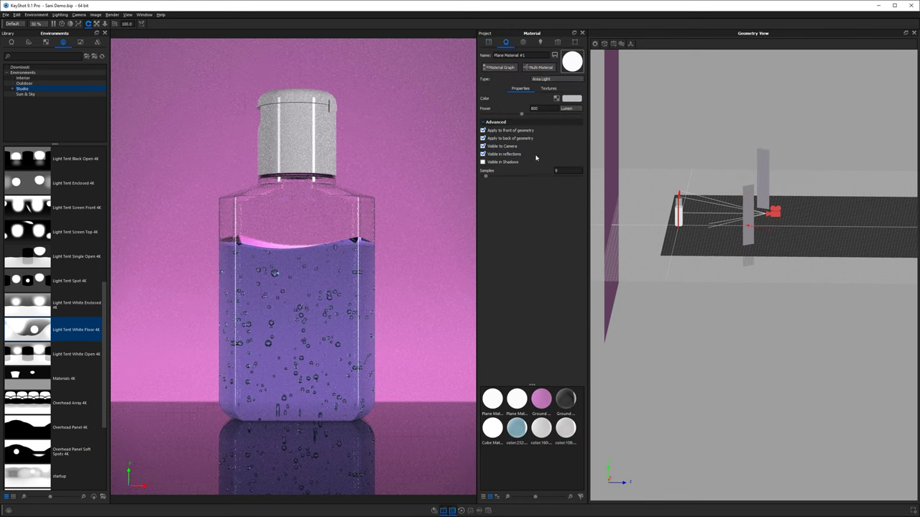
drag(544, 108, 520, 104)
text(1200)
key(Return)
Raise the power of the Cube spotlight to 1200 lumen.
click(489, 43)
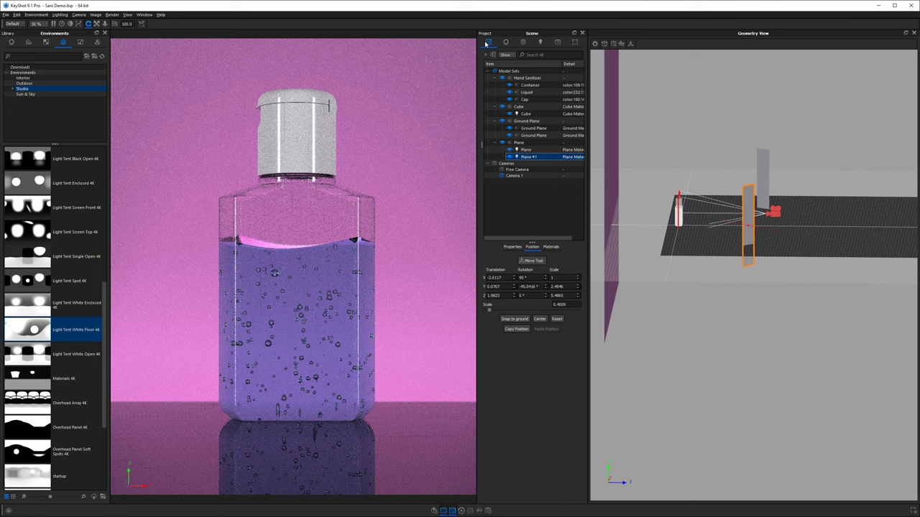
double_click(533, 113)
double_click(534, 122)
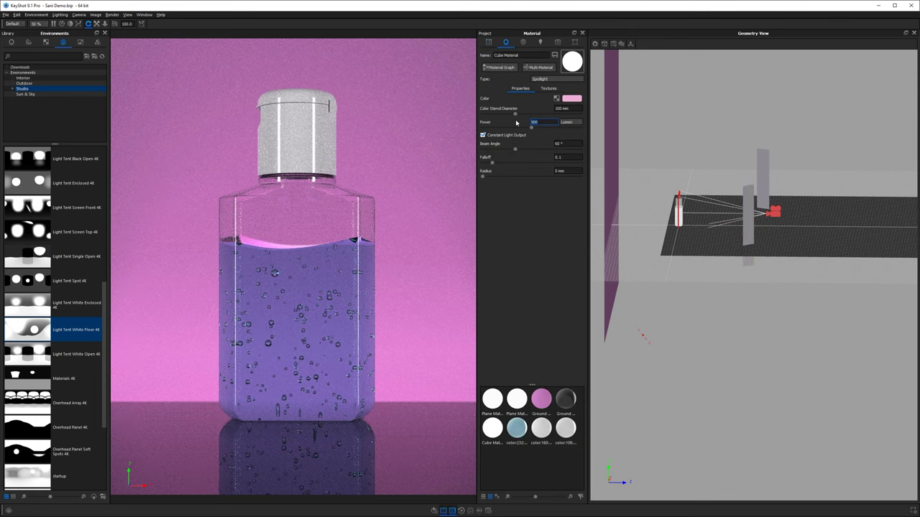
text(800)
key(Return)
text(1)
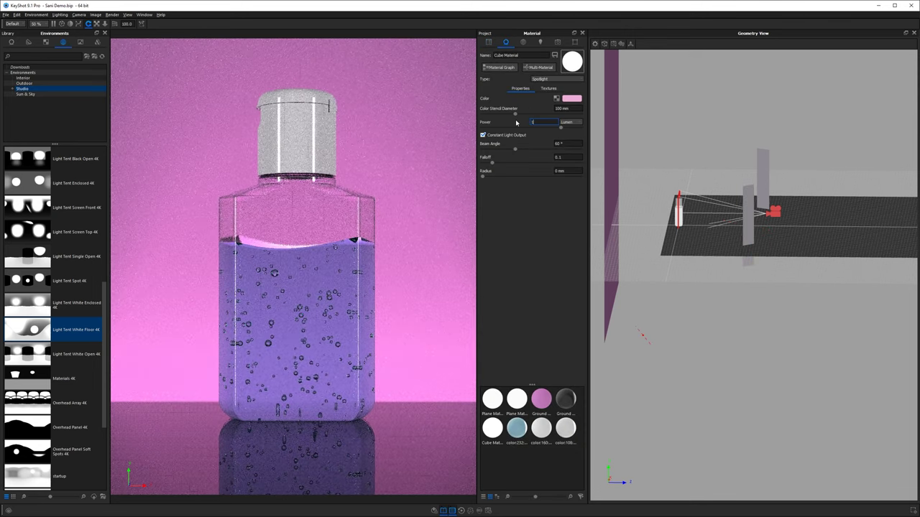
text(200)
key(Return)
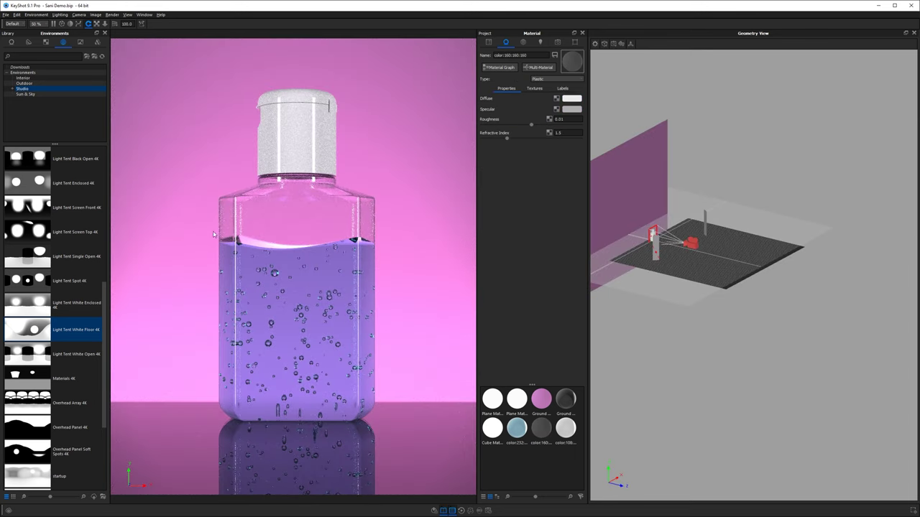
Set the samples of area light Plane #1 to 20 and open the samples value of the other area light for editing.
double_click(360, 225)
click(567, 171)
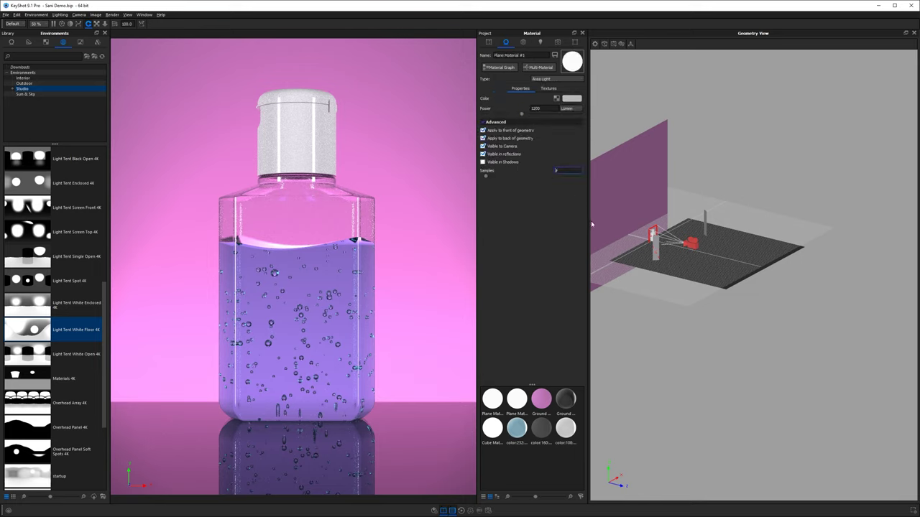
text(12)
text(0)
key(Return)
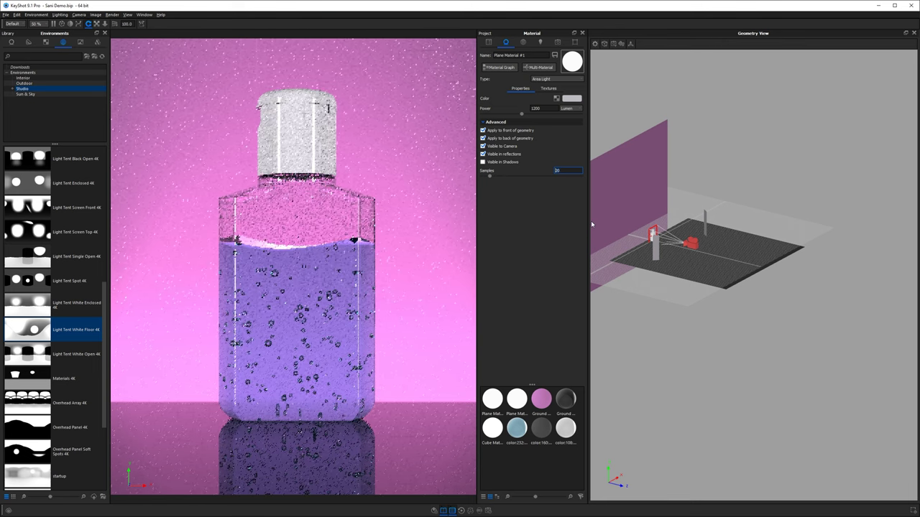
click(560, 171)
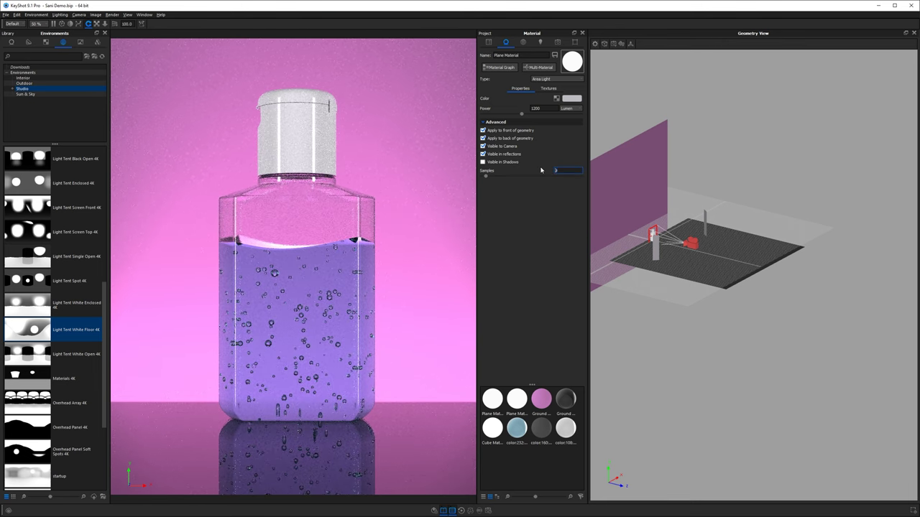
Set the roughness samples of the bottle container's solid glass material to 20.
double_click(350, 214)
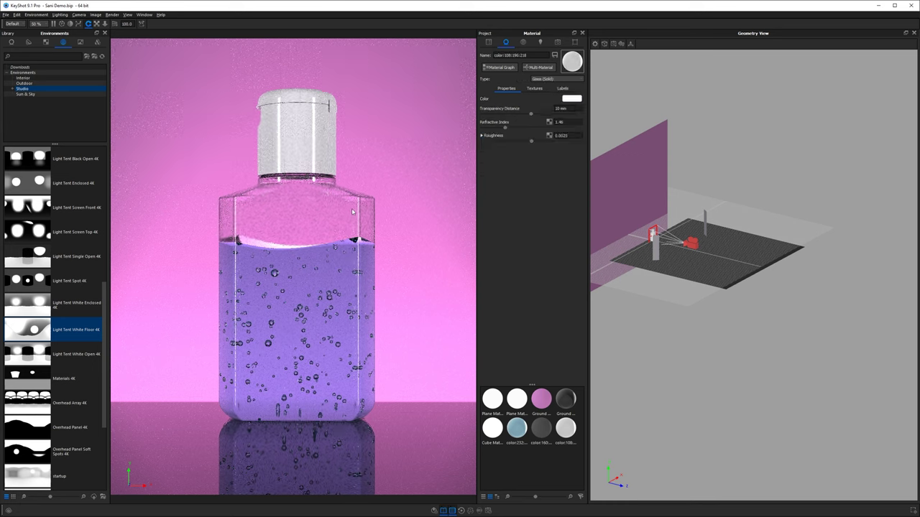
click(482, 135)
click(561, 151)
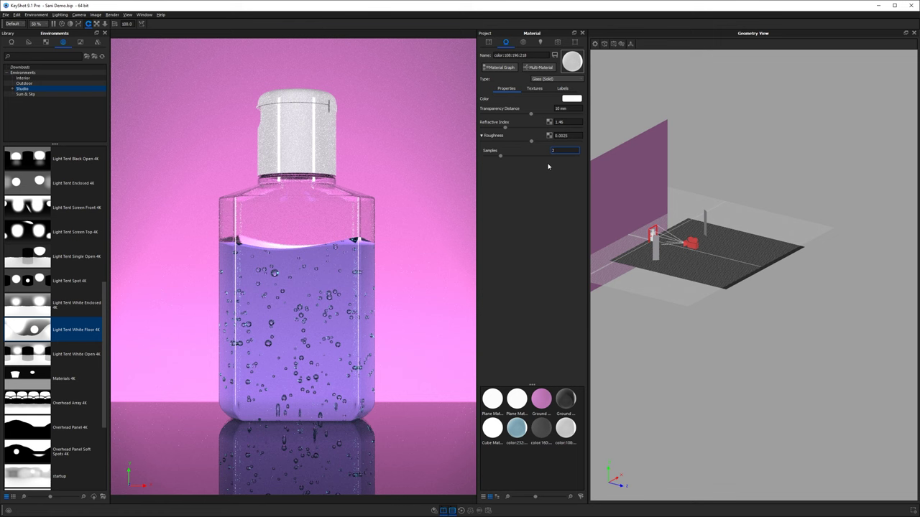
text(20)
key(Return)
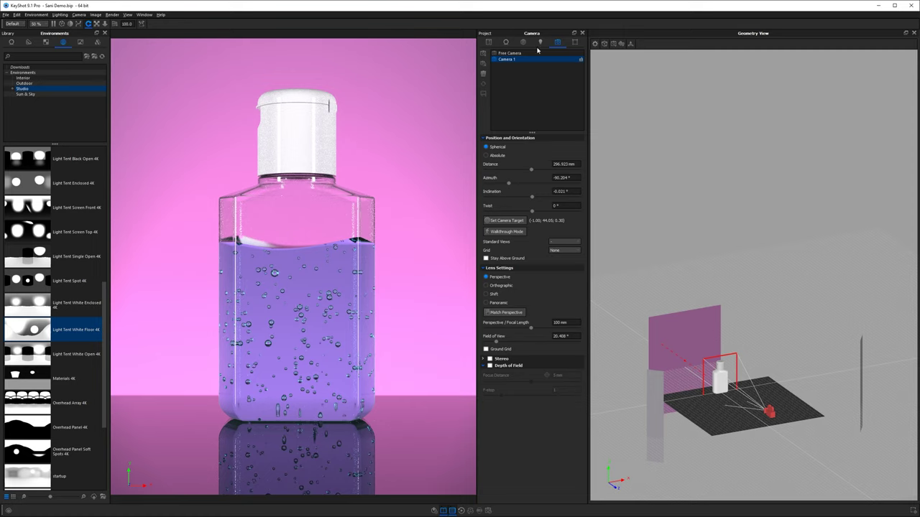
Enable denoise in the image style and set the denoise blend to 0.5.
click(575, 42)
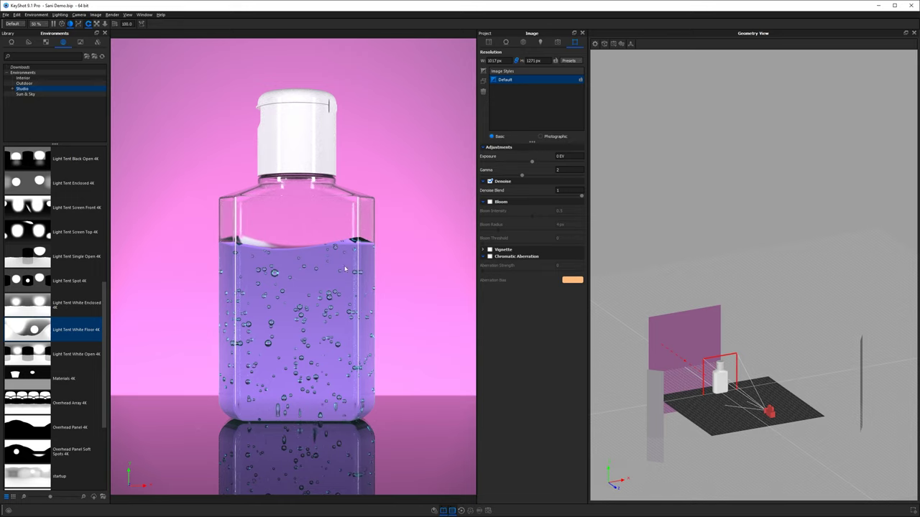
click(568, 190)
text(.5)
Enable bloom in the image style with an intensity of 1 and a radius of 25 px.
click(490, 202)
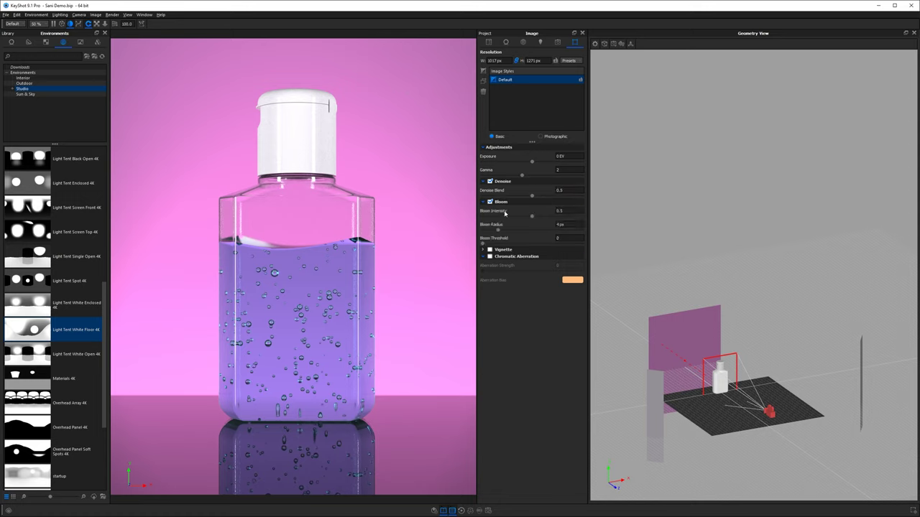
drag(532, 216, 573, 217)
drag(572, 212, 535, 230)
text(1)
text(25)
key(Return)
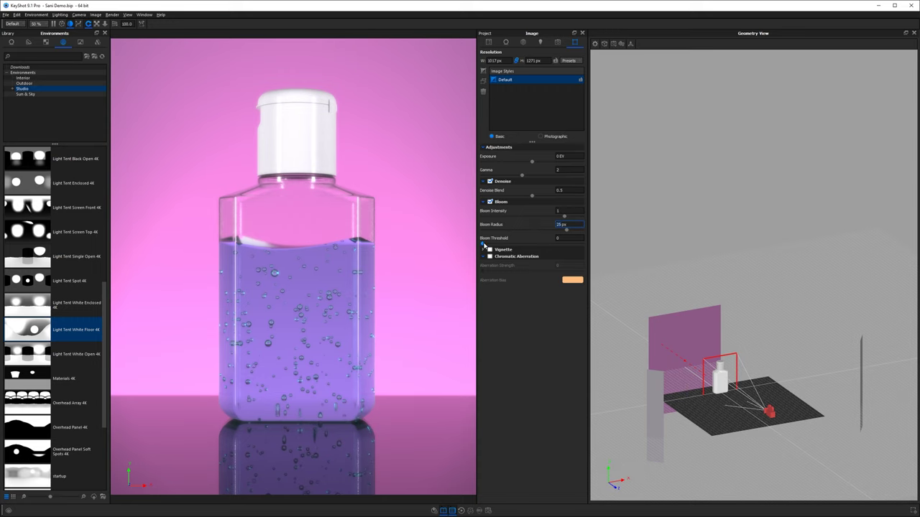
Raise the bloom threshold to about 0.372 and reduce the bloom intensity to about 0.633.
drag(482, 245, 512, 249)
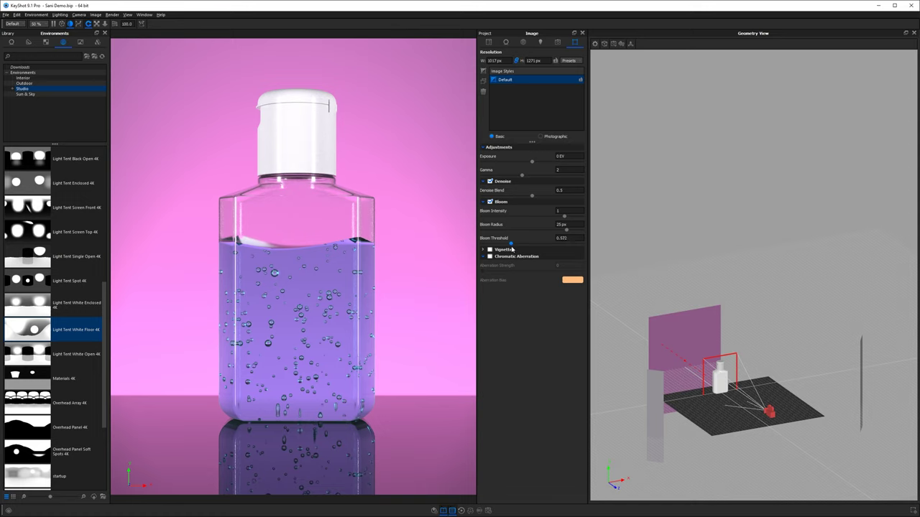
click(564, 216)
drag(563, 216, 539, 217)
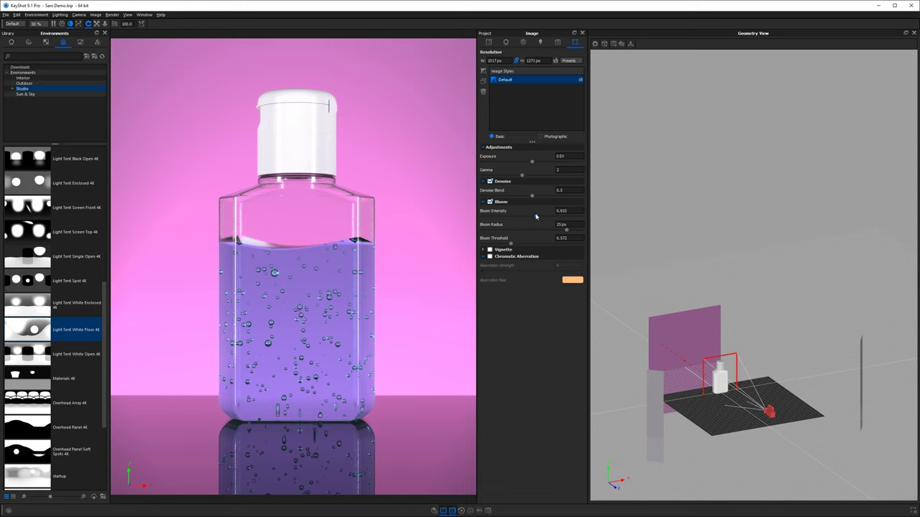